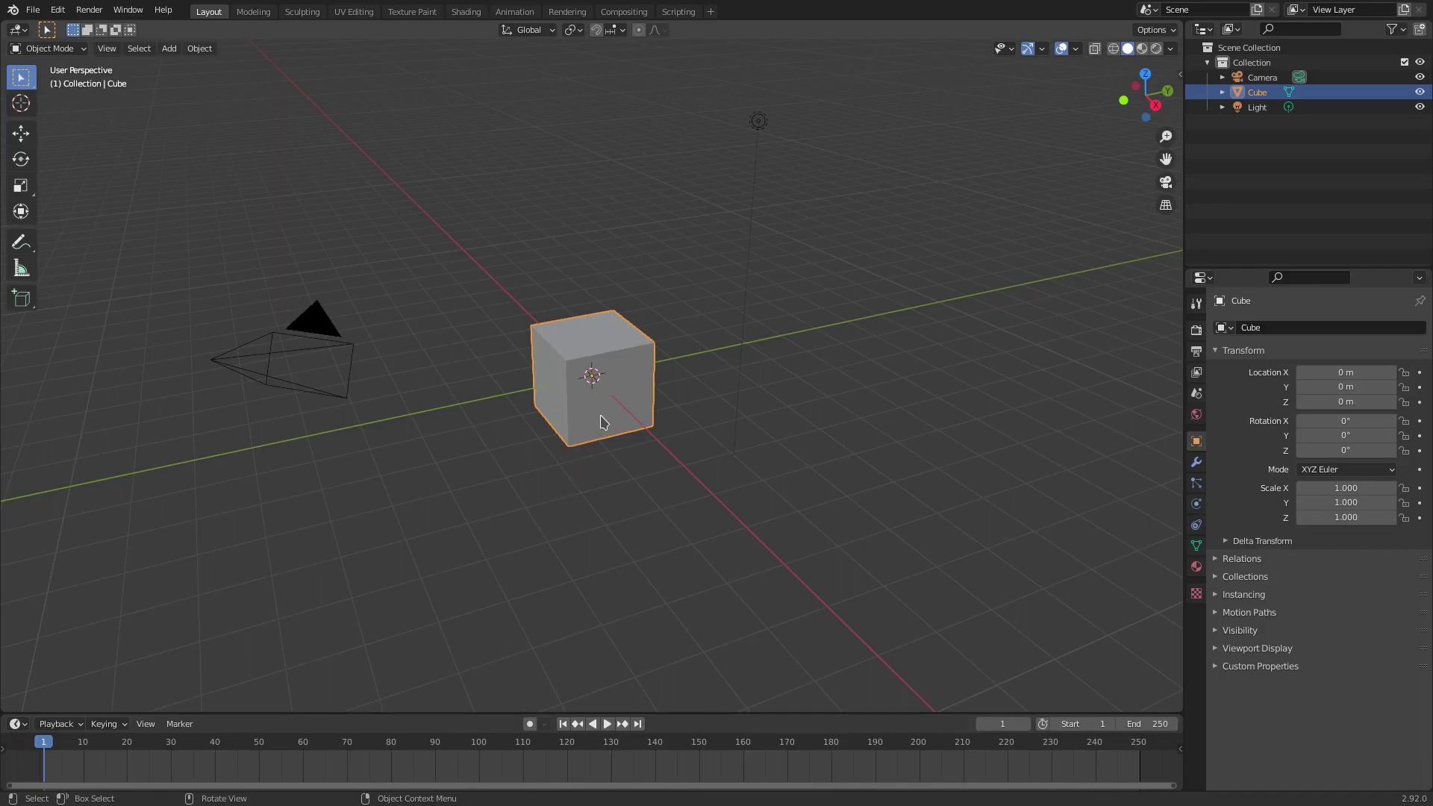
Delete the default Cube object with the Delete key
key("Delete")
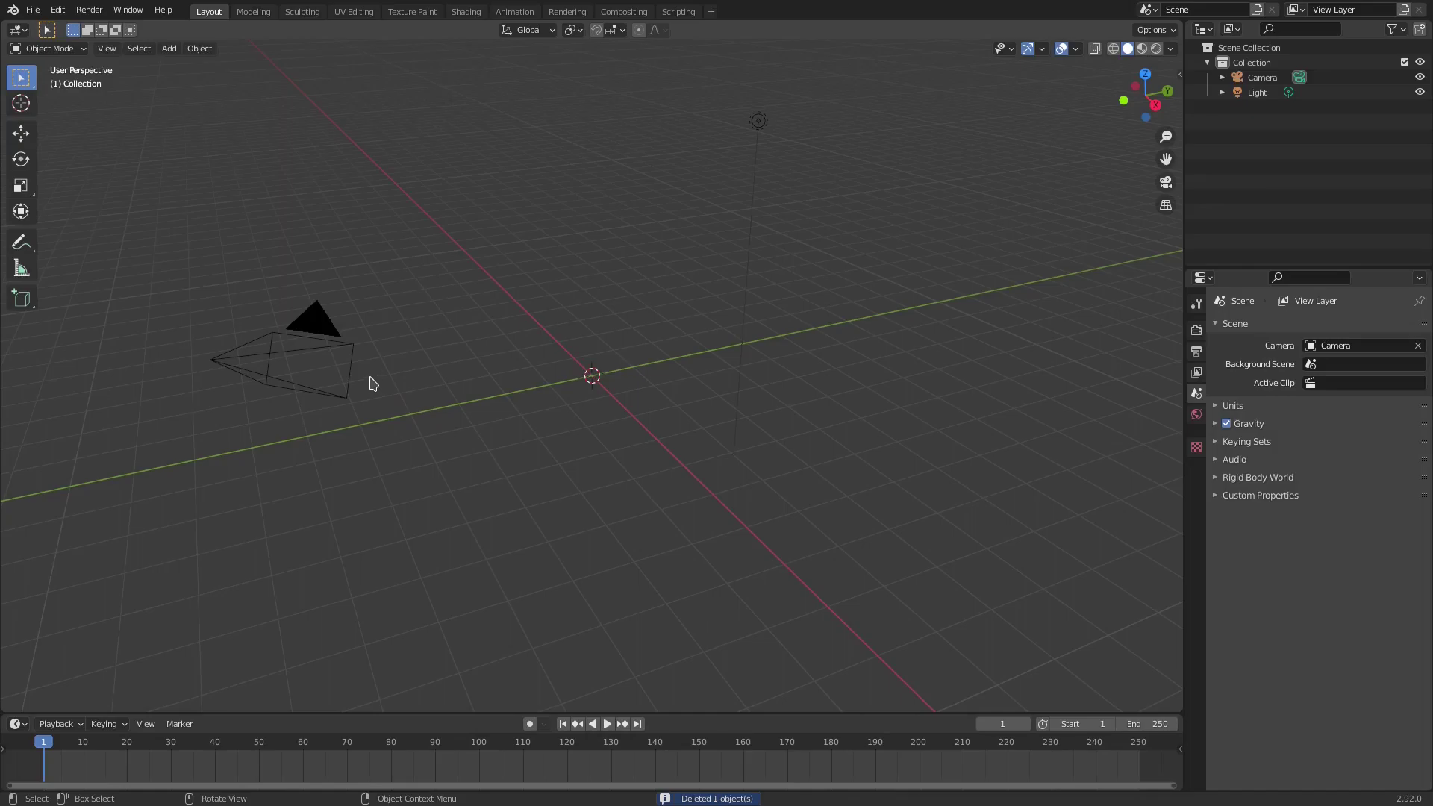
Reset the camera to the origin, tilt it 90° on X, and move it back to Y −6.92 m
left_click(344, 365)
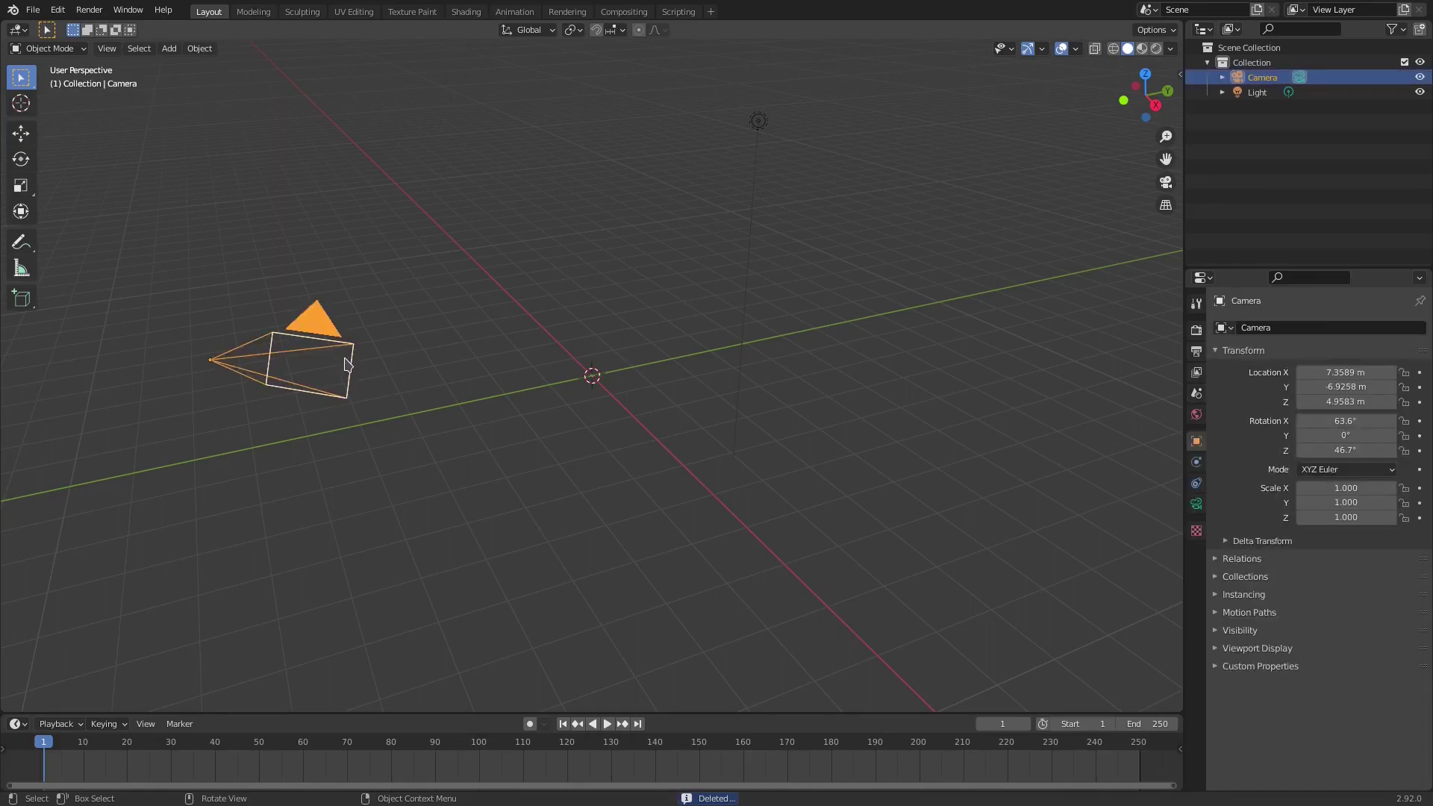
key("alt+g")
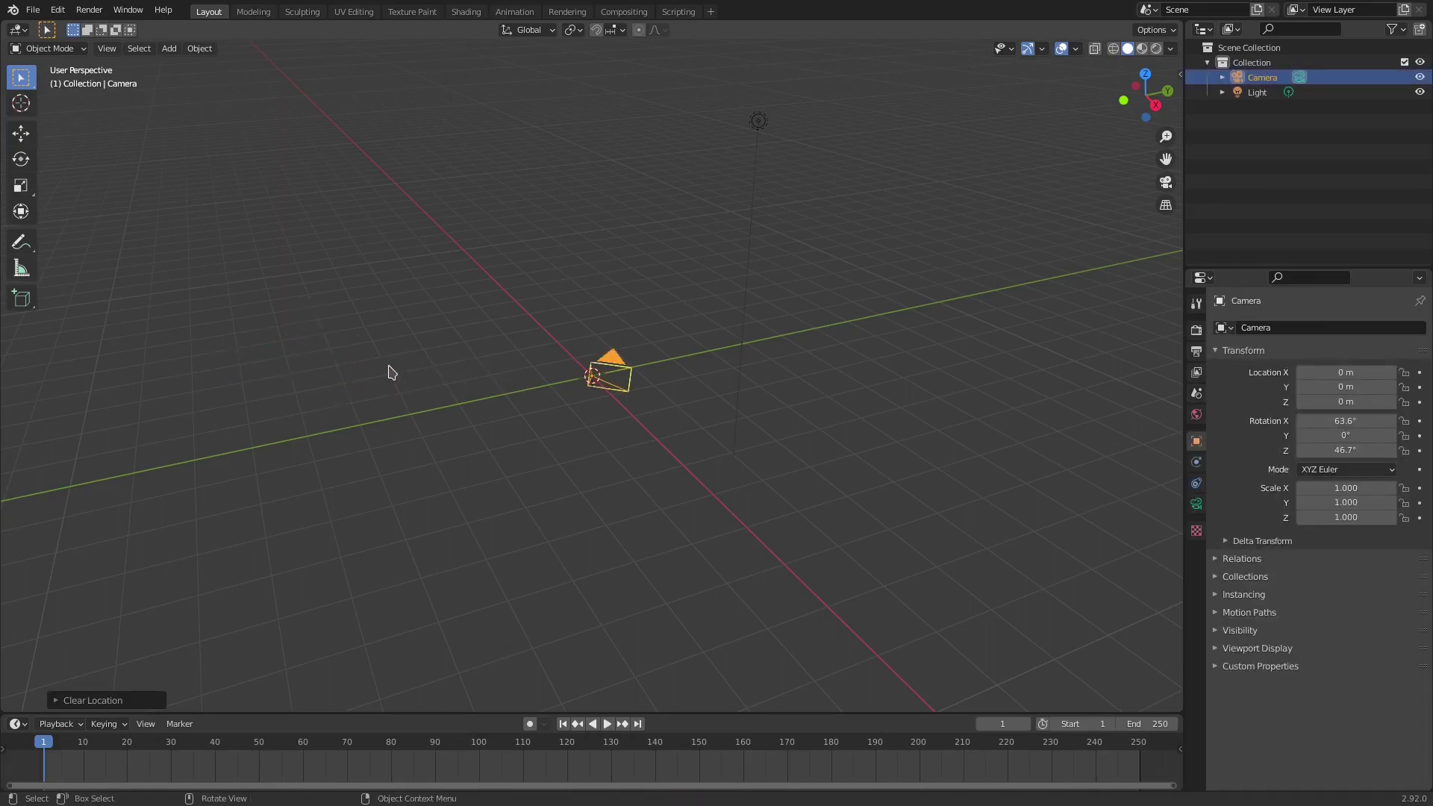
key("alt+r")
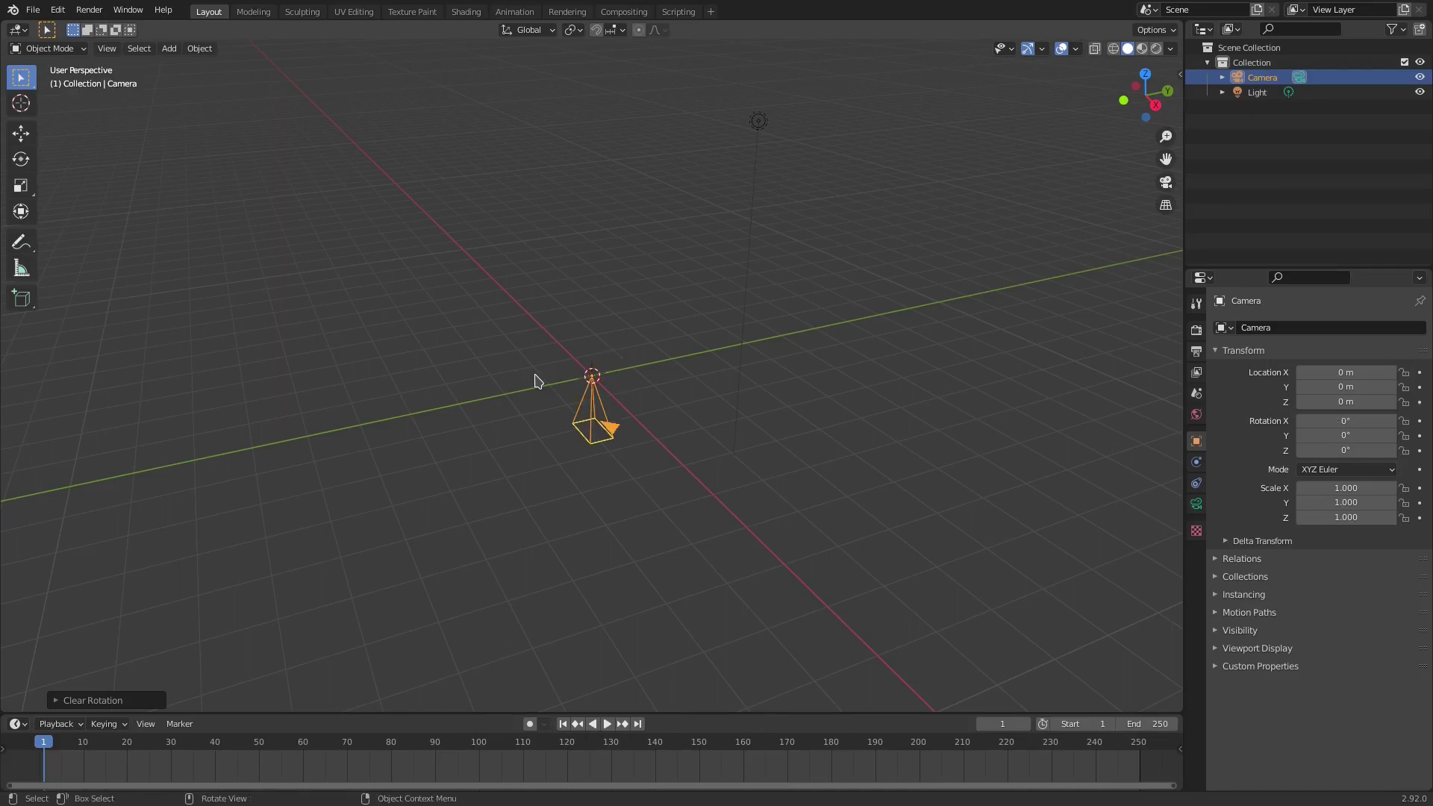
type("rx")
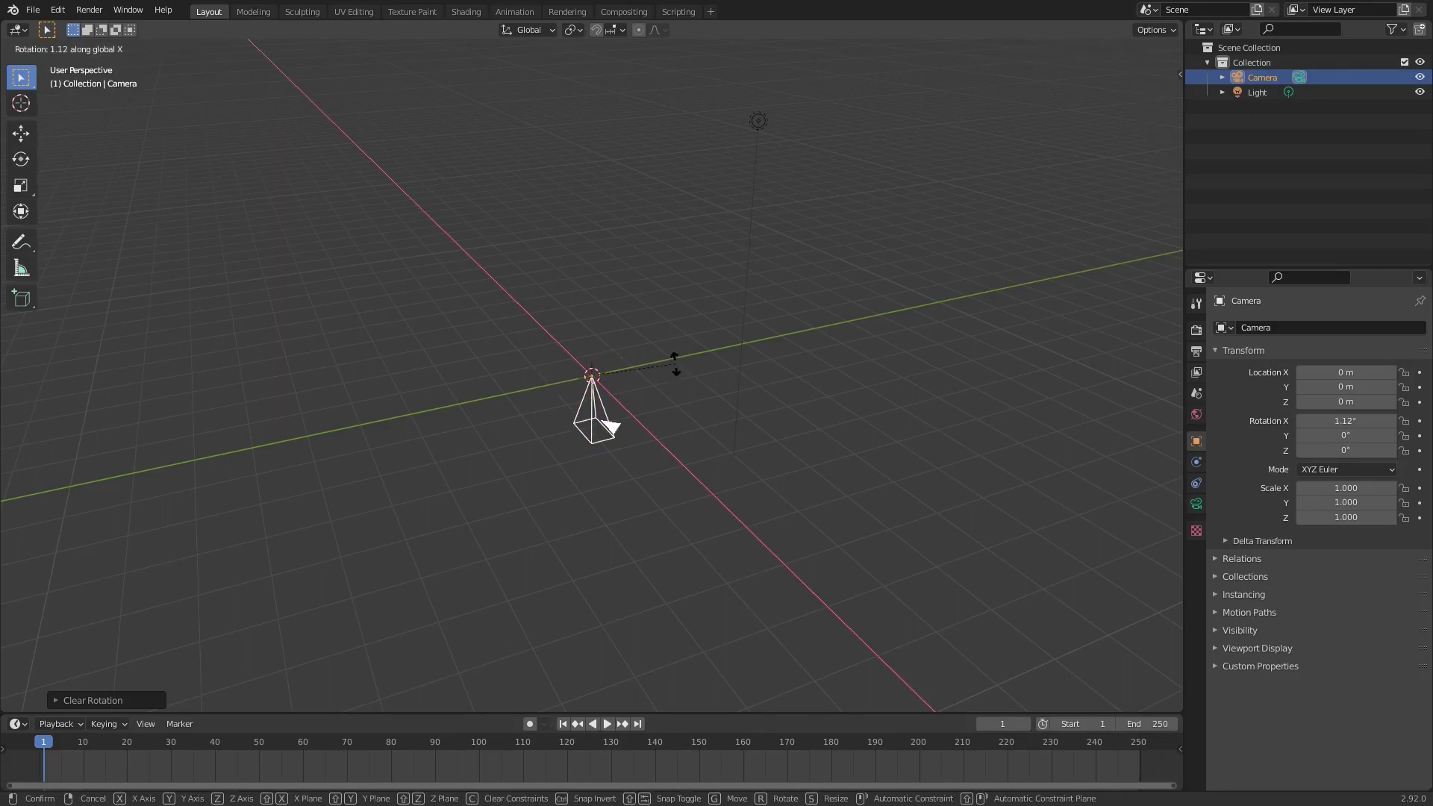
type("90")
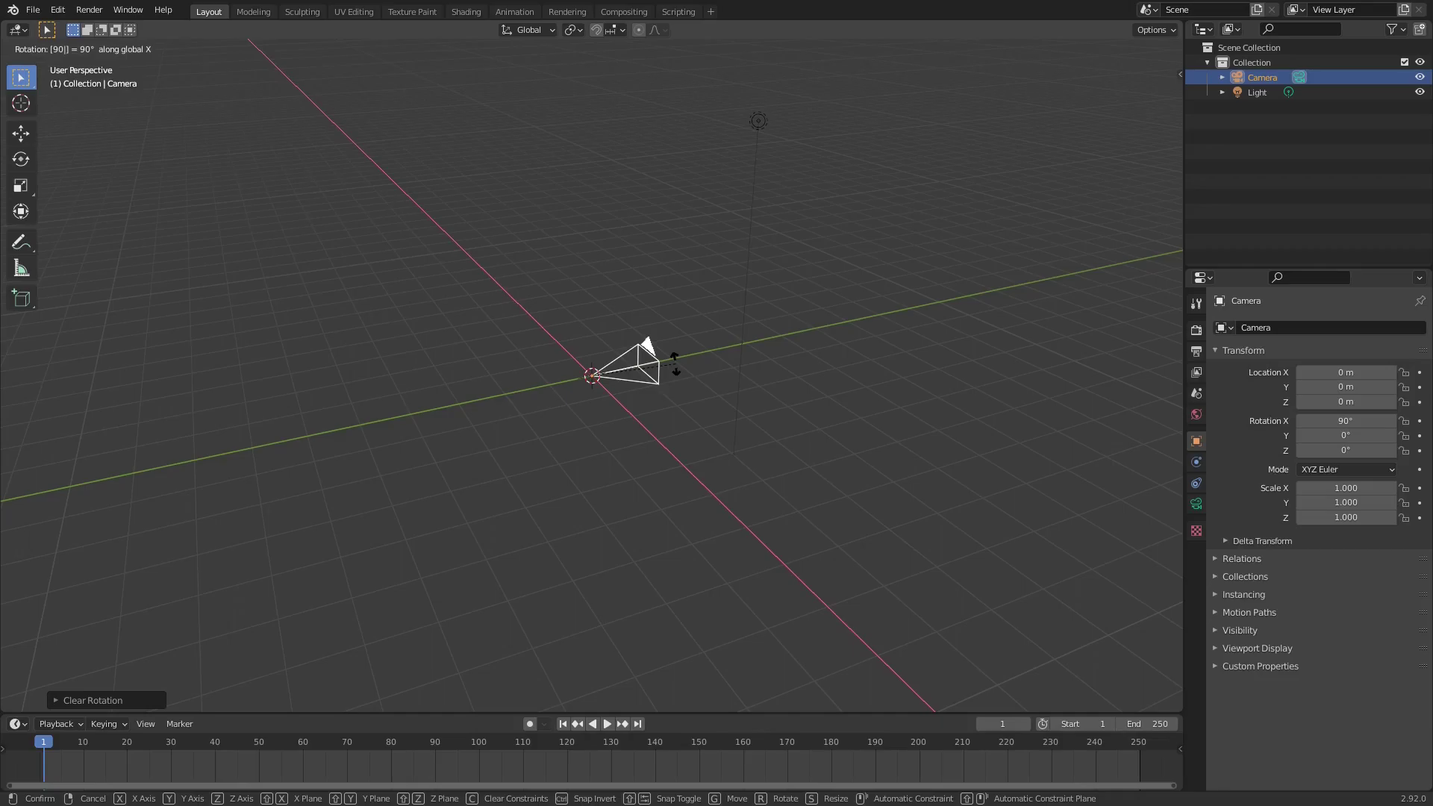
key("Return")
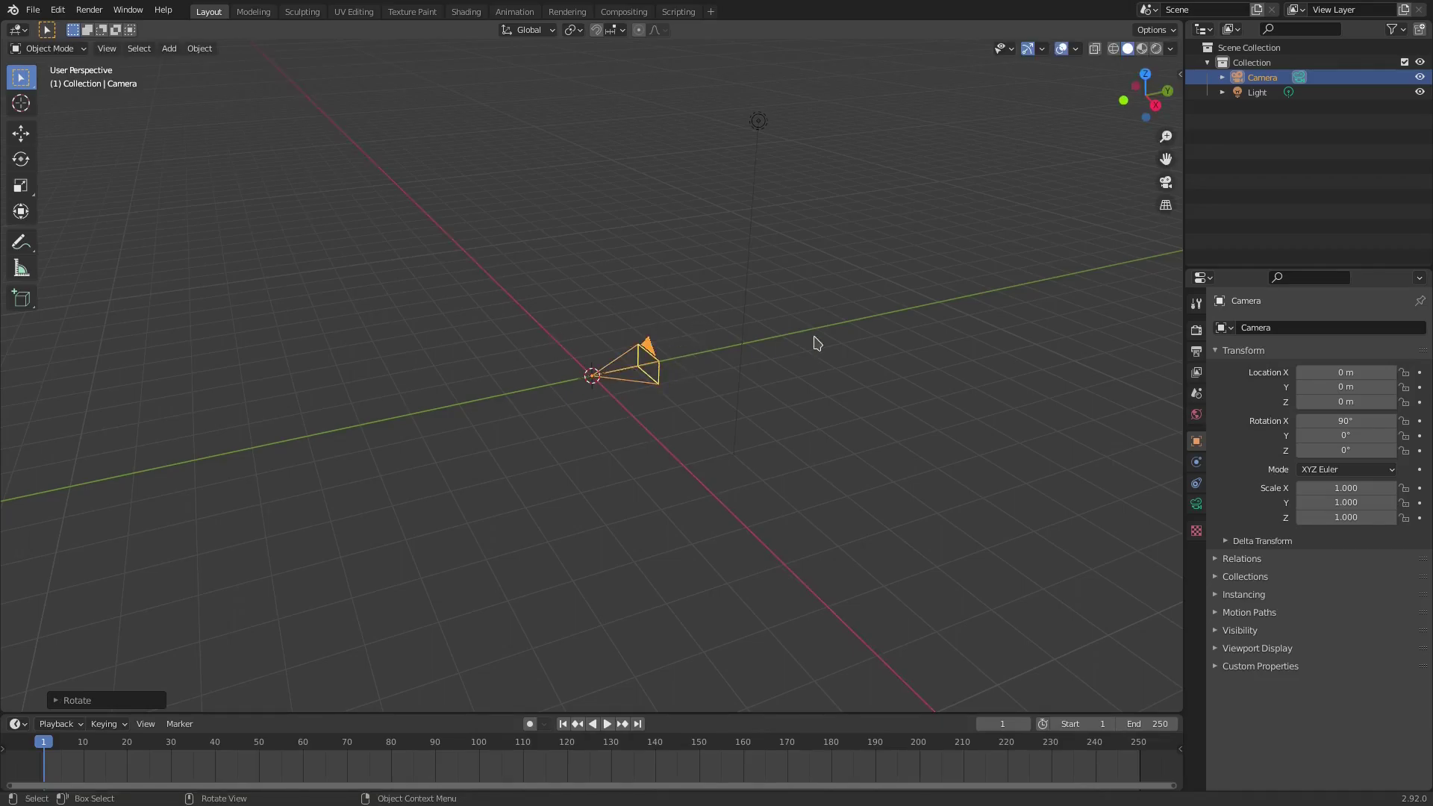
key("g")
key("y")
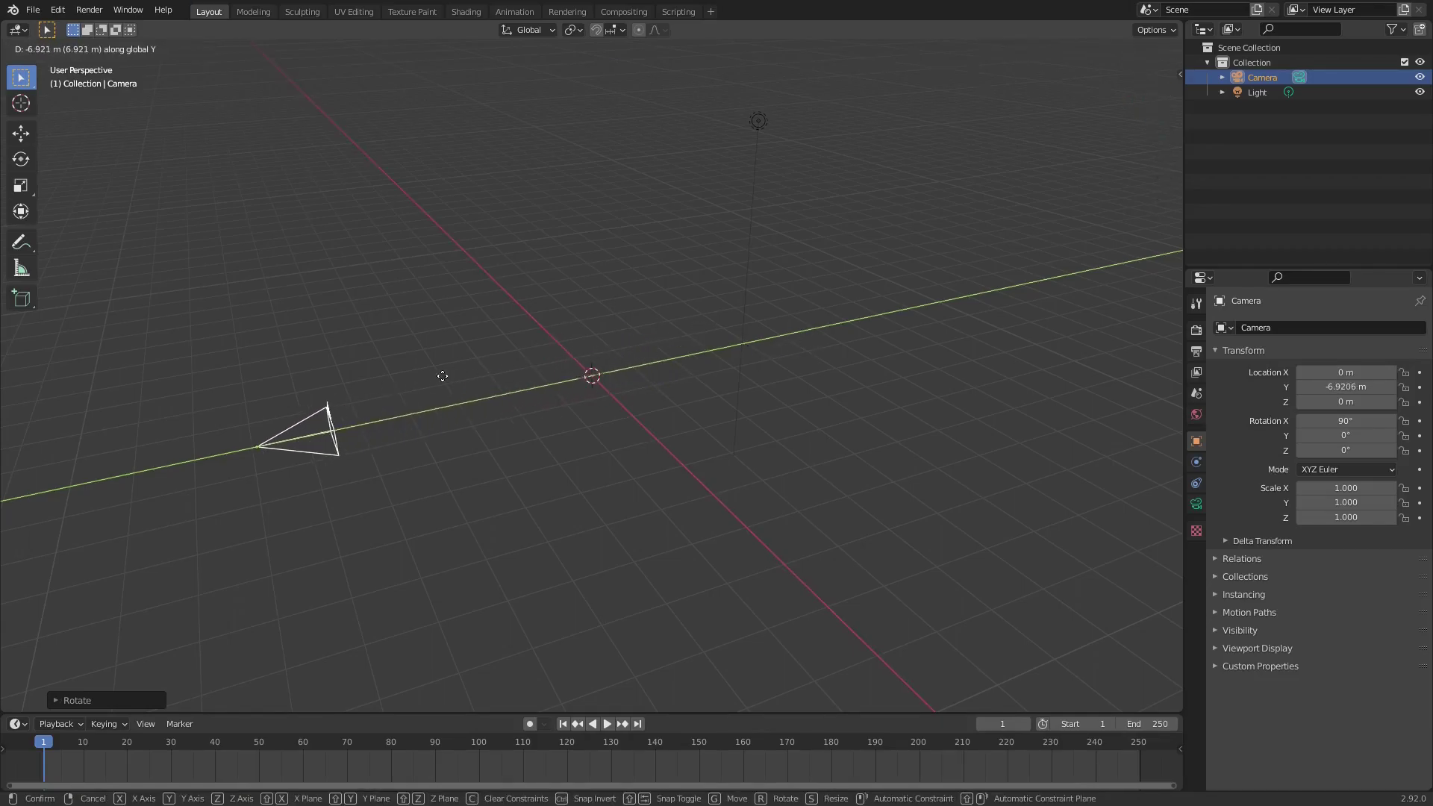
left_click(393, 384)
Delete the light and switch to the camera view
left_click(764, 127)
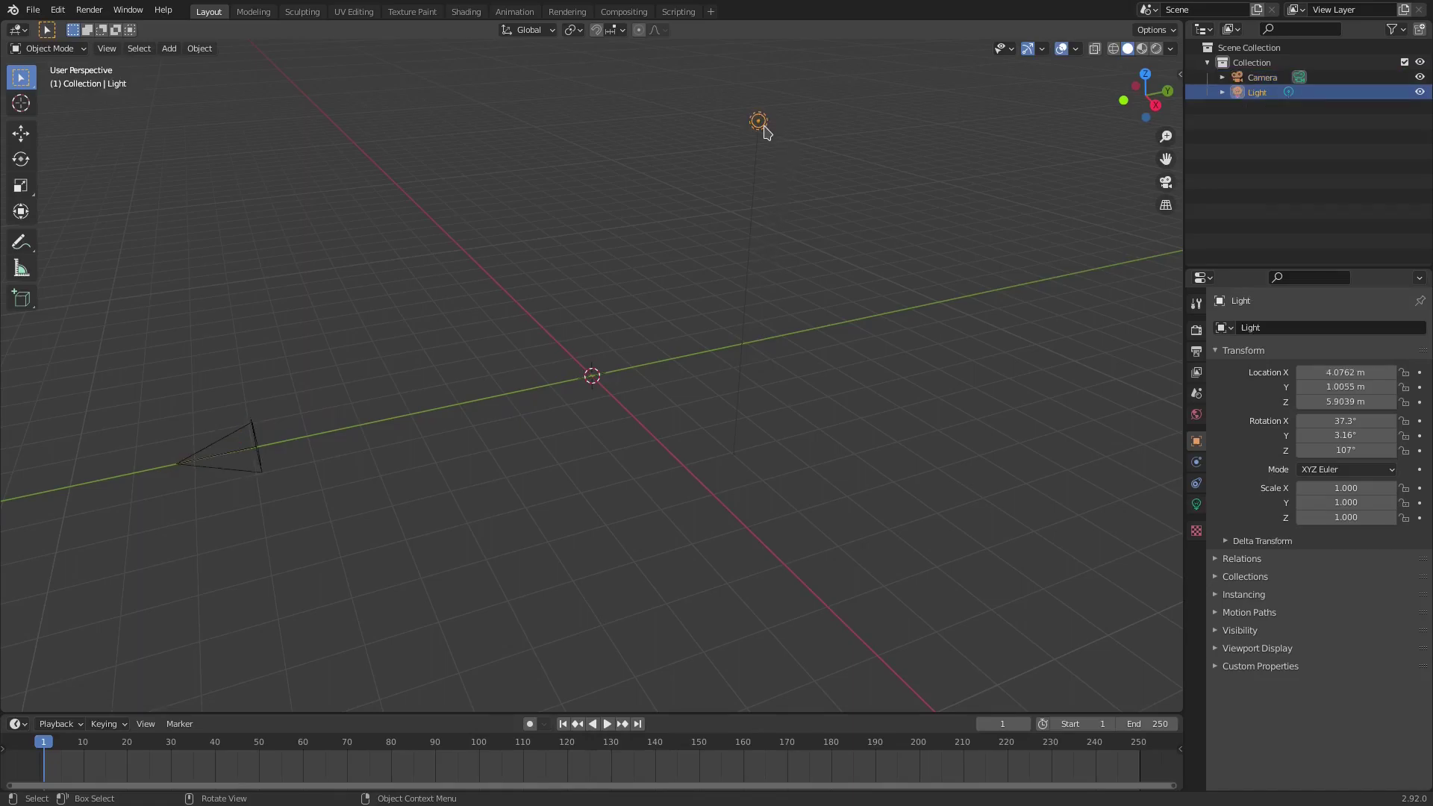
key("Delete")
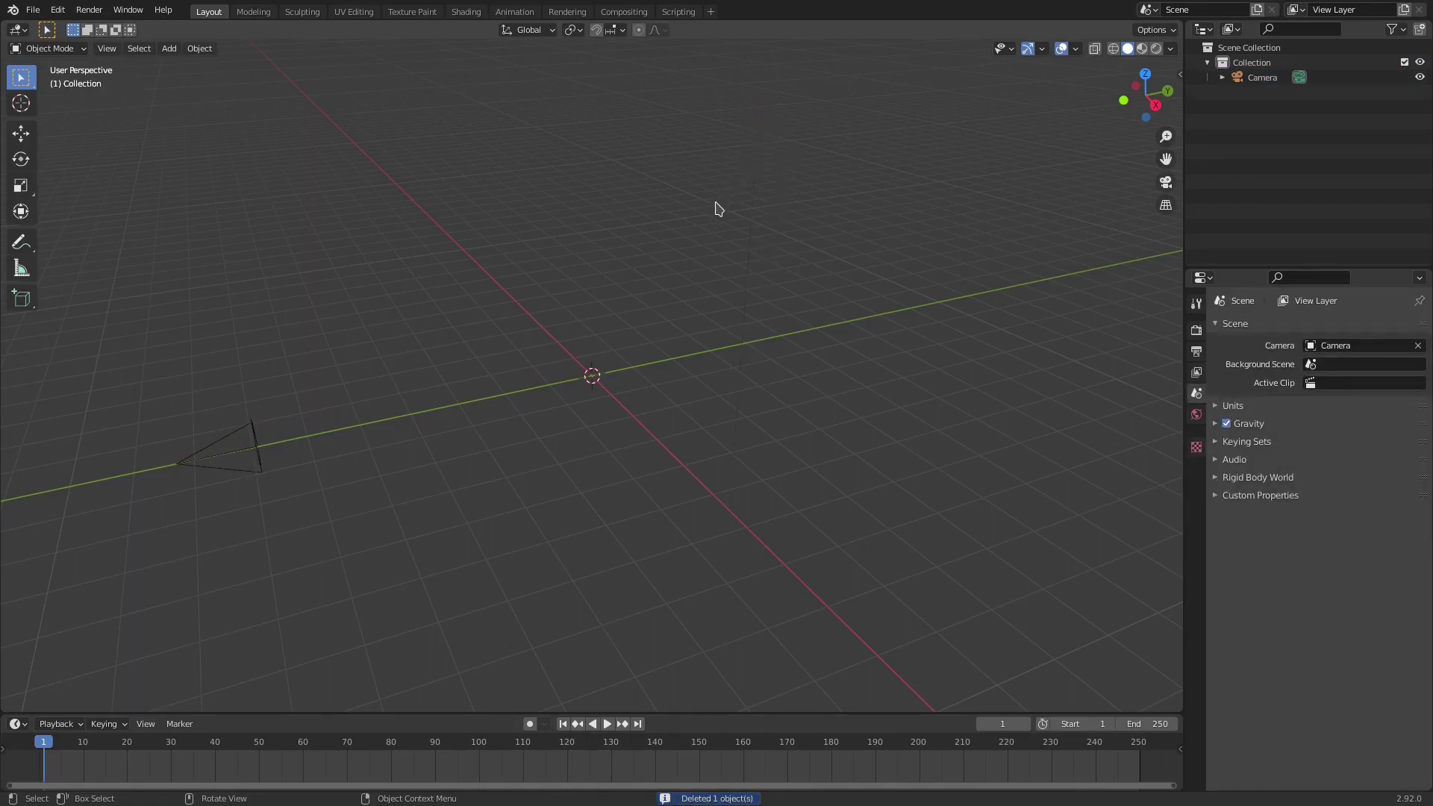
key("KP_0")
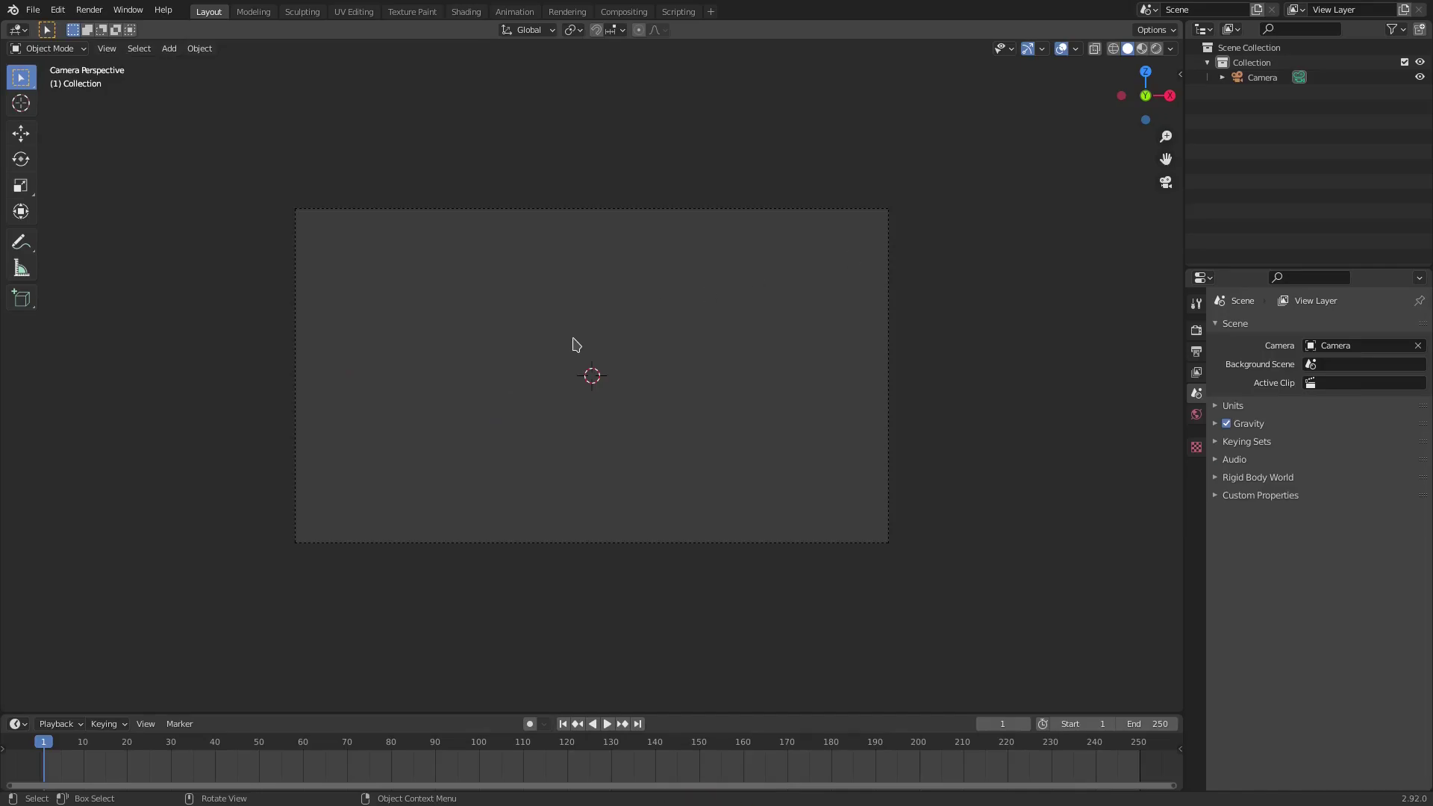
Add a plane, rotate it 90° on X to face the camera, and enter Edit Mode
key("shift+a")
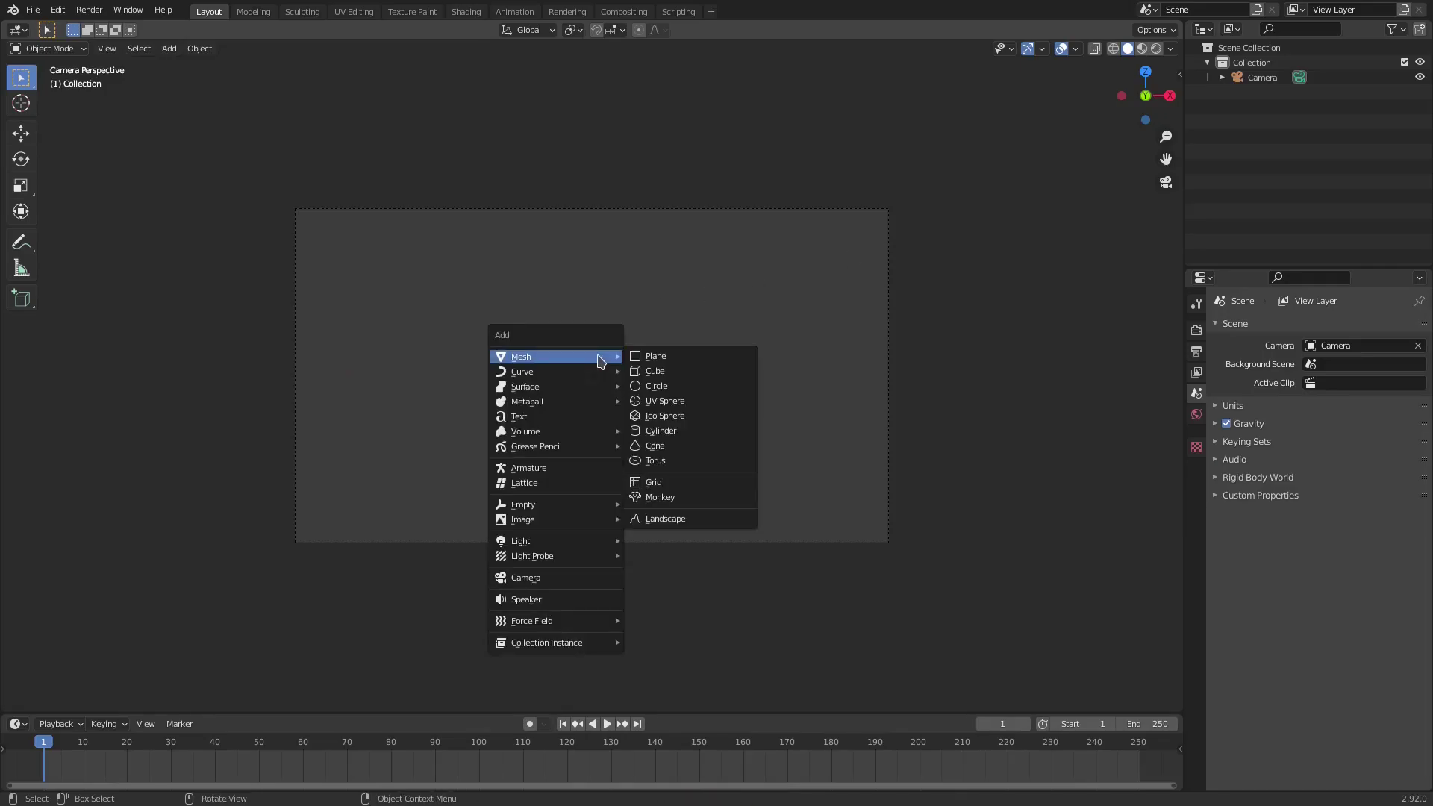
left_click(657, 356)
type("rx")
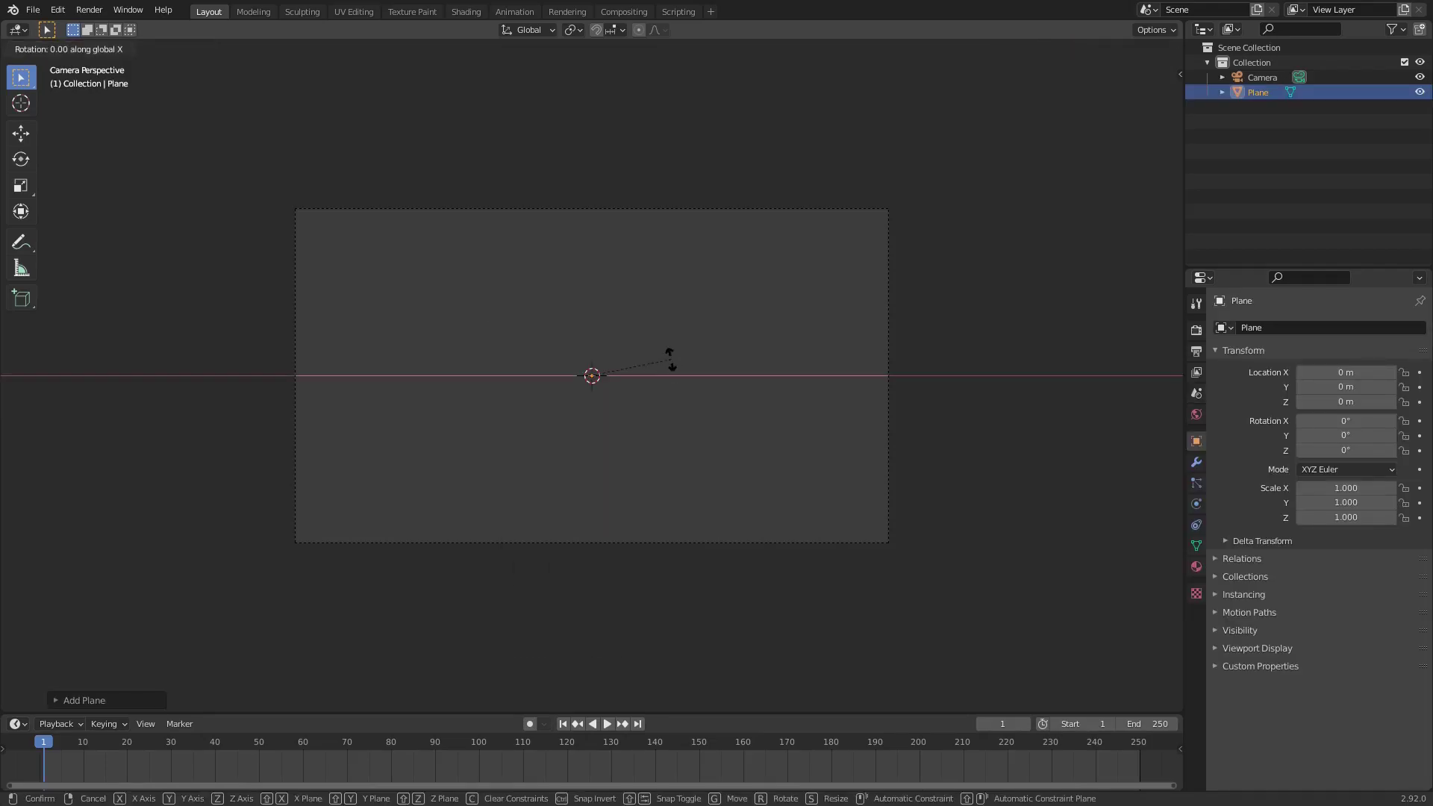
type("90")
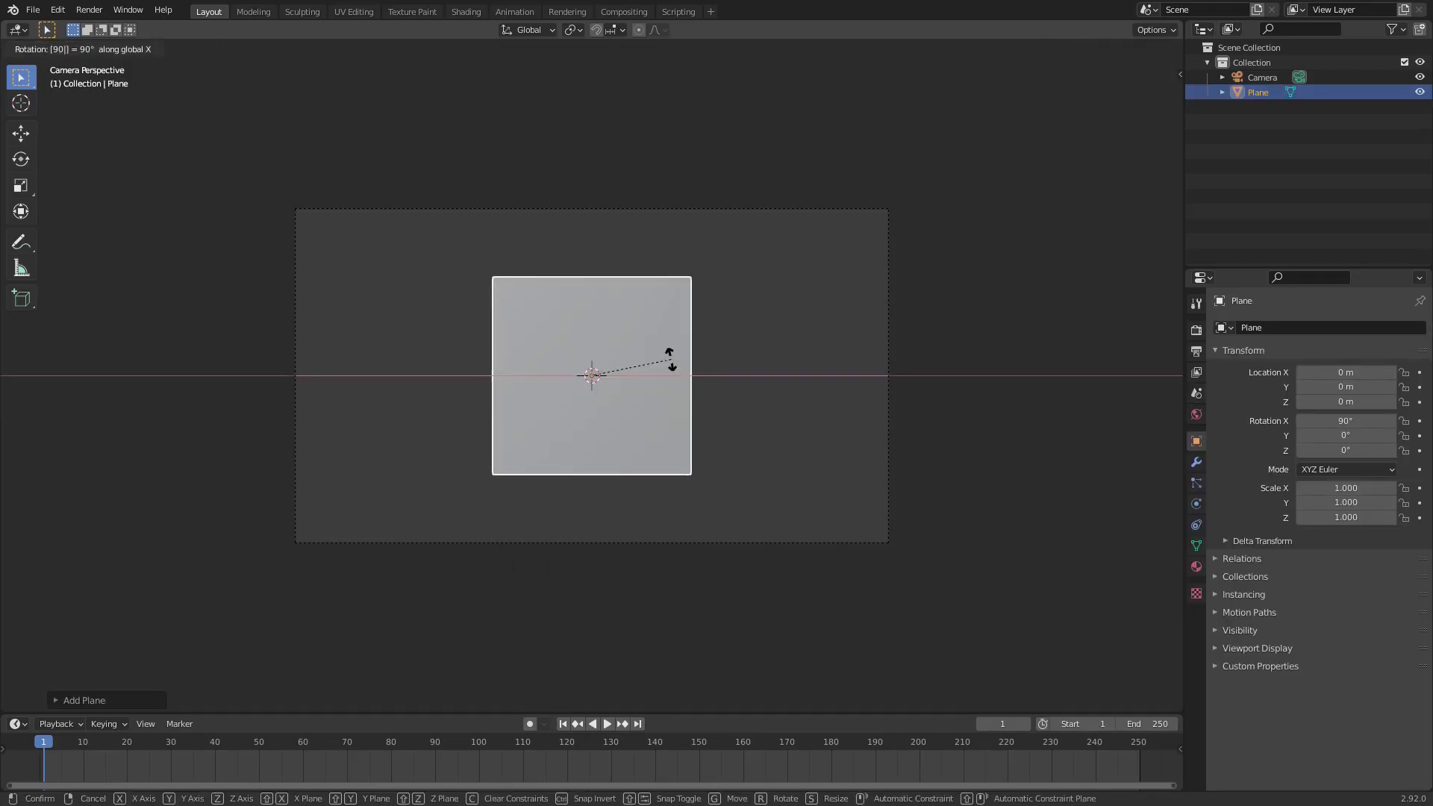
key("Return")
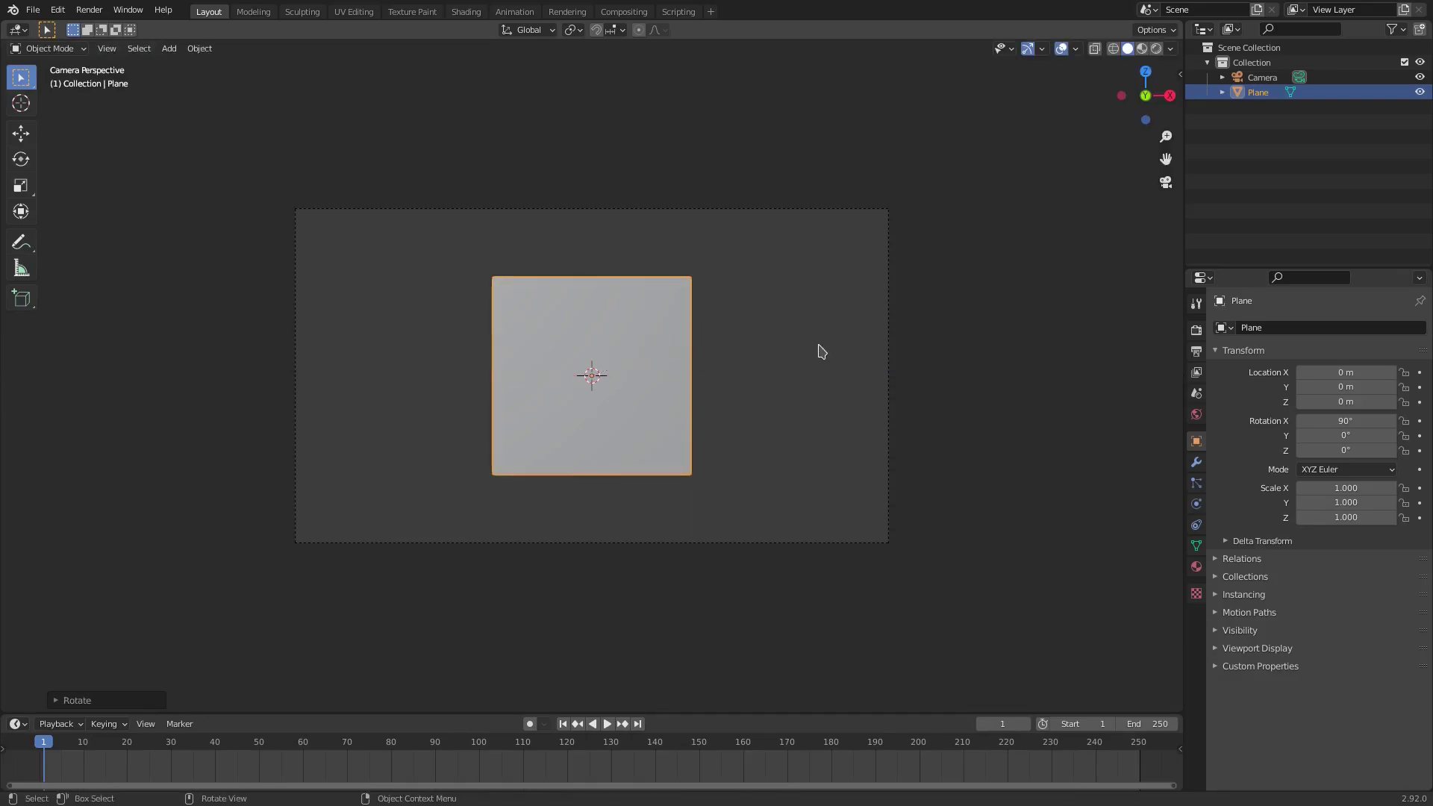
key("Tab")
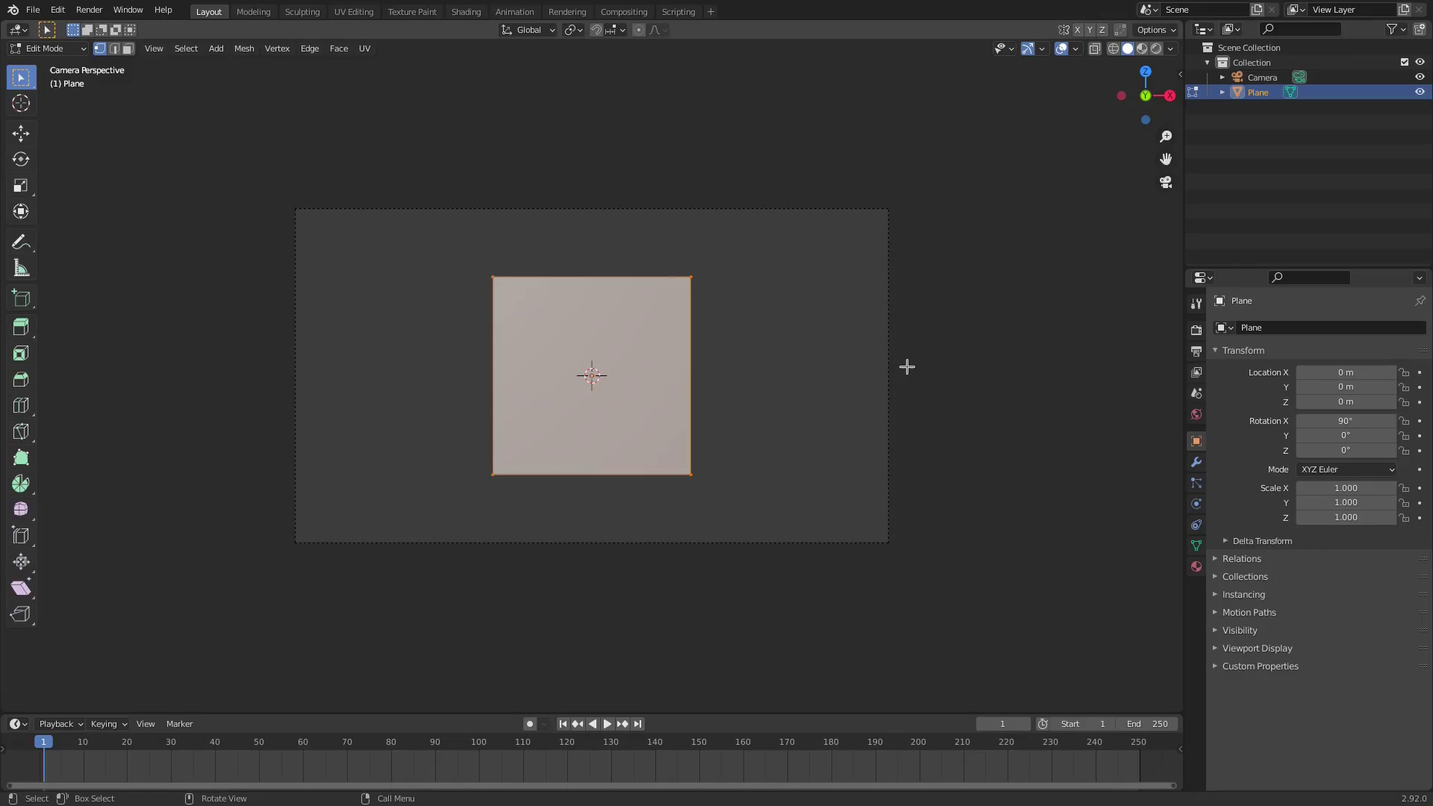
Shrink the plane, stretch it about 2.39× along Z, and select its two top vertices
key("s")
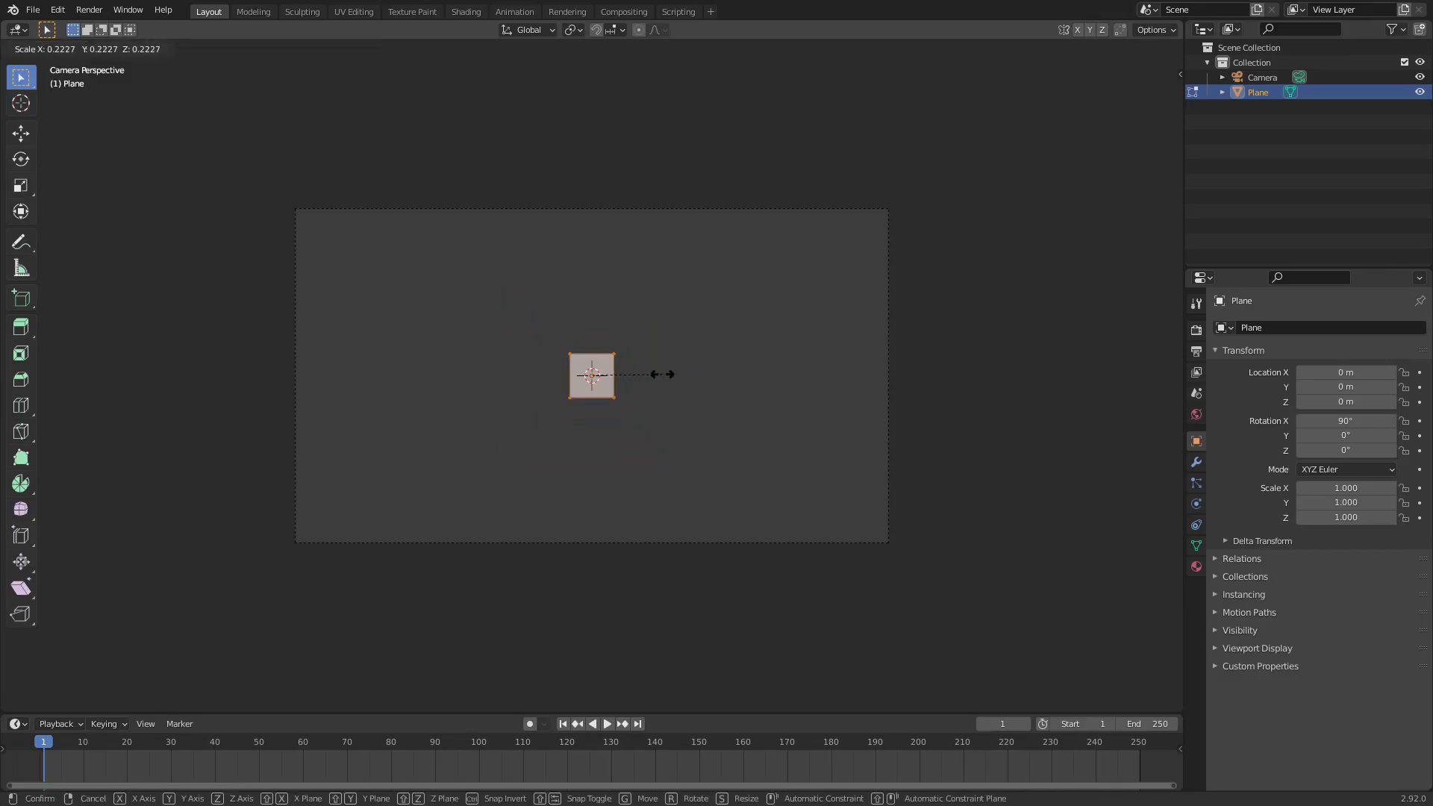
left_click(682, 374)
scroll(660, 373, "up", 4)
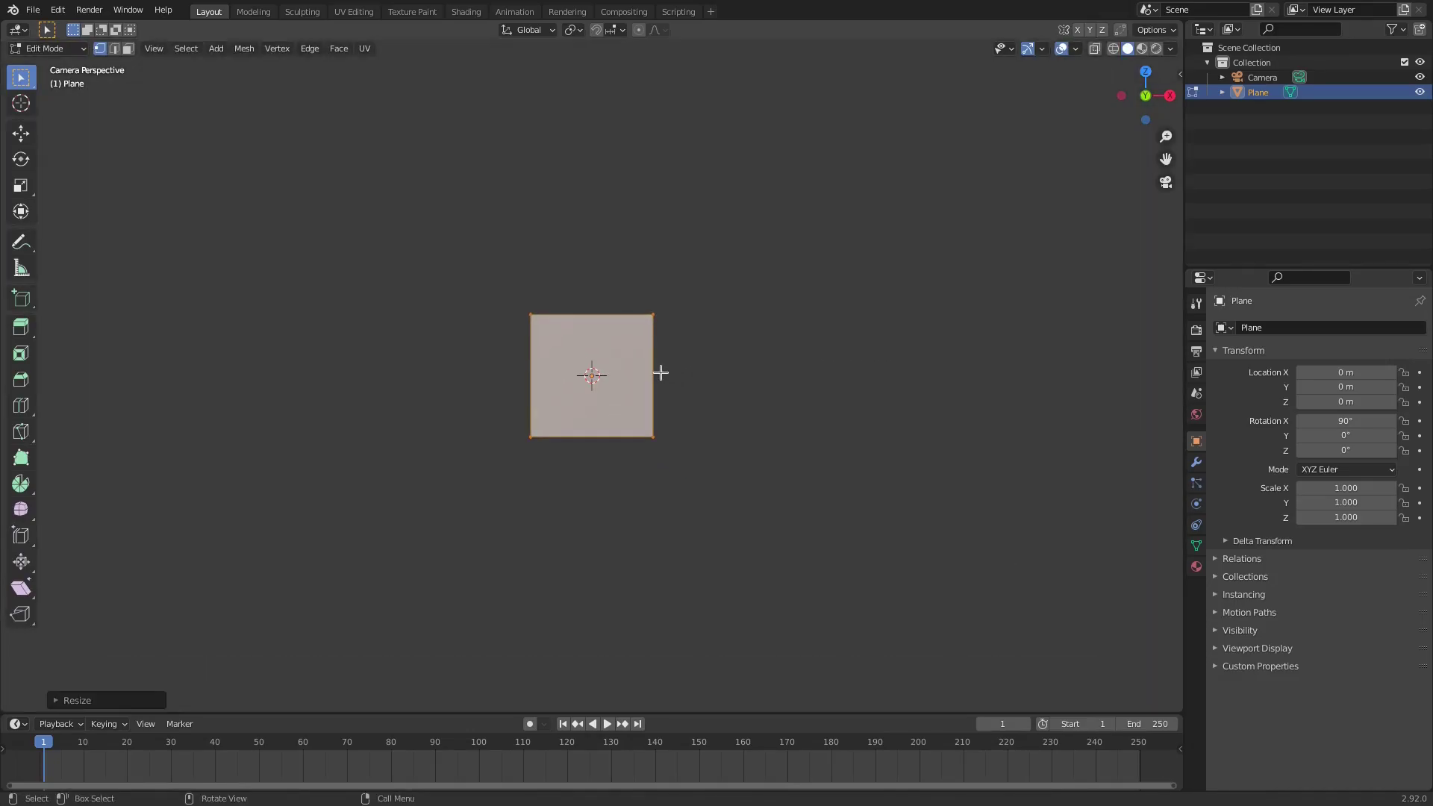
key("s")
key("z")
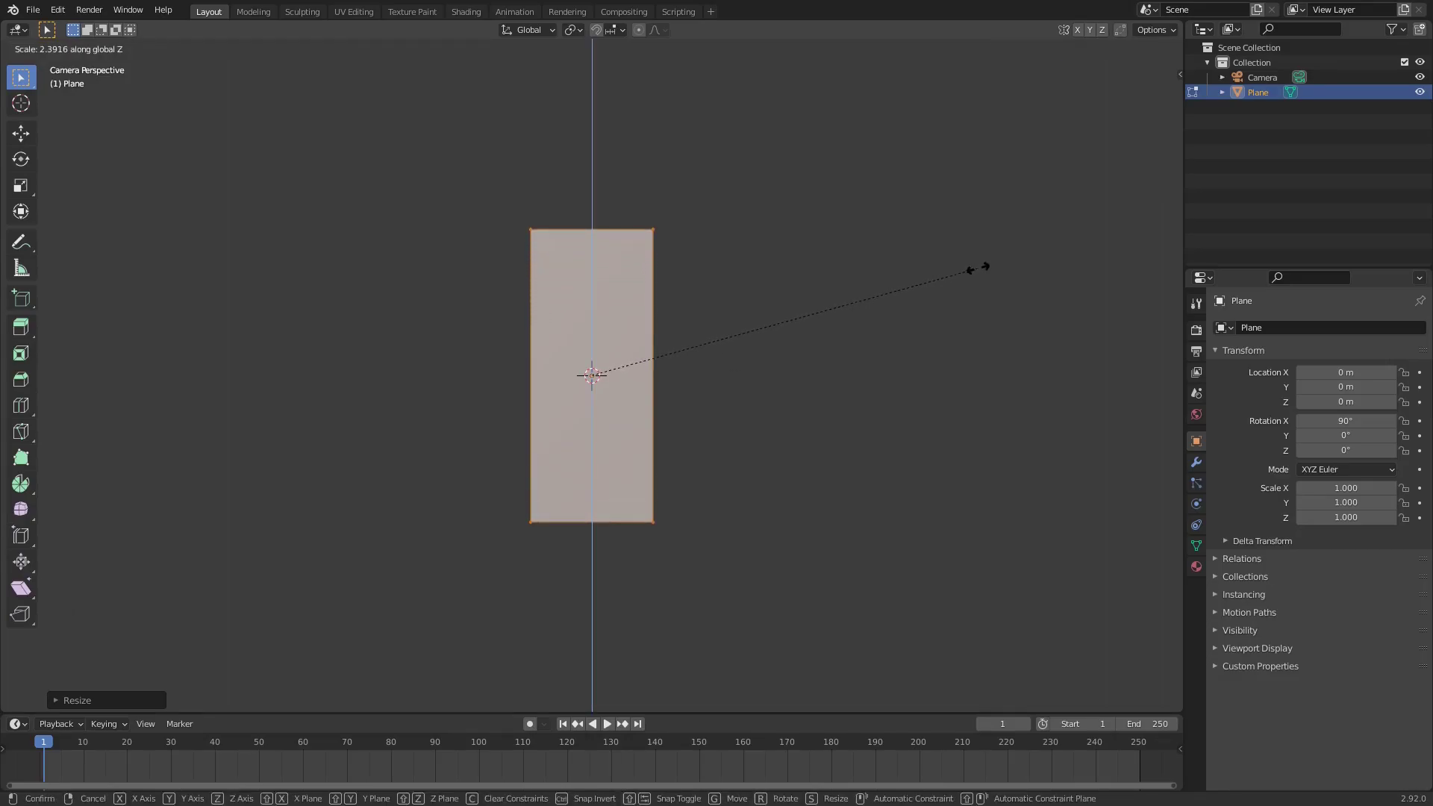
left_click(977, 269)
middle_click_drag(717, 243, 733, 366, "shift")
left_click(571, 344)
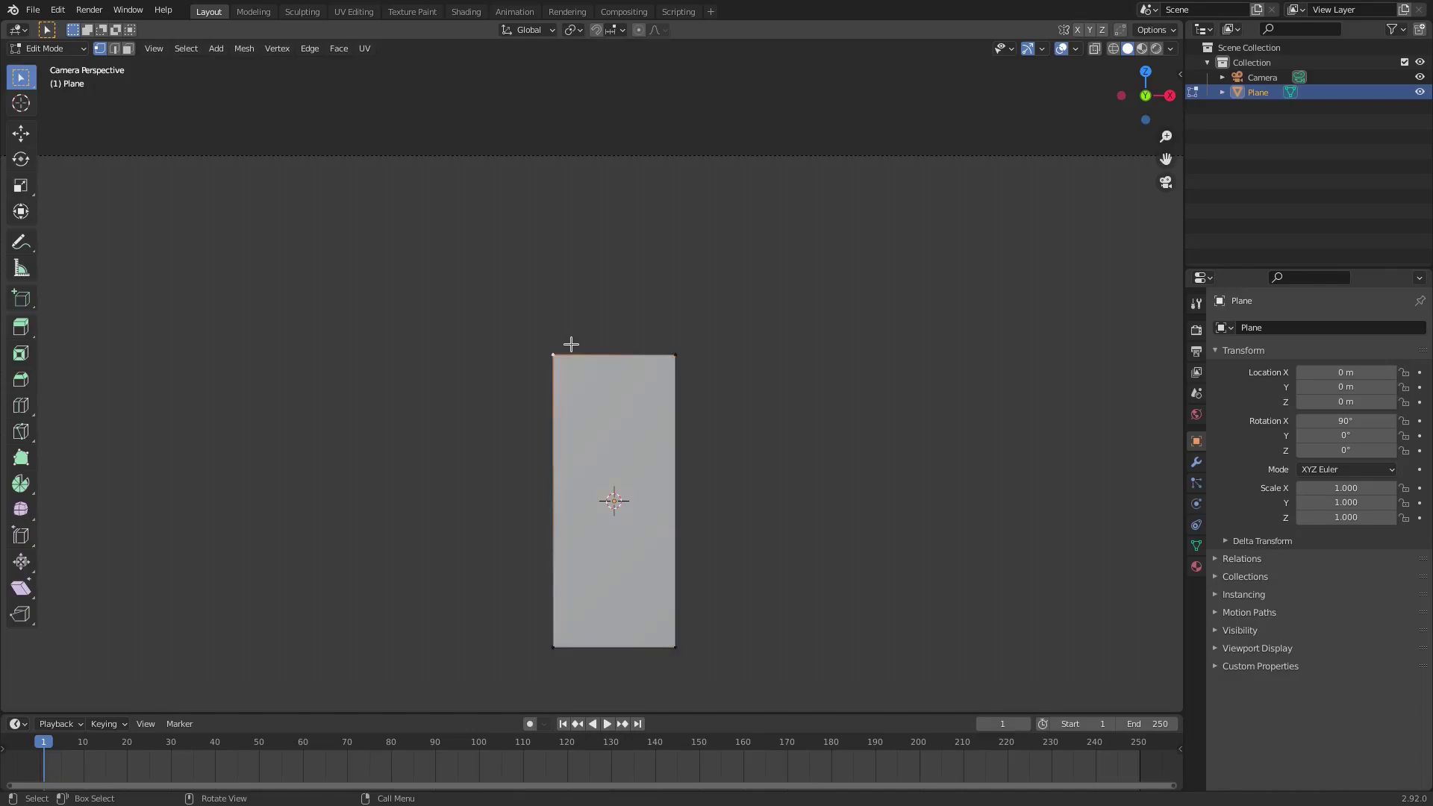
left_click(676, 354, "shift")
Extrude the top edge and widen it sideways for the arrowhead base
key("g")
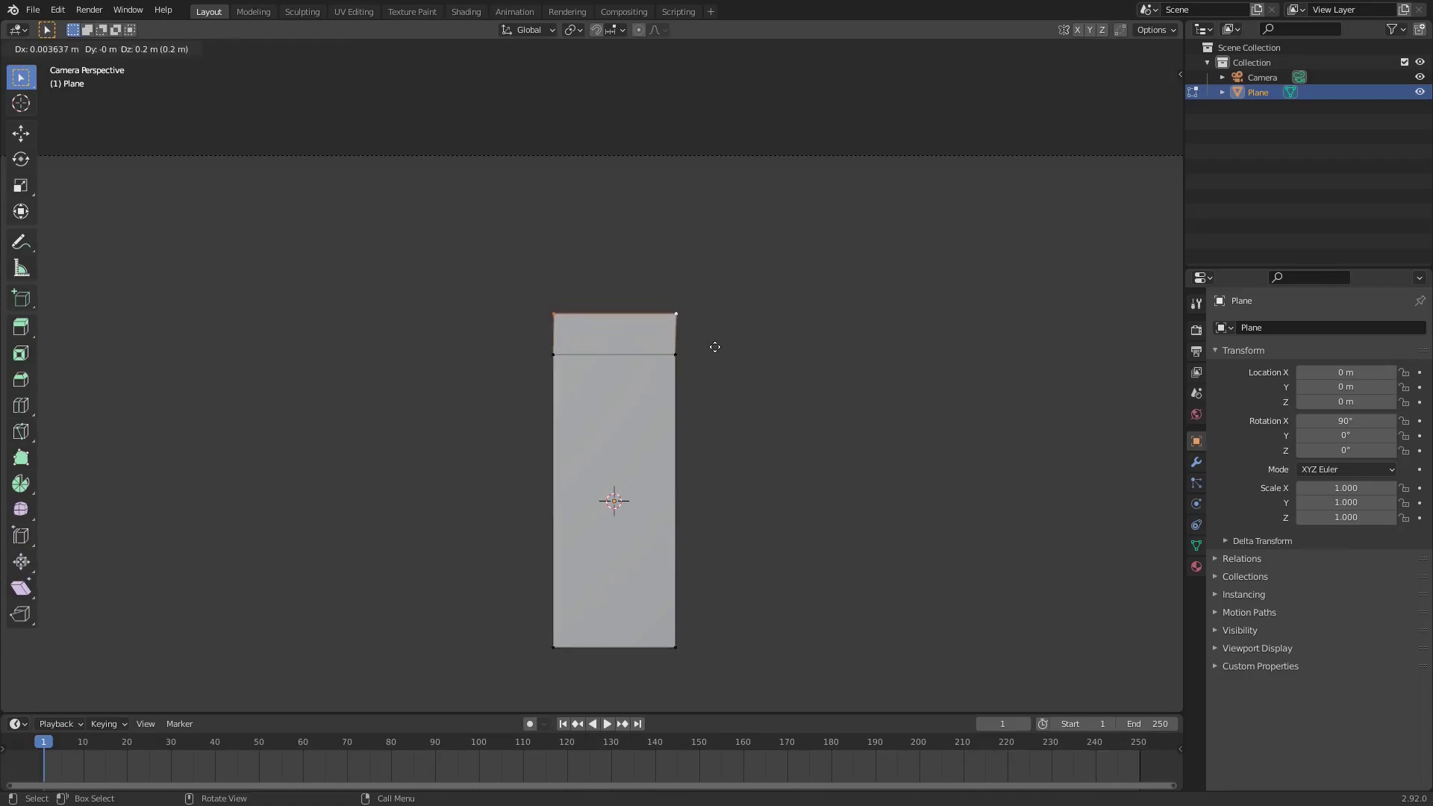
key("s")
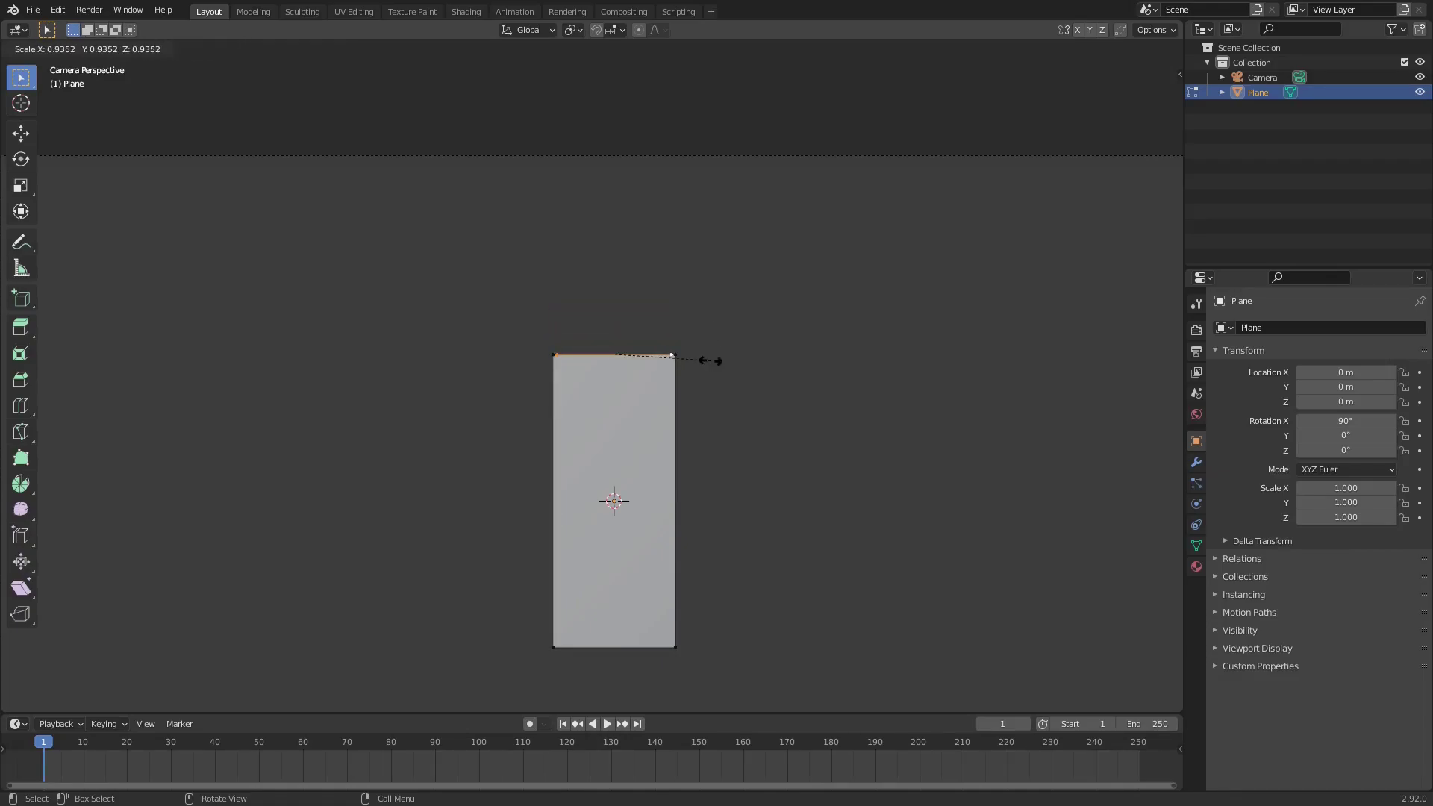
left_click(888, 368)
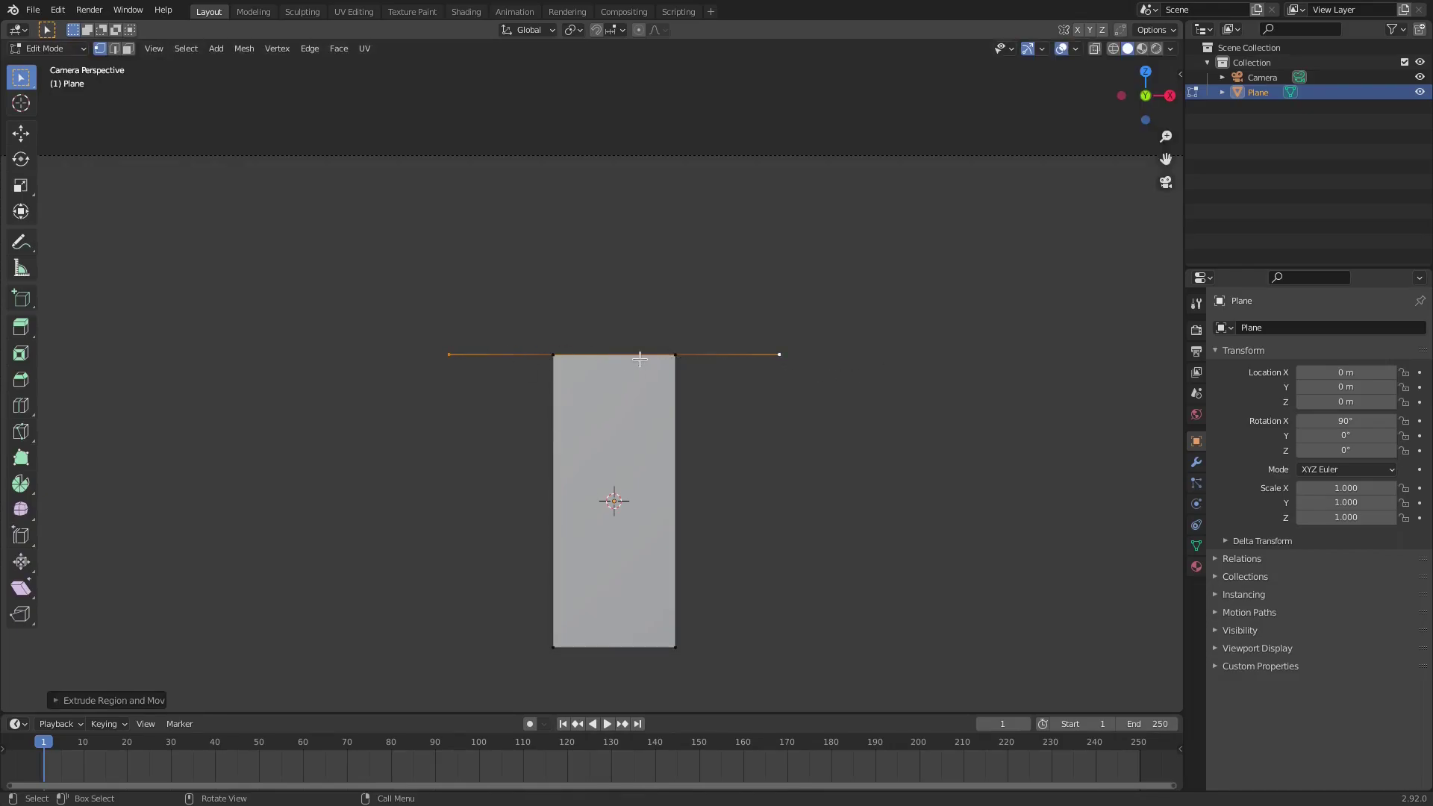
scroll(639, 359, "up", 2)
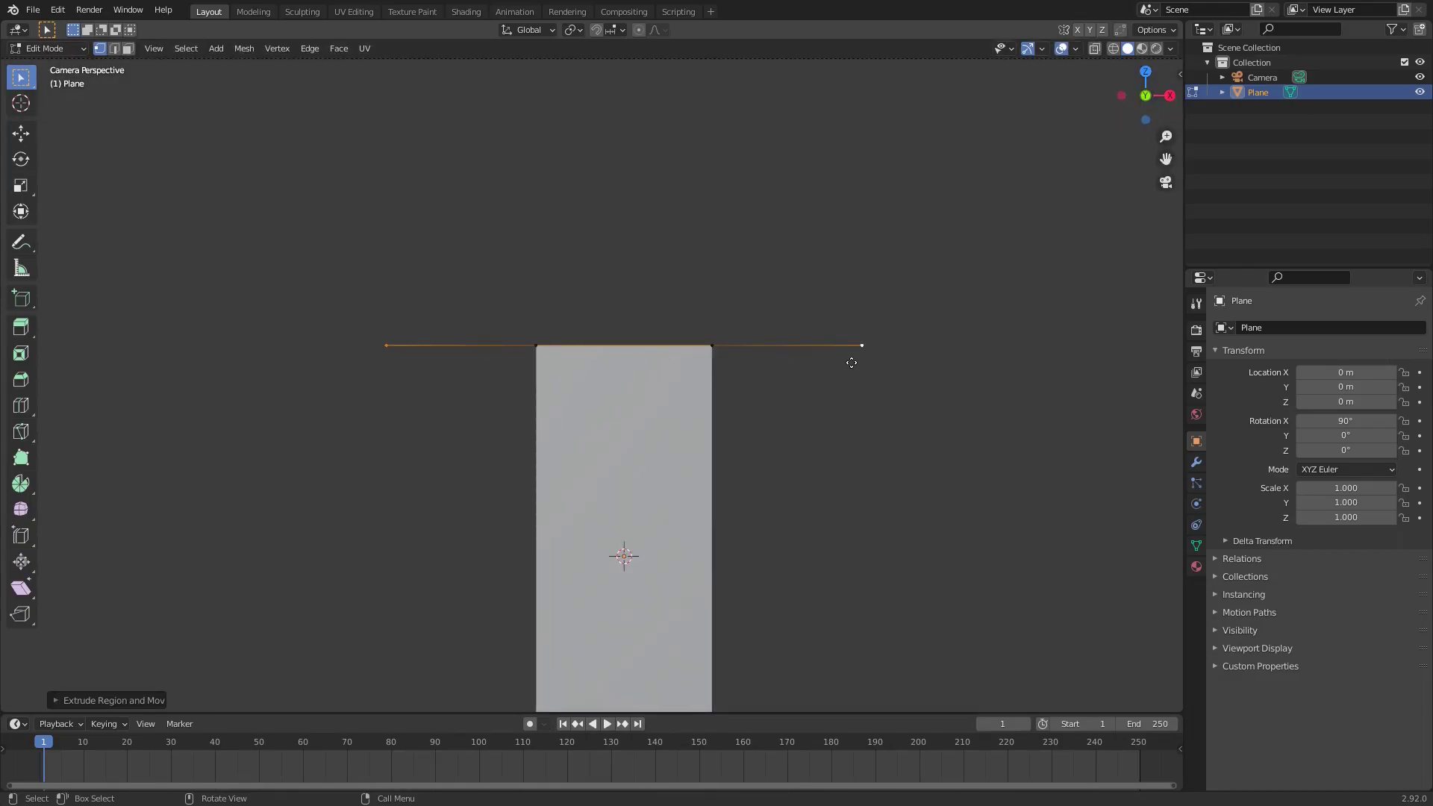
Extrude the wide edge straight up along Z into a new face
key("e")
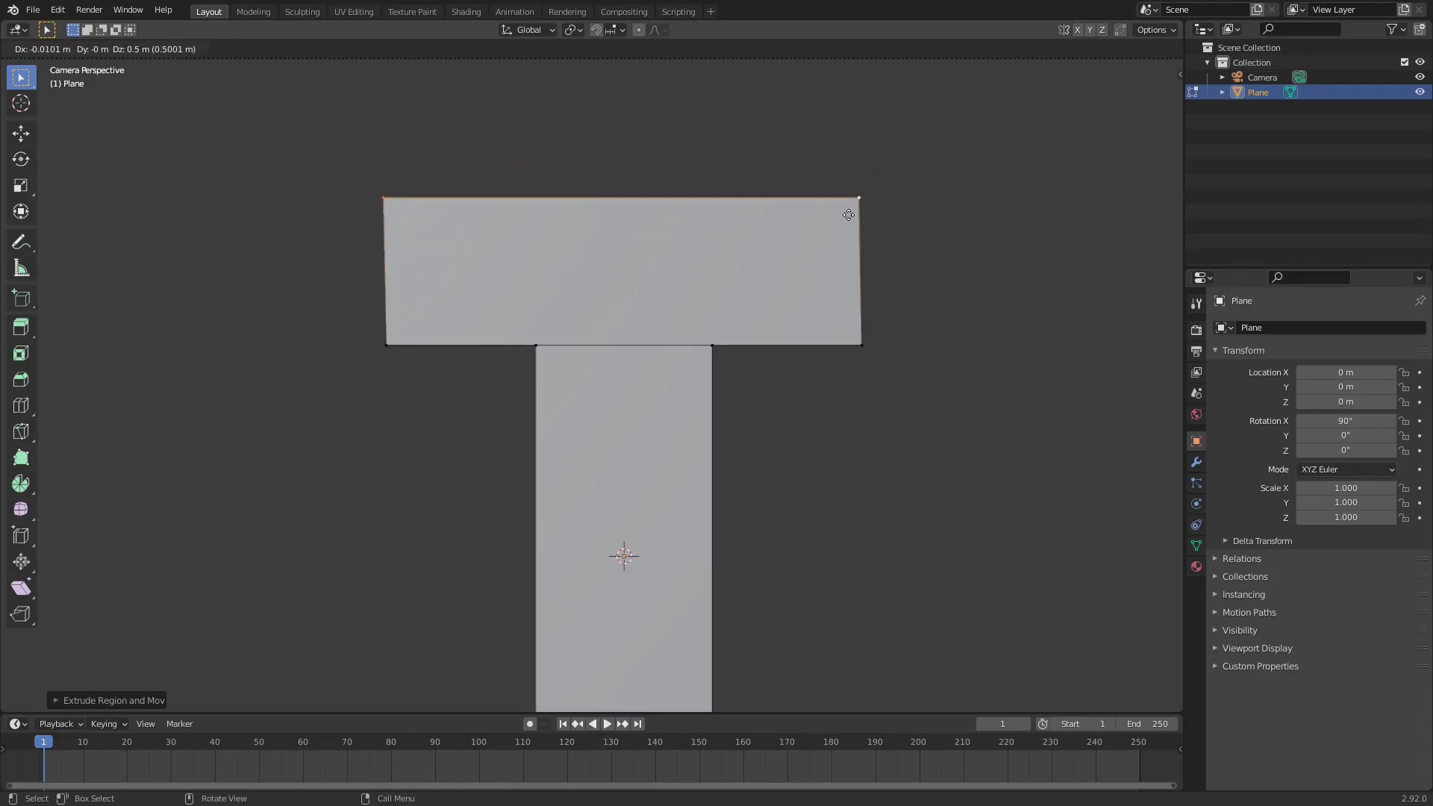
key("z")
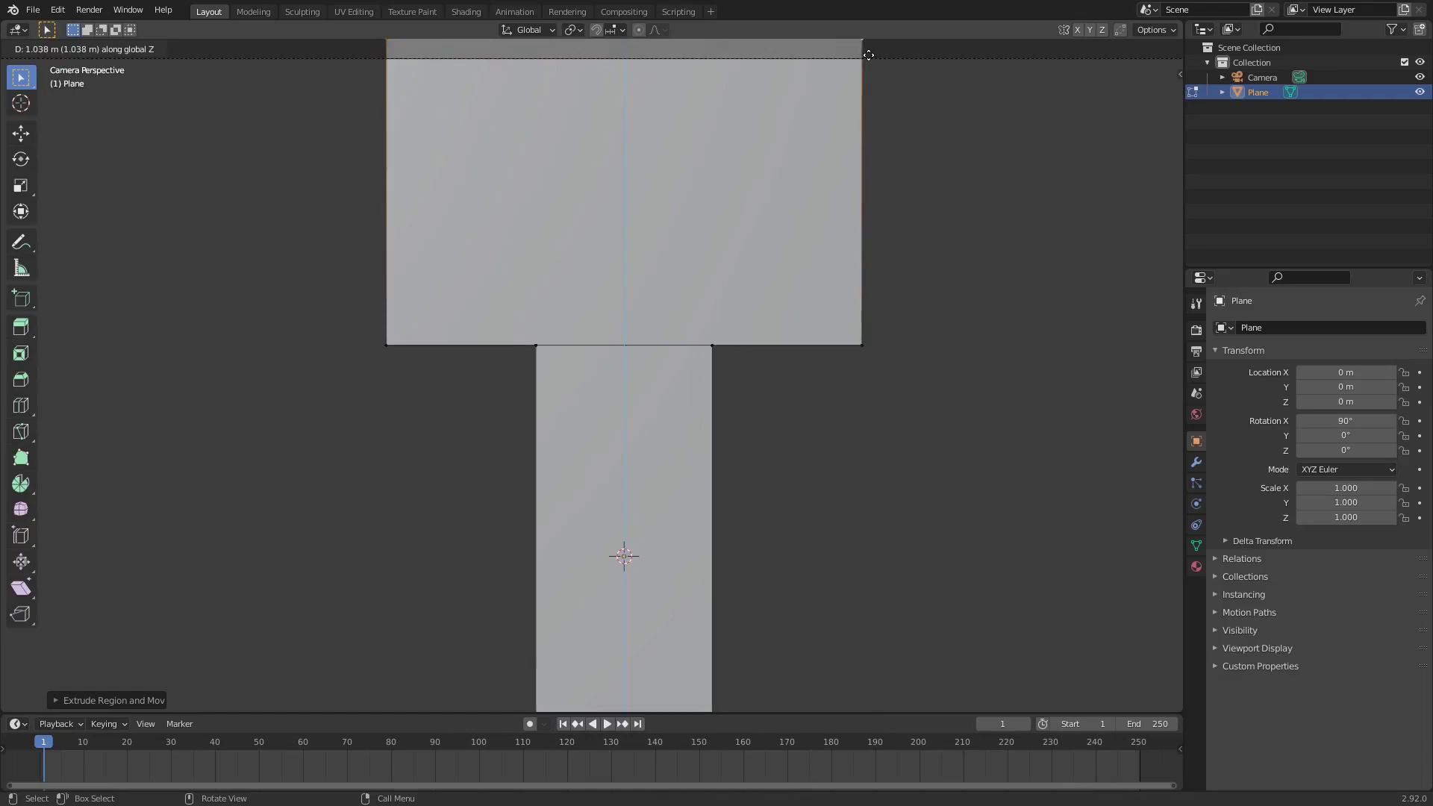
left_click(867, 694)
scroll(784, 281, "down", 3)
scroll(766, 364, "up", 2)
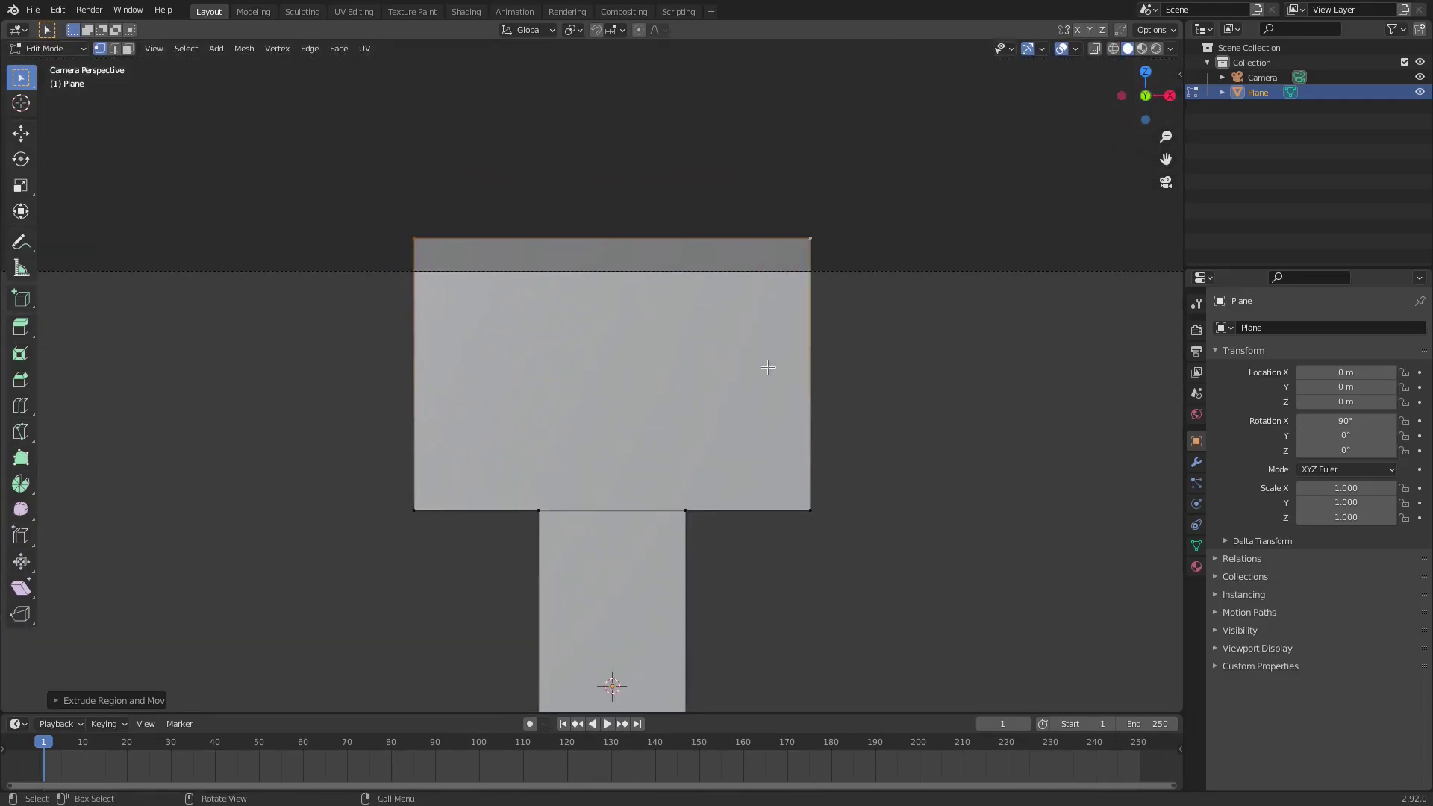
Lower the new top edge along Z and scale it to 0 on X to taper it
key("g")
key("z")
left_click(778, 393)
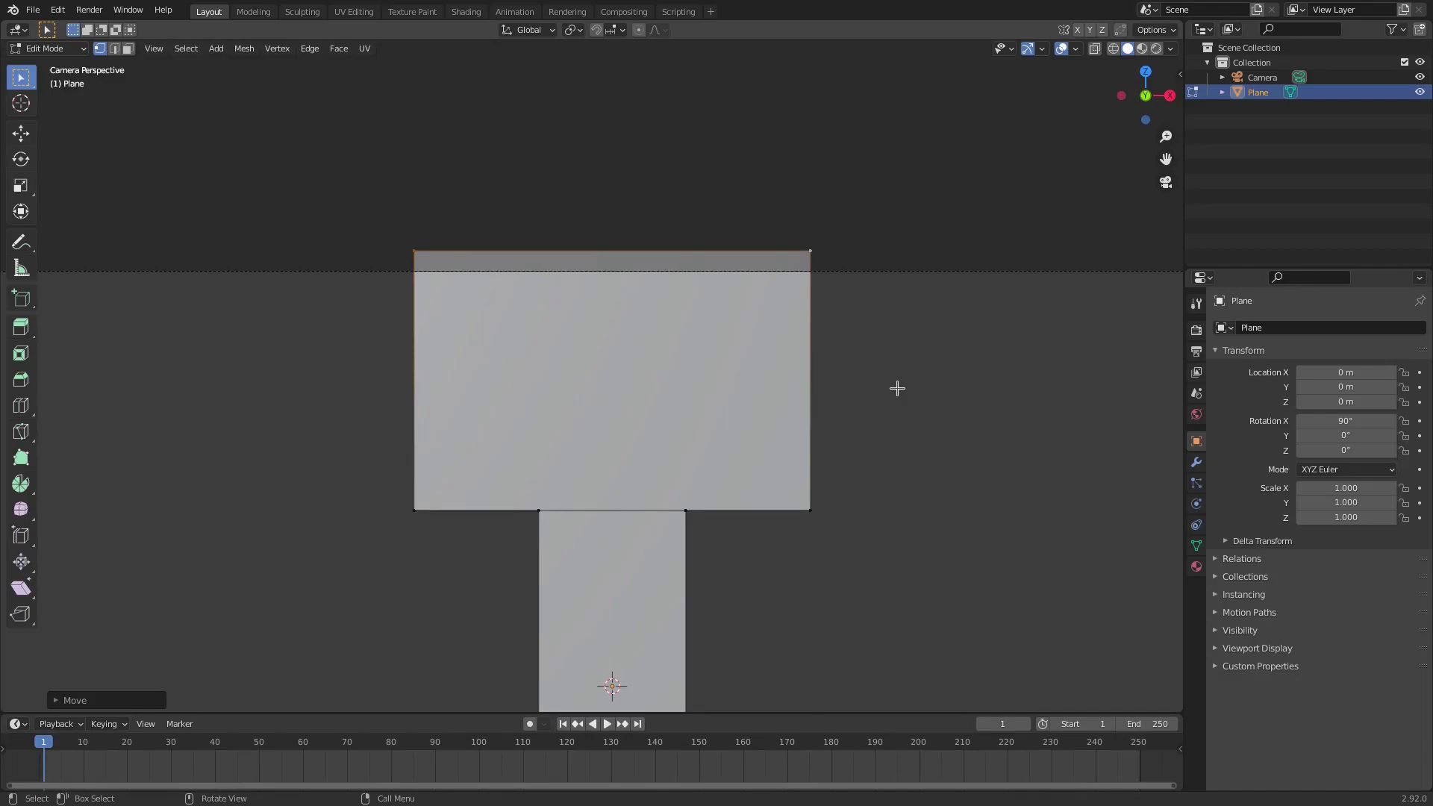
key("s")
type("x")
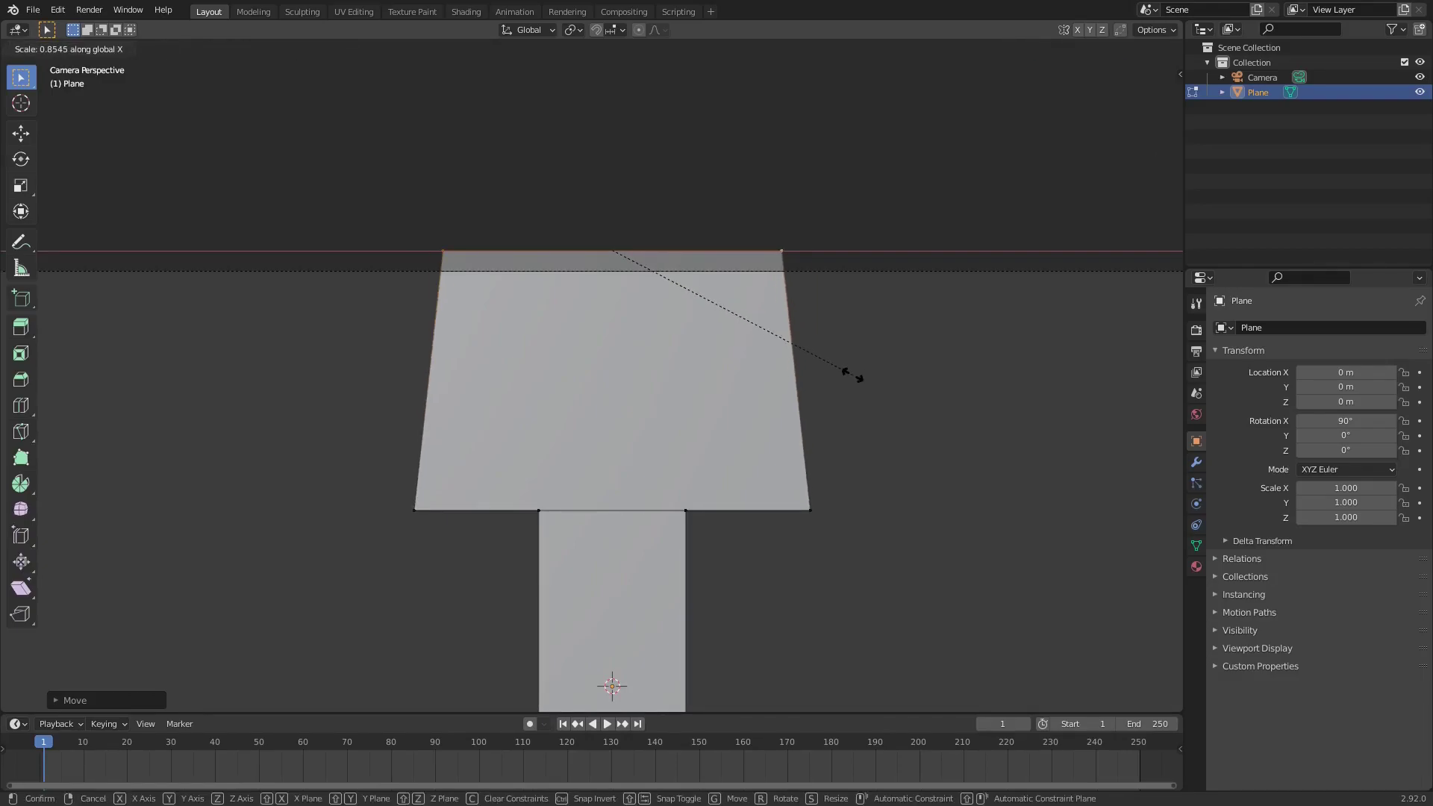
type("0")
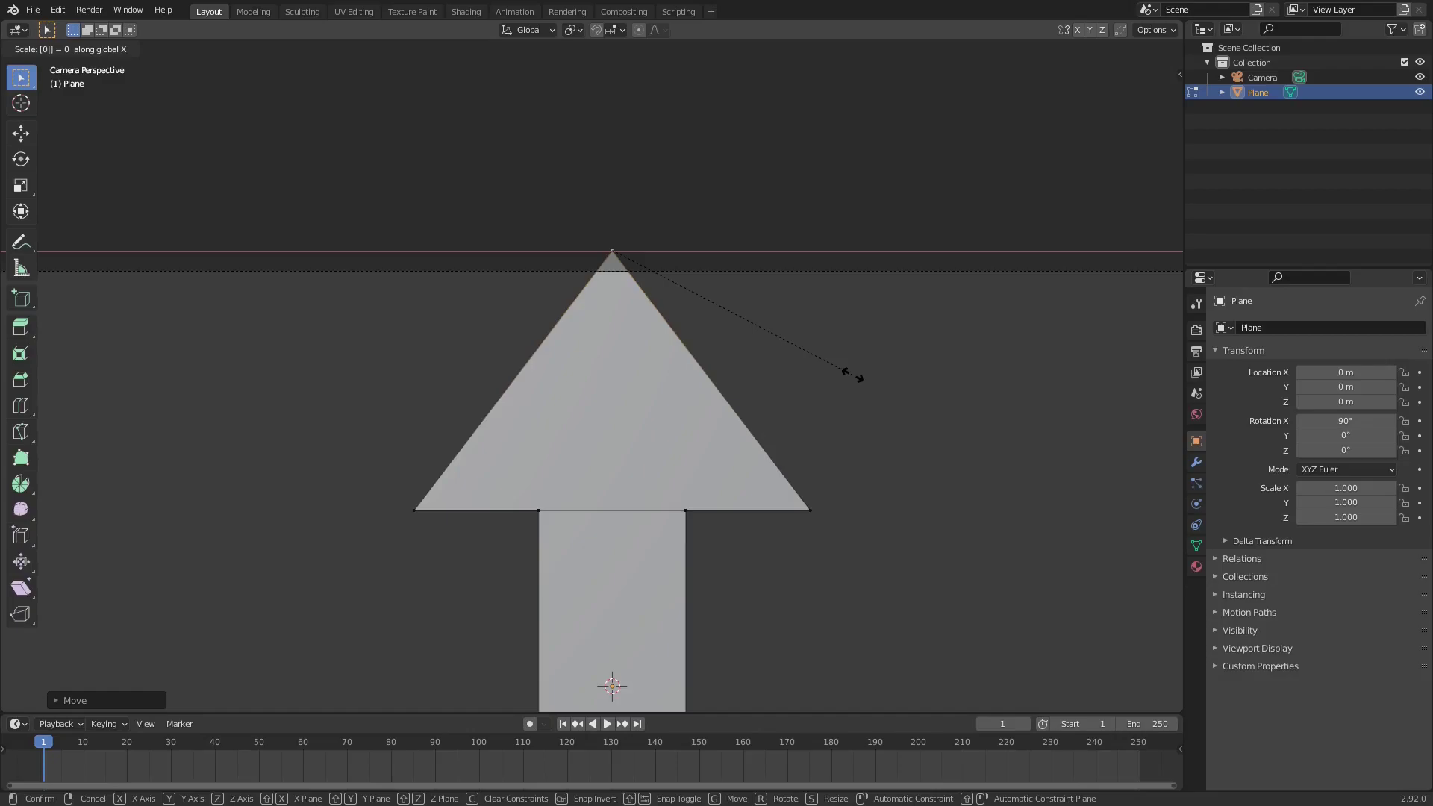
Confirm the top edge collapsed to a single point, forming the triangular arrowhead
key("Return")
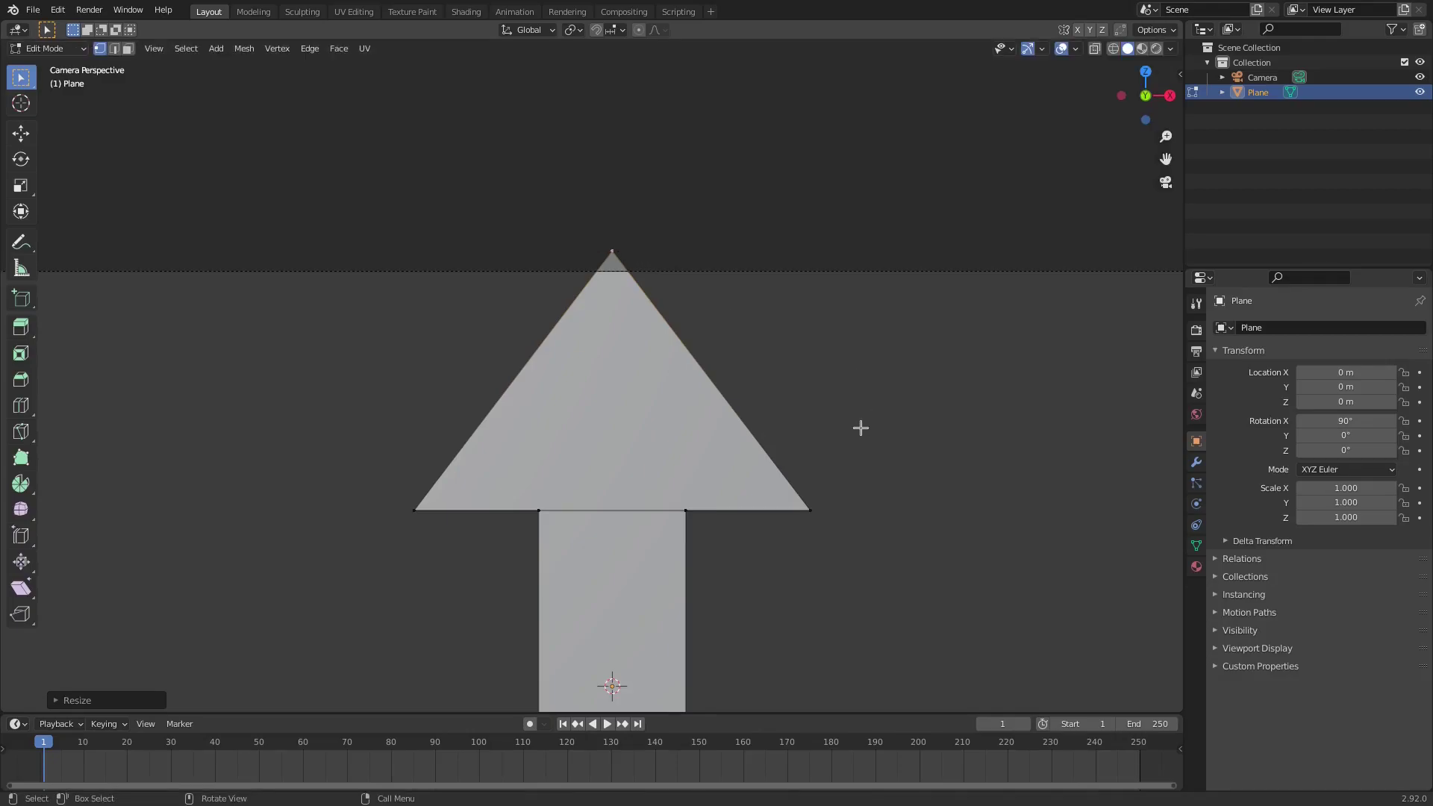
scroll(854, 470, "down", 3)
scroll(835, 451, "up", 3)
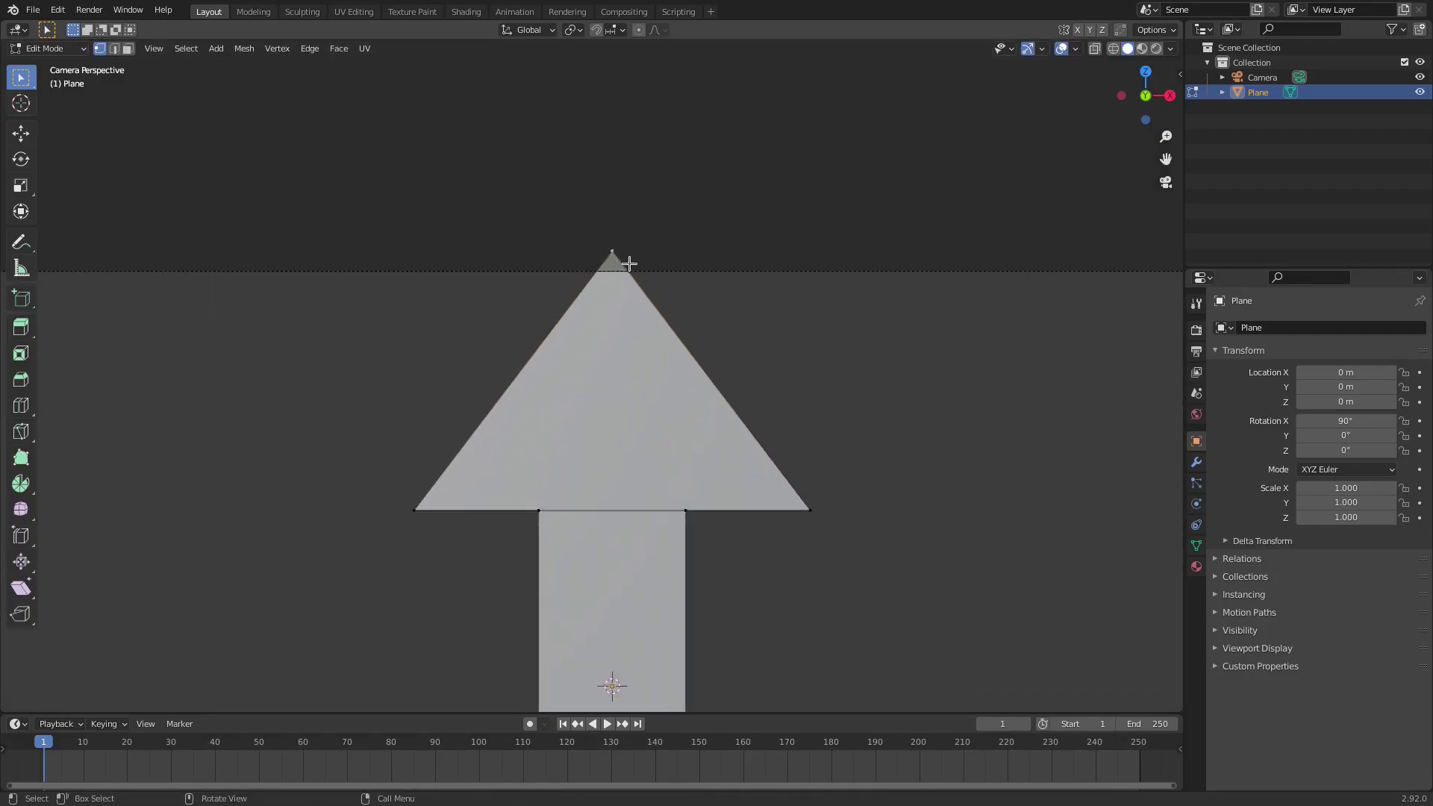
scroll(654, 222, "up", 4)
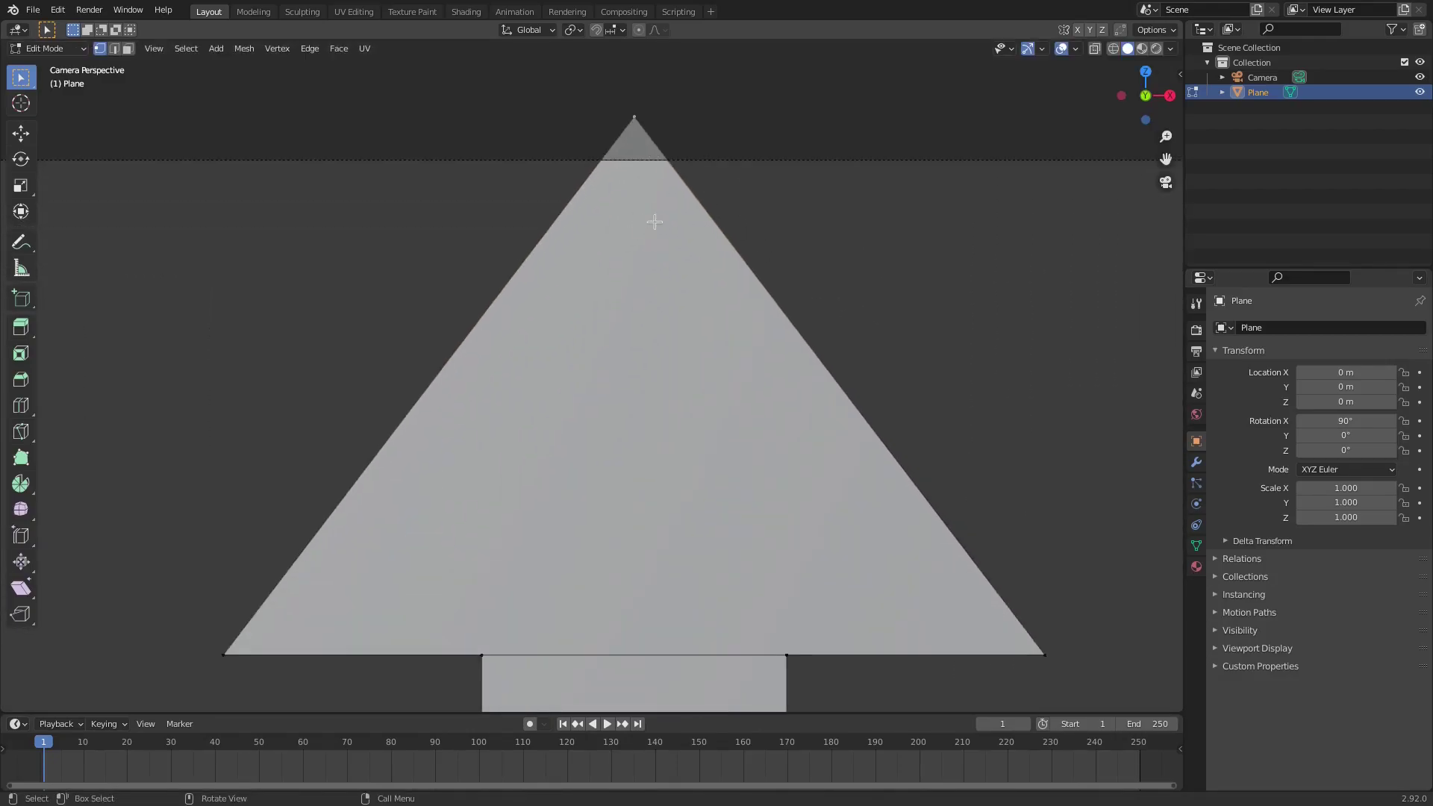
scroll(642, 249, "down", 2)
scroll(642, 254, "up", 3)
scroll(637, 333, "down", 3)
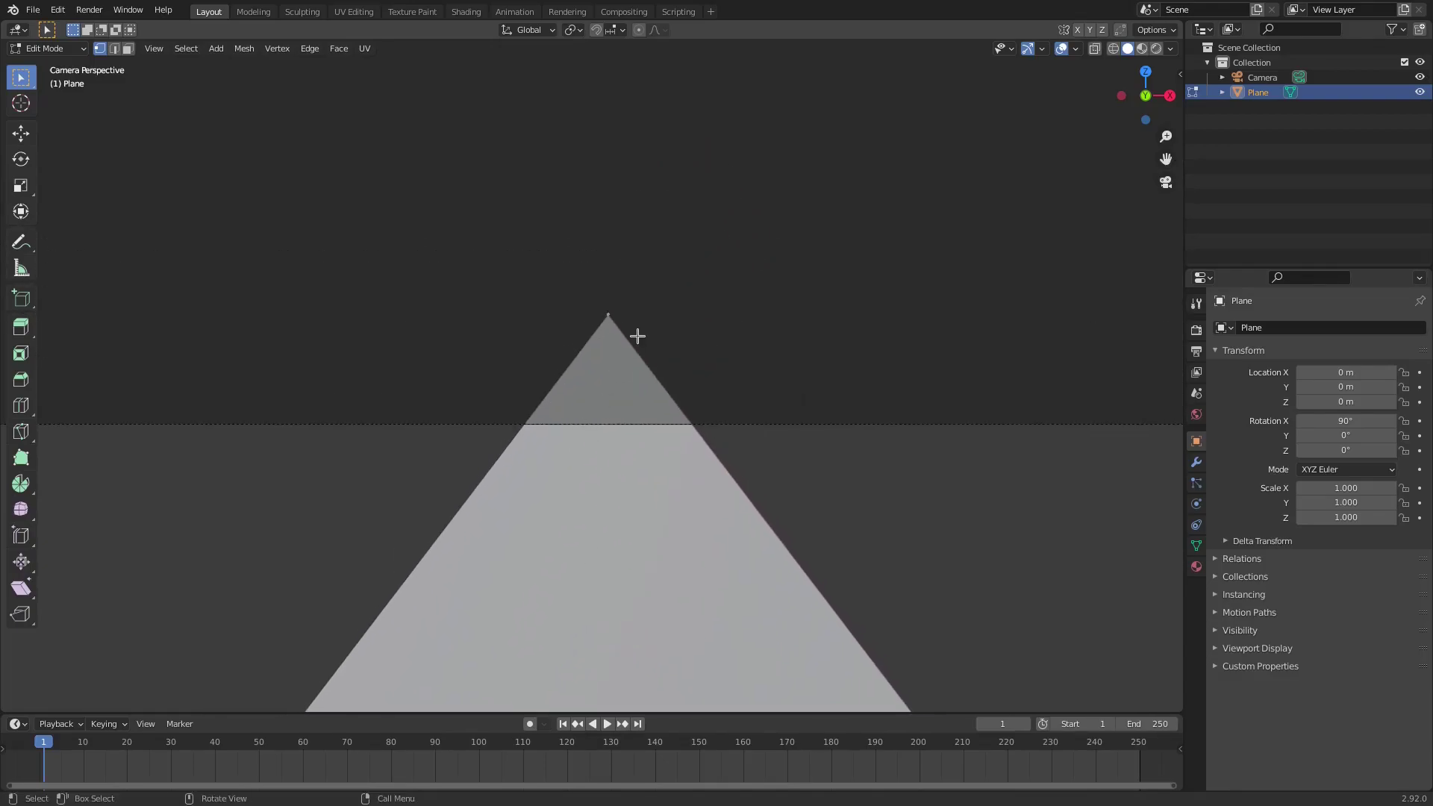
scroll(650, 239, "up", 2)
Select the two edges meeting at the arrow's tip, leaving the tip unmoved
key("g")
right_click(741, 245)
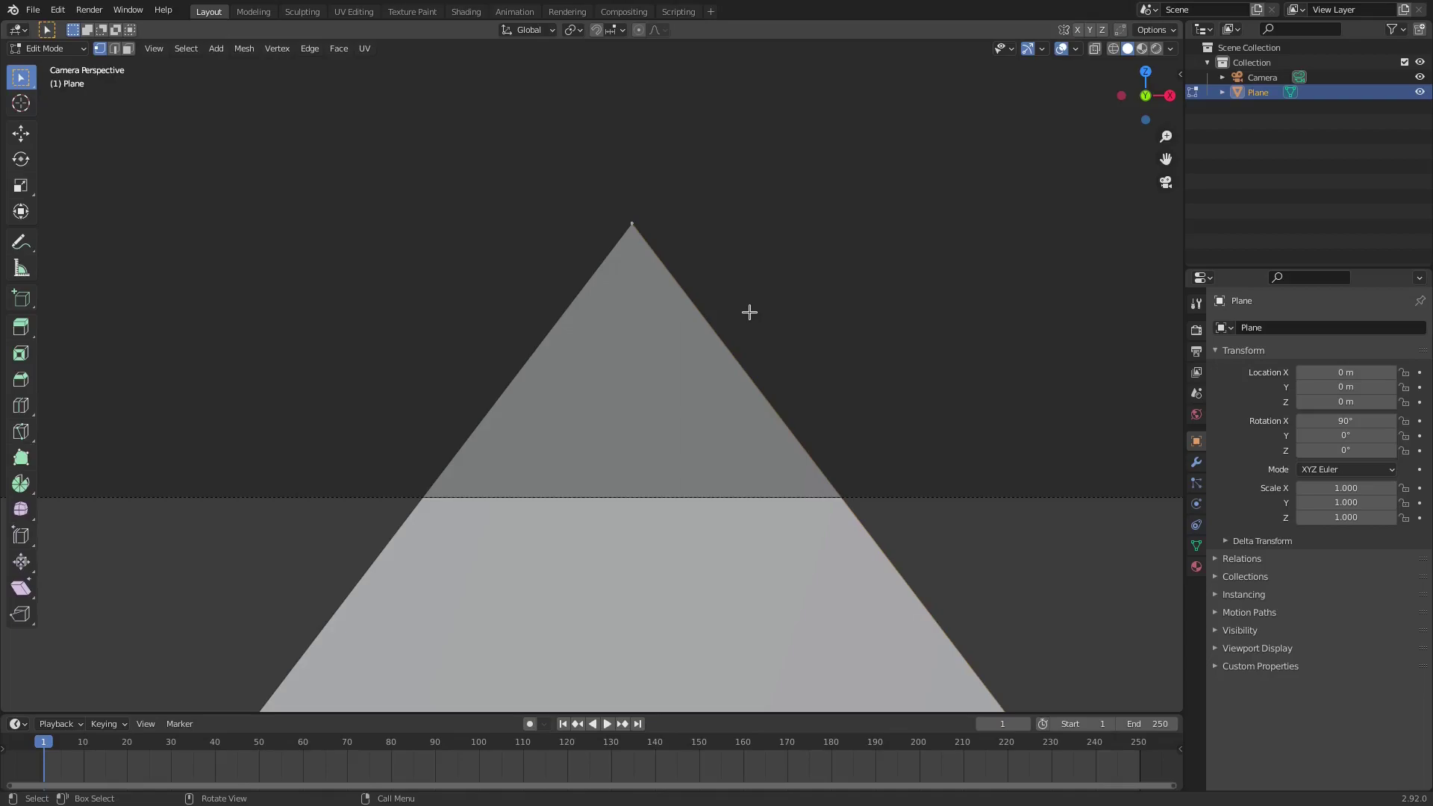
left_click(639, 224, "shift")
left_click(631, 223, "shift")
Switch to Wireframe shading and box-select all vertices stacked at the tip
key("z")
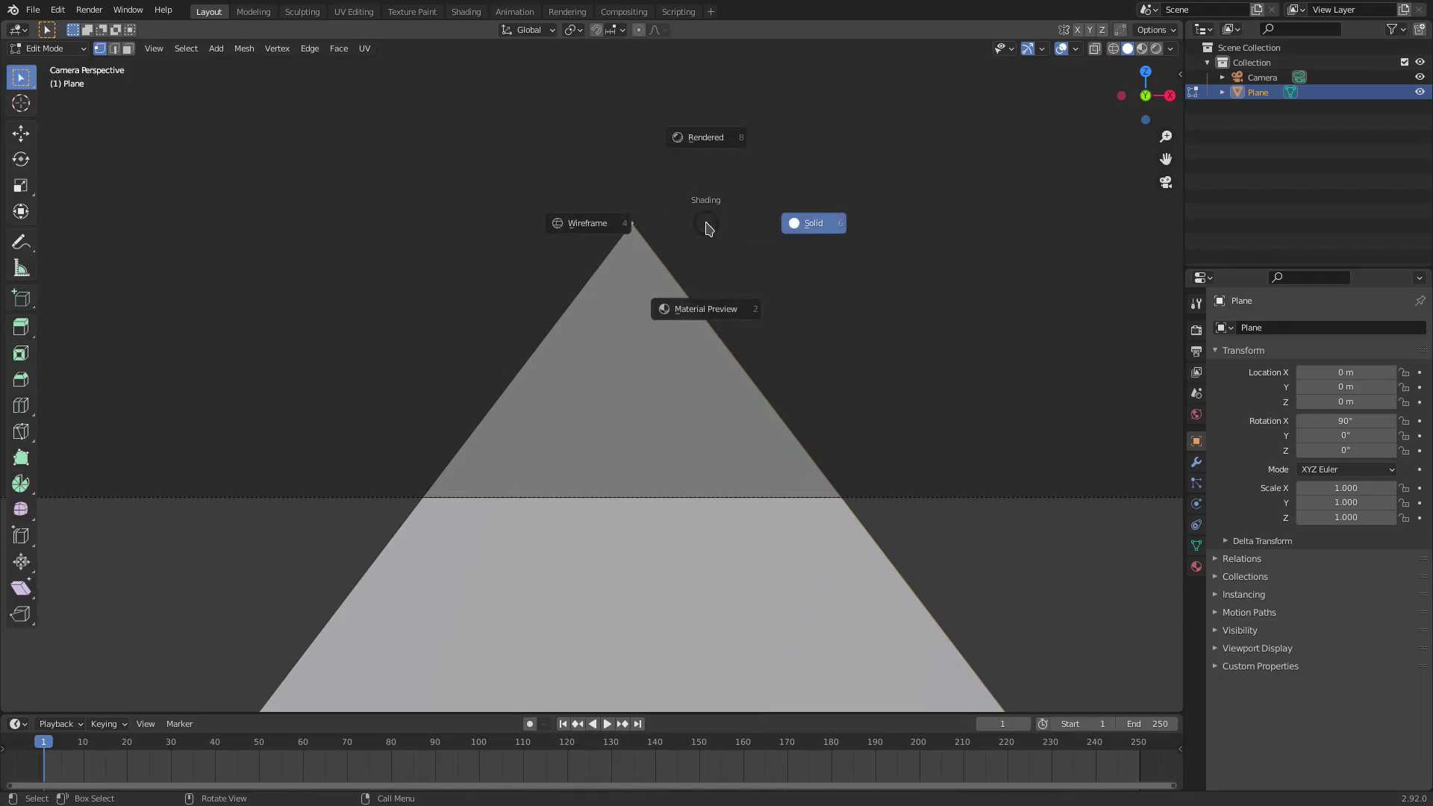
left_click(595, 221)
left_click_drag(787, 131, 538, 302)
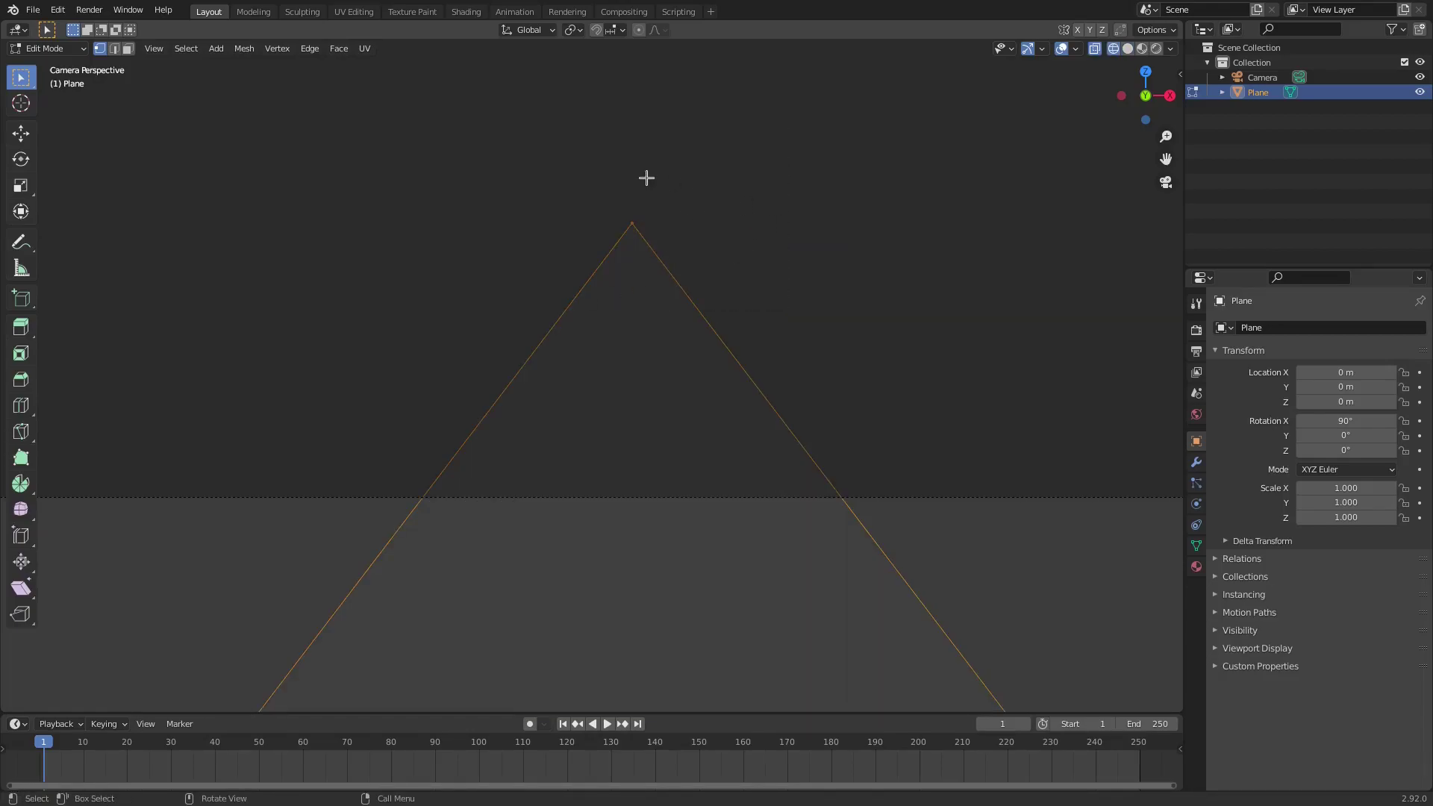
Merge the tip vertices At Center and select the resulting single vertex
left_click(251, 50)
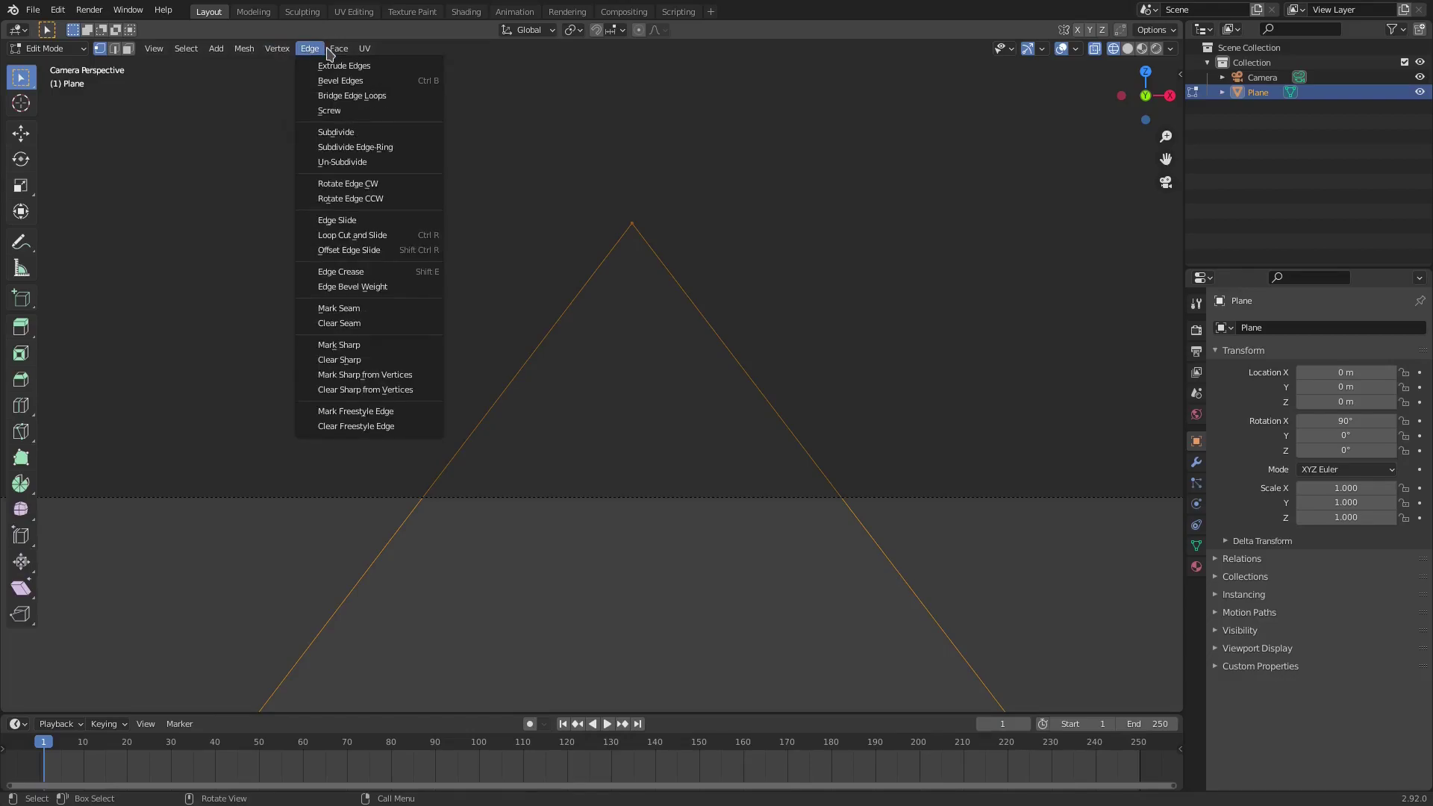
left_click(188, 50)
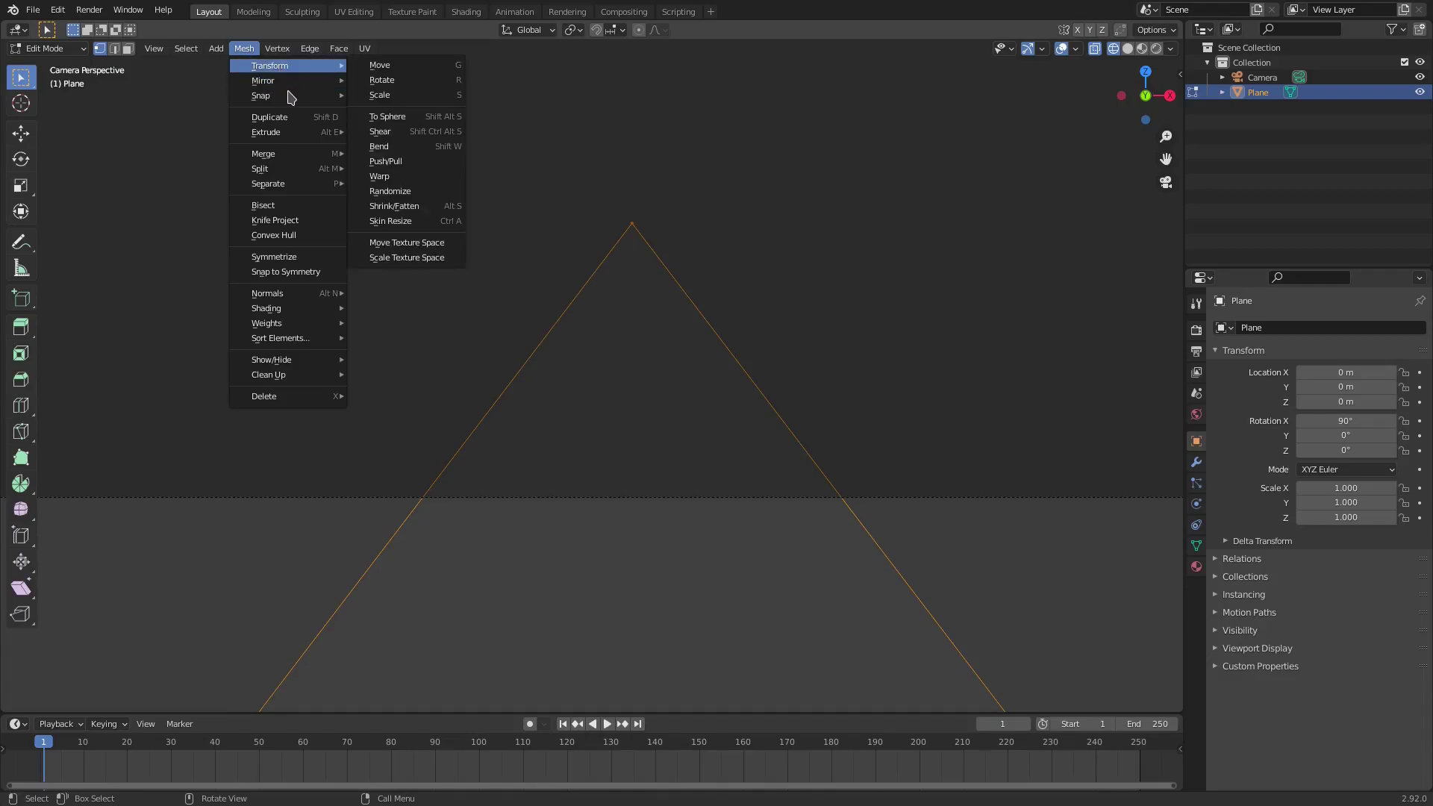
right_click(735, 270)
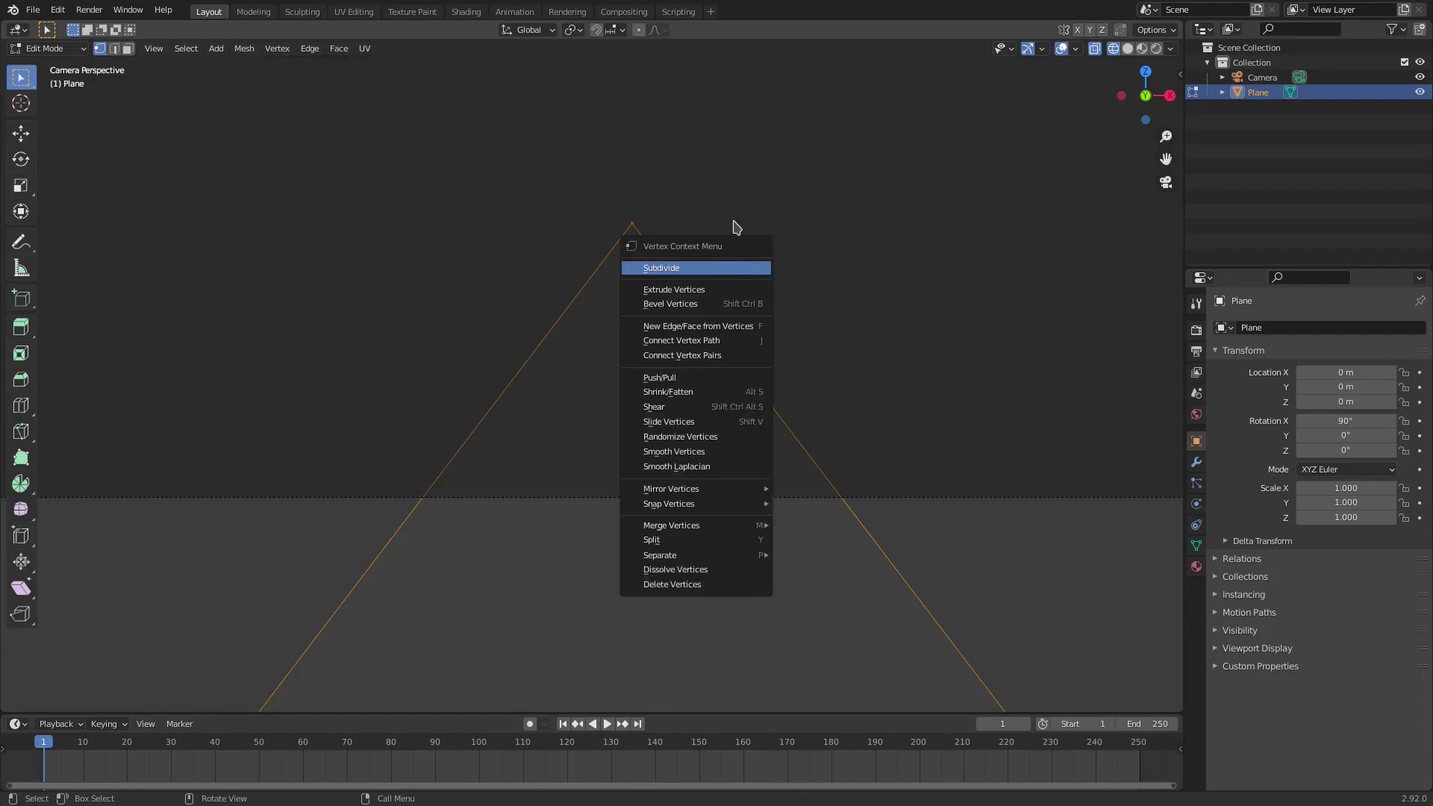
mouse_move(698, 525)
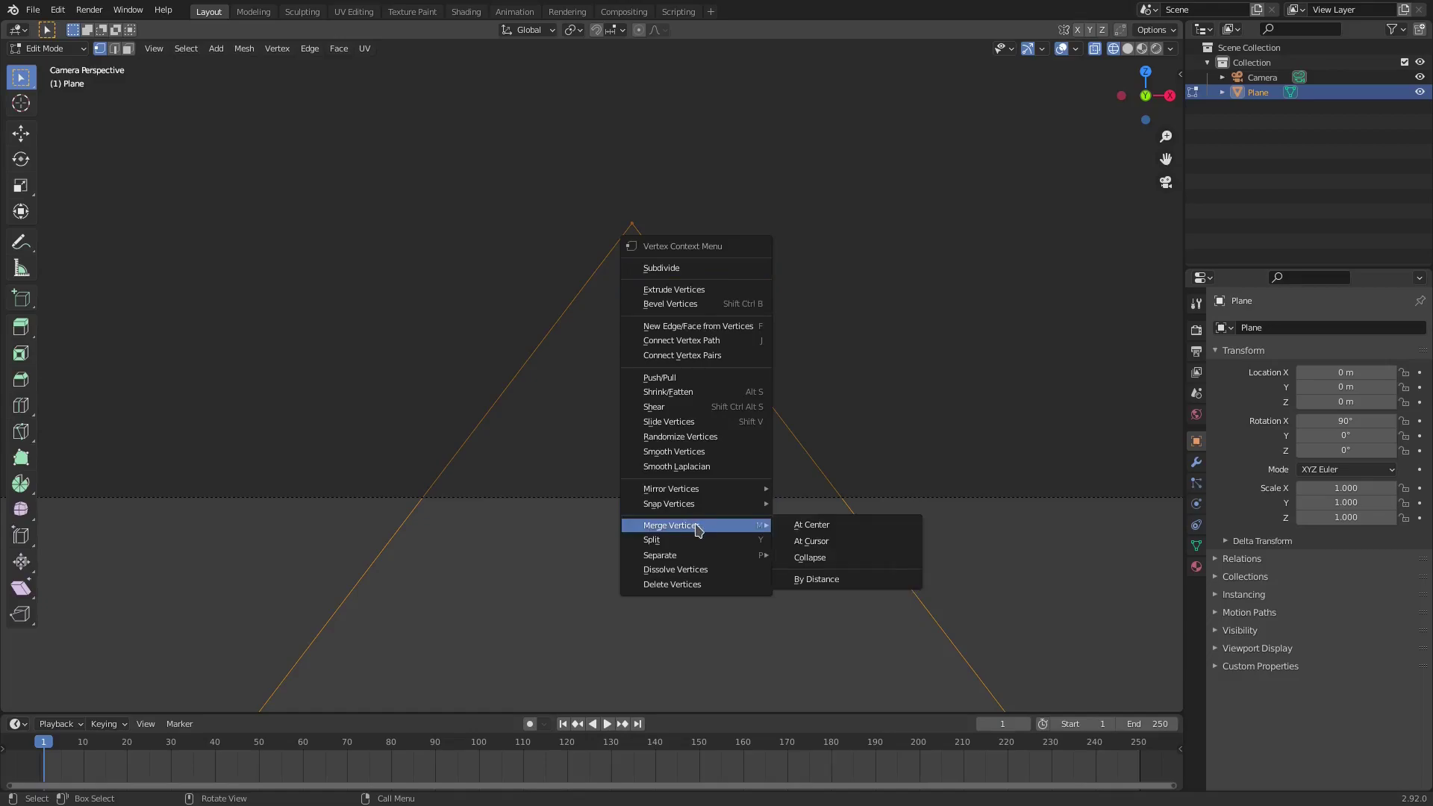
left_click(826, 520)
left_click(642, 217)
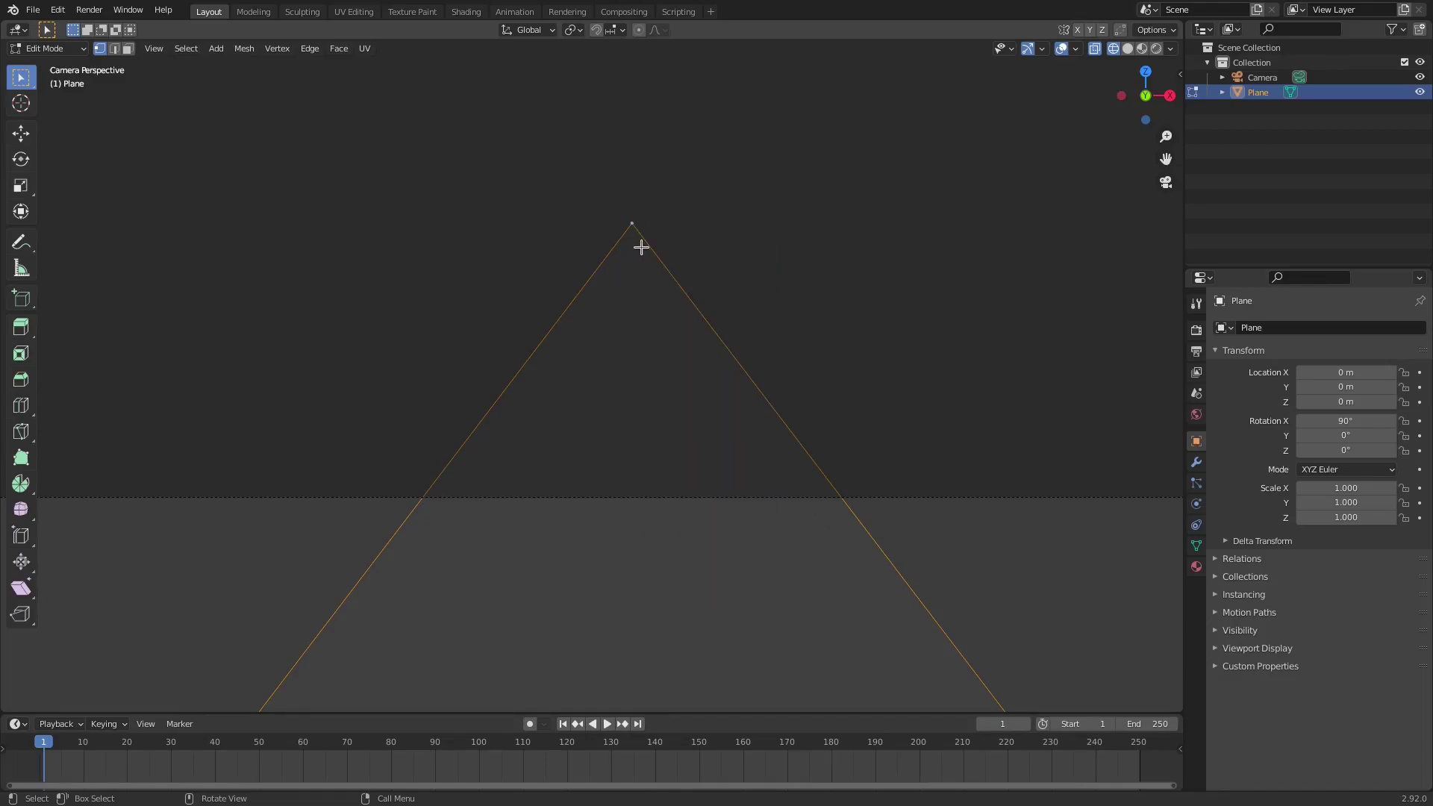
Inspect the arrowhead's bottom-right corner and tip vertices without moving them
scroll(687, 440, "down", 3)
scroll(819, 634, "down", 5)
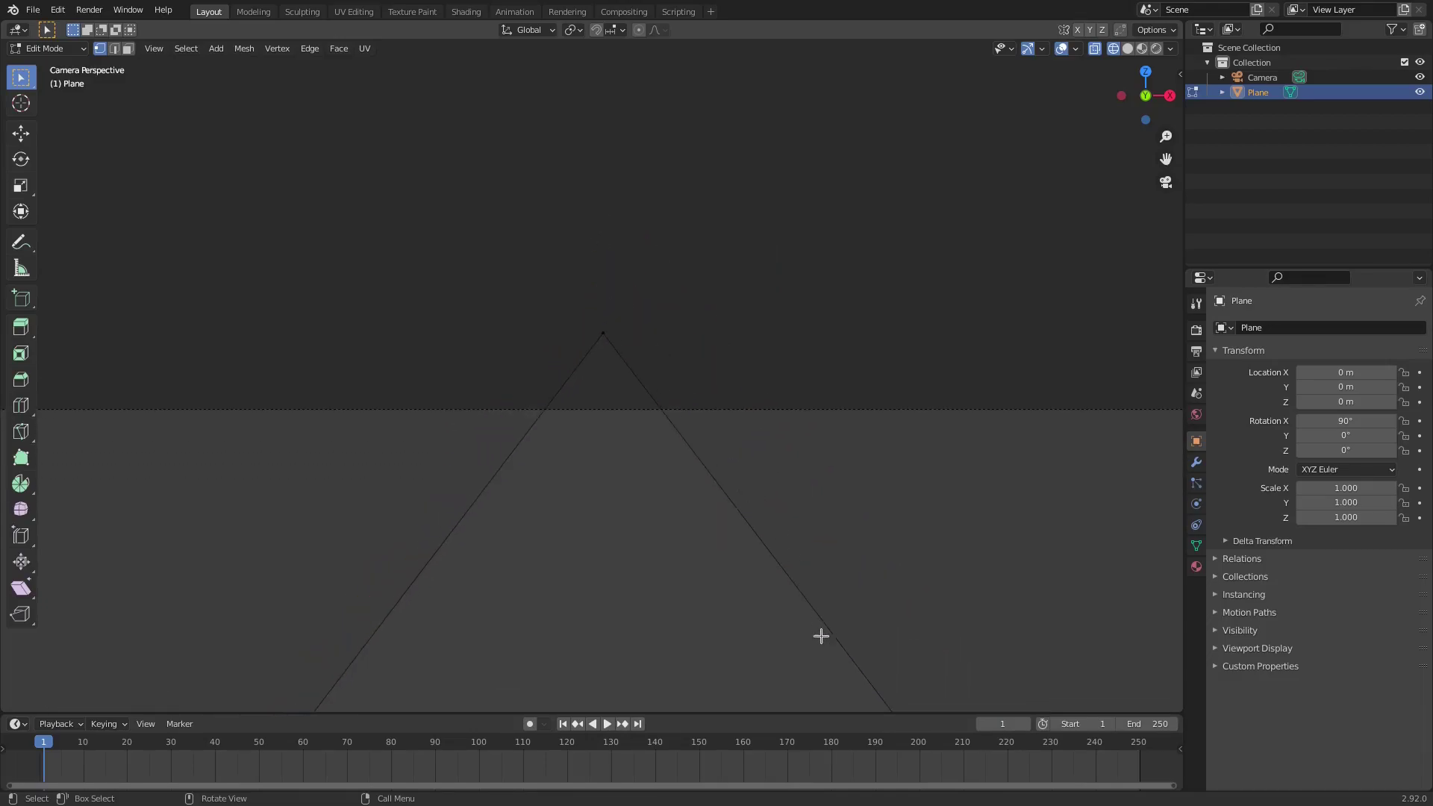
left_click(776, 585)
scroll(761, 524, "up", 3)
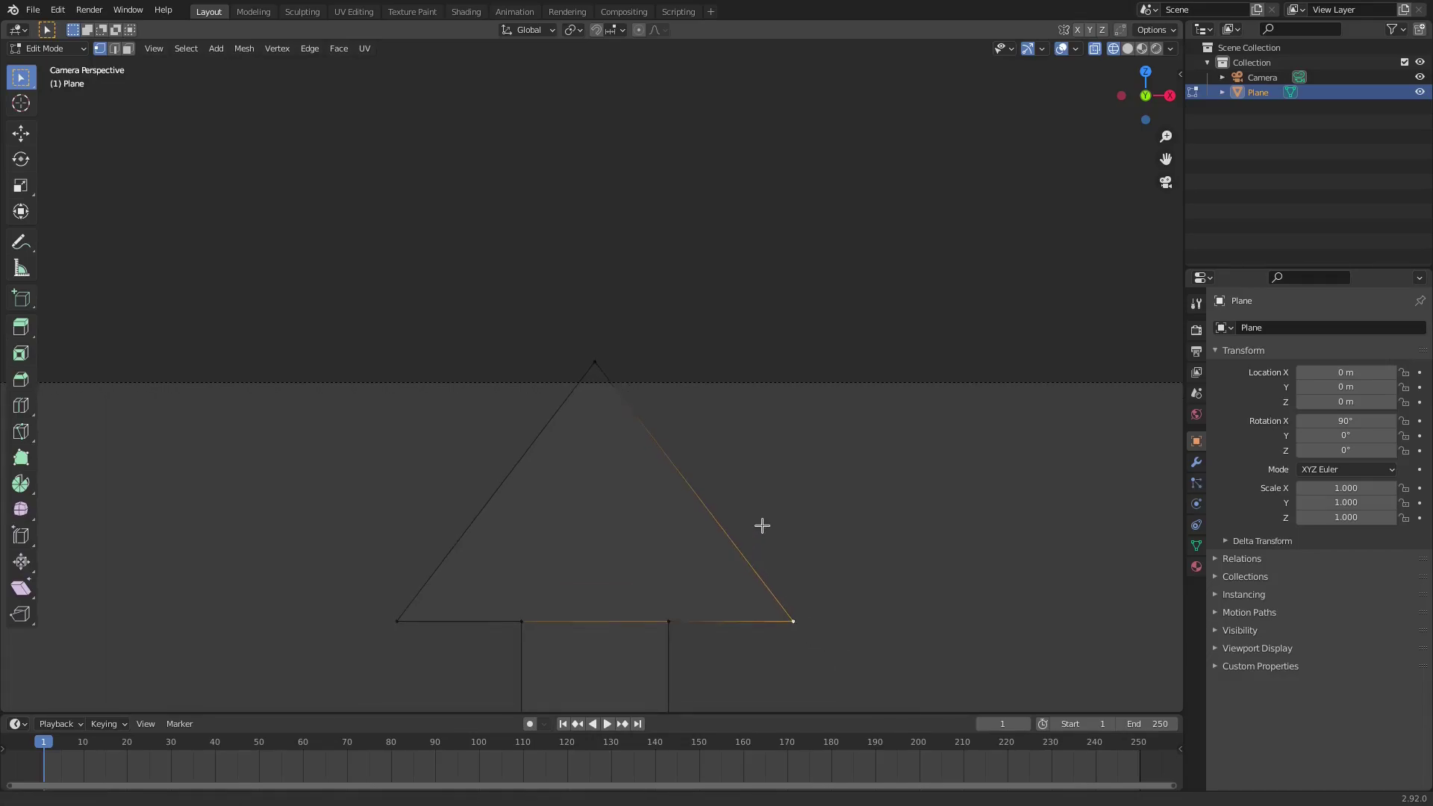
left_click(608, 258)
key("g")
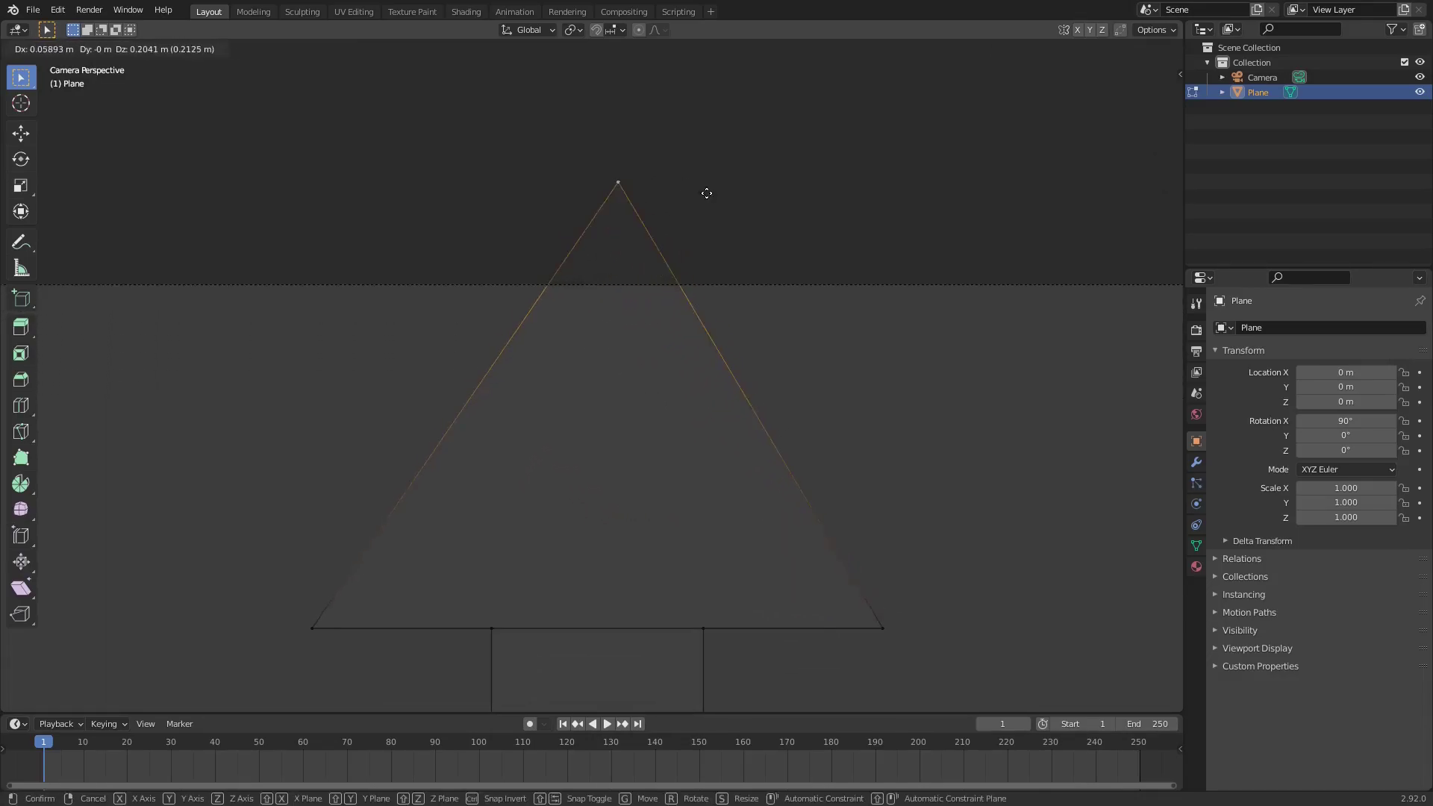
key("Escape")
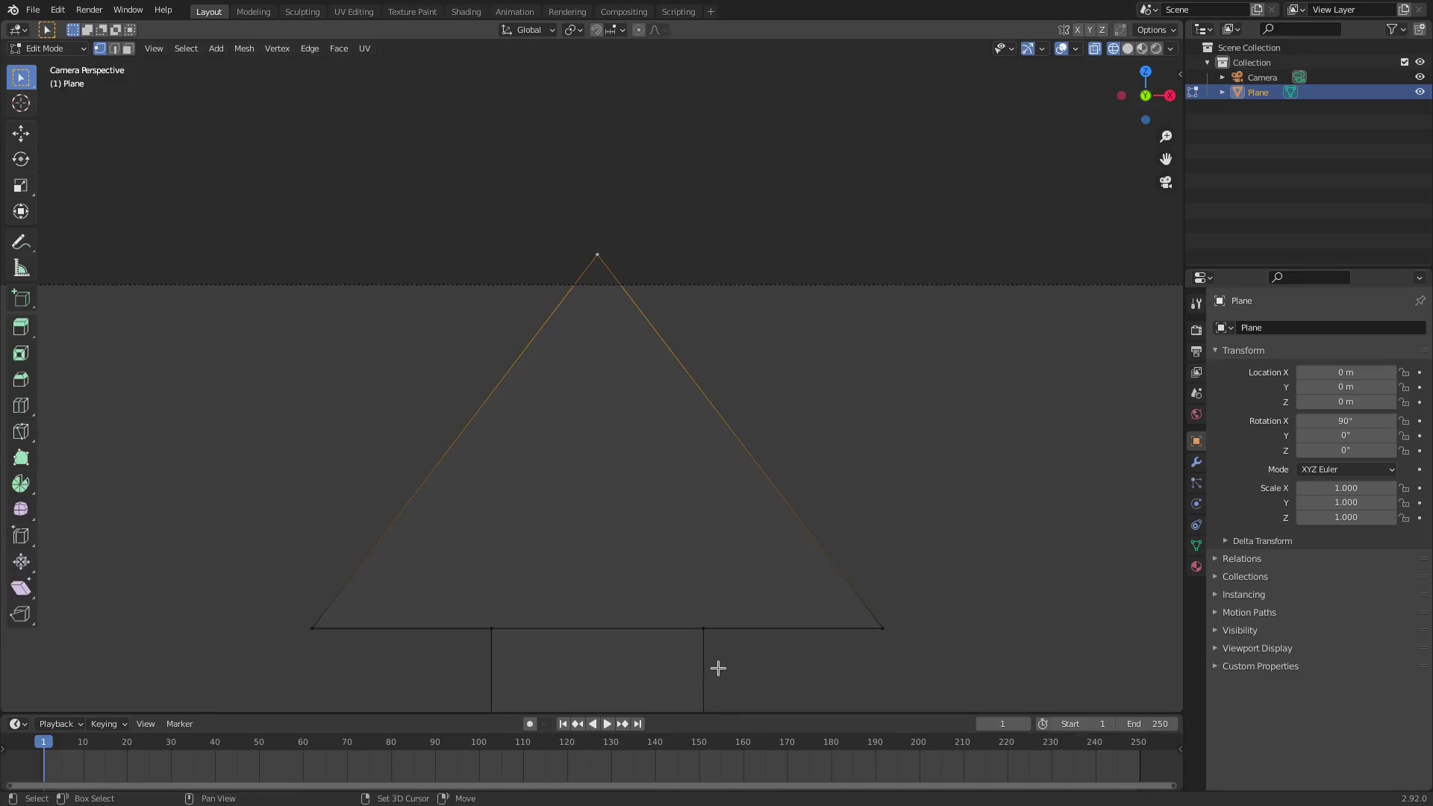
Pan up and inspect the vertex where the shaft meets the arrowhead, leaving it in place
middle_click_drag(719, 670, 726, 511, "shift")
left_click(709, 467)
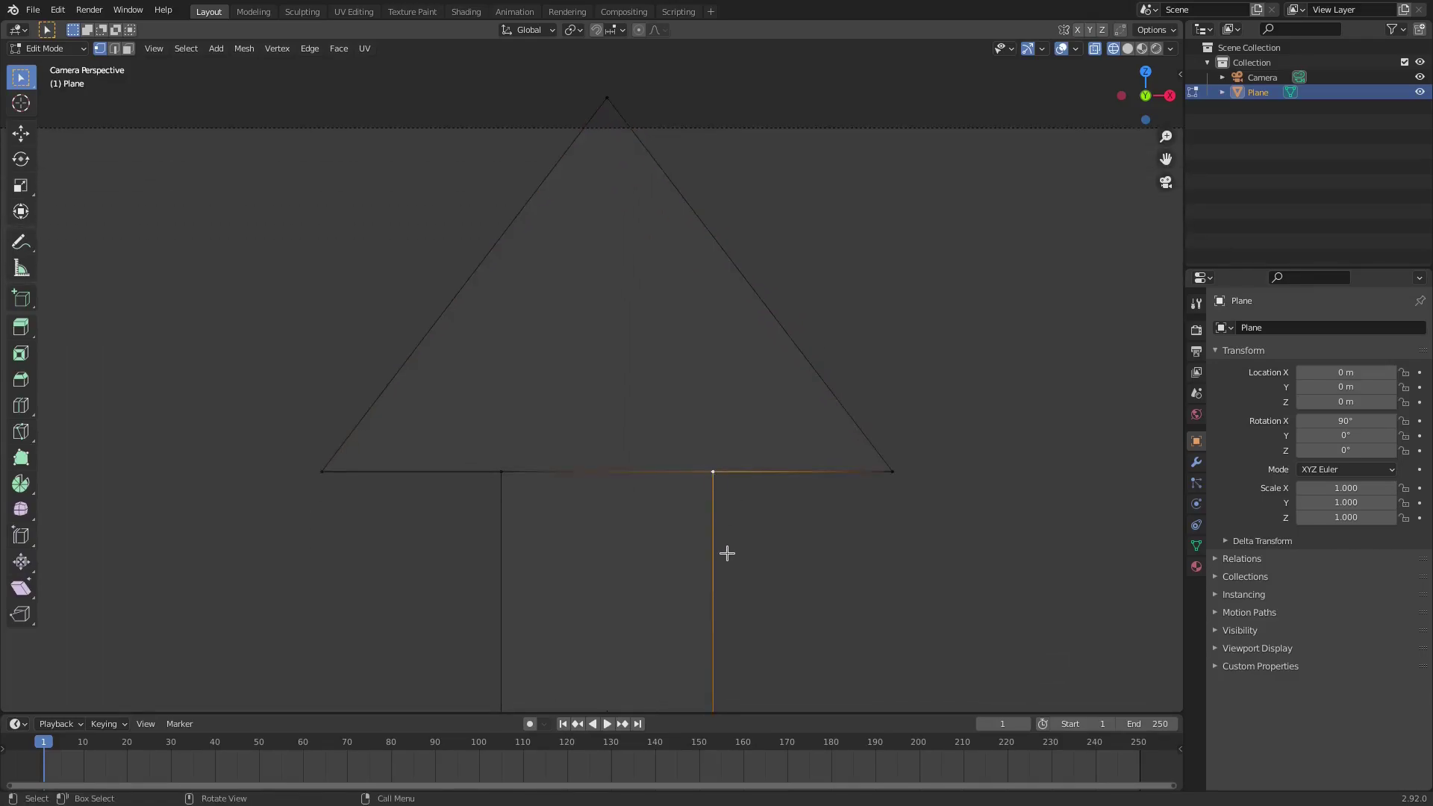
key("g")
key("Escape")
scroll(739, 573, "down", 3)
Return to Object Mode, keeping the arrow at full size after a cancelled scale
key("Tab")
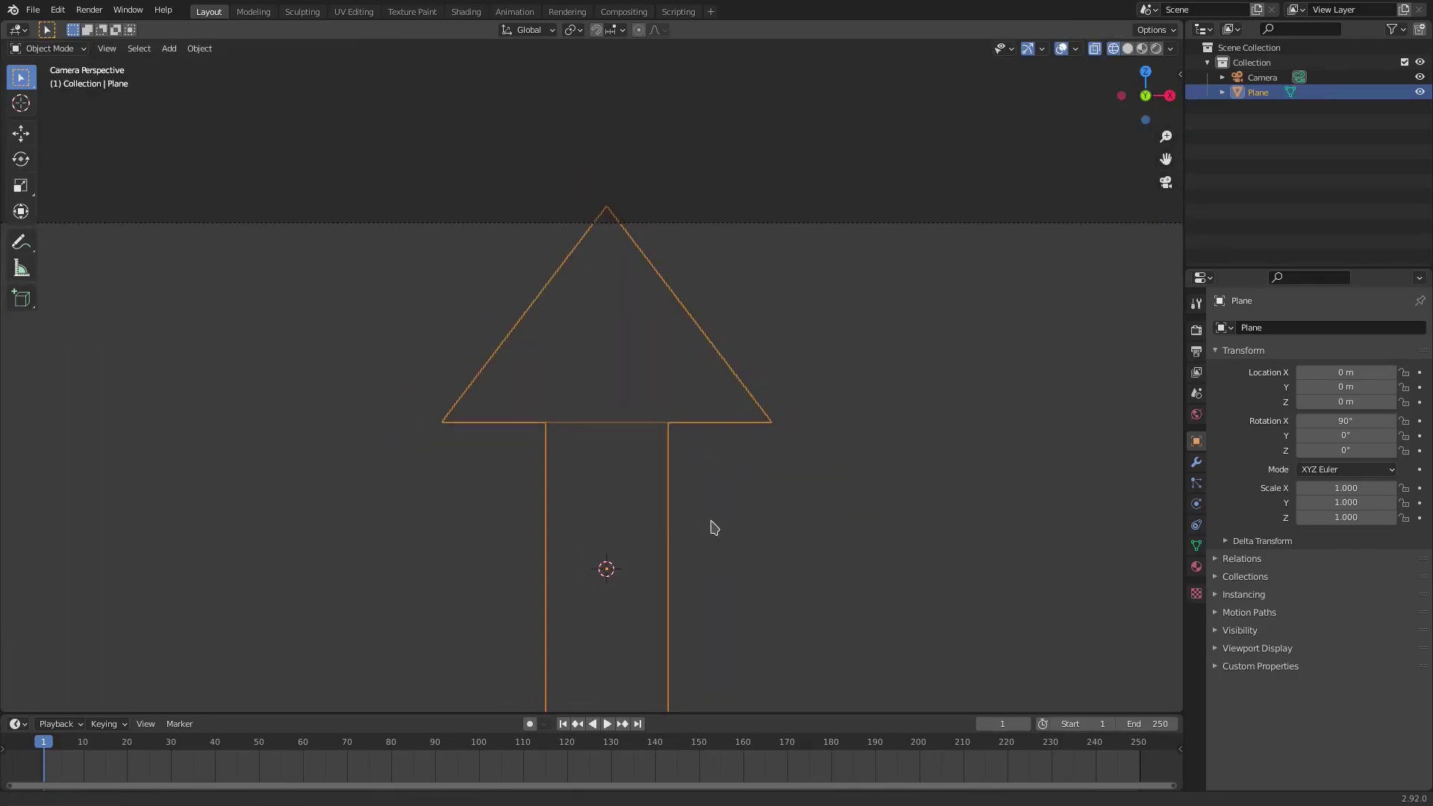
scroll(714, 515, "down", 3)
key("s")
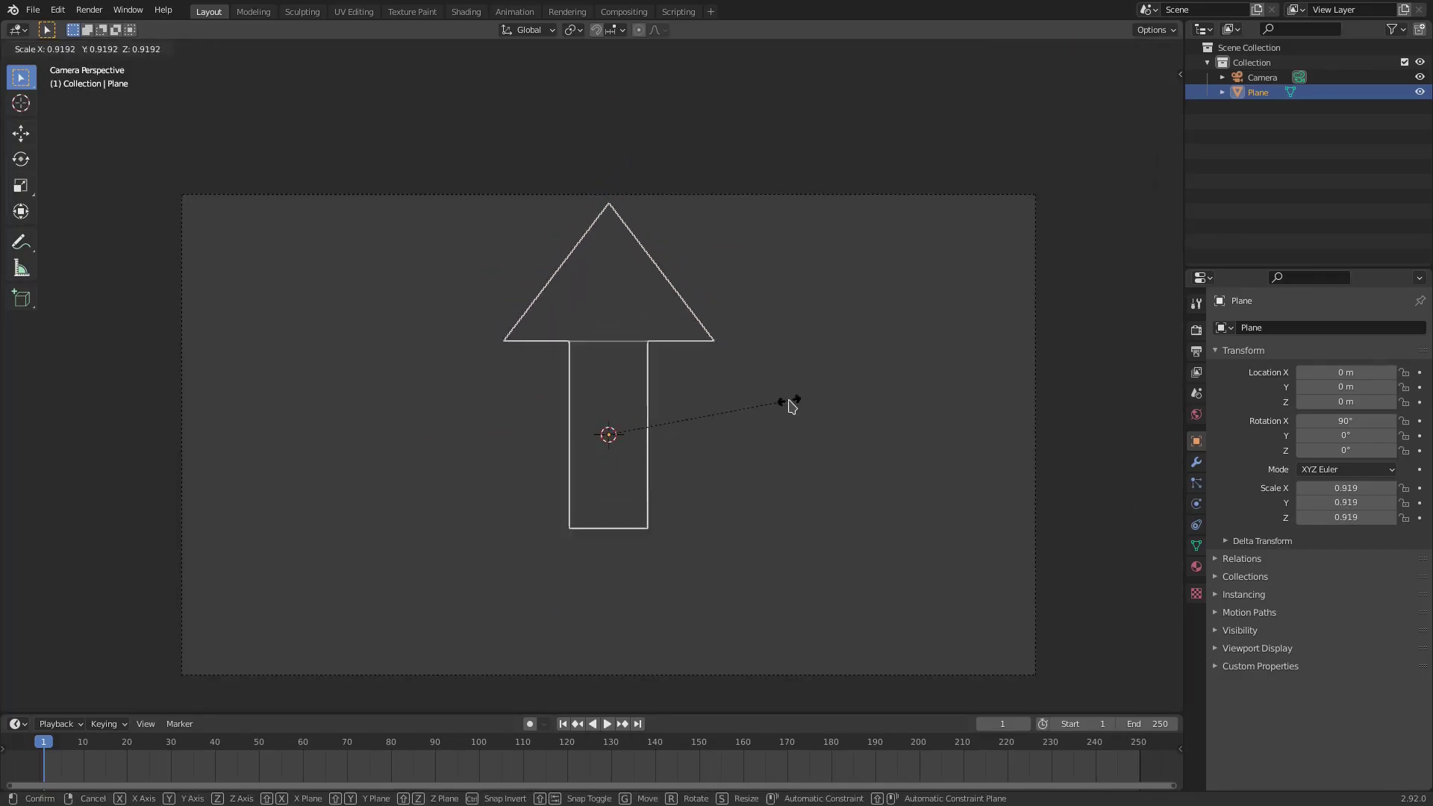
key("Escape")
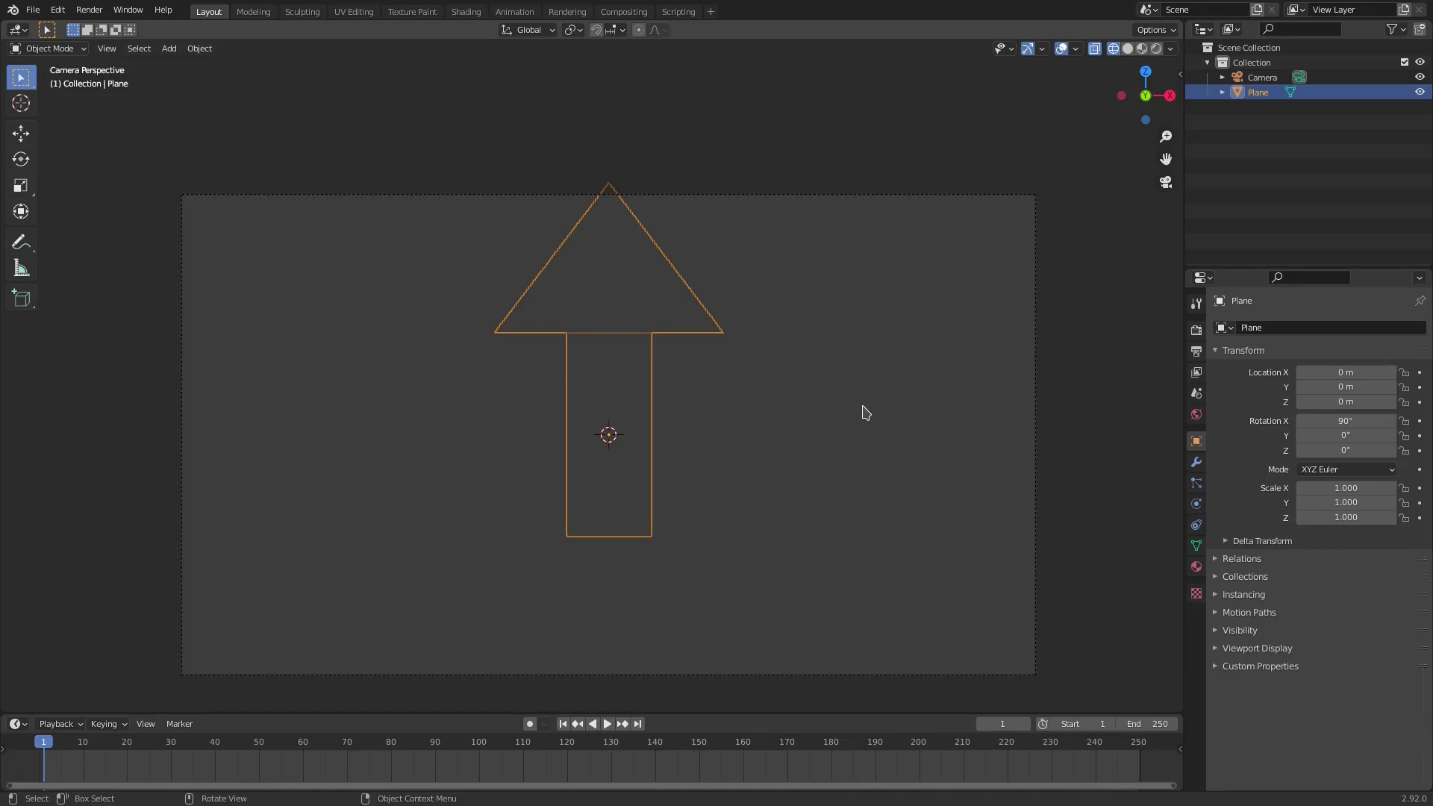
In Edit Mode, shift the arrow's tip vertex slightly along Z
key("Tab")
left_click(627, 181)
key("g")
key("z")
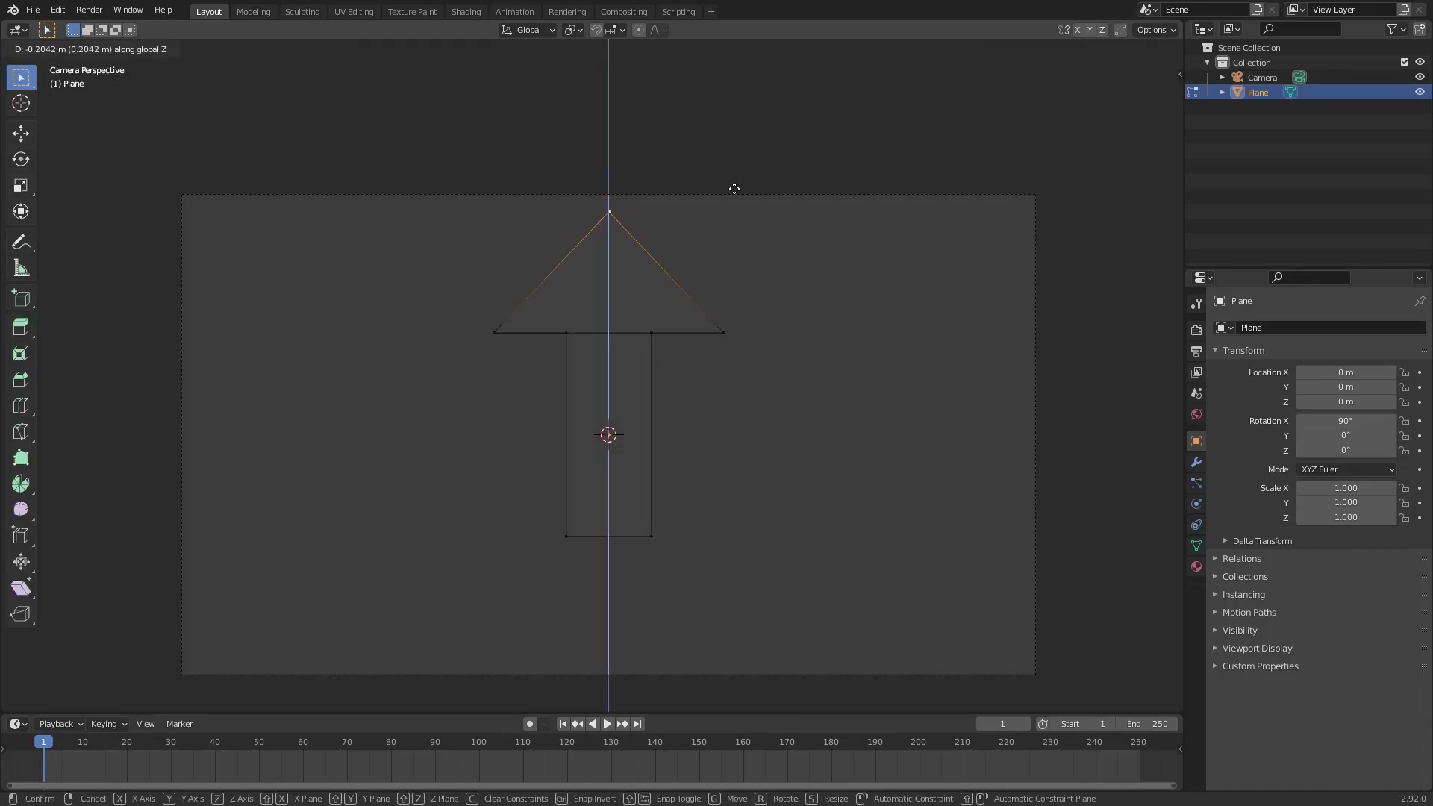
left_click(735, 187)
Move the whole arrow mesh along Z to centre it in the camera frame, then leave Edit Mode
key("a")
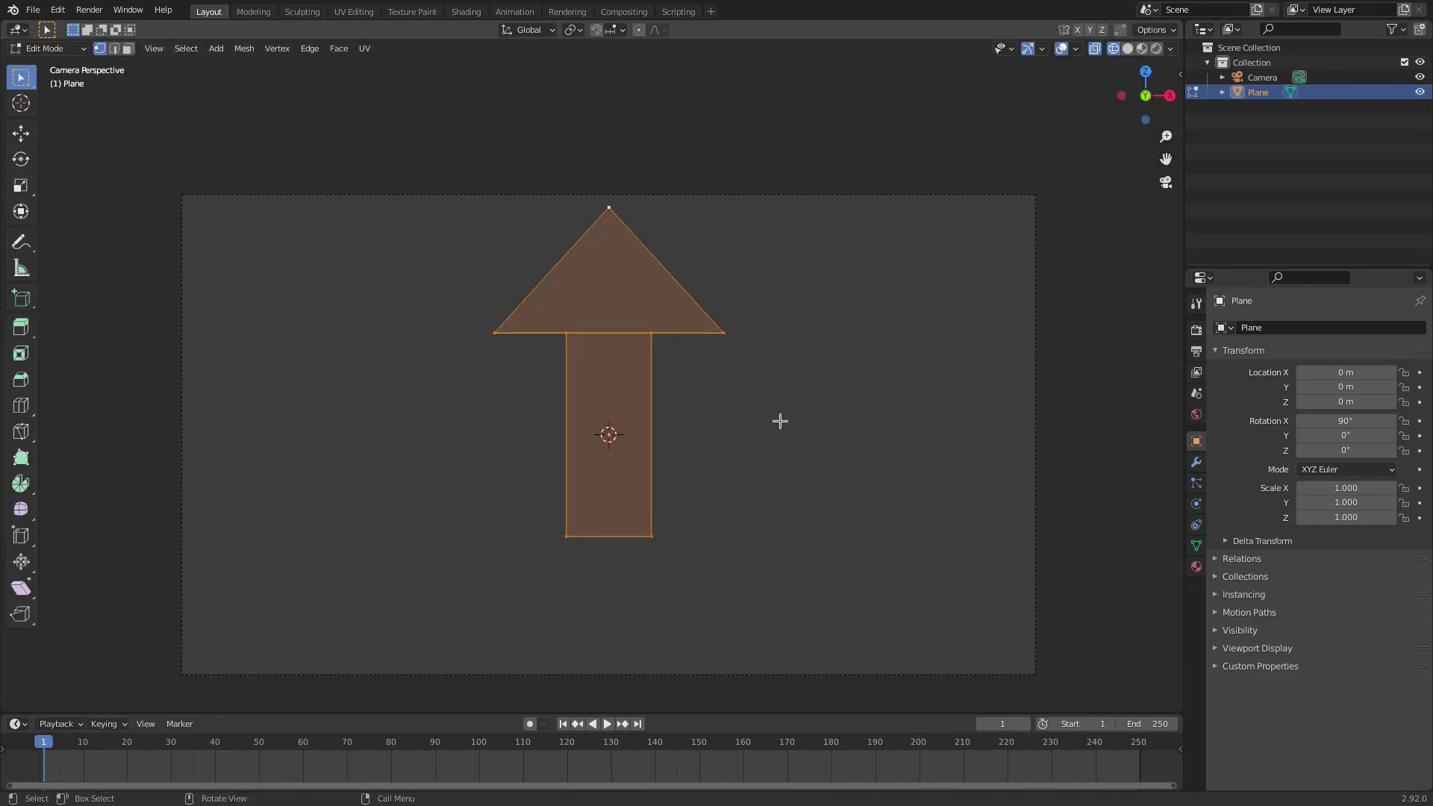
key("g")
key("z")
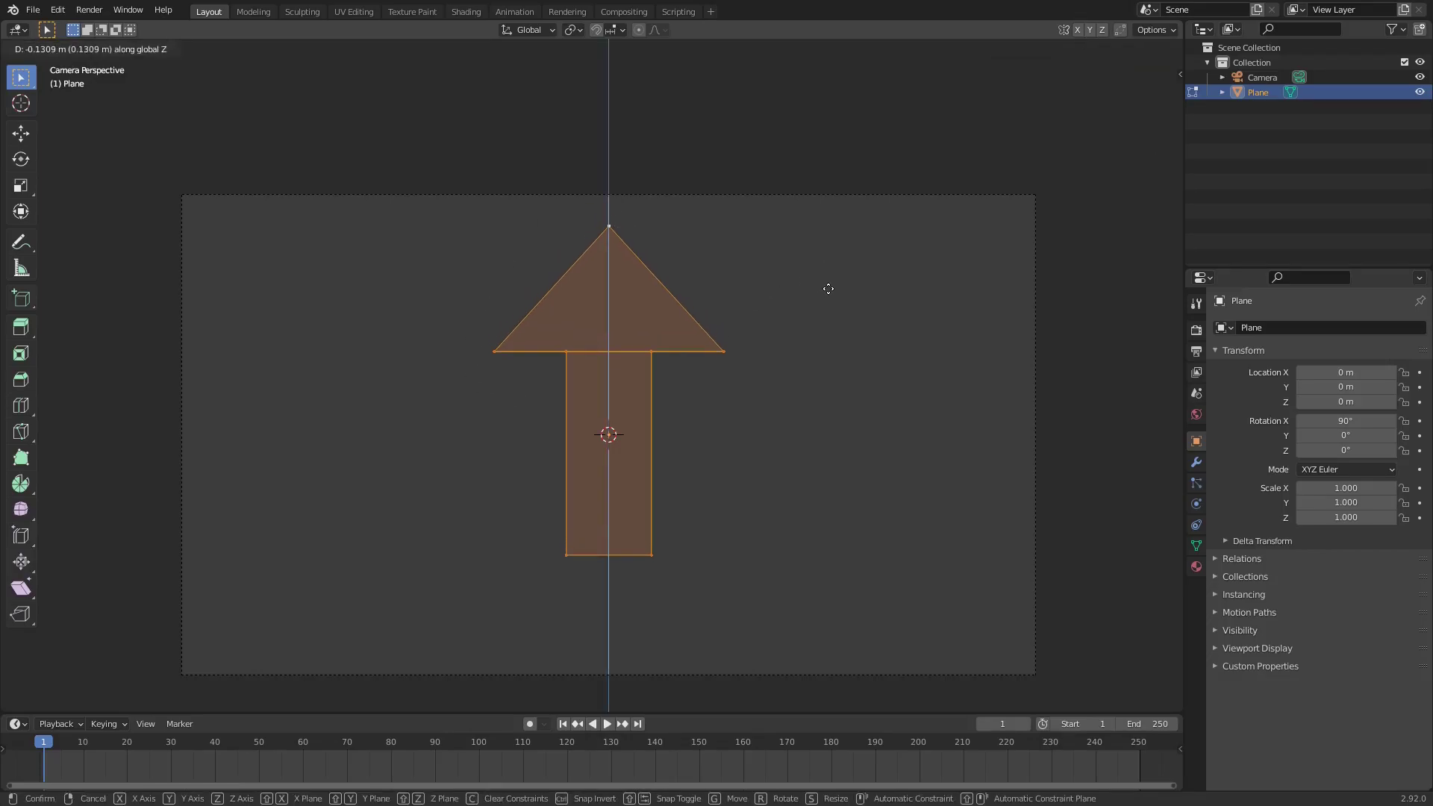
left_click(835, 304)
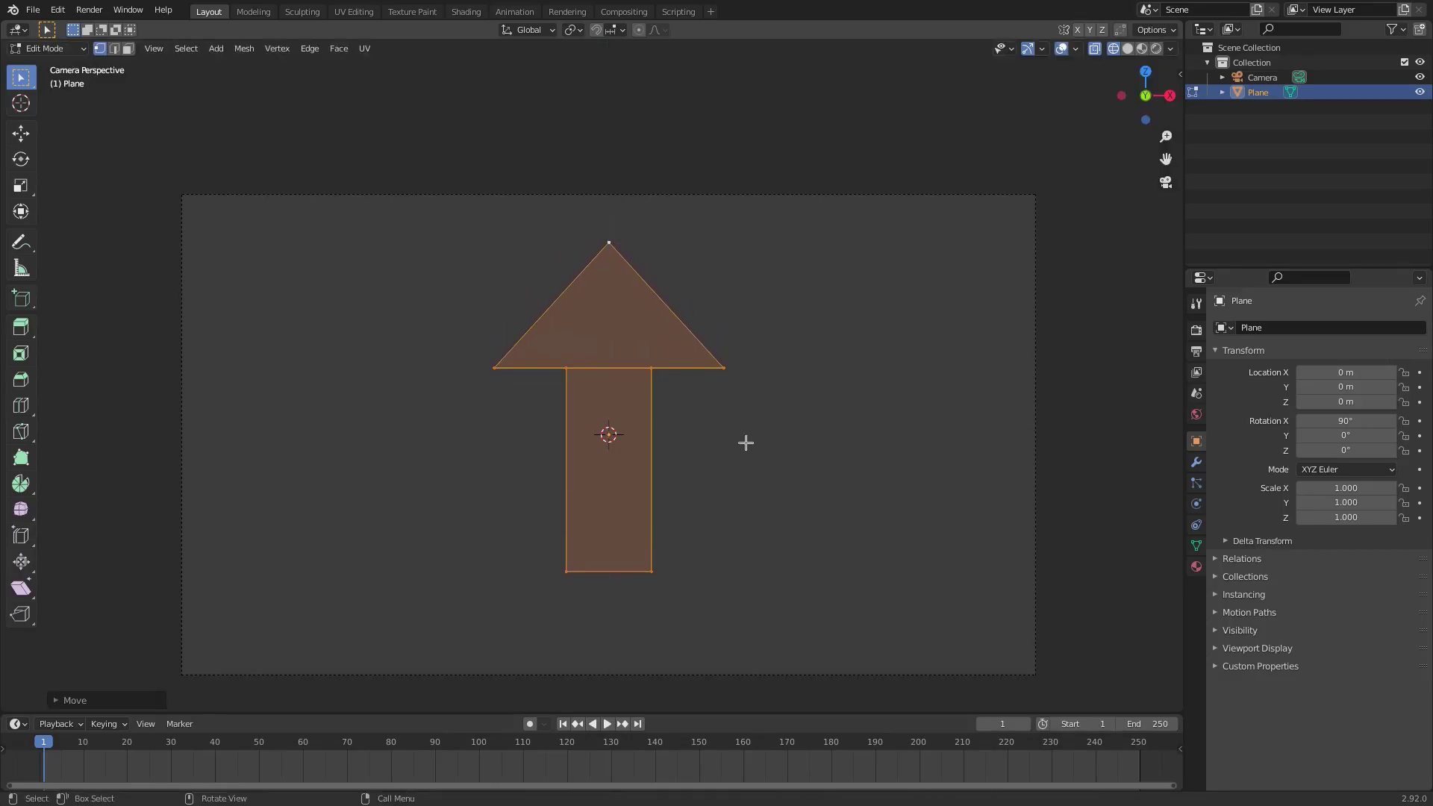
key("Tab")
scroll(916, 497, "down", 2)
Scale the arrow object down uniformly to 0.568
key("s")
left_click(776, 473)
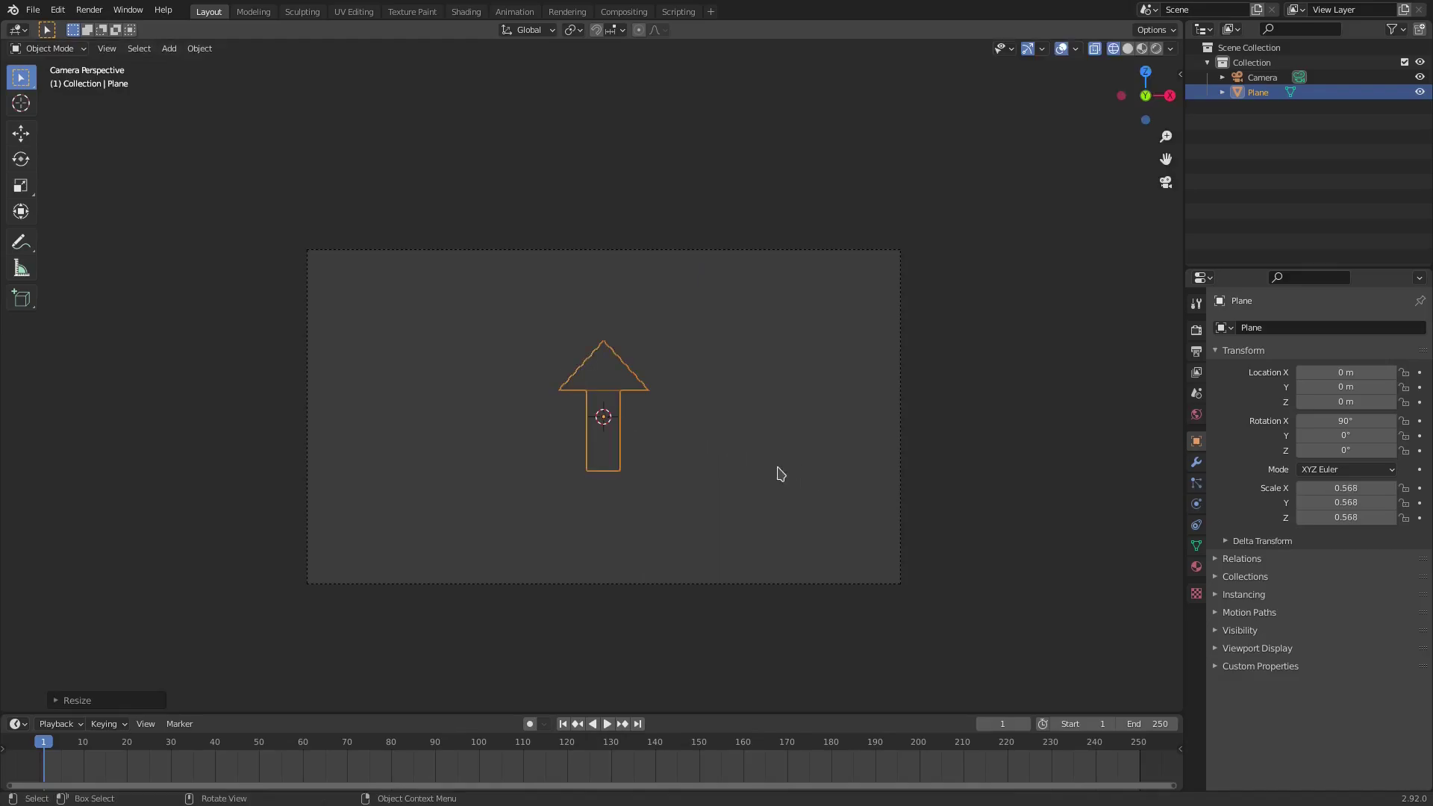
scroll(640, 426, "up", 5)
scroll(768, 349, "down", 2)
scroll(644, 350, "down", 2)
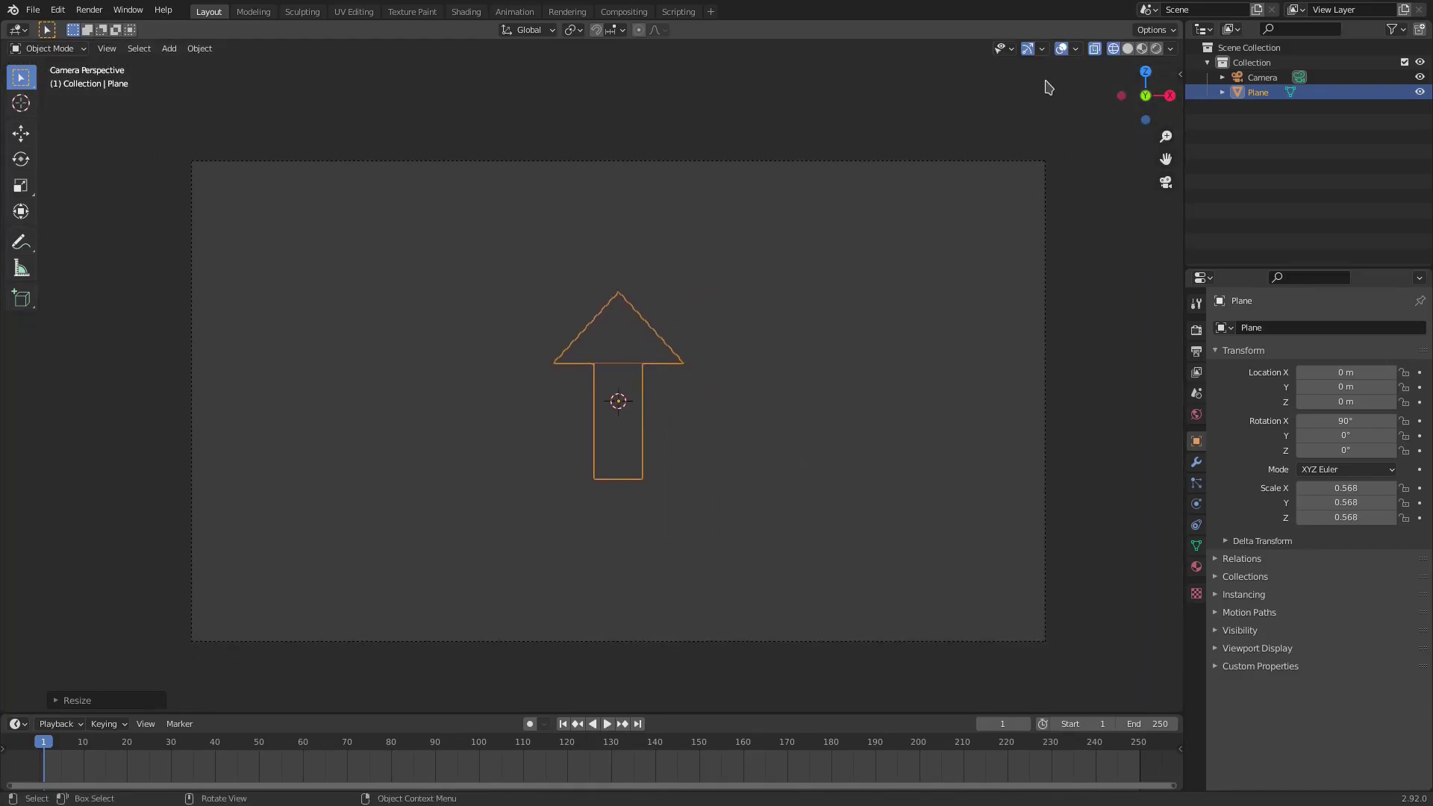
Switch the viewport to Solid shading and show the Eevee Render Properties
left_click(1128, 50)
scroll(579, 356, "up", 5)
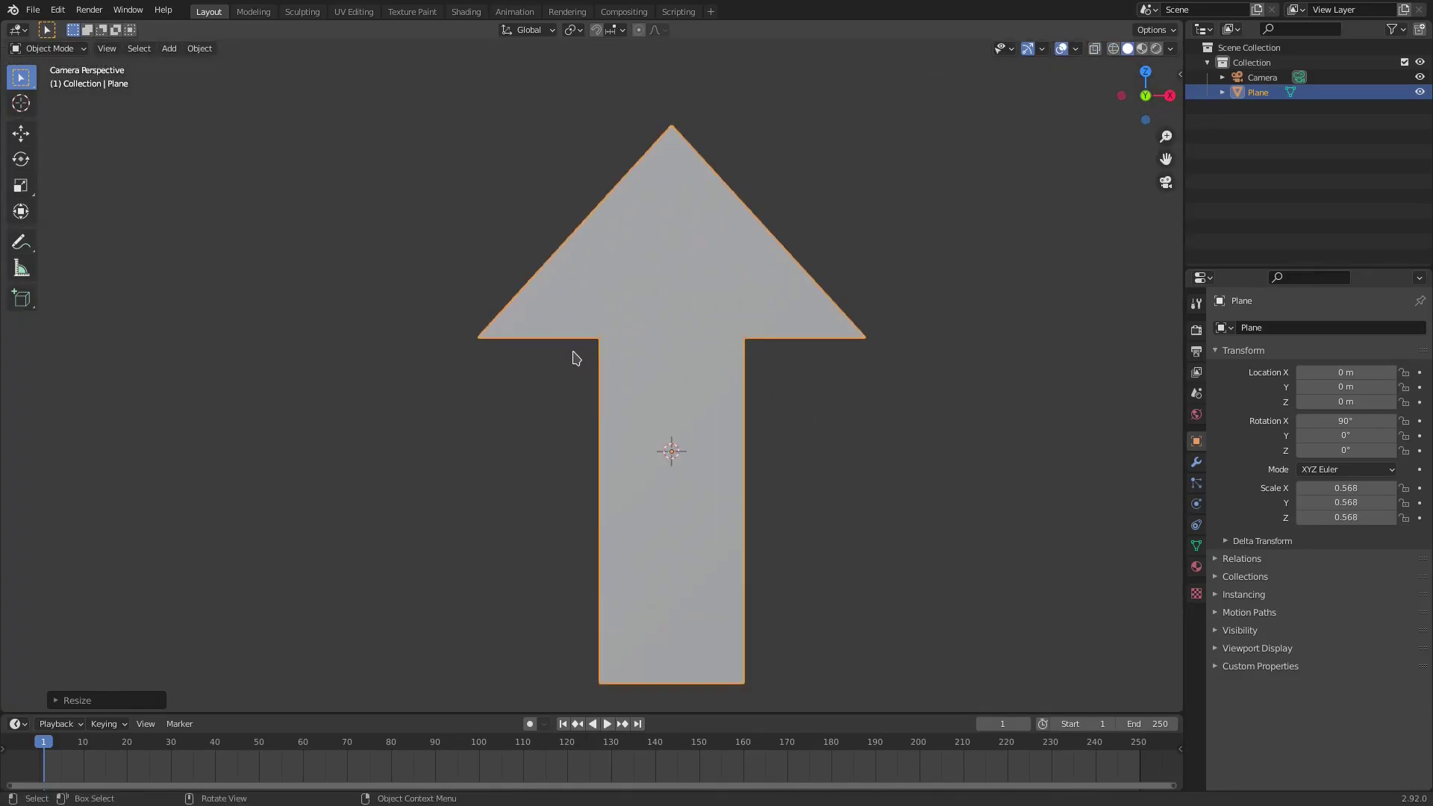
scroll(815, 371, "down", 5)
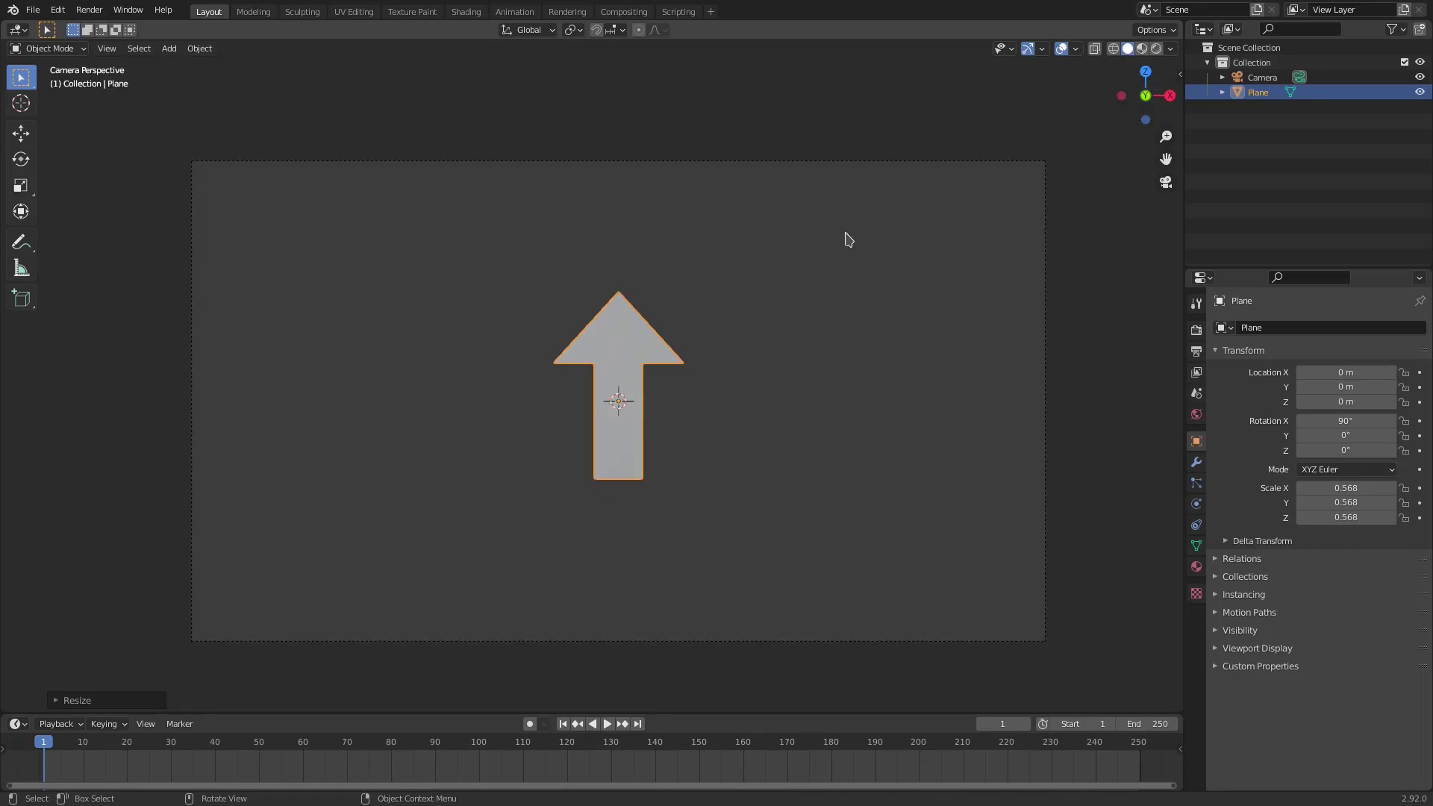
scroll(850, 266, "down", 2)
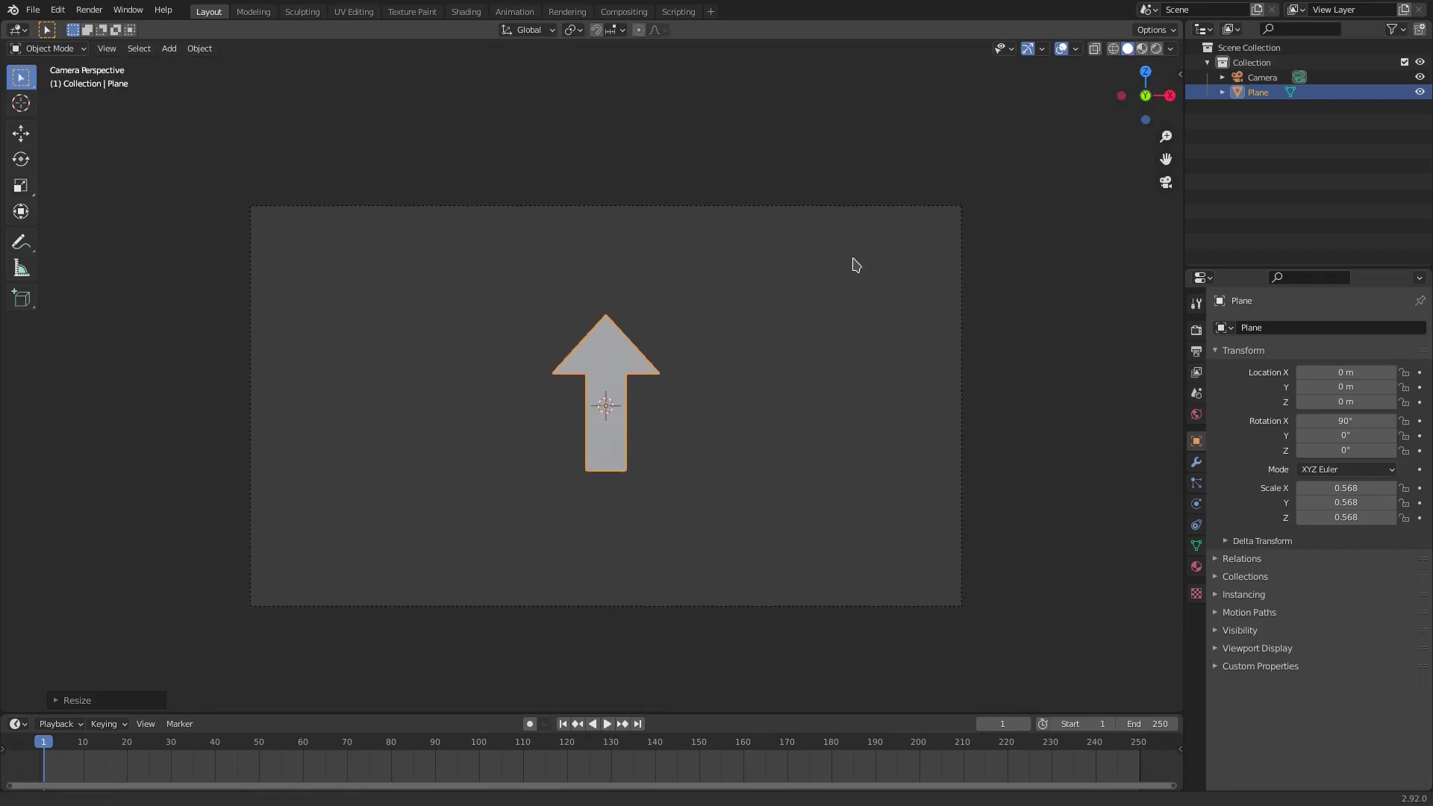
scroll(885, 320, "up", 2)
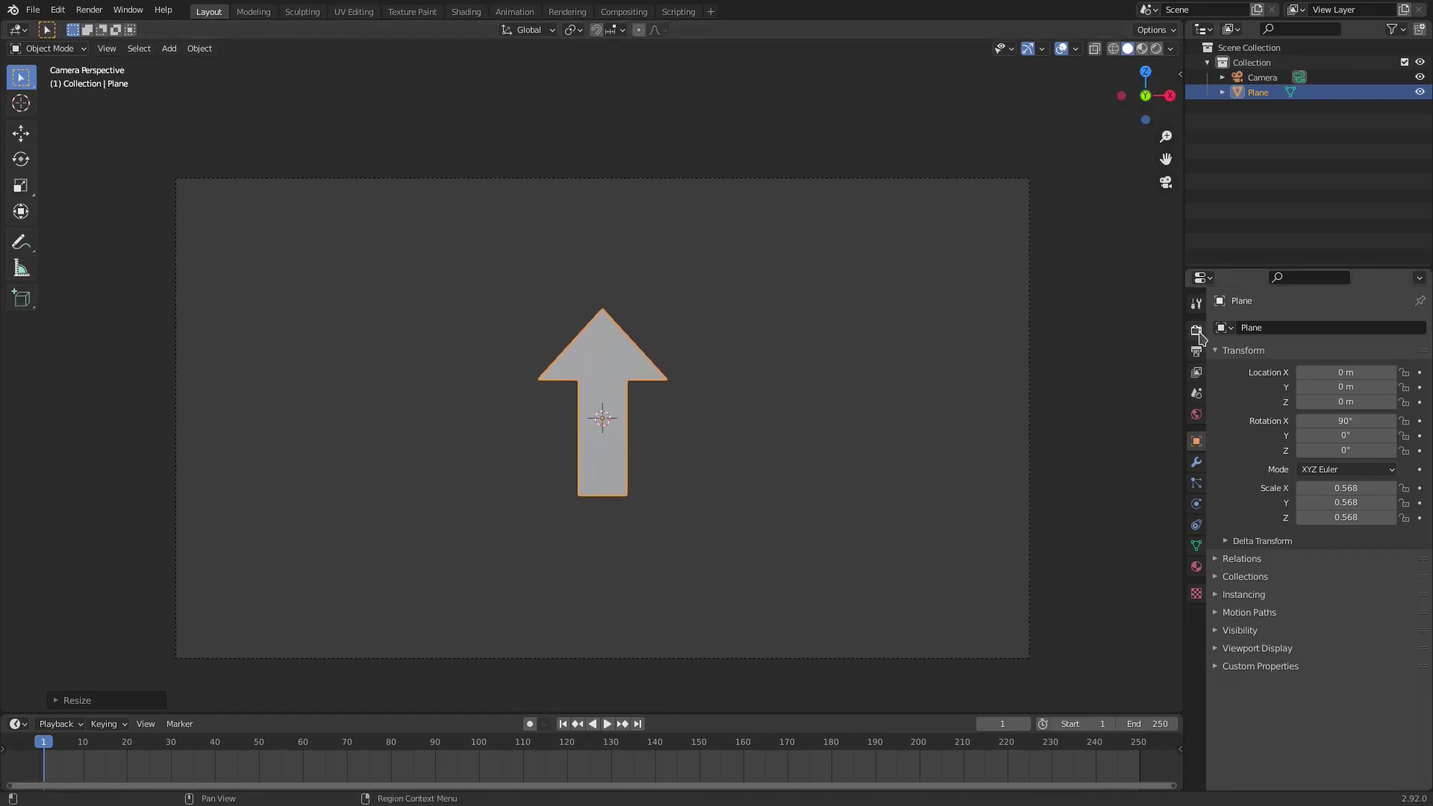
left_click(1197, 331)
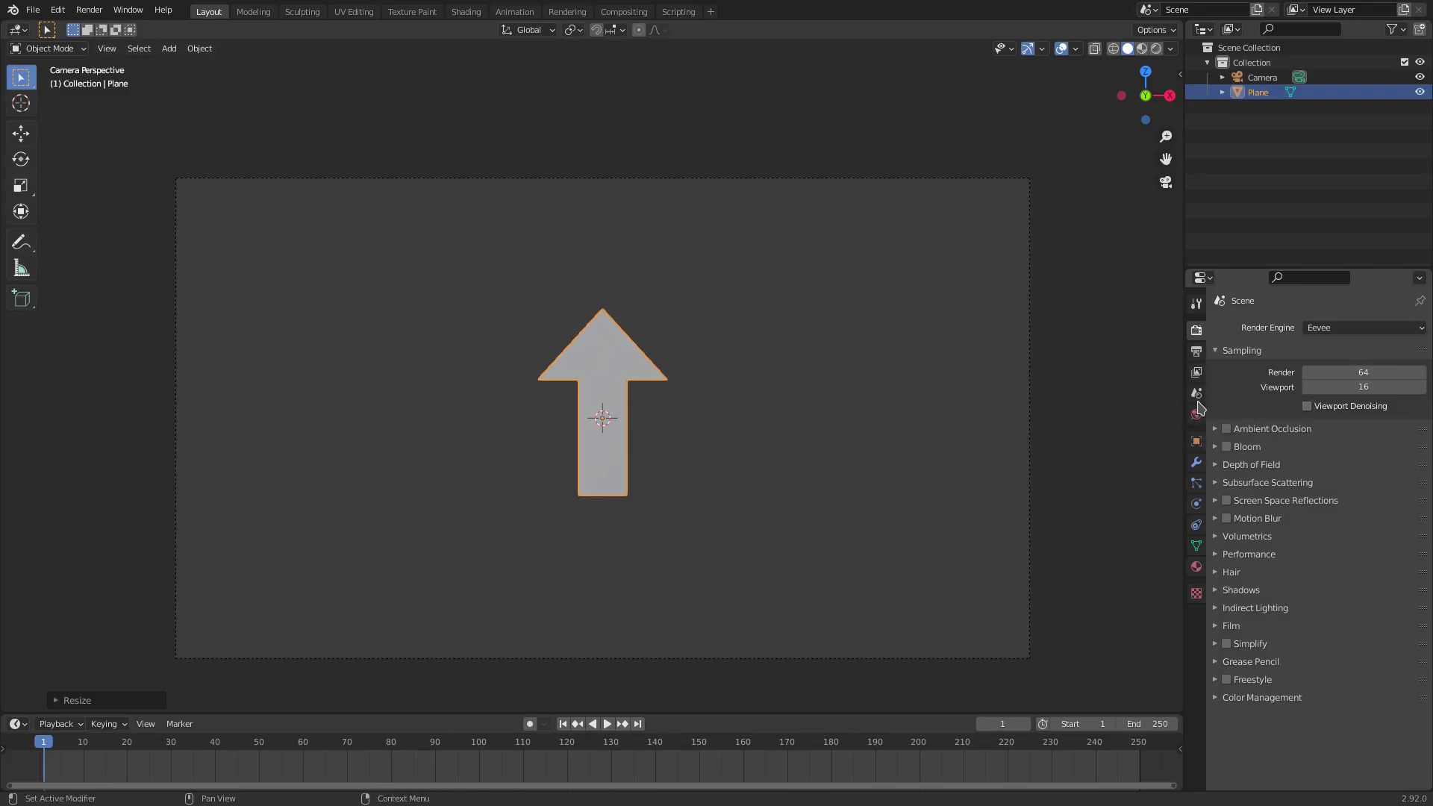
Display the Output properties: 1920×1080 at 100%, frames 1–250 at 24 fps, PNG RGBA
left_click(1198, 547)
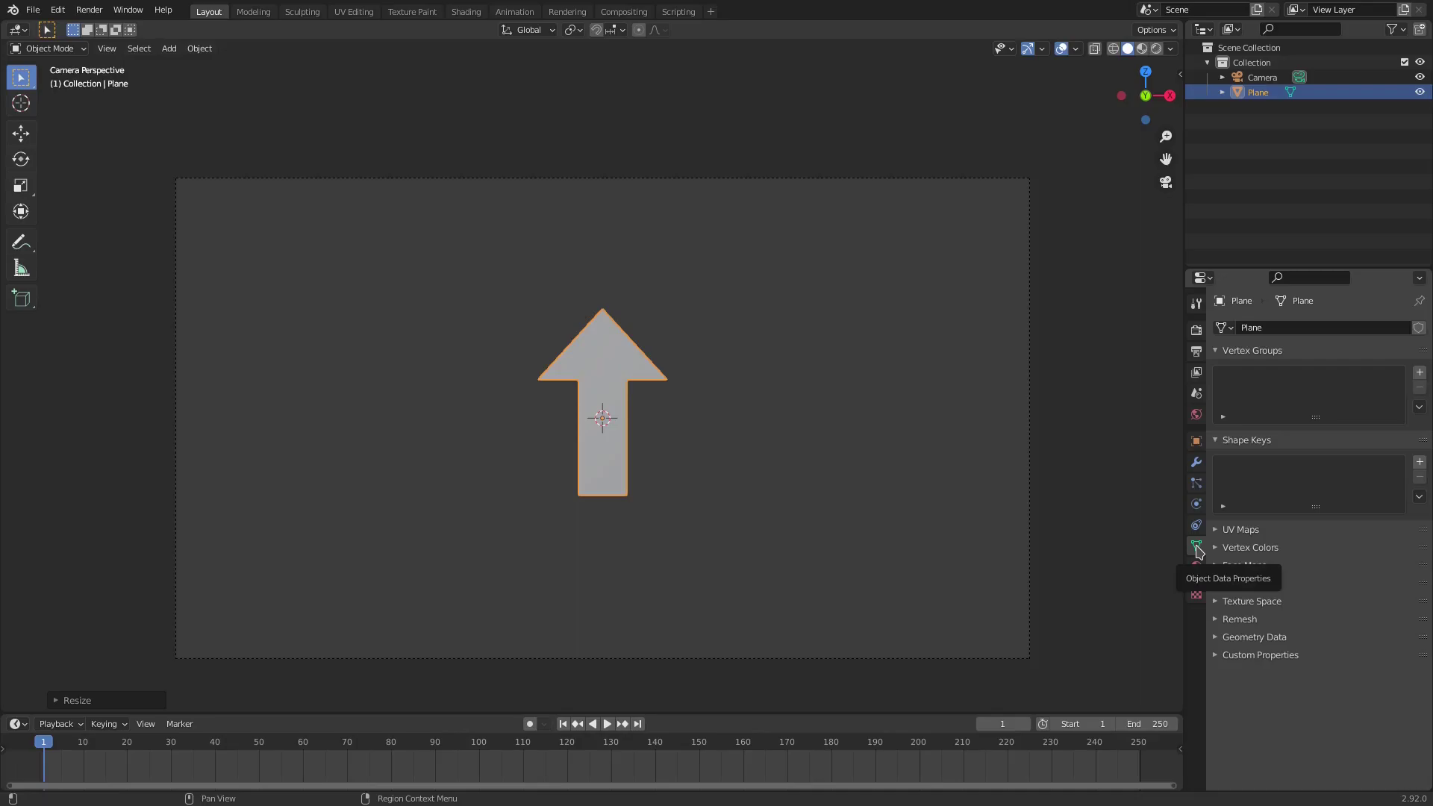
left_click_drag(356, 713, 357, 701)
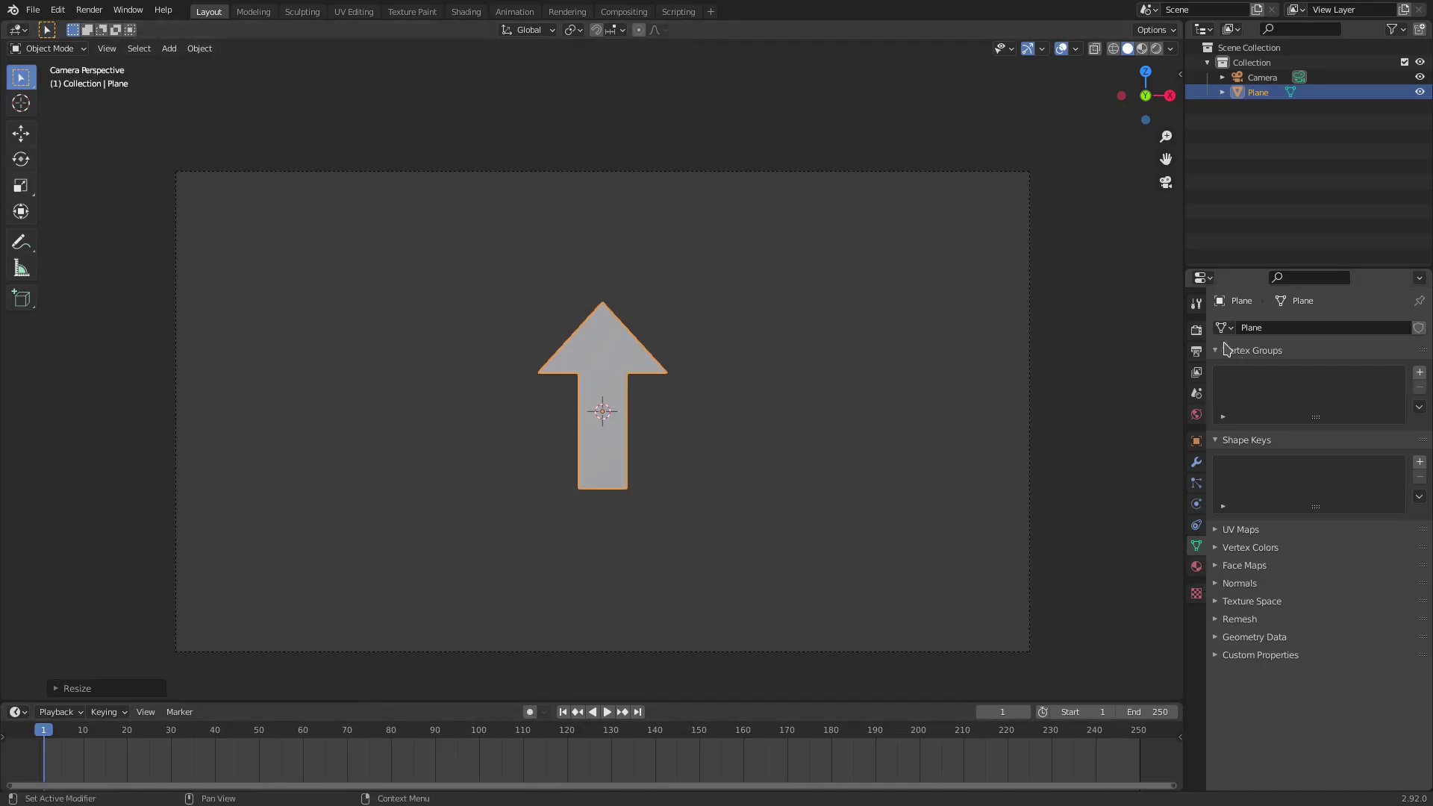
left_click(1197, 351)
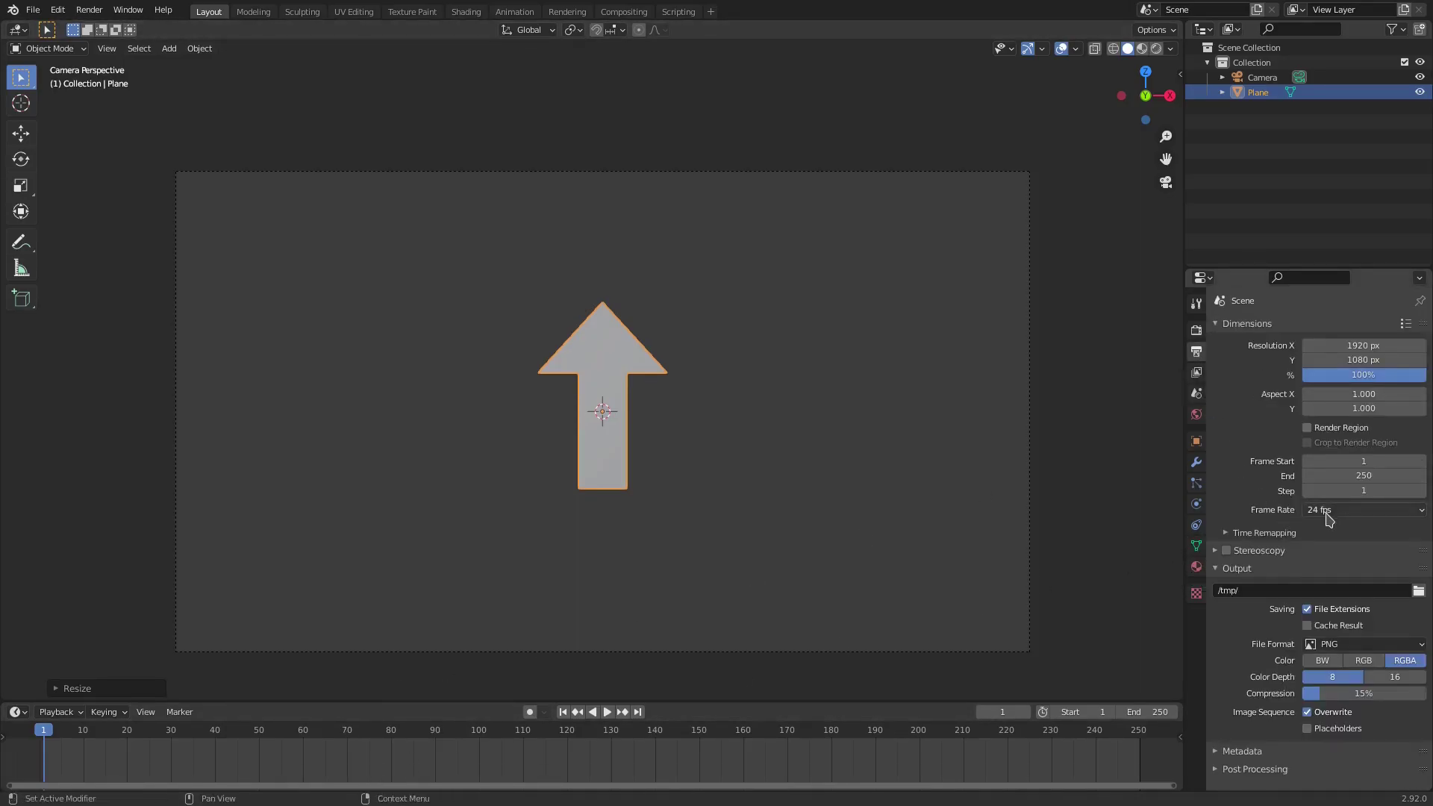
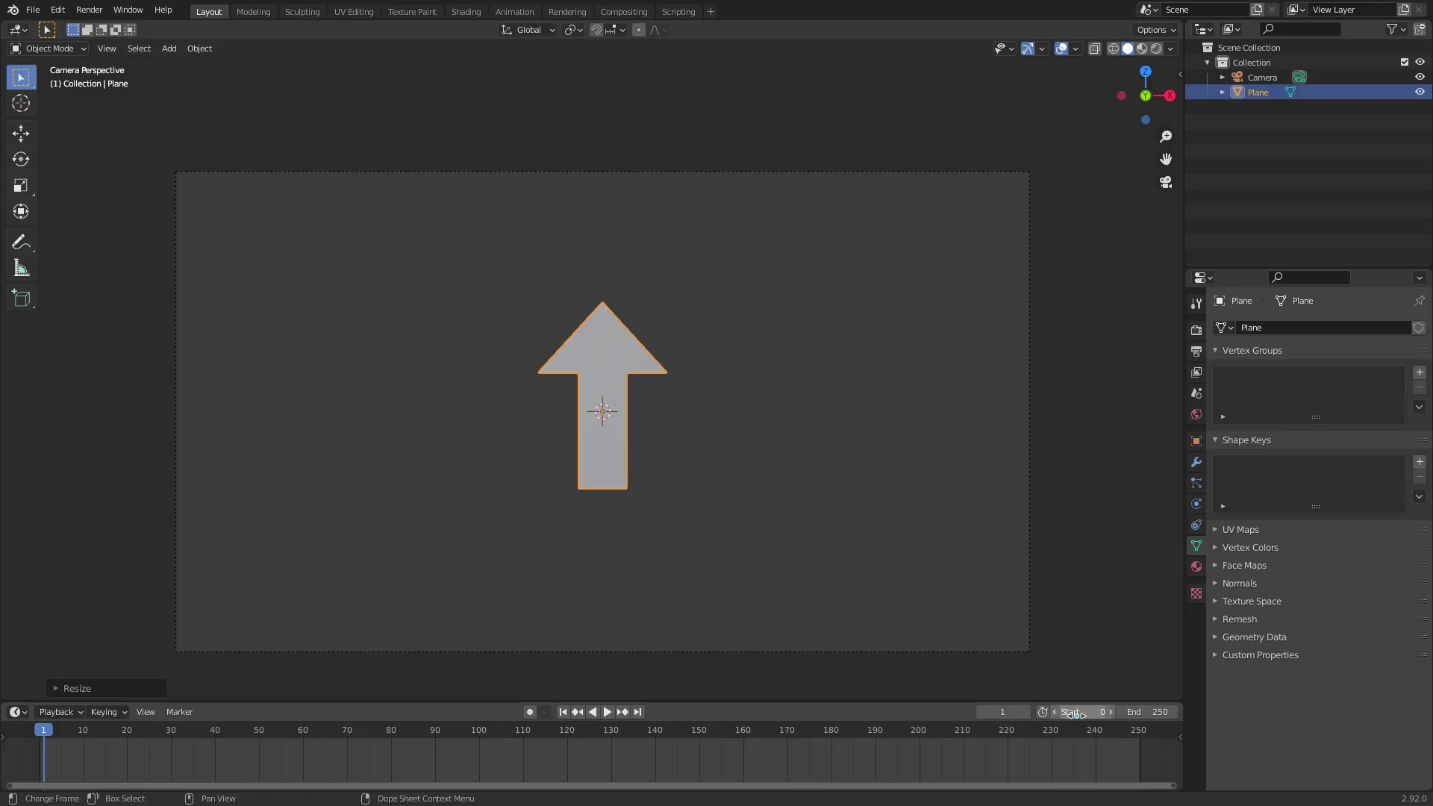
Put the playhead on frame 0, with the timeline starting at frame 0
left_click(564, 713)
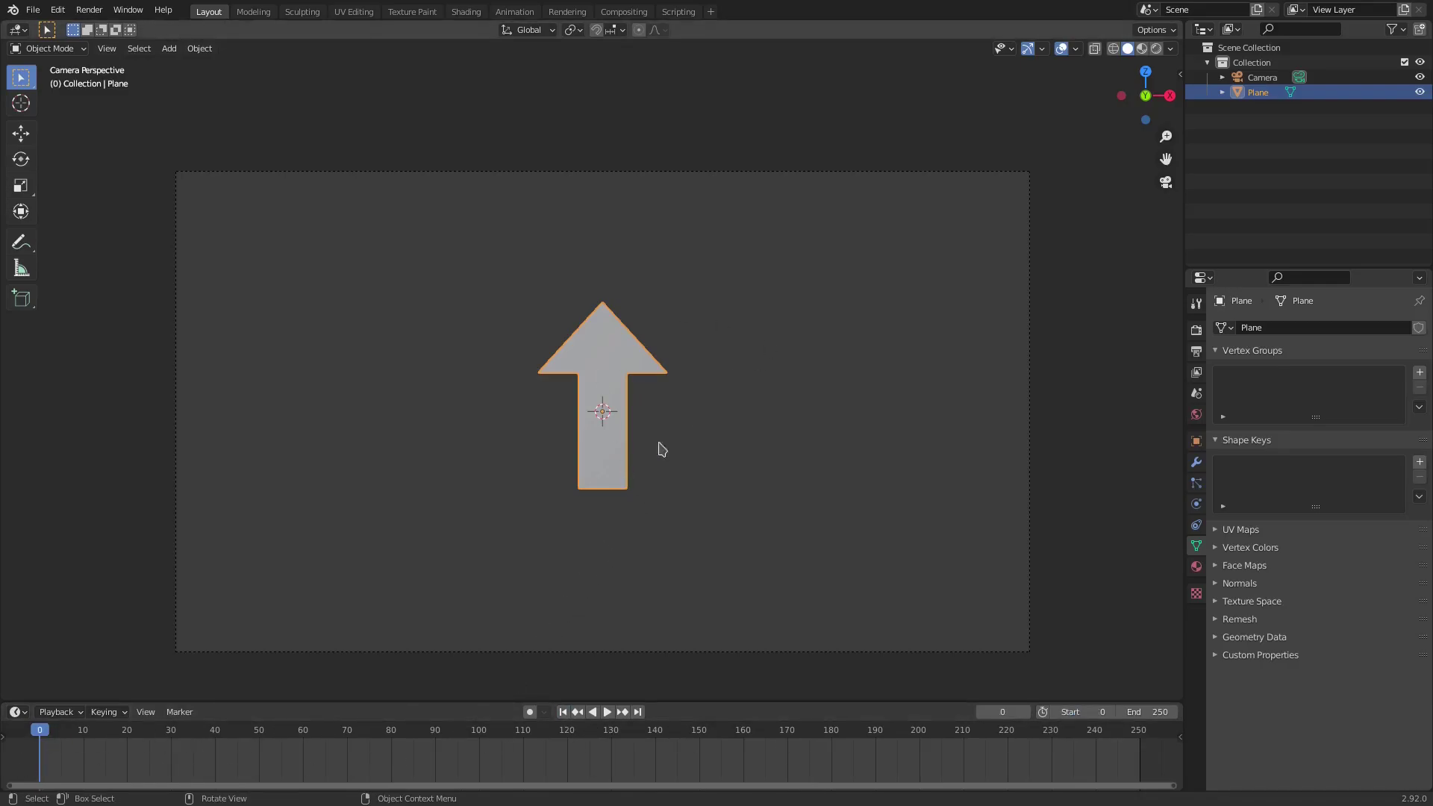
At frame 0, move the arrow below the camera frame along Z and keyframe its location
scroll(668, 410, "down", 1)
key("g")
key("z")
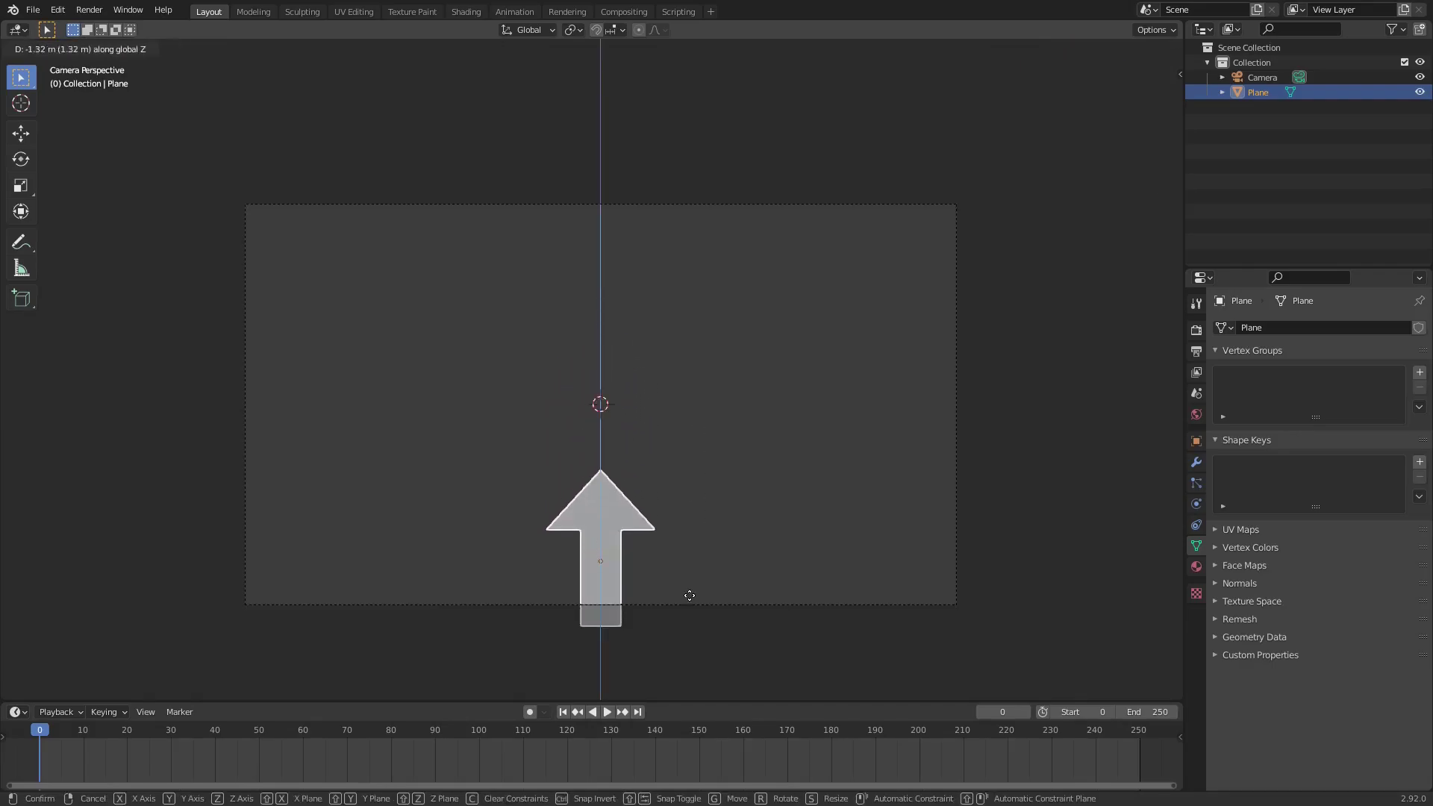
left_click(694, 68)
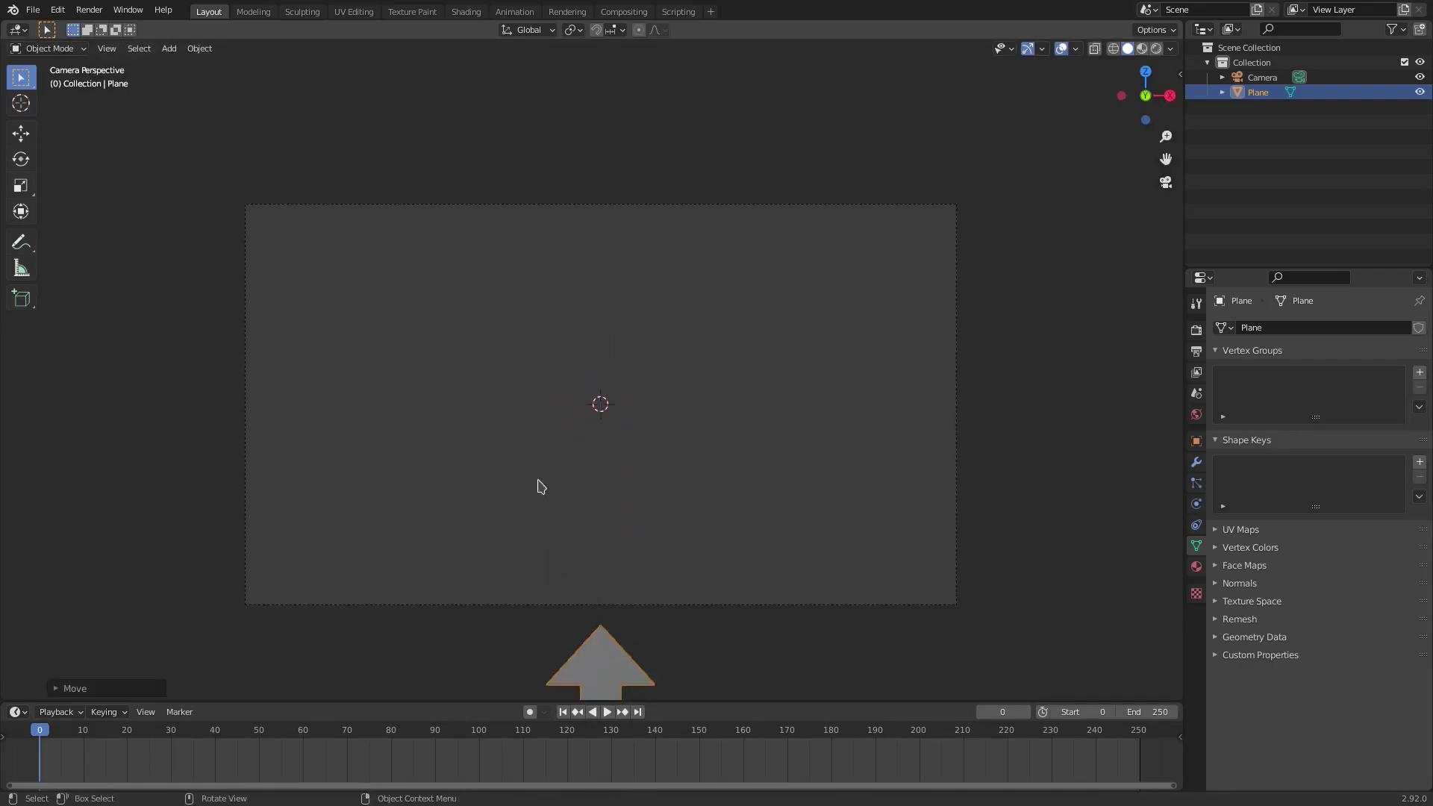
key("i")
left_click(656, 424)
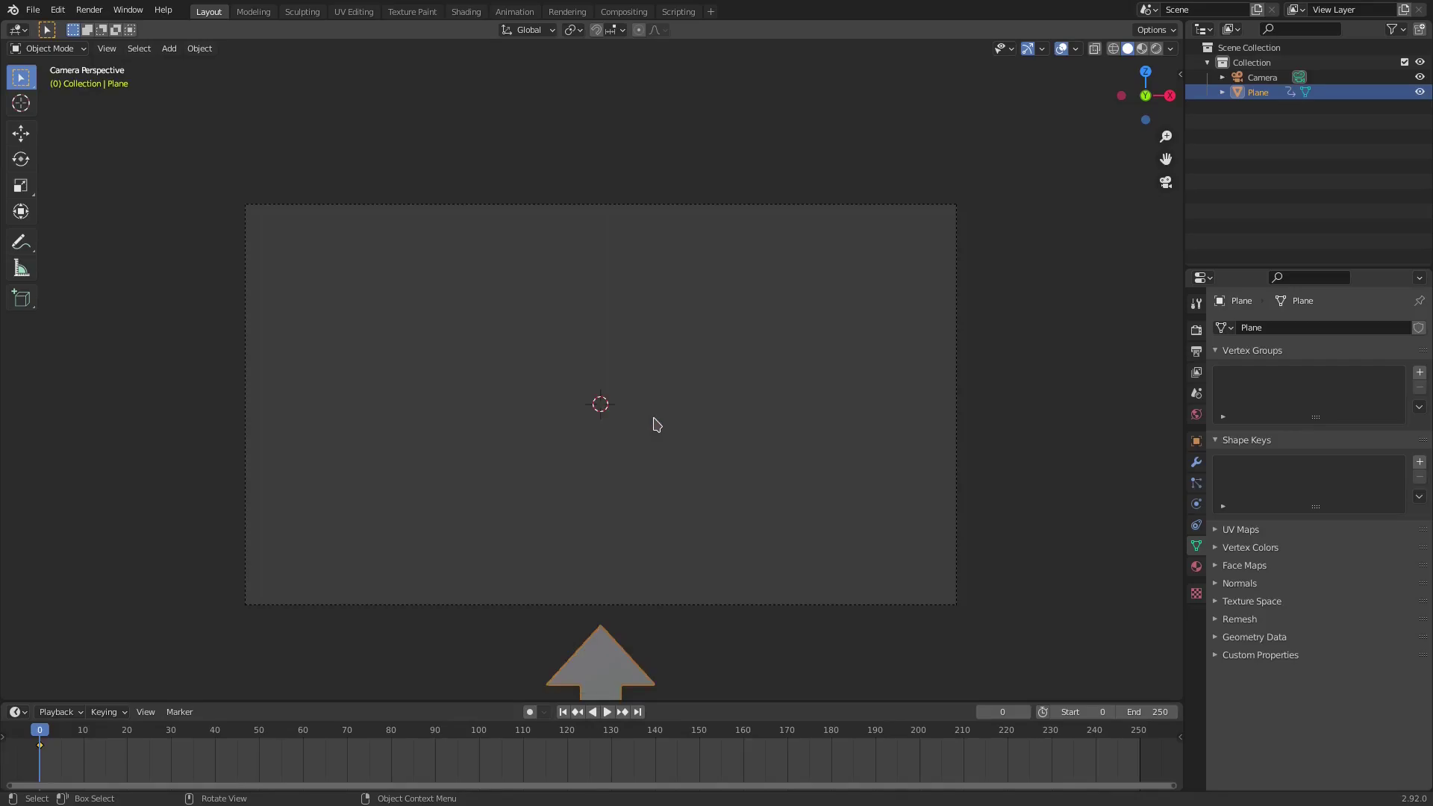
At frame 20, centre the arrow in the camera view and keyframe its location
left_click(129, 738)
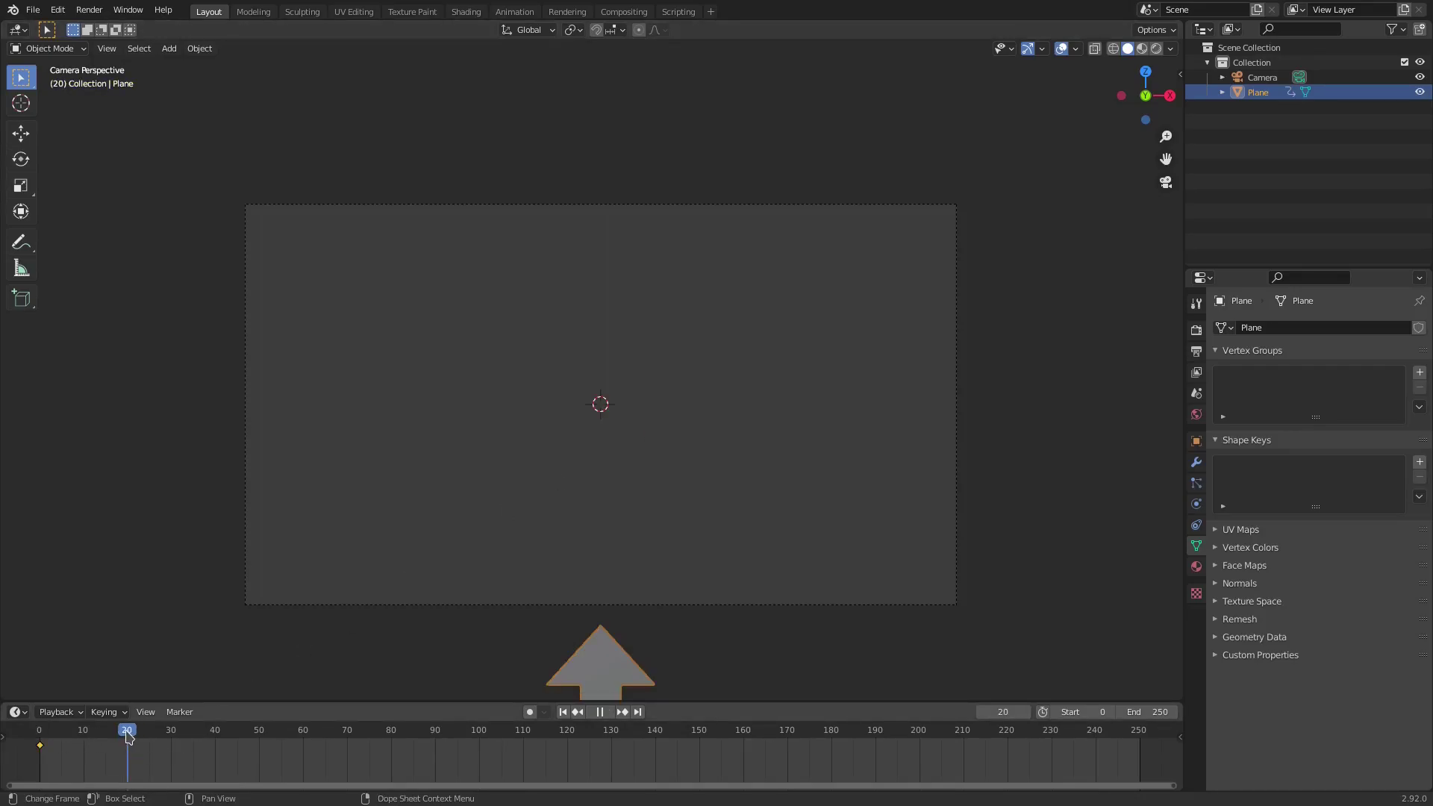
key("g")
key("z")
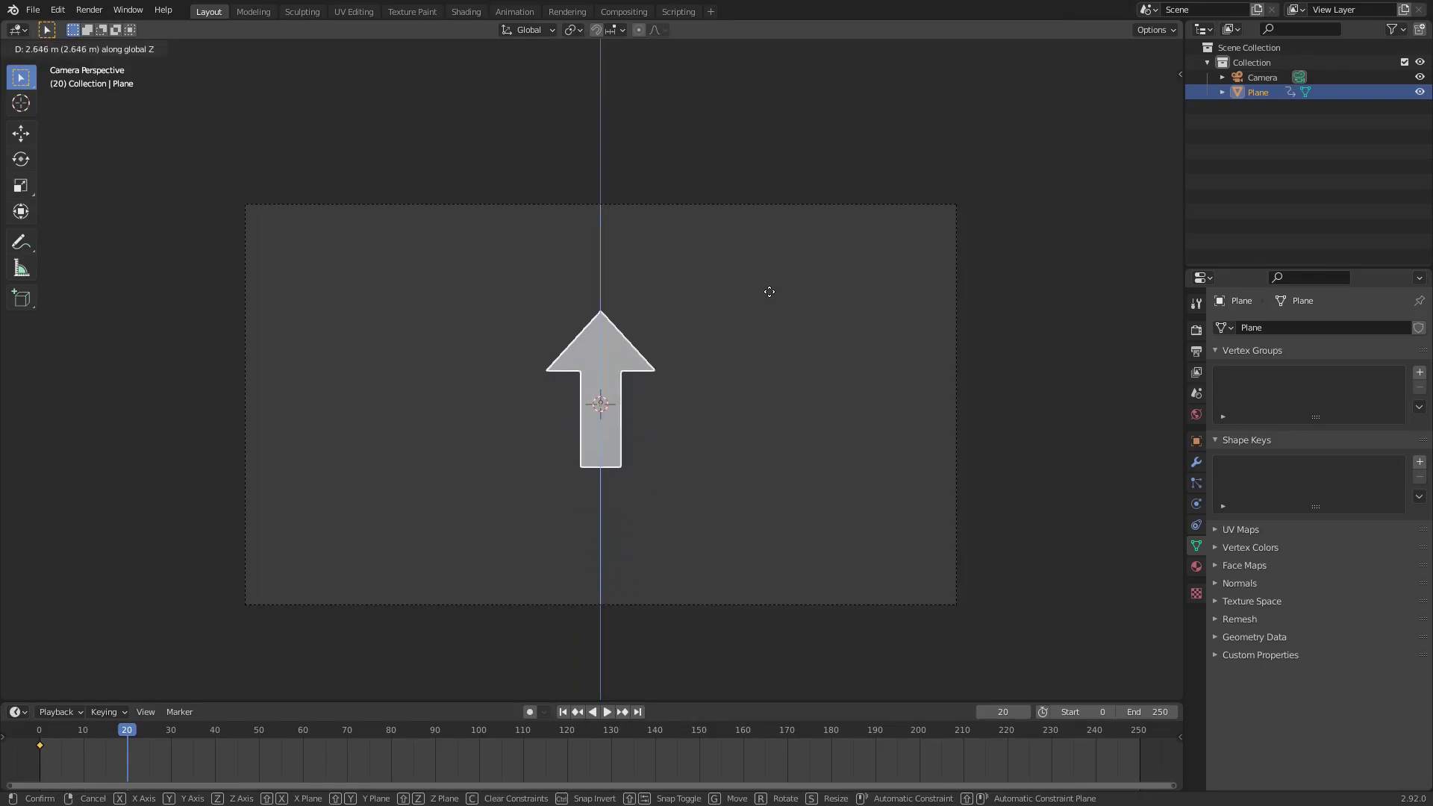
left_click(772, 298)
key("i")
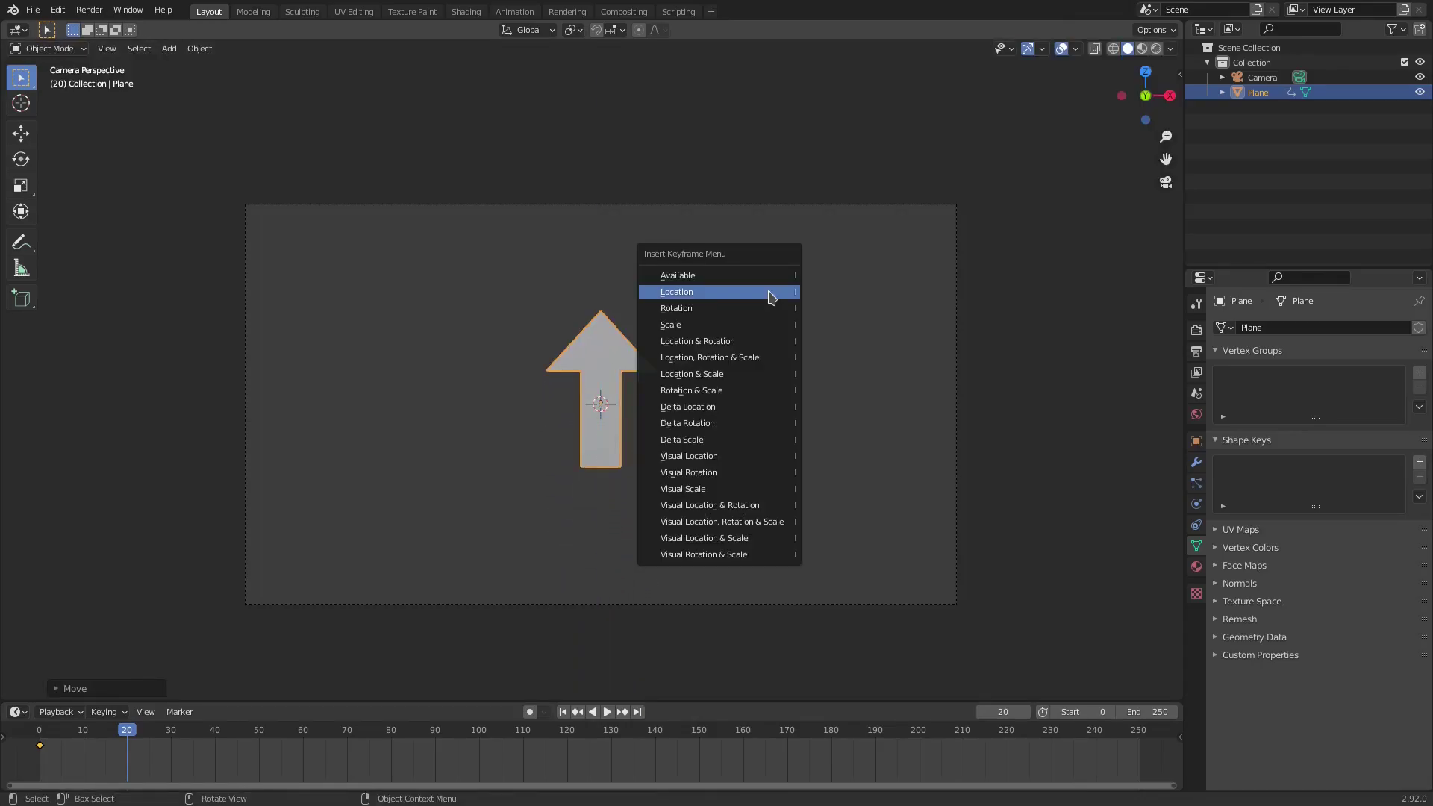
left_click(772, 292)
At frame 40, move the arrow above the camera frame and keyframe its location
left_click(215, 738)
key("g")
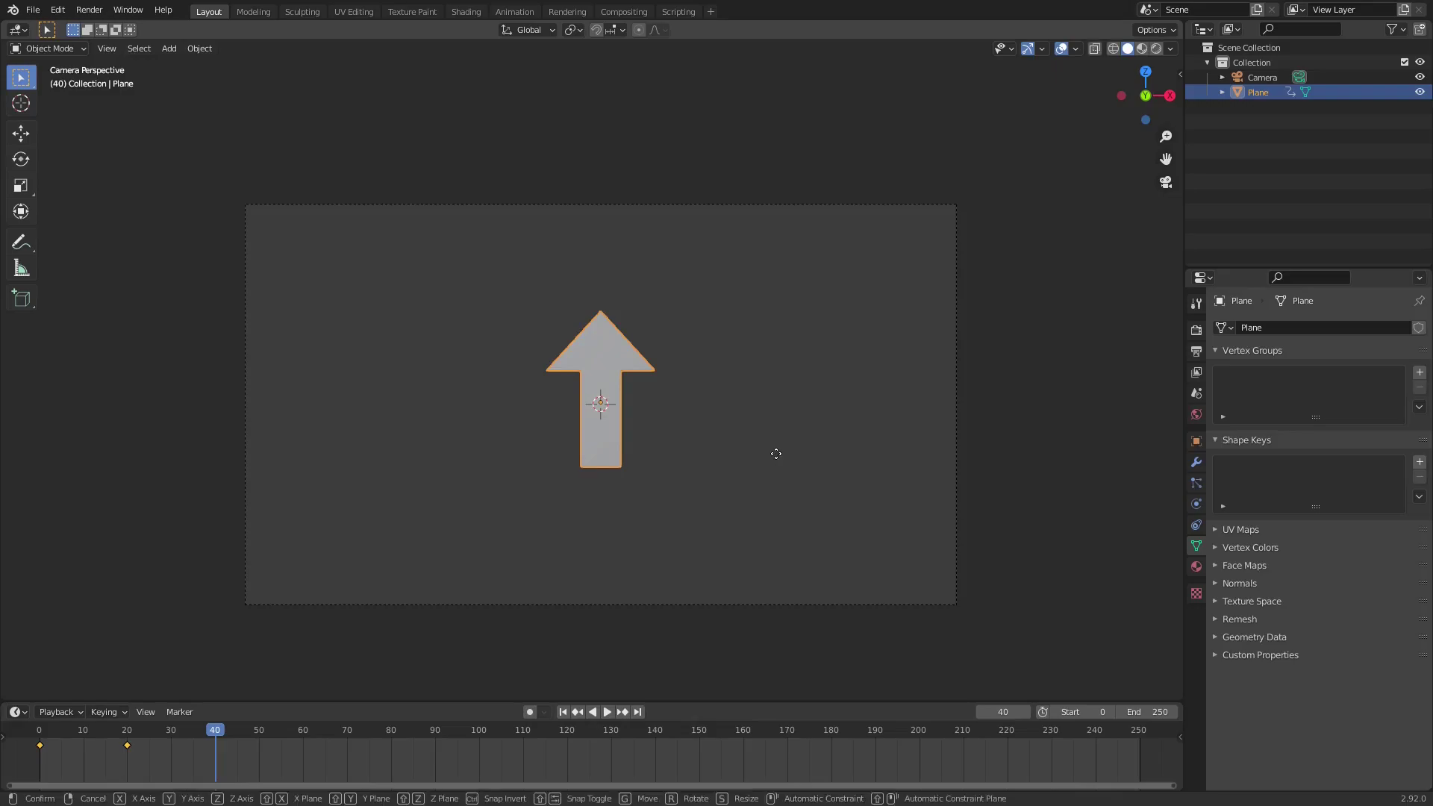
key("z")
left_click(831, 172)
key("i")
left_click(834, 172)
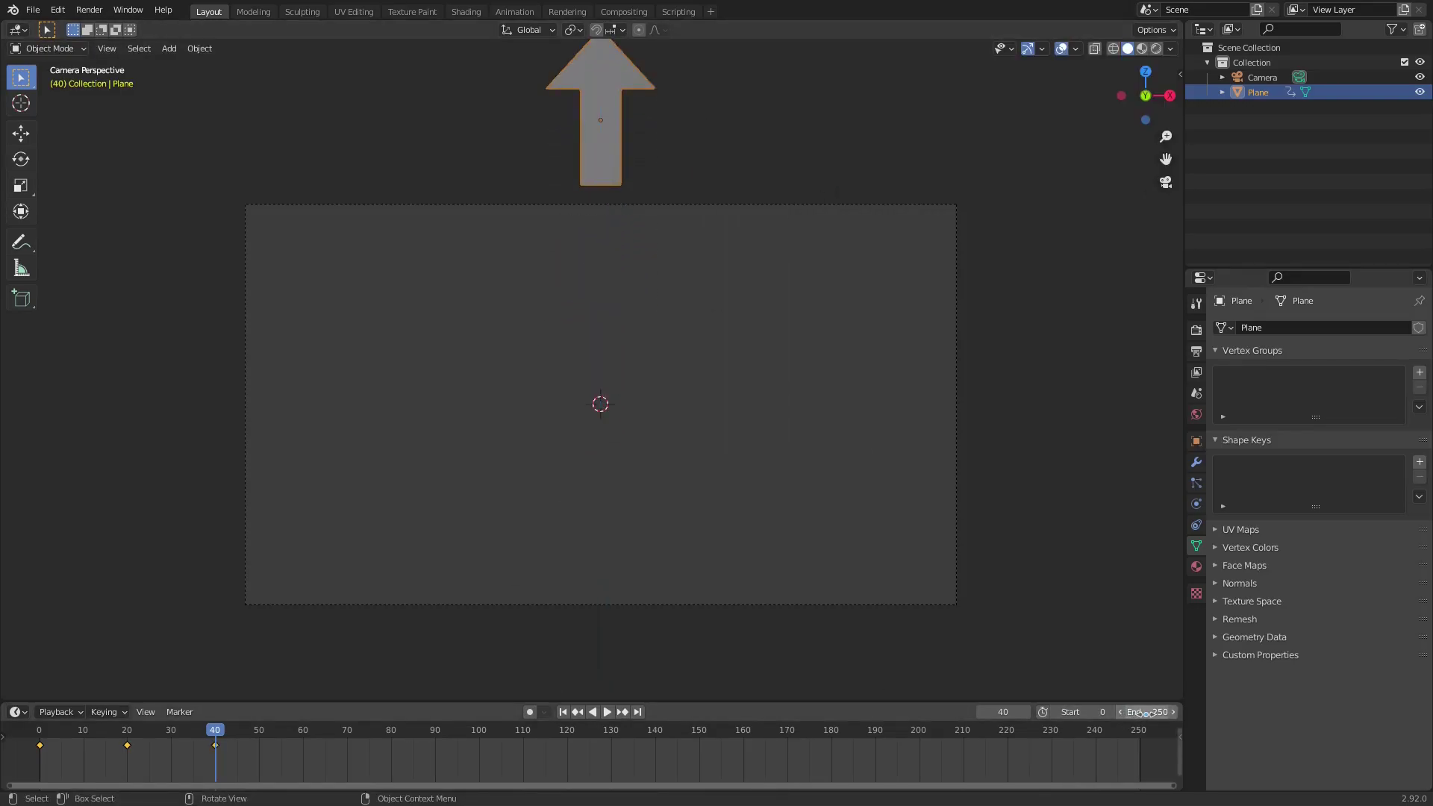
Play the rising-arrow animation from the start, then stop it
left_click(563, 711)
key("space")
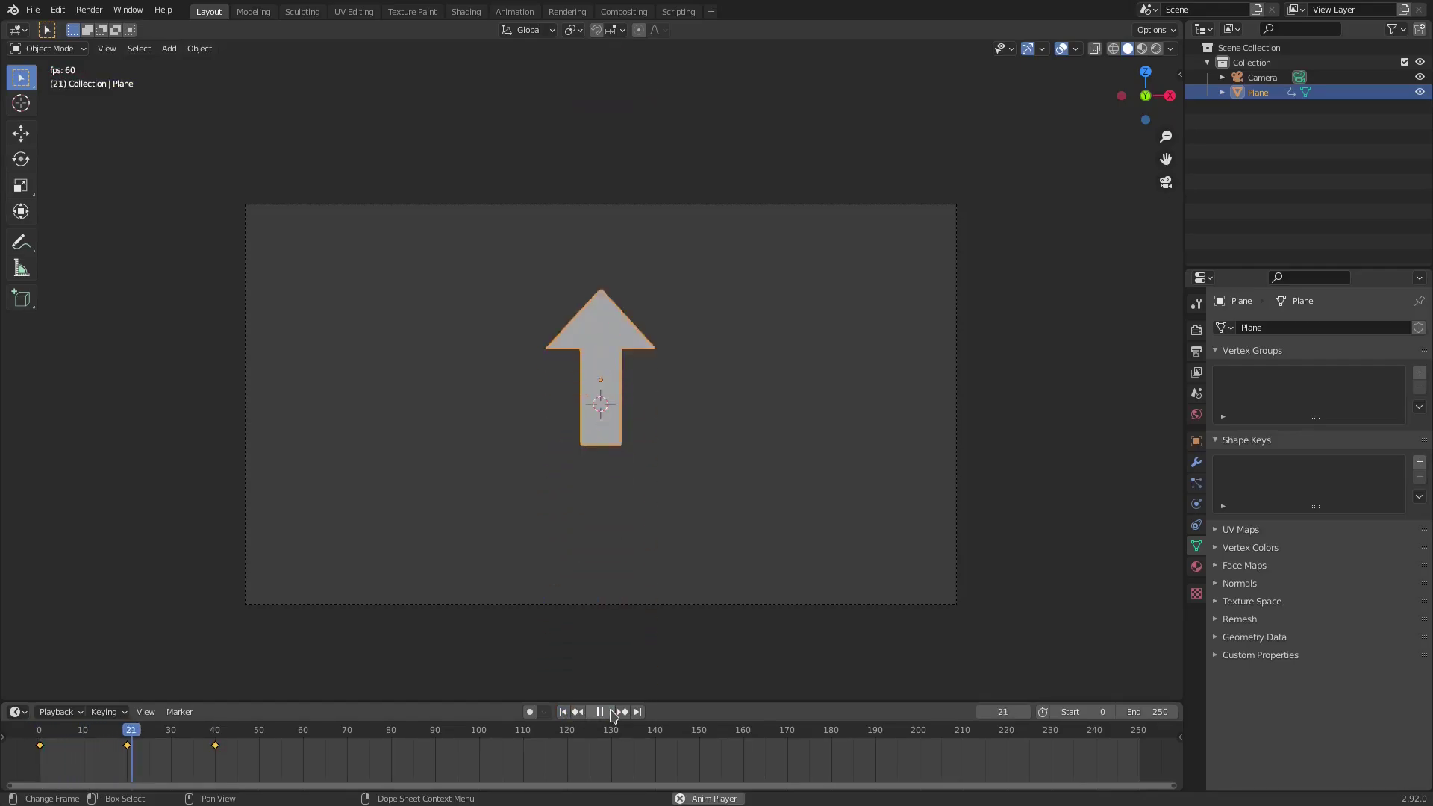
left_click(563, 712)
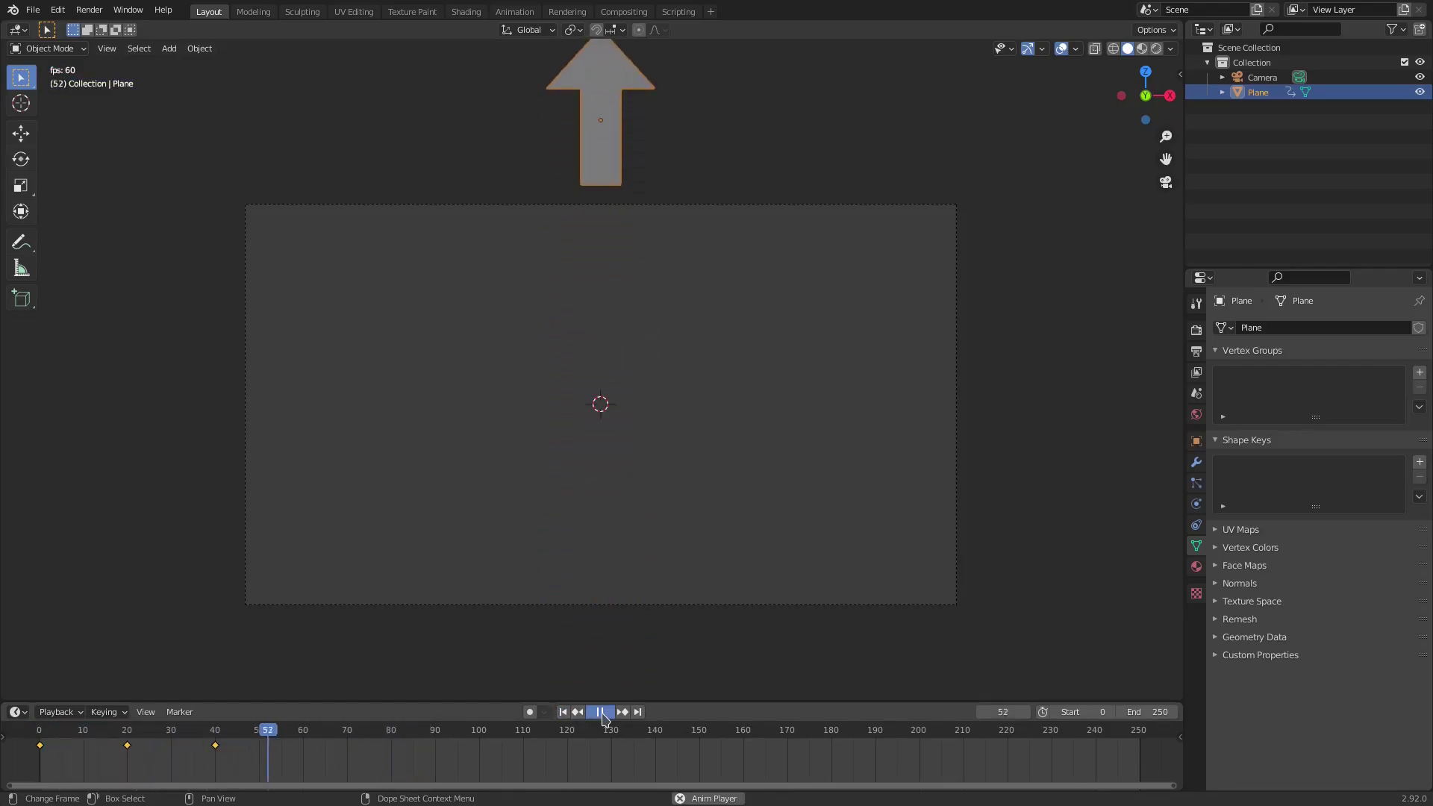
left_click(602, 712)
Drag the exit keyframe from frame 40 to frame 100
left_click_drag(127, 739, 132, 740)
left_click_drag(221, 754, 489, 774)
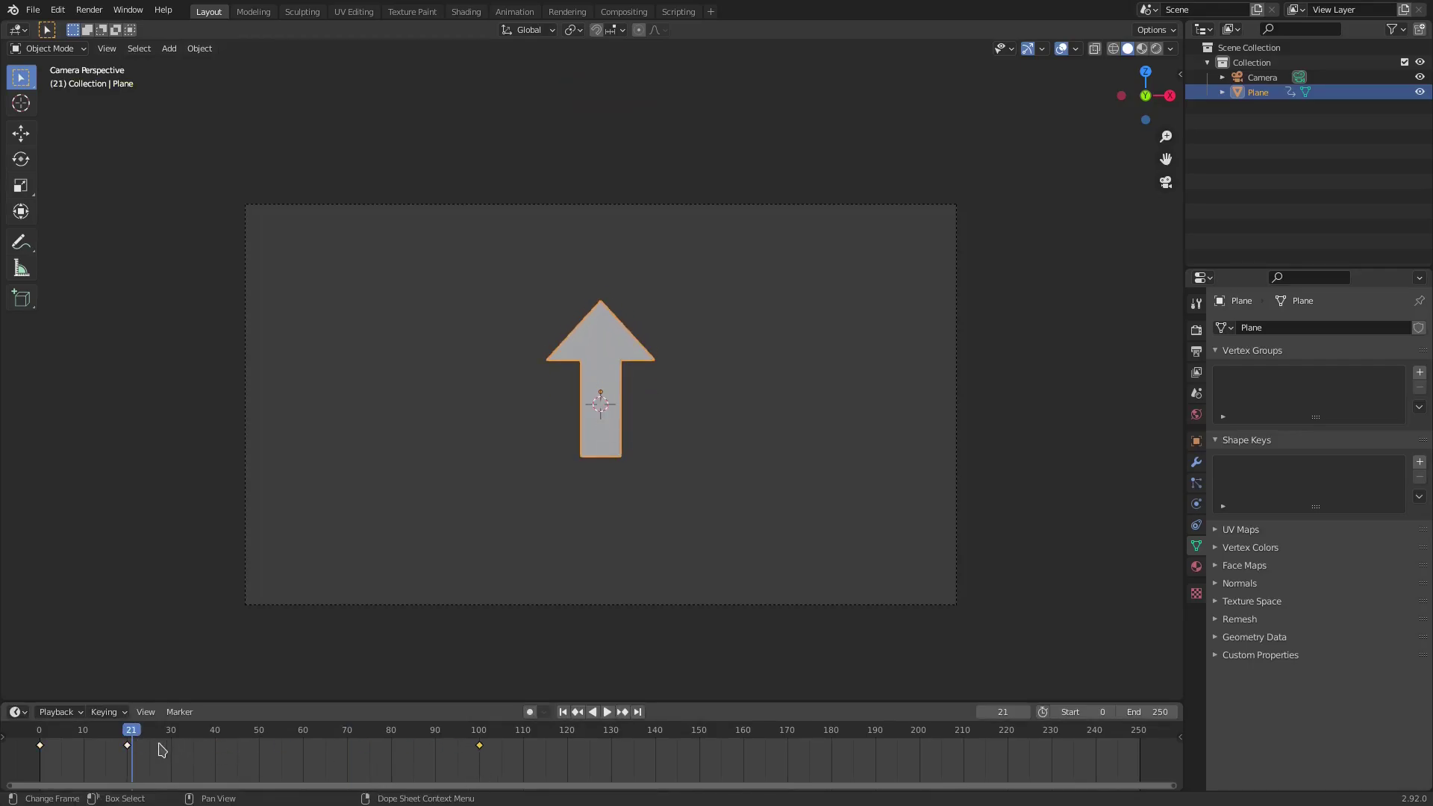
left_click_drag(129, 735, 127, 735)
Duplicate the frame 20 keyframe and place the copy at frame 53
left_click(127, 746)
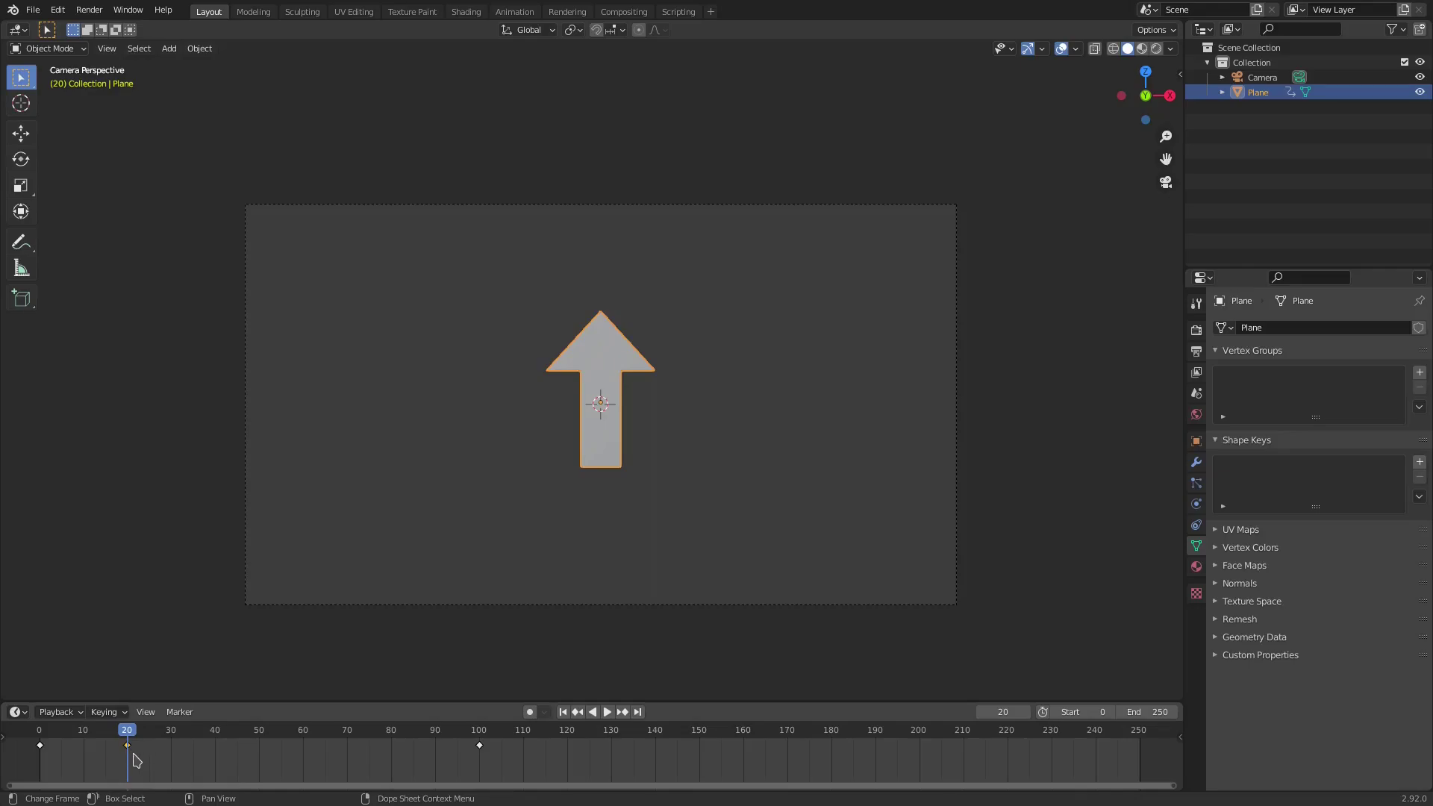
key("shift+d")
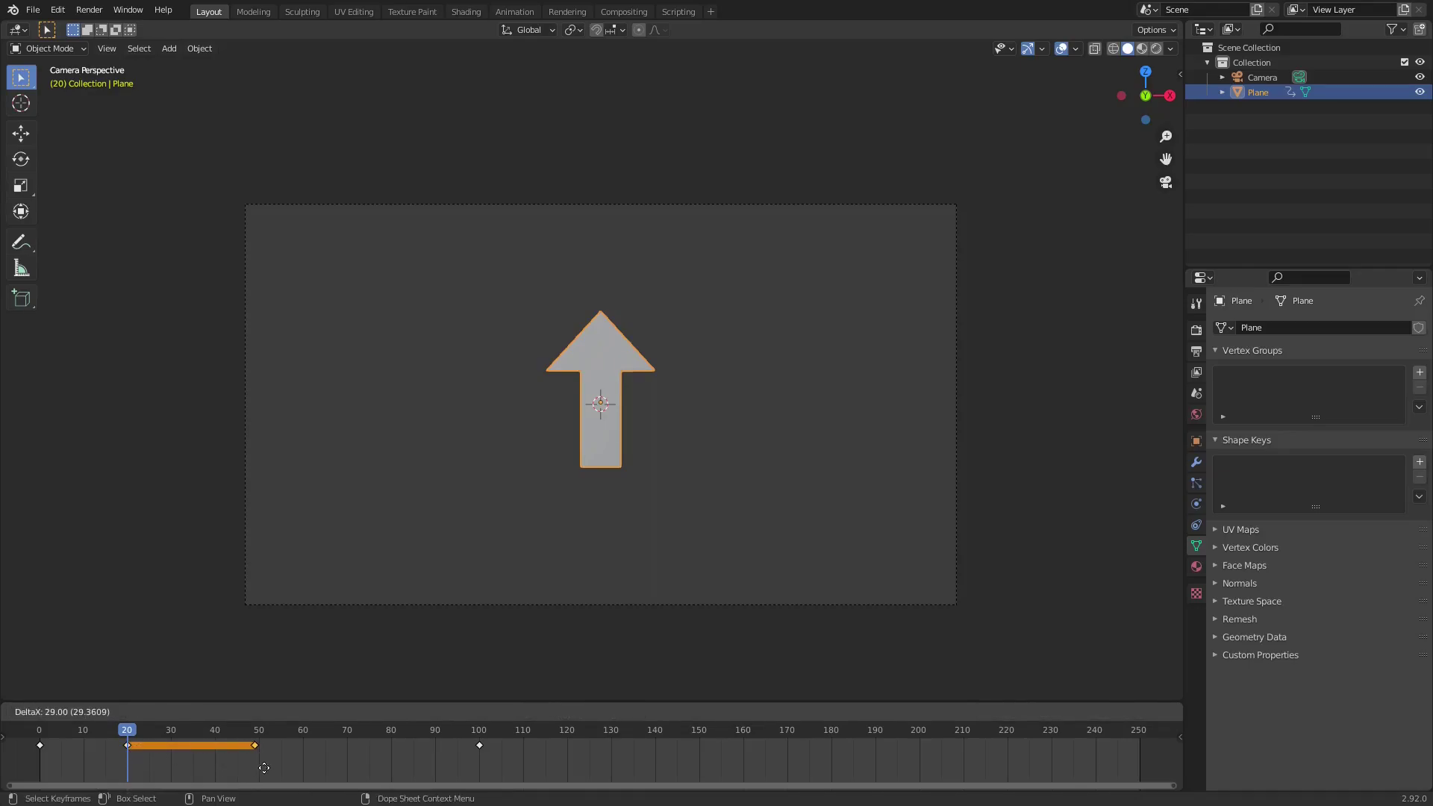
left_click(265, 768)
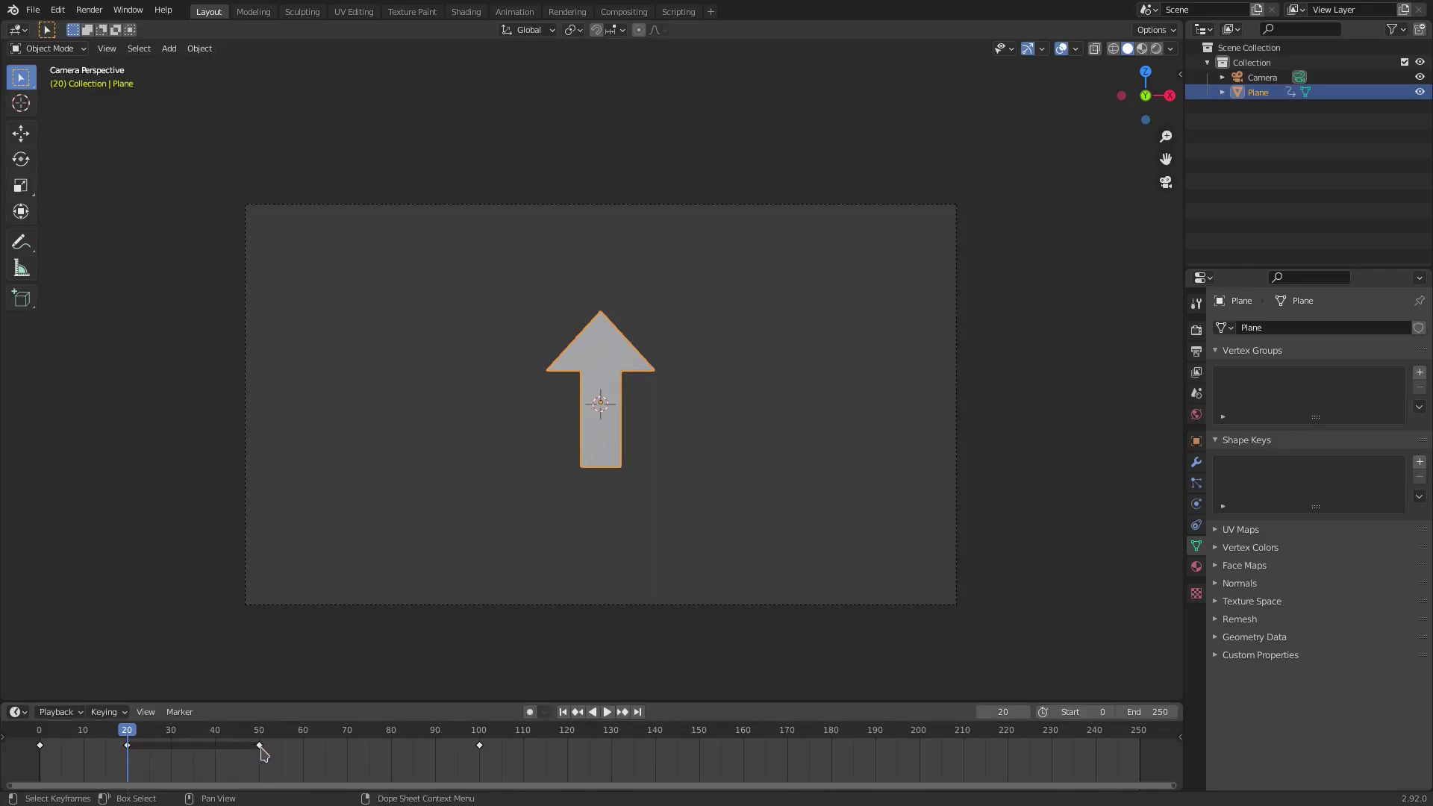
left_click_drag(260, 753, 274, 755)
left_click(240, 750)
Play back the animation, then move the hold keyframe from frame 53 to frame 56
left_click_drag(73, 729, 37, 761)
left_click(609, 714)
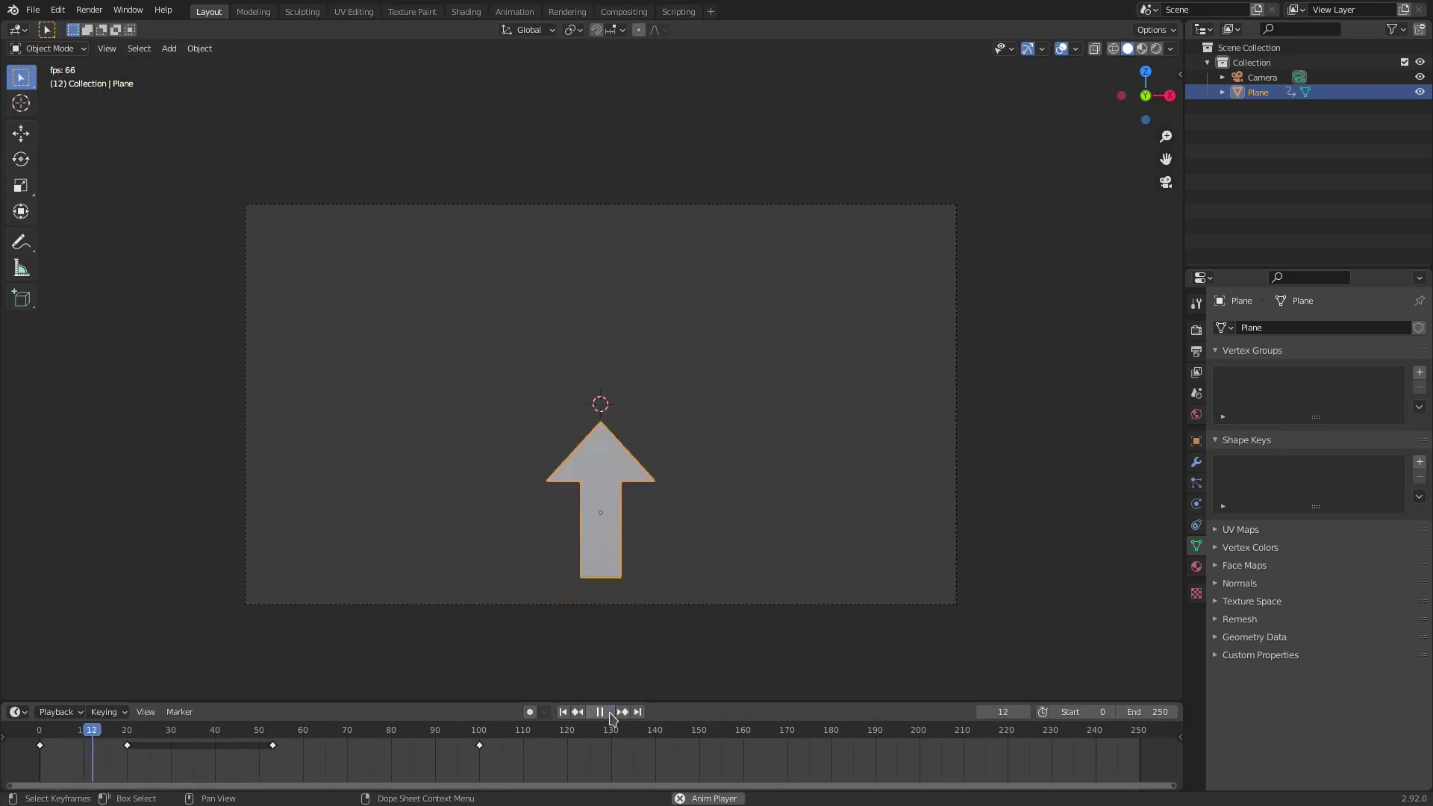
left_click(564, 713)
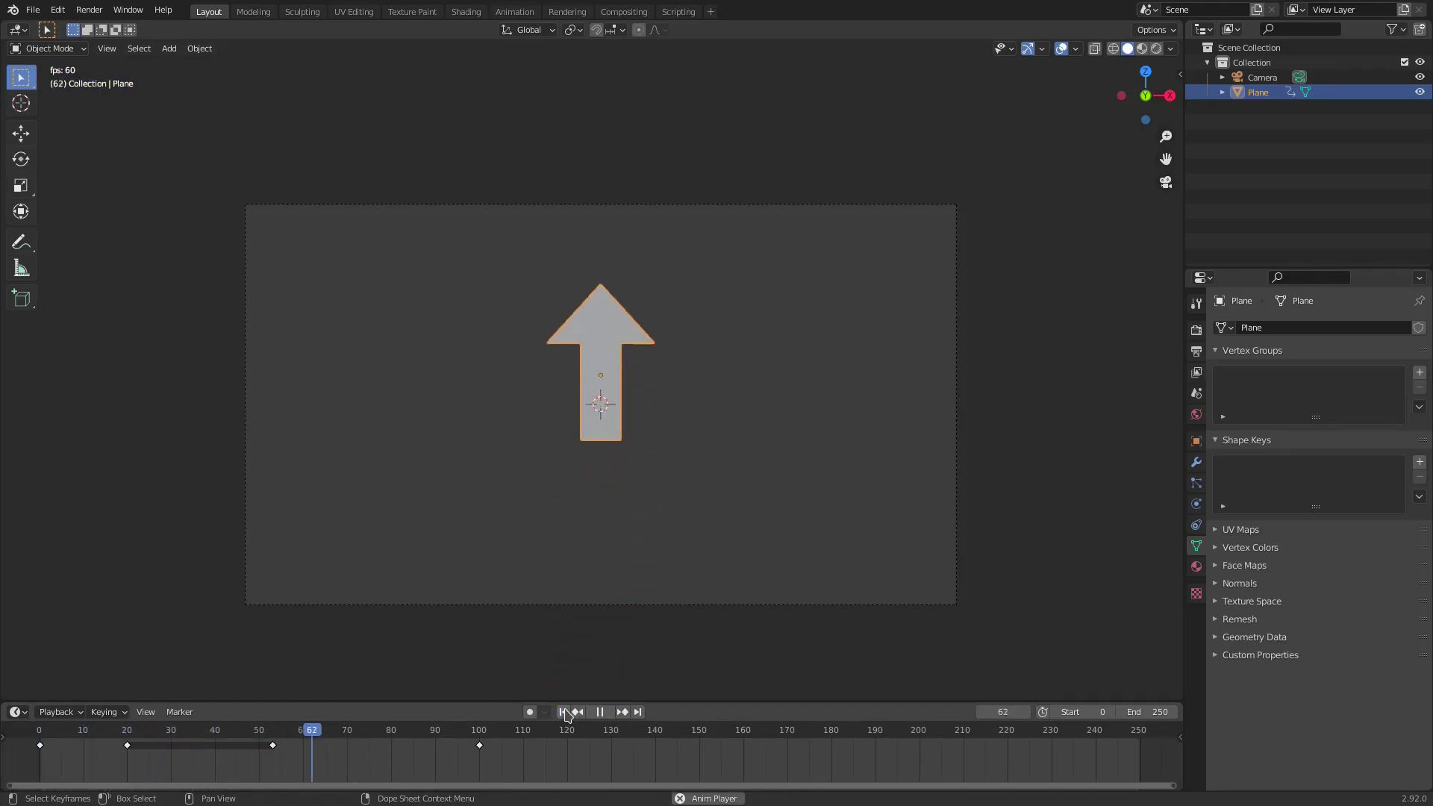
left_click(565, 712)
left_click_drag(273, 747, 287, 749)
At frame 56, nudge the arrow slightly upward along Z and keyframe its location
key("Escape")
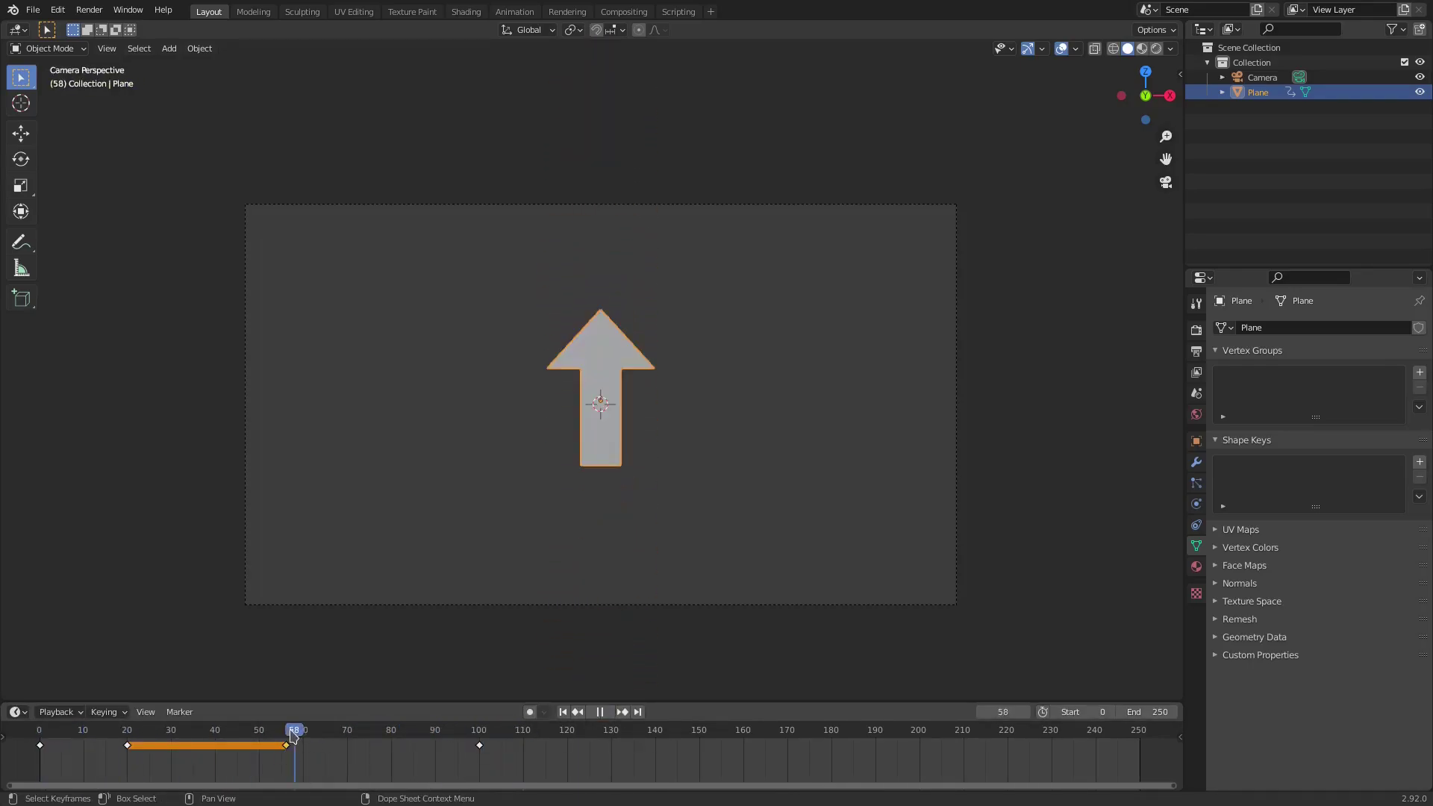
key("g")
key("z")
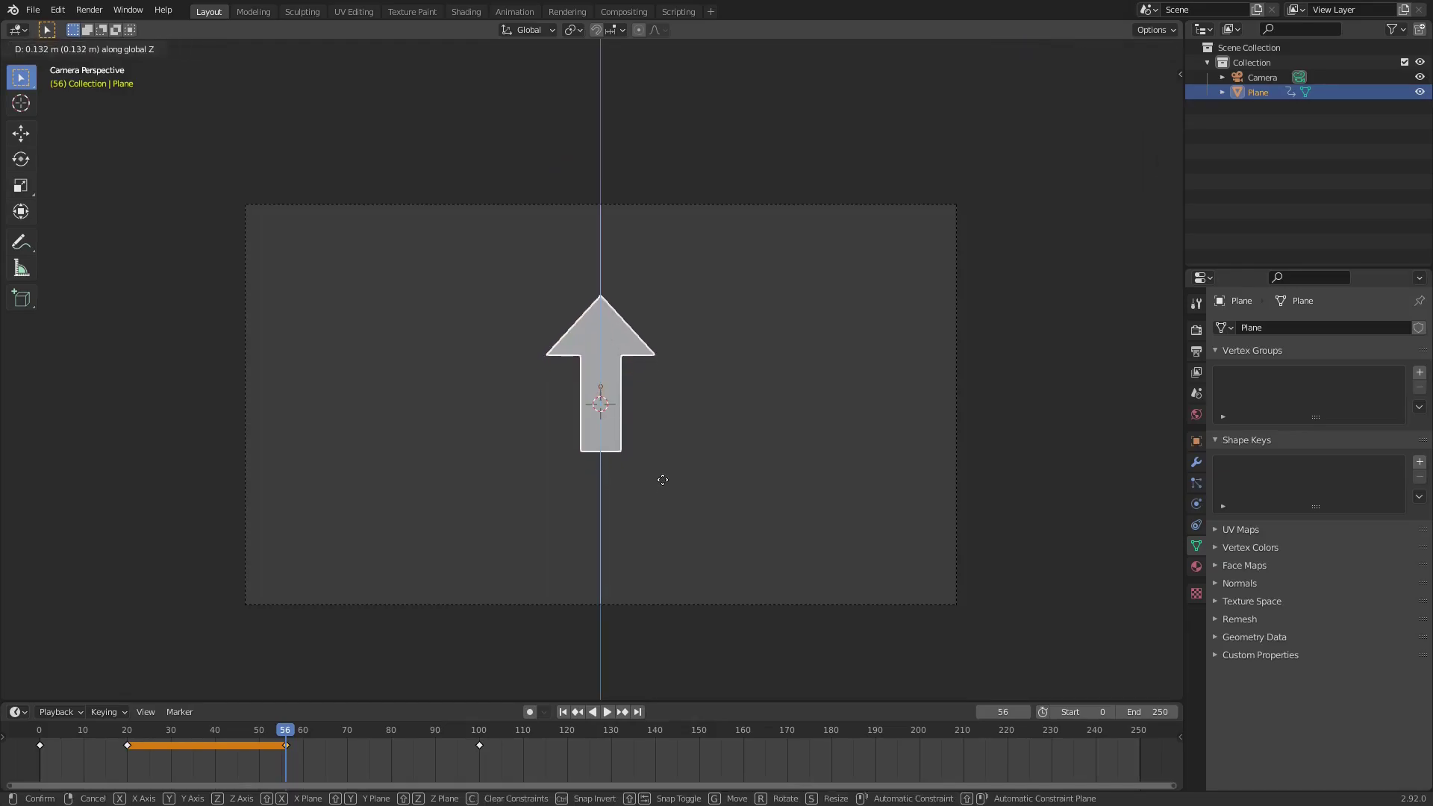
left_click(665, 486)
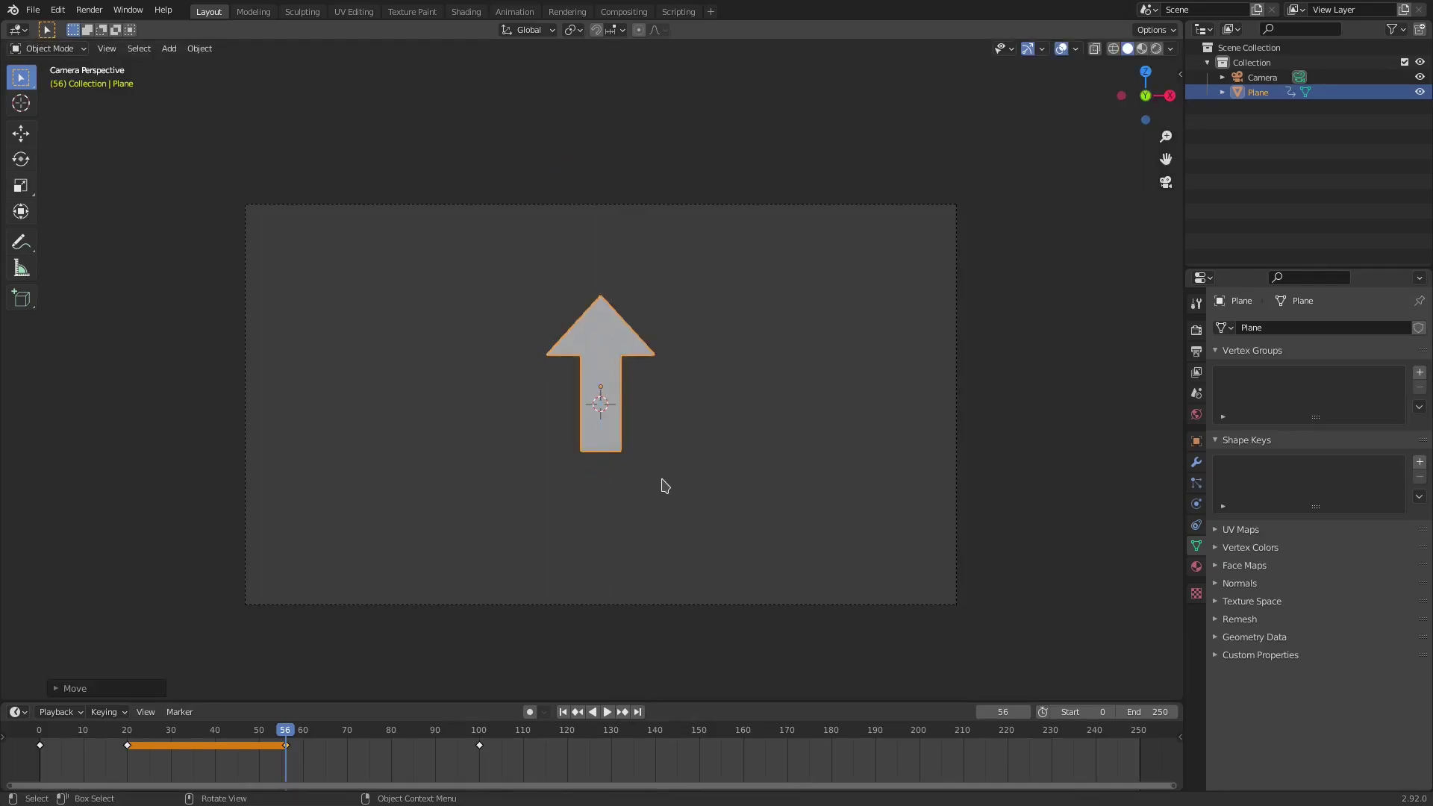
key("i")
left_click(688, 361)
Play the animation several times from the start to review the drift, then stop
key("space")
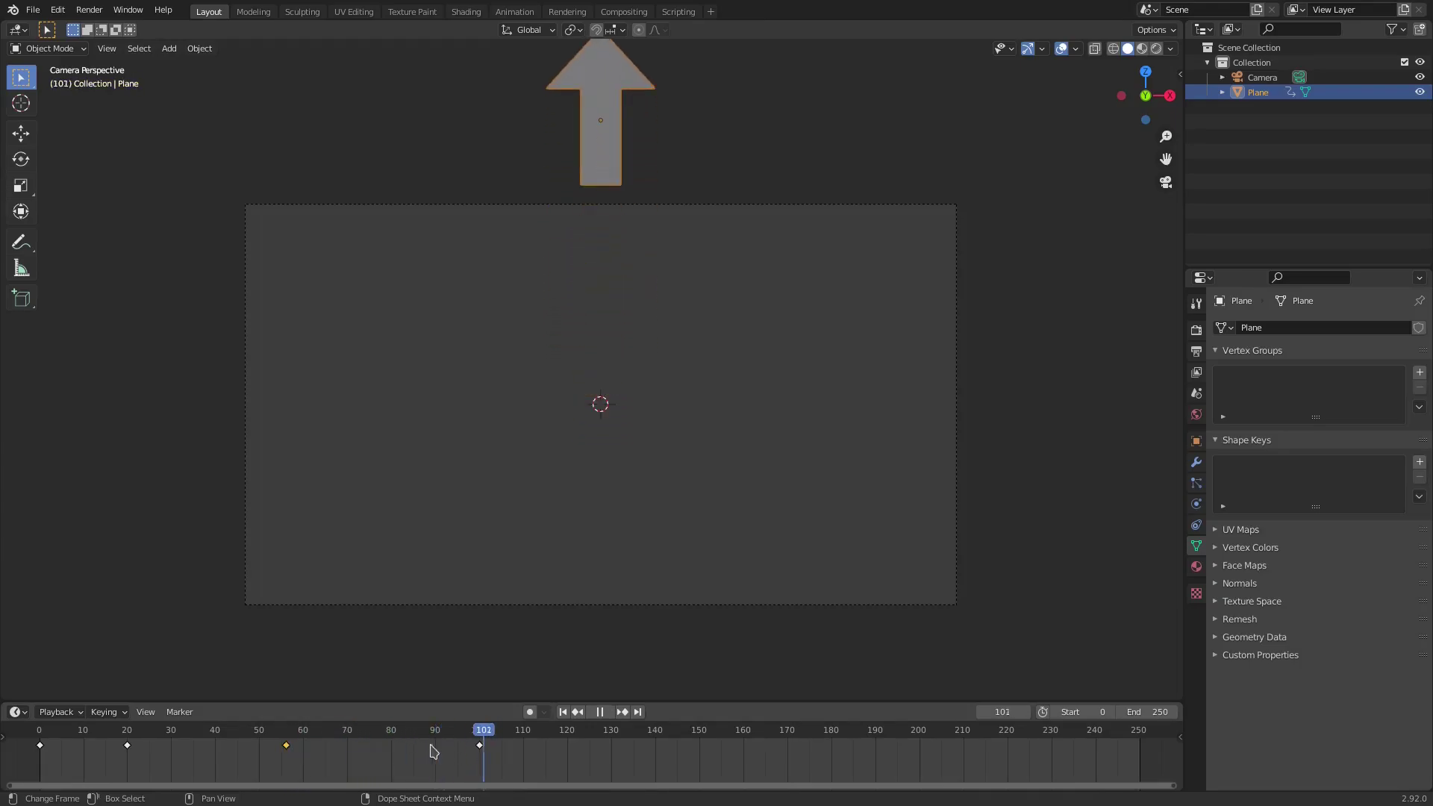
key("Escape")
left_click(563, 714)
left_click(607, 711)
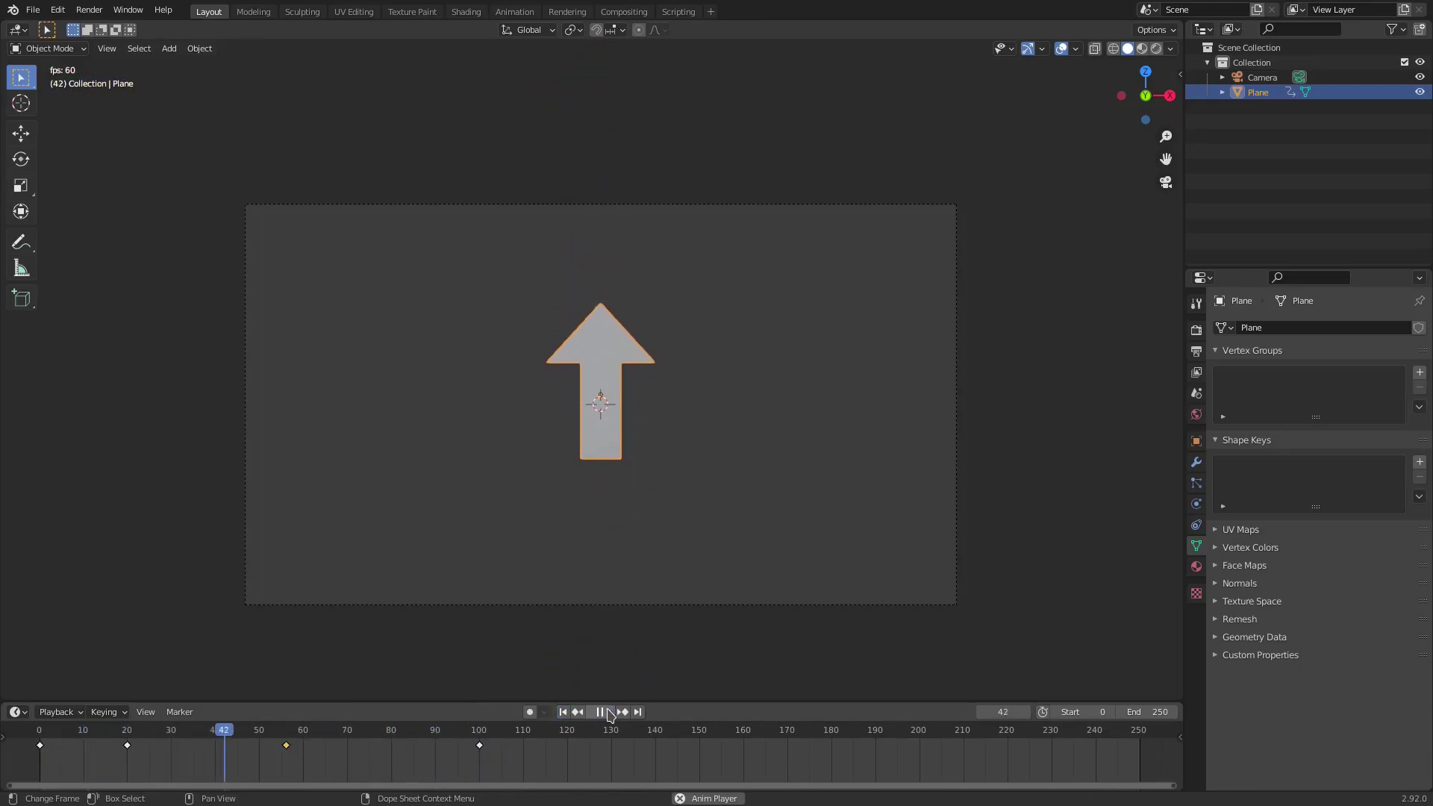
left_click(565, 712)
left_click(564, 712)
left_click(564, 712)
left_click(564, 712)
left_click(564, 712)
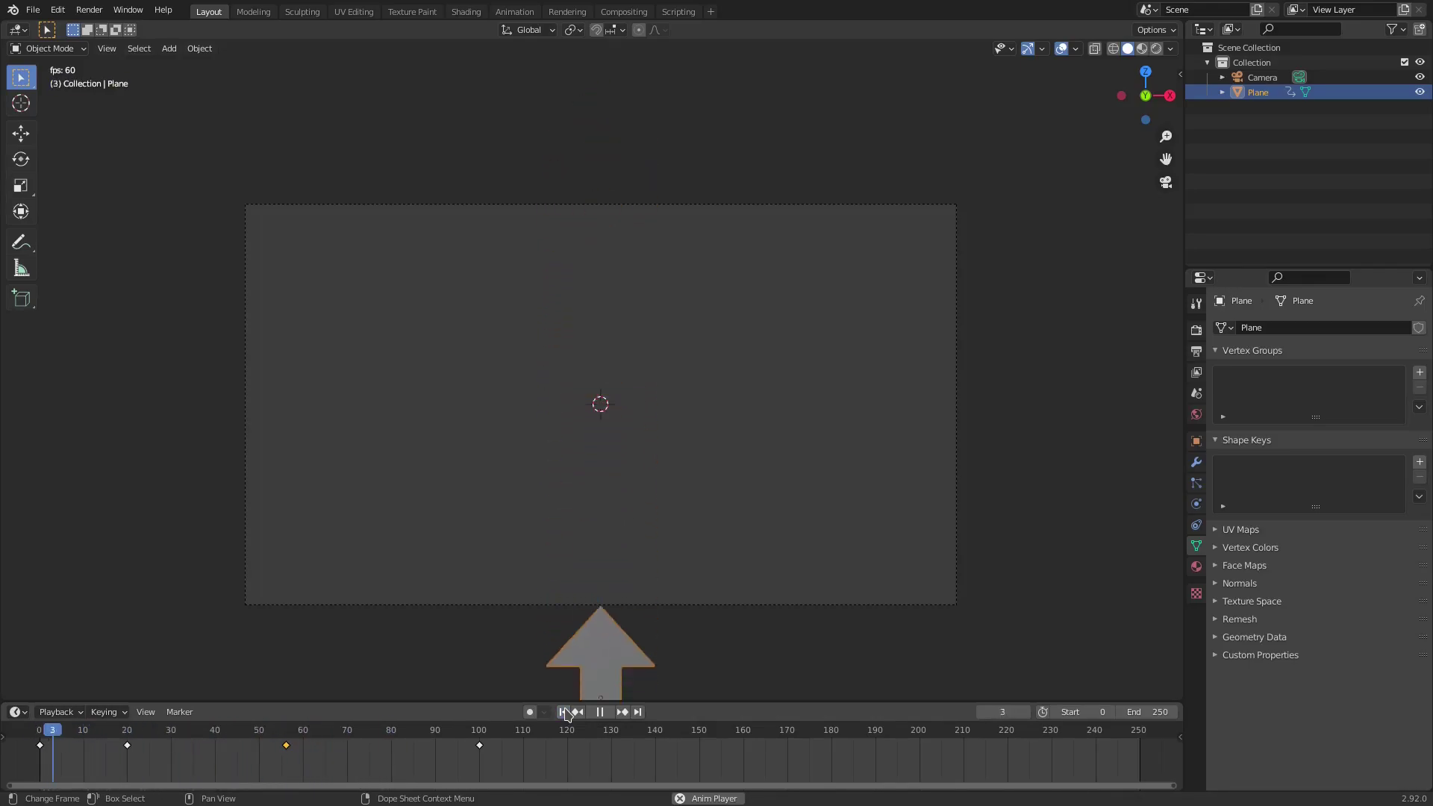
left_click(564, 712)
left_click(563, 712)
left_click(599, 712)
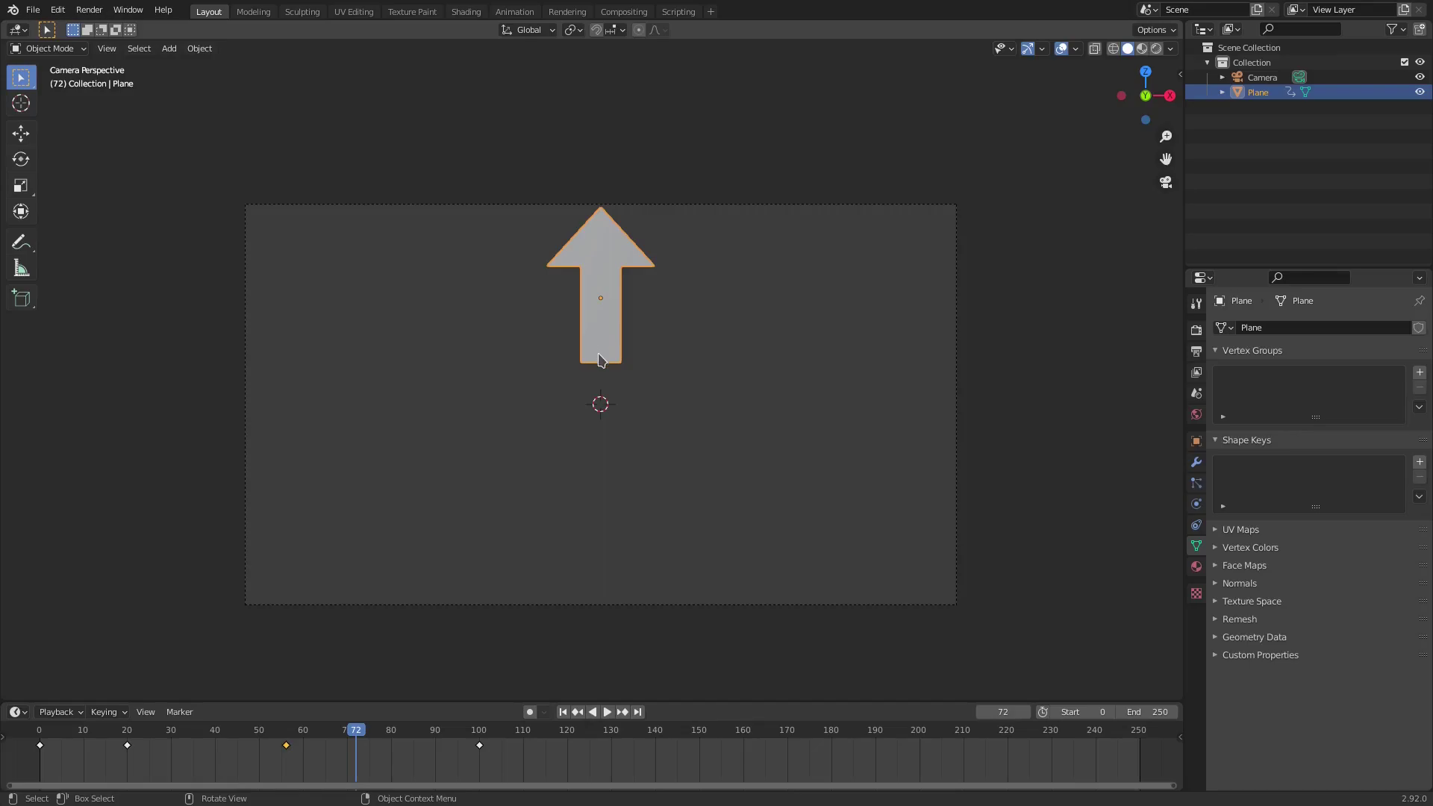
Scrub to frame 25 and enter Edit Mode on the arrow
scroll(638, 373, "up", 1)
left_click_drag(134, 736, 150, 731)
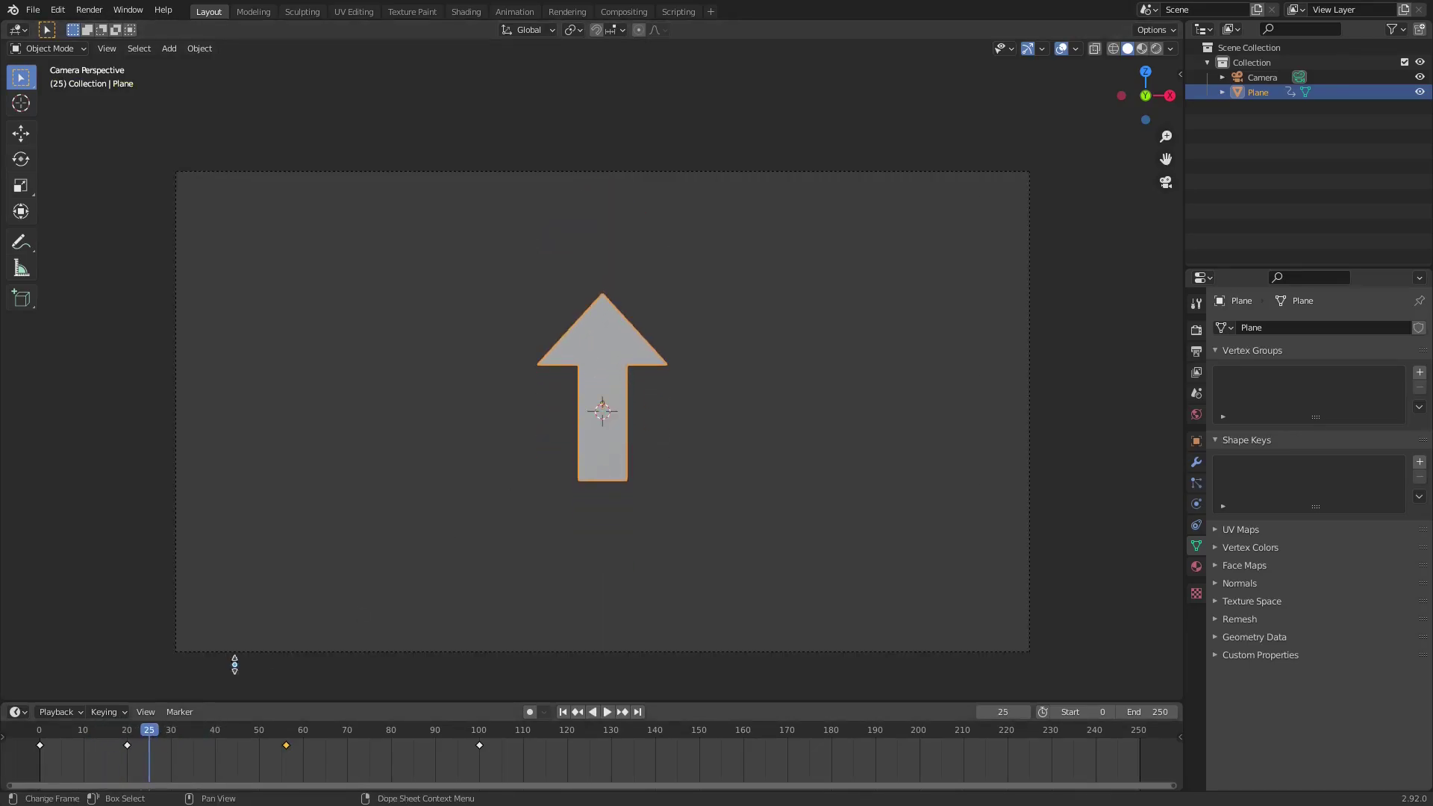
scroll(630, 341, "up", 5)
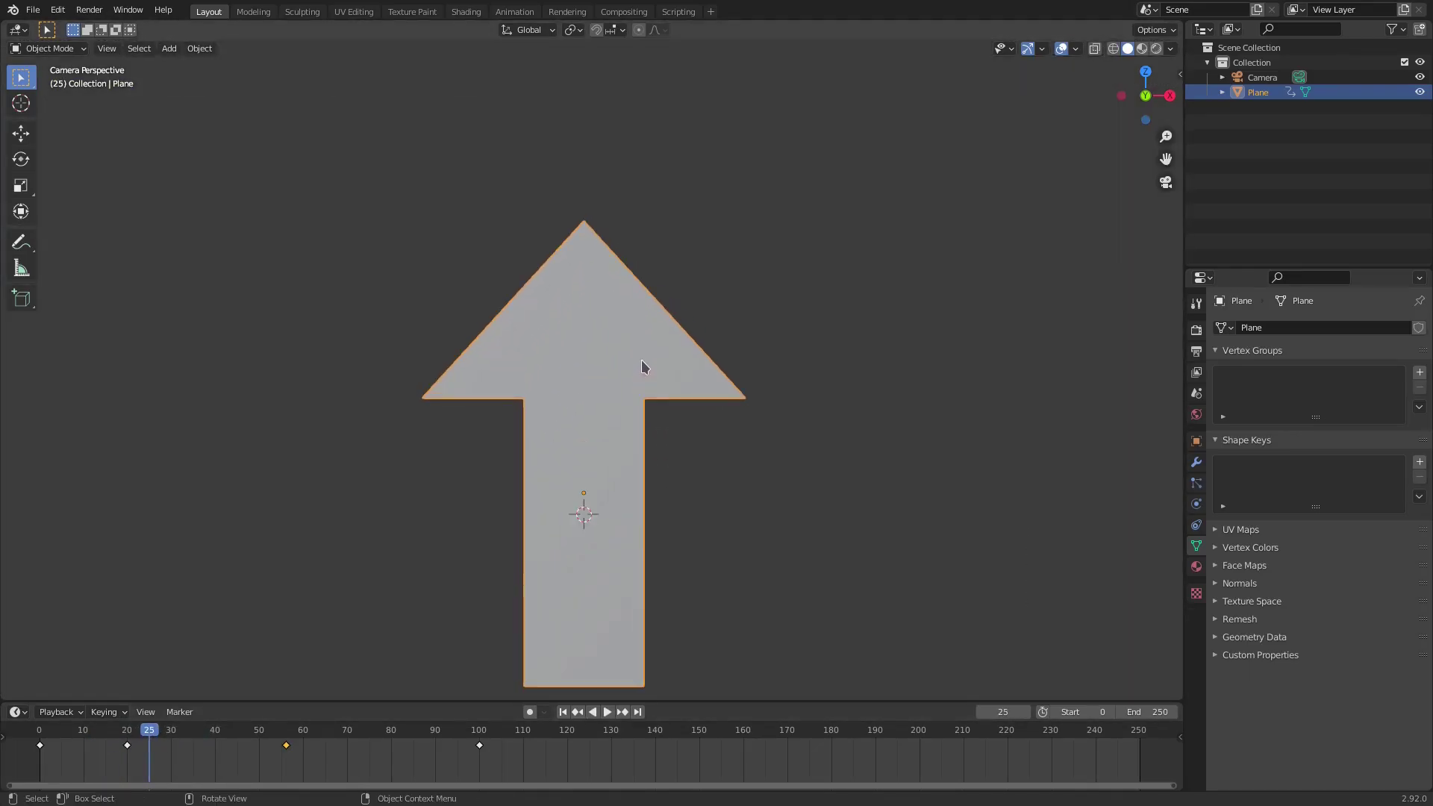
key("Tab")
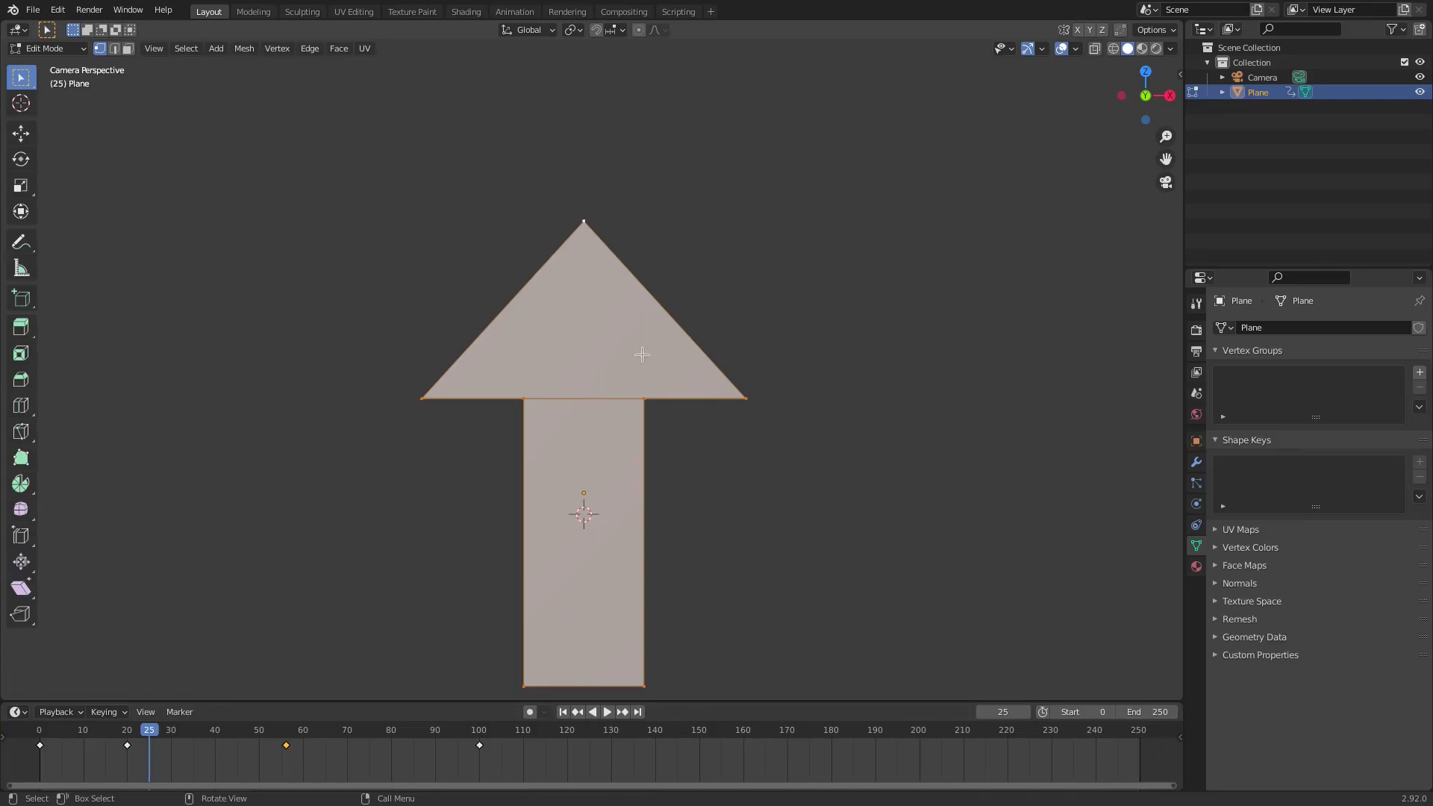
Add a Subdivision Surface modifier to the arrow with viewport level 2
left_click(1197, 462)
left_click(1277, 329)
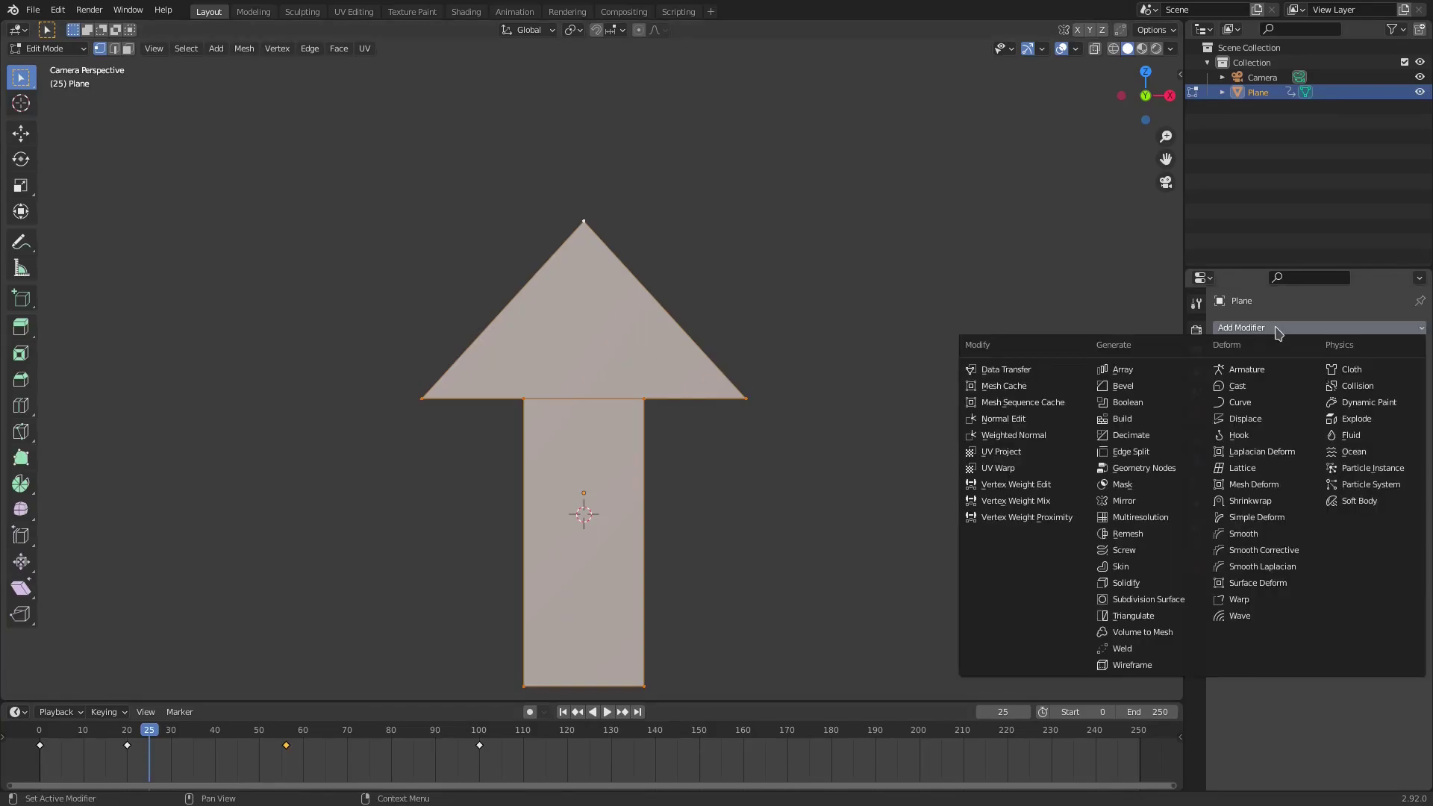
left_click(1161, 597)
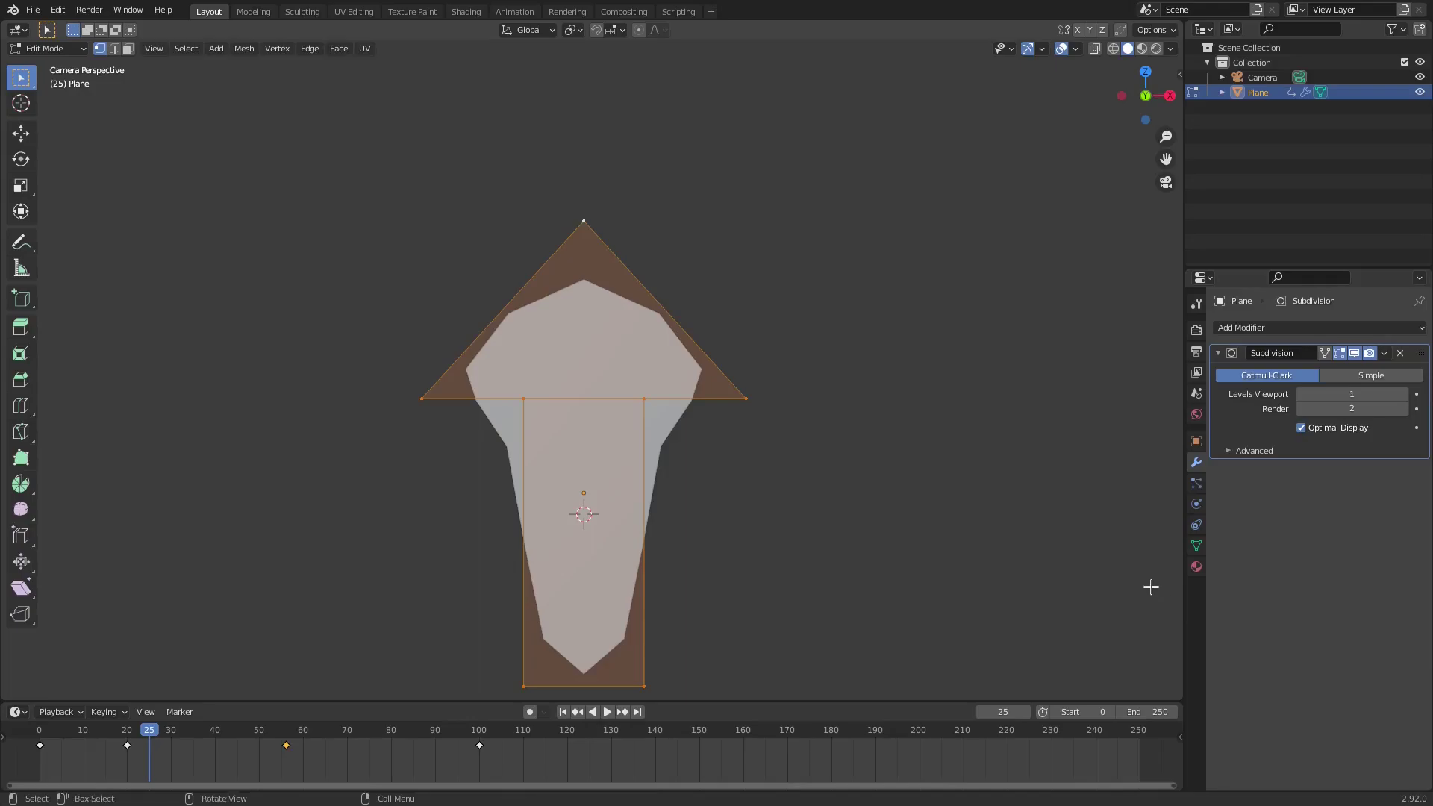
left_click(1402, 393)
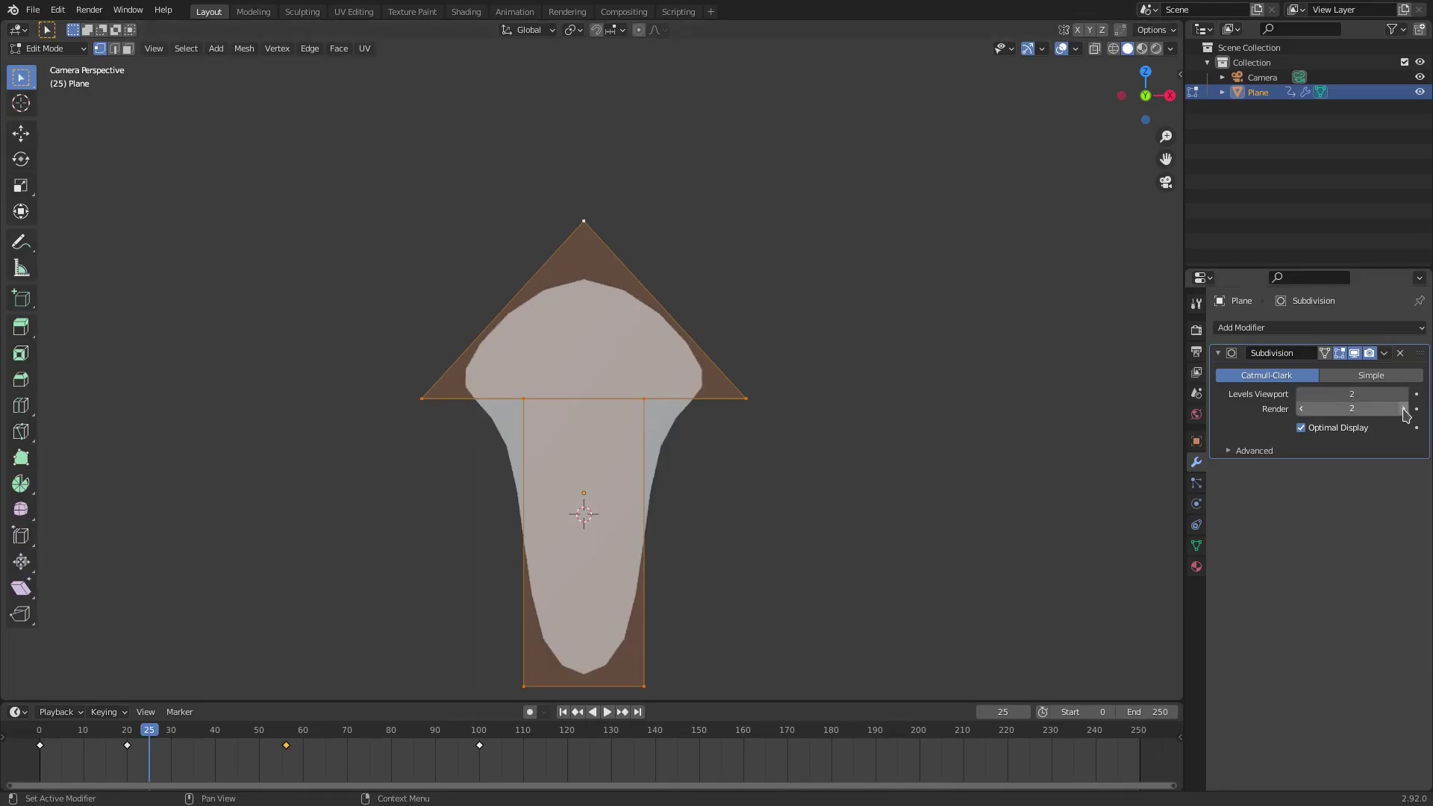
scroll(341, 422, "up", 2)
left_click(341, 422)
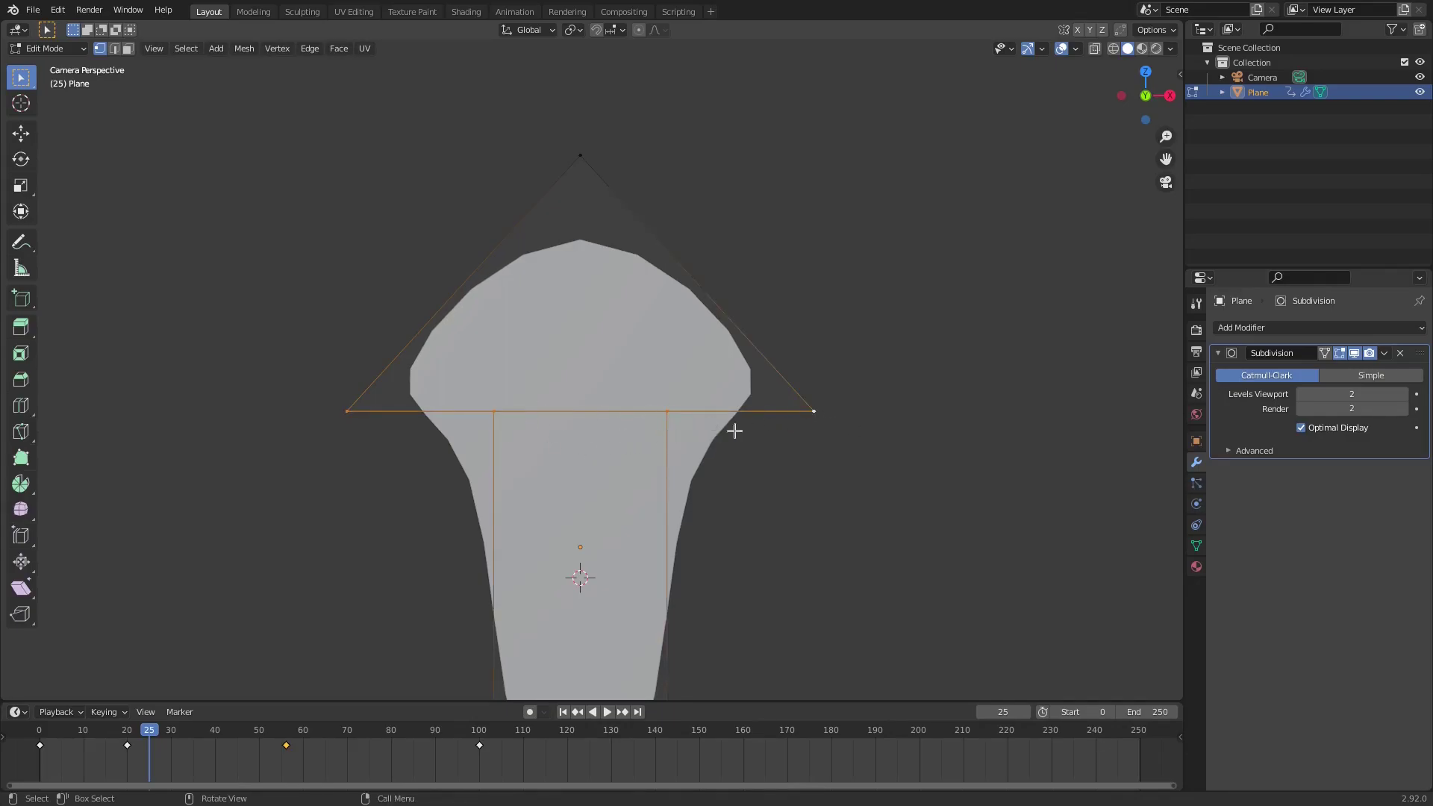
Cancel a first bevel attempt and select the arrowhead's triangle vertices
key("ctrl+b")
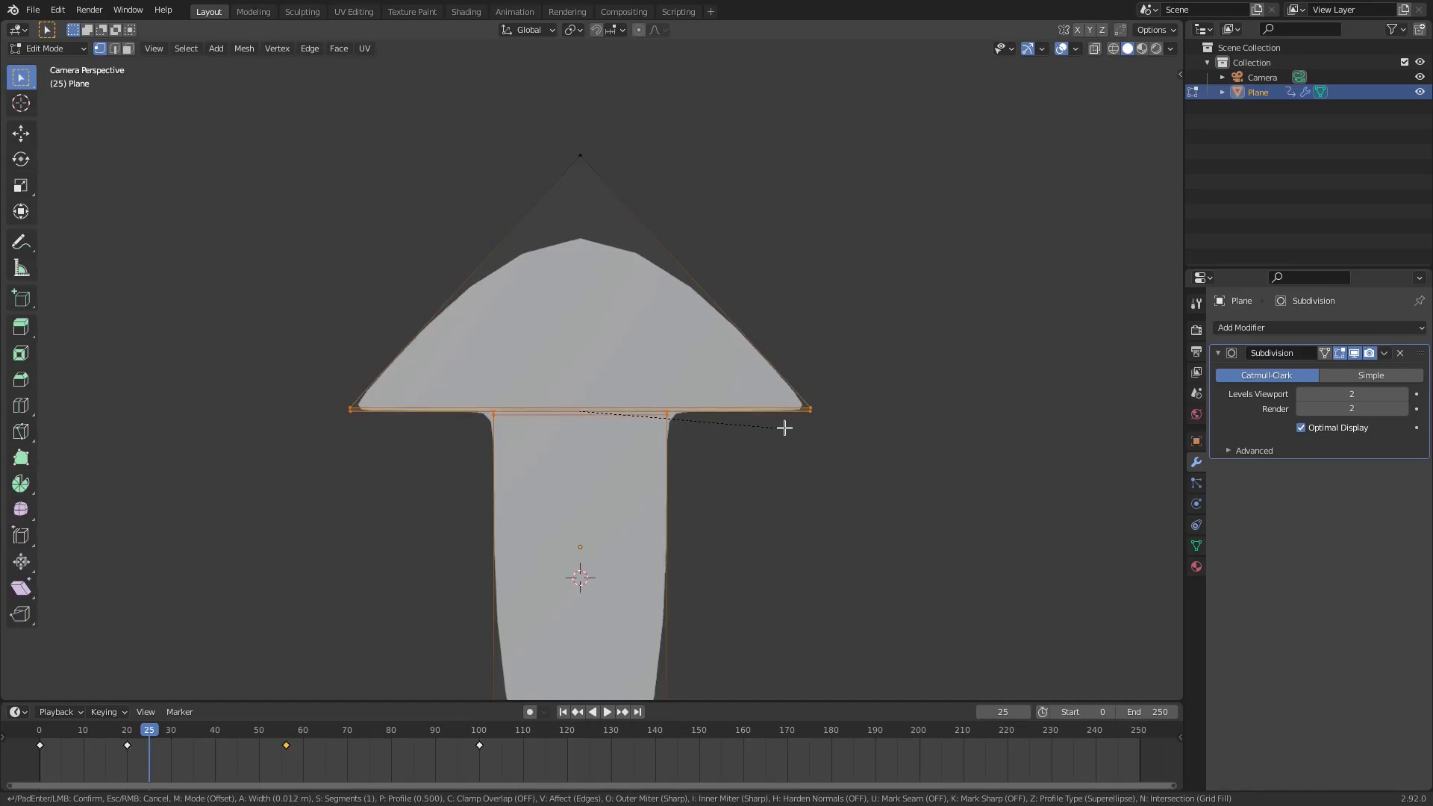
right_click(784, 427)
middle_click_drag(733, 473, 754, 309, "shift")
left_click(693, 660, "shift")
left_click(524, 666, "shift")
middle_click_drag(569, 358, 564, 583, "shift")
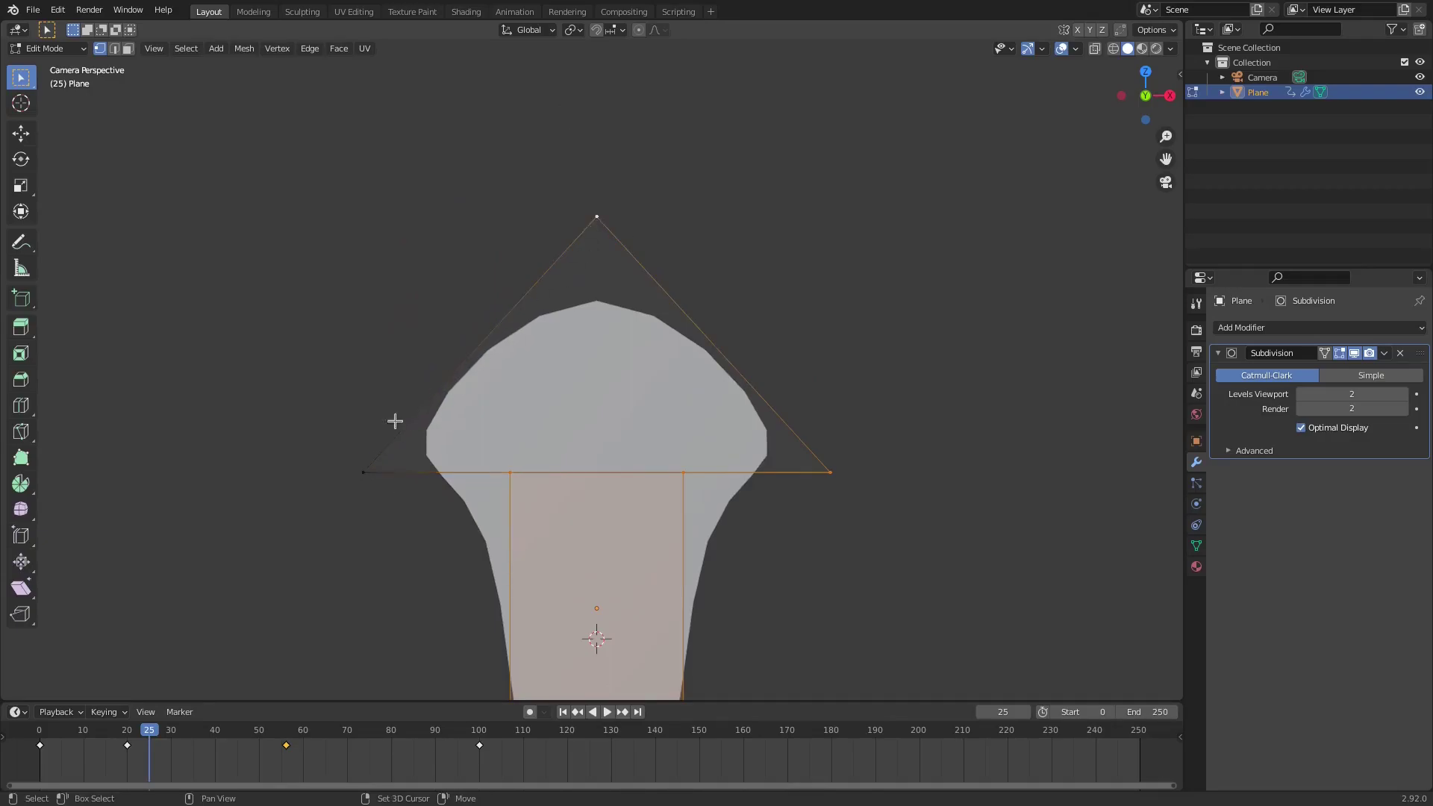
left_click(362, 472, "shift")
middle_click_drag(712, 463, 710, 377, "shift")
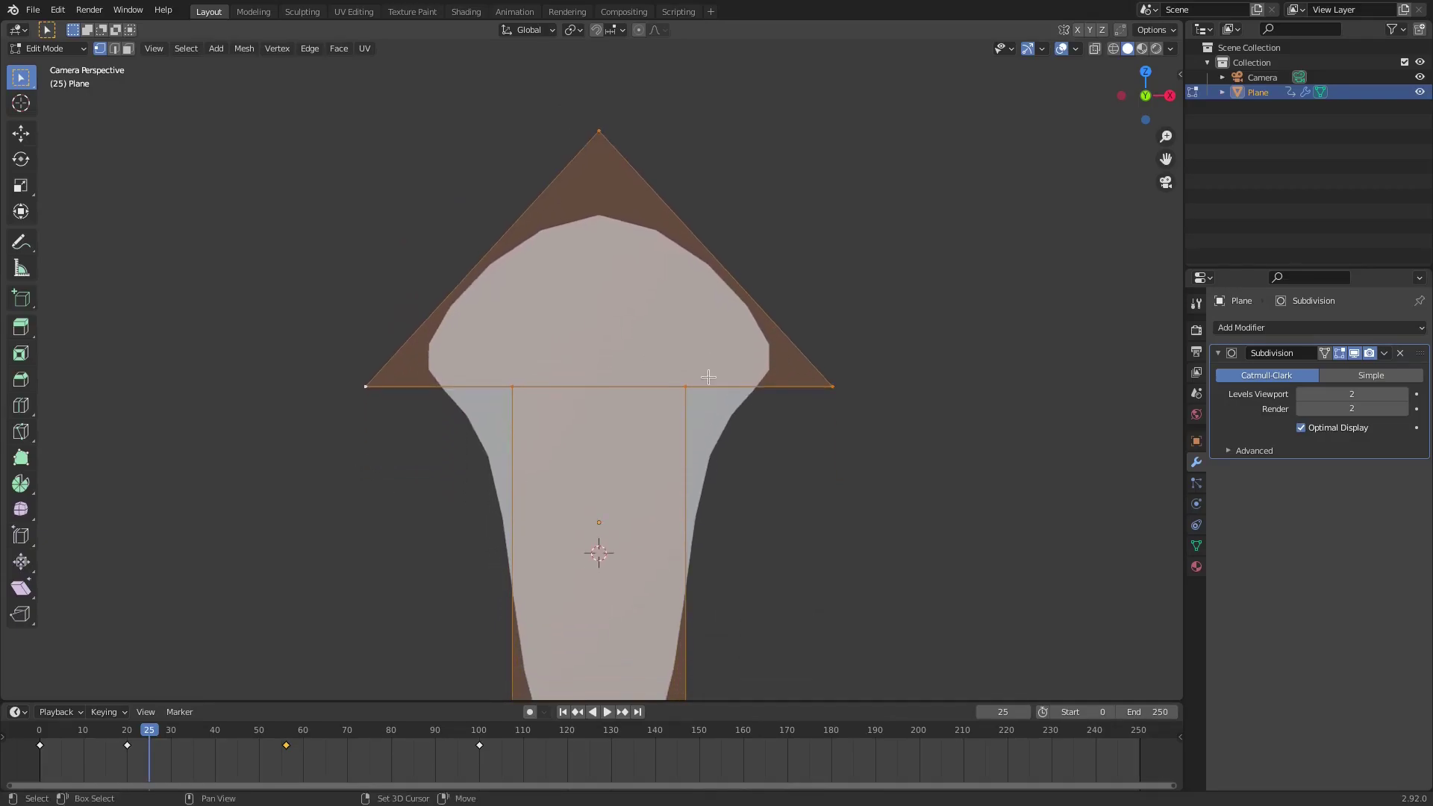
scroll(657, 370, "up", 1)
Deselect the tip and the stem's bottom vertices, leaving the head's base edge selected
left_click(584, 137, "shift")
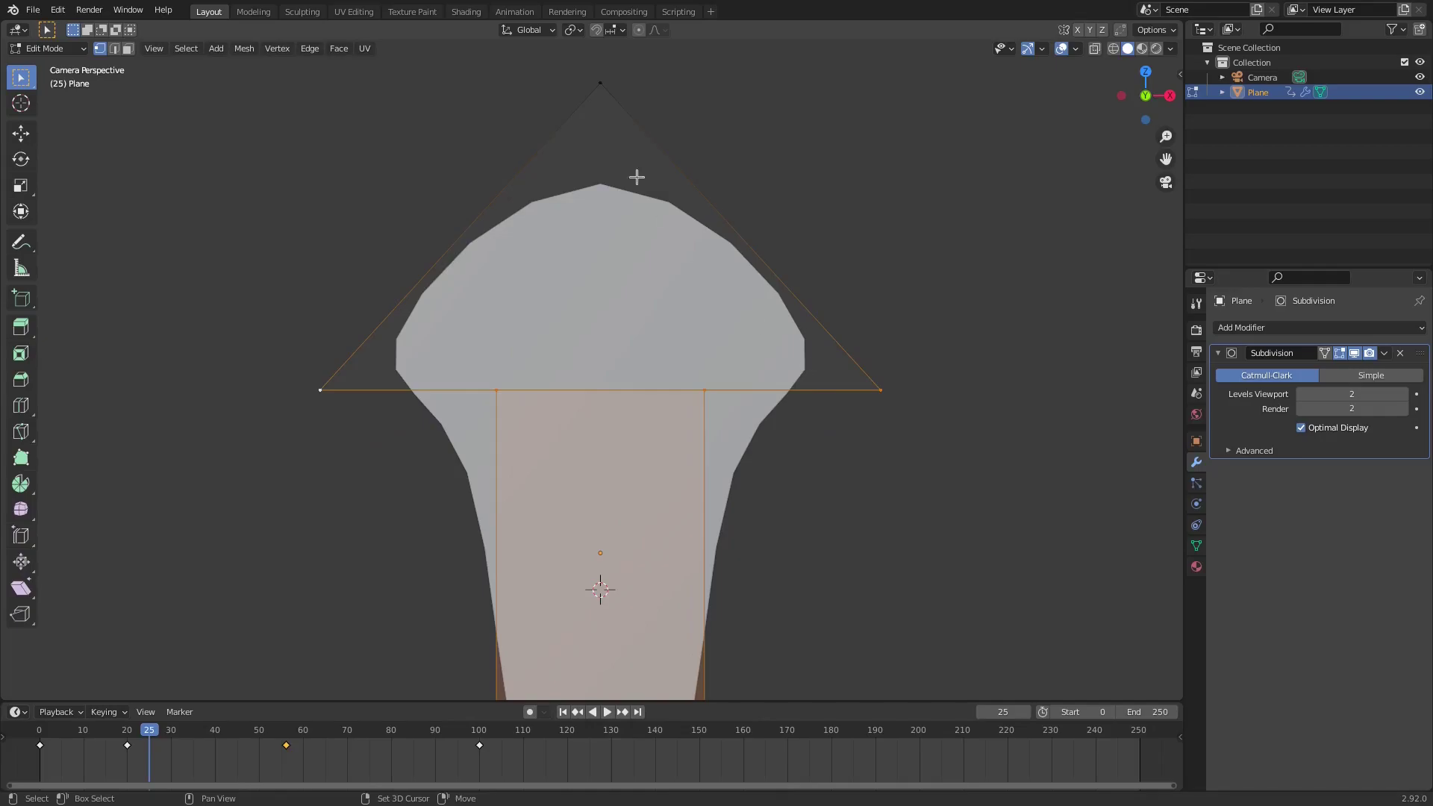
middle_click_drag(626, 508, 614, 142, "shift")
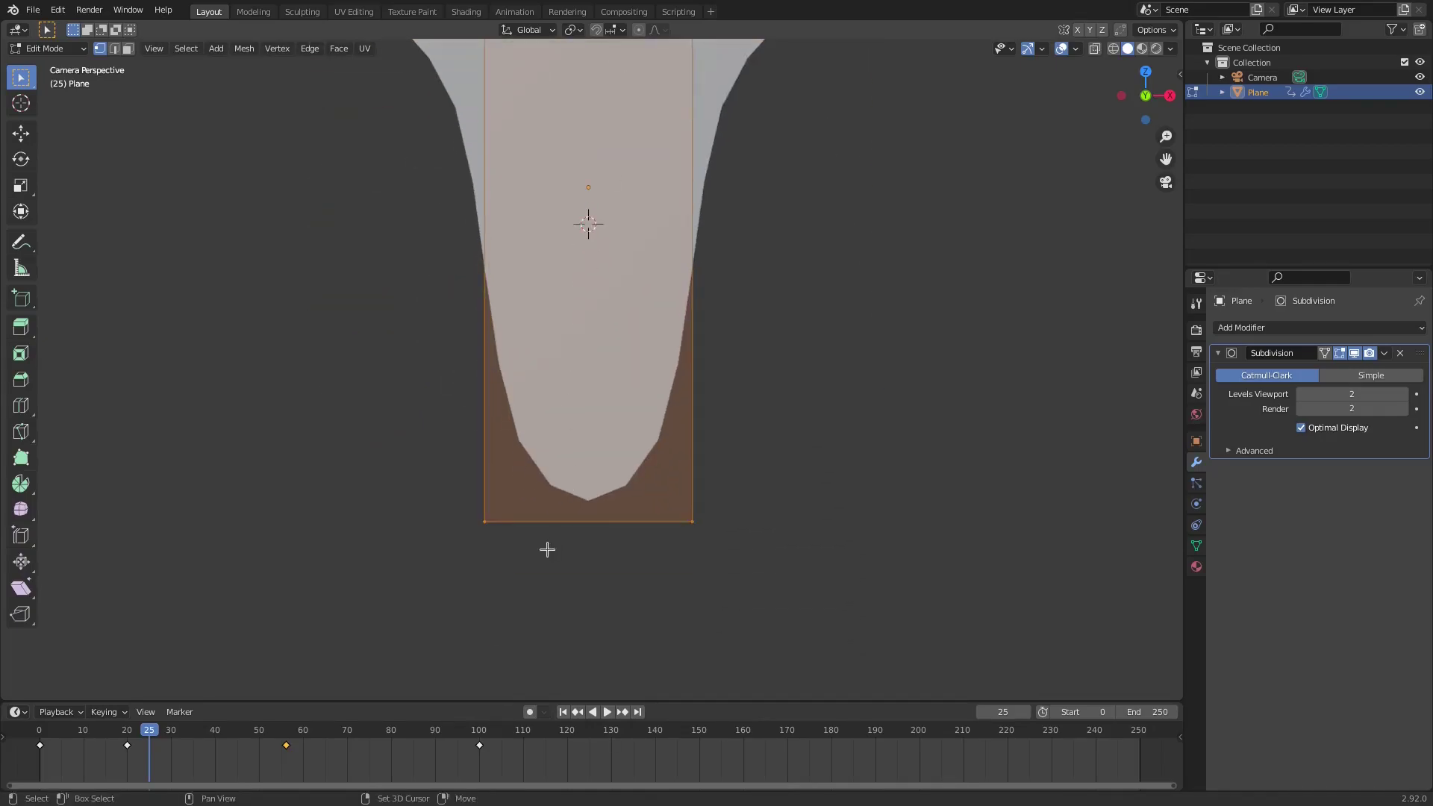
left_click(484, 524, "shift")
left_click(693, 524, "shift")
scroll(726, 339, "down", 2)
scroll(712, 357, "up", 3, "shift")
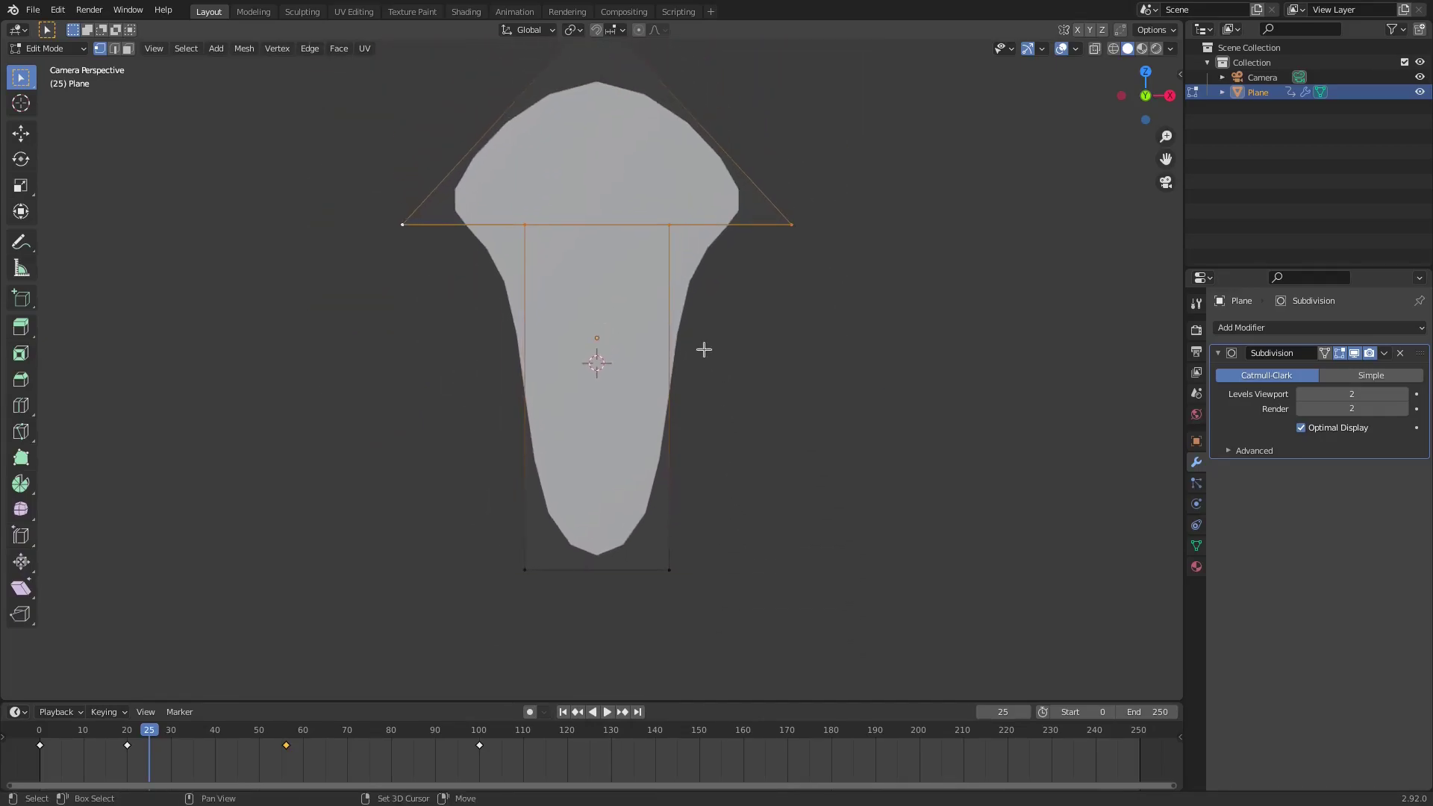
right_click(738, 238)
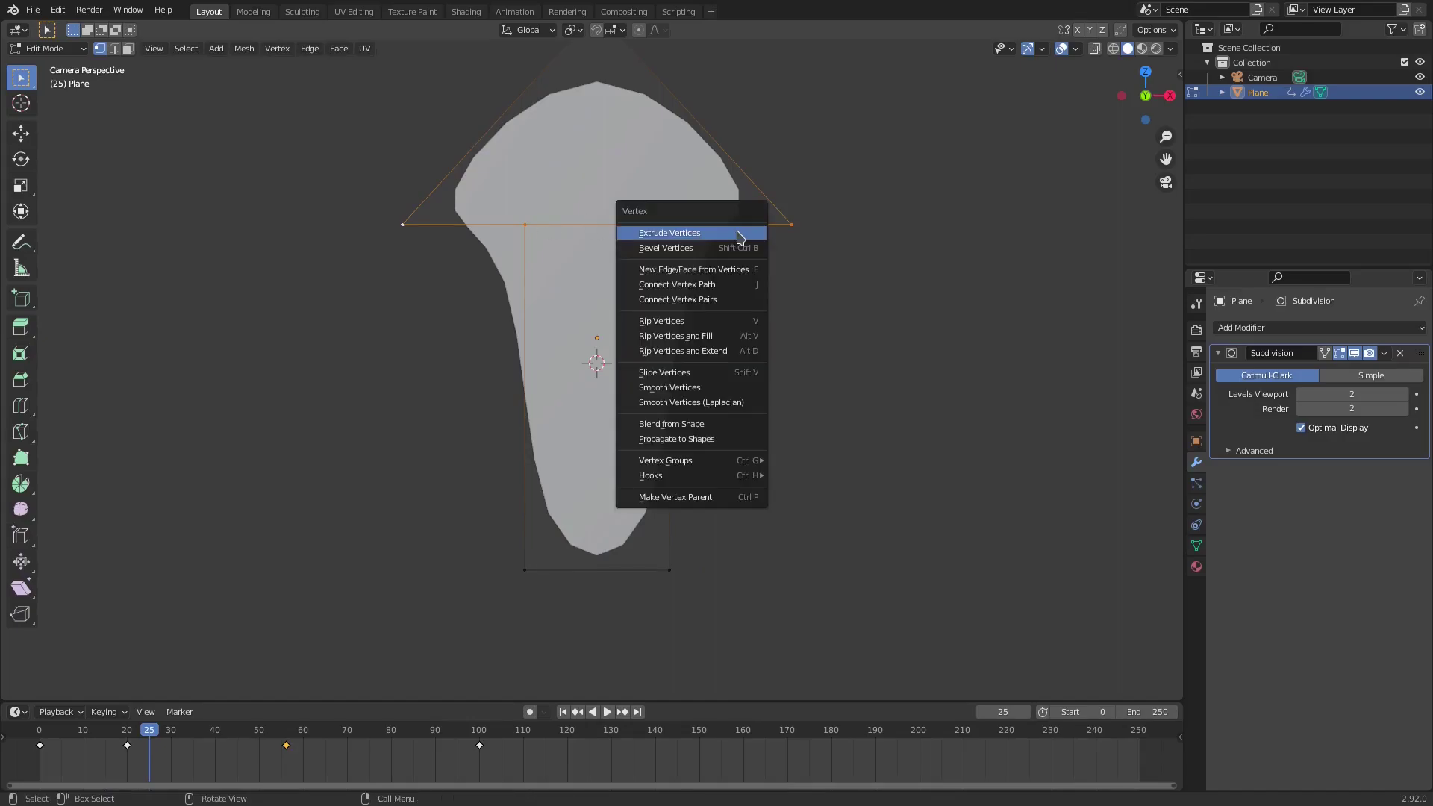
Bevel the arrowhead's base edge with 6 segments
key("ctrl+b")
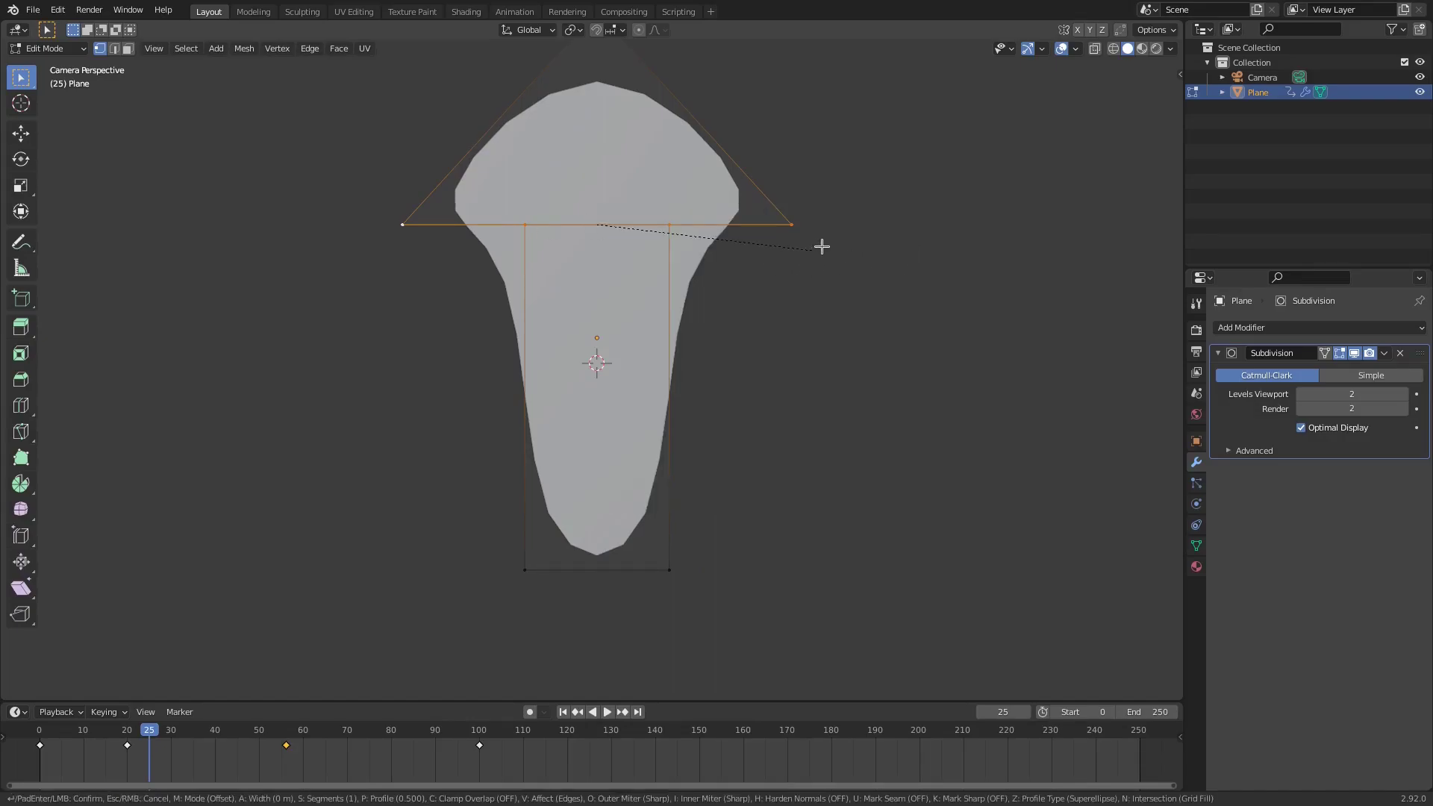
scroll(830, 245, "down", 1)
scroll(839, 281, "up", 3)
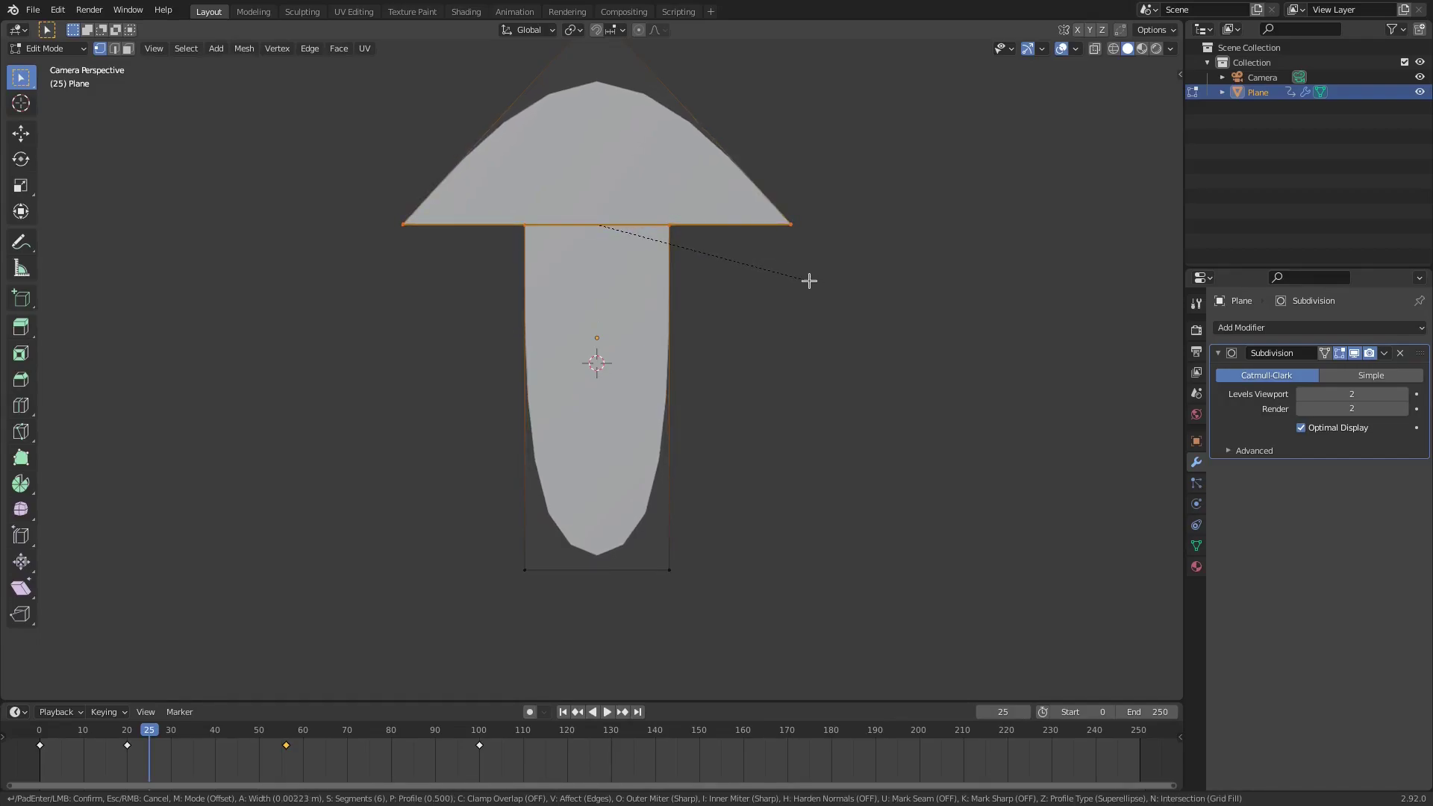
left_click(809, 281)
scroll(797, 242, "up", 3)
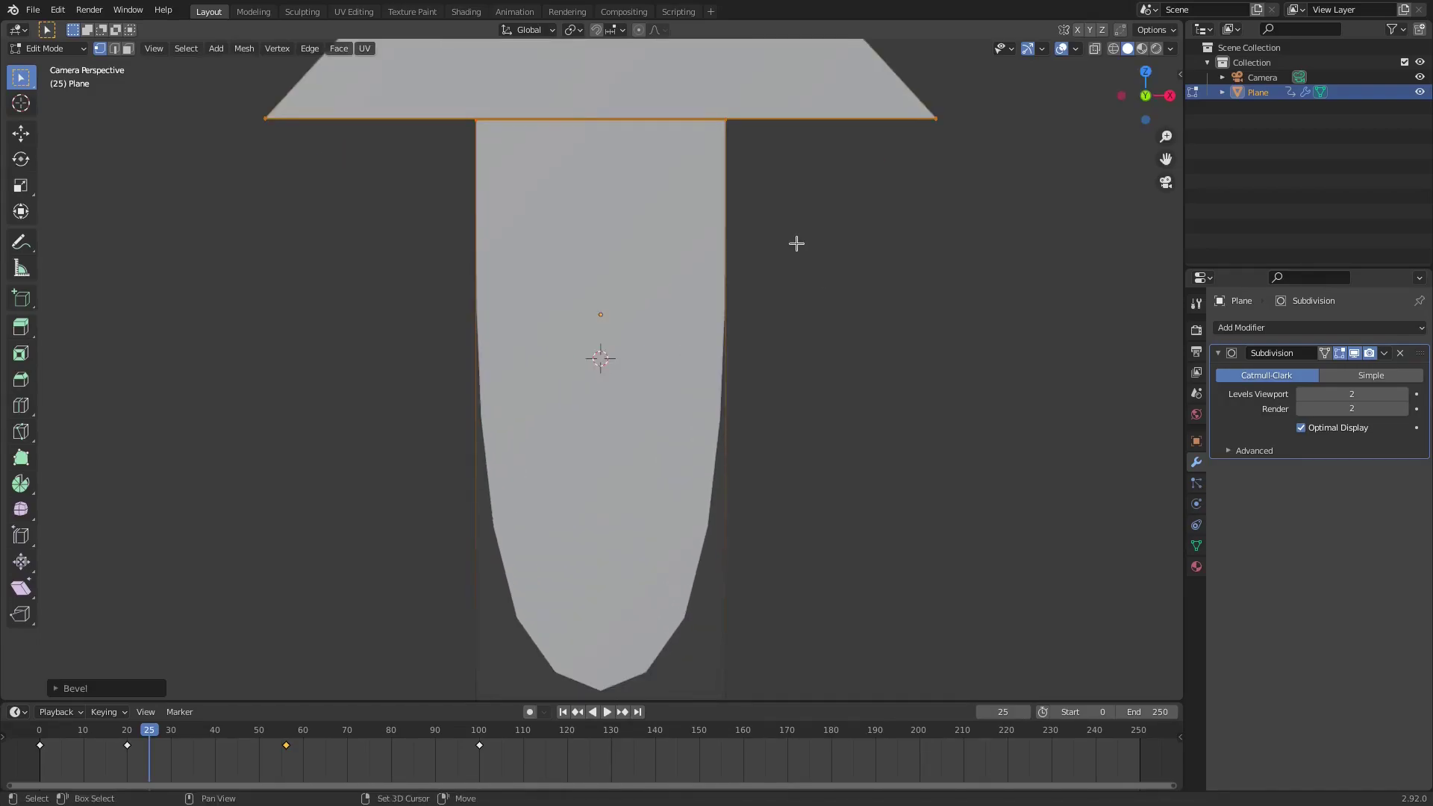
middle_click_drag(797, 242, 721, 411, "shift")
Inspect the smoothed arrow in Object Mode, then return to Edit Mode on the stem
key("Tab")
scroll(884, 293, "up", 5)
middle_click_drag(952, 275, 537, 438, "shift")
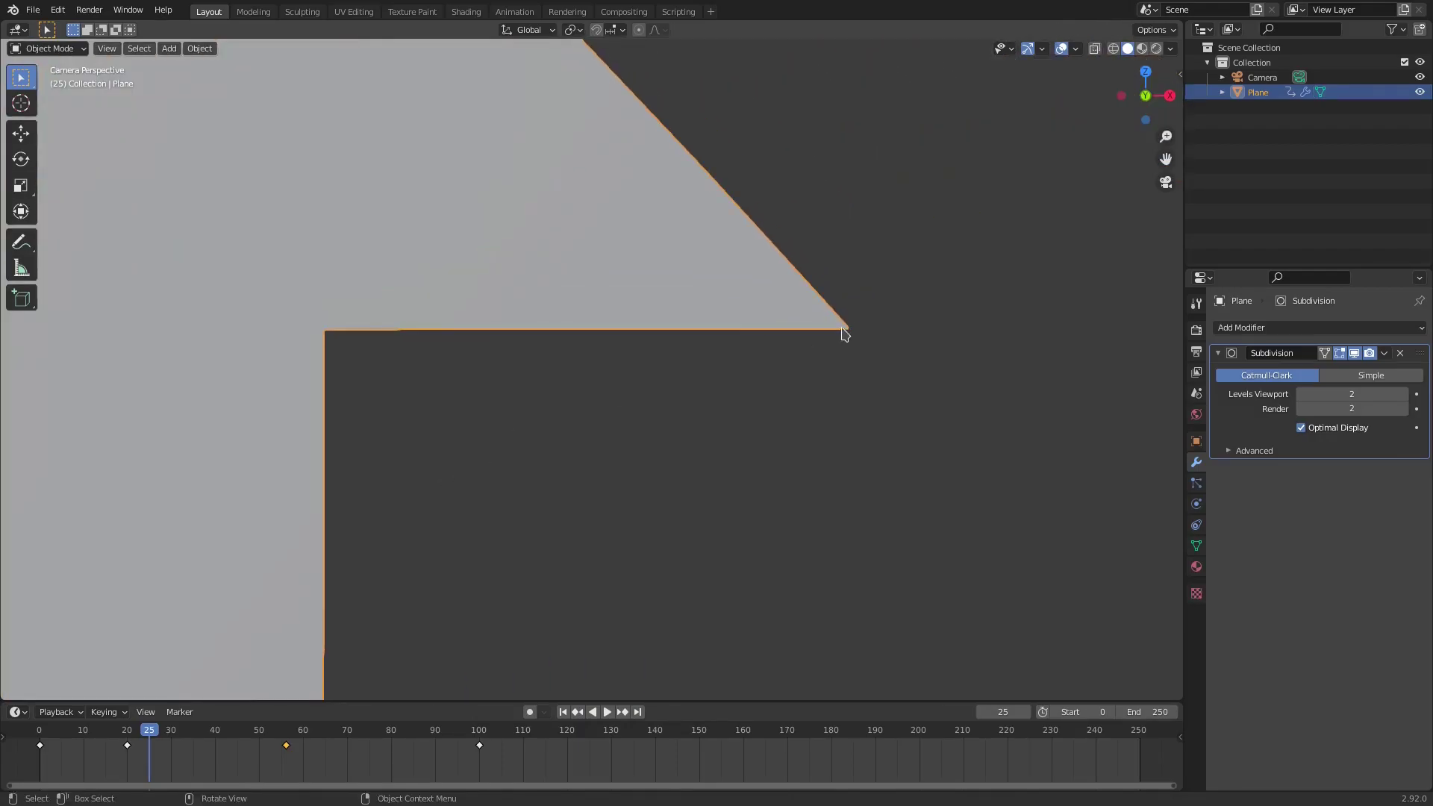
scroll(726, 384, "down", 8)
scroll(601, 461, "up", 3)
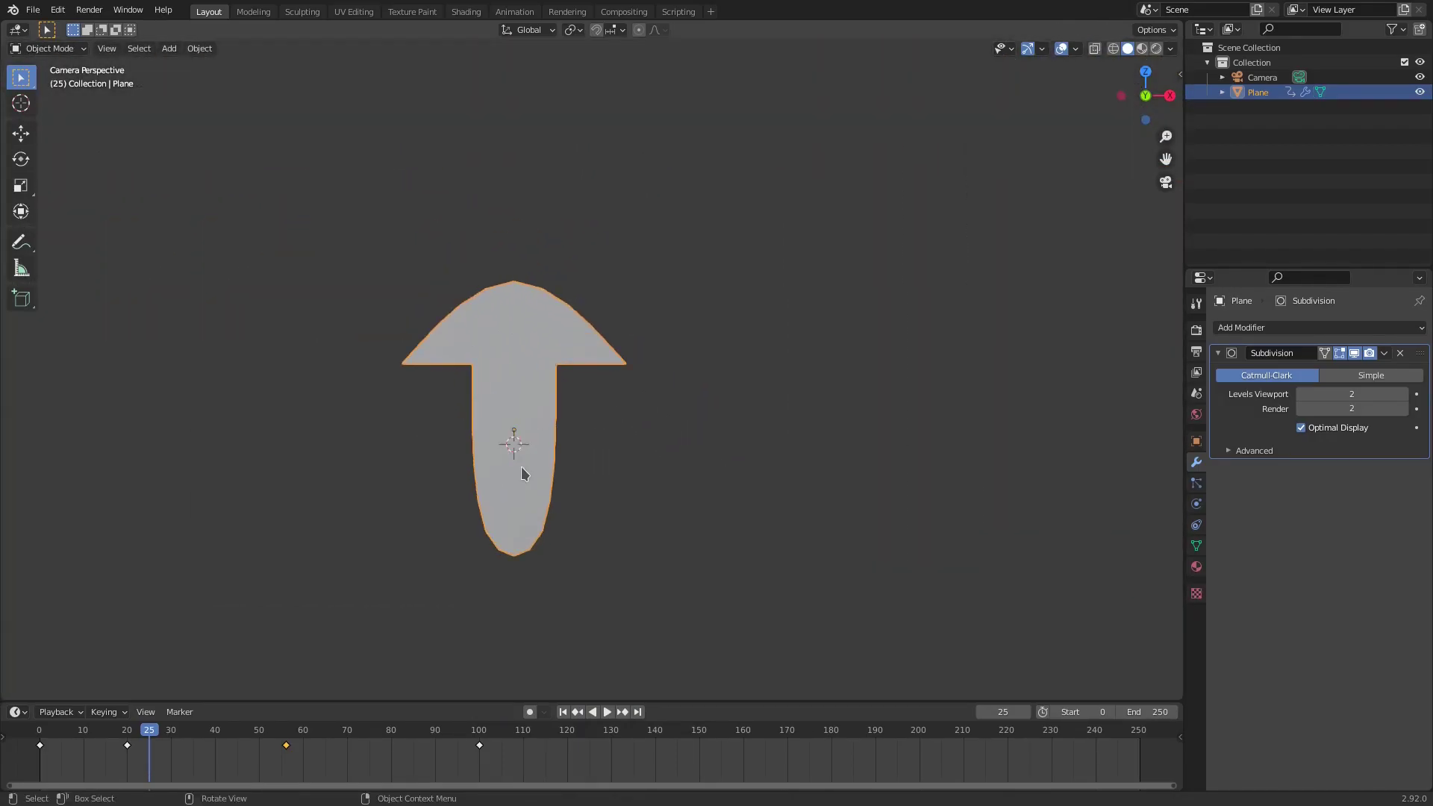
middle_click_drag(518, 455, 589, 394, "shift")
scroll(694, 406, "up", 2)
key("Tab")
scroll(670, 508, "up", 1)
middle_click_drag(629, 484, 619, 543, "shift")
left_click(505, 670)
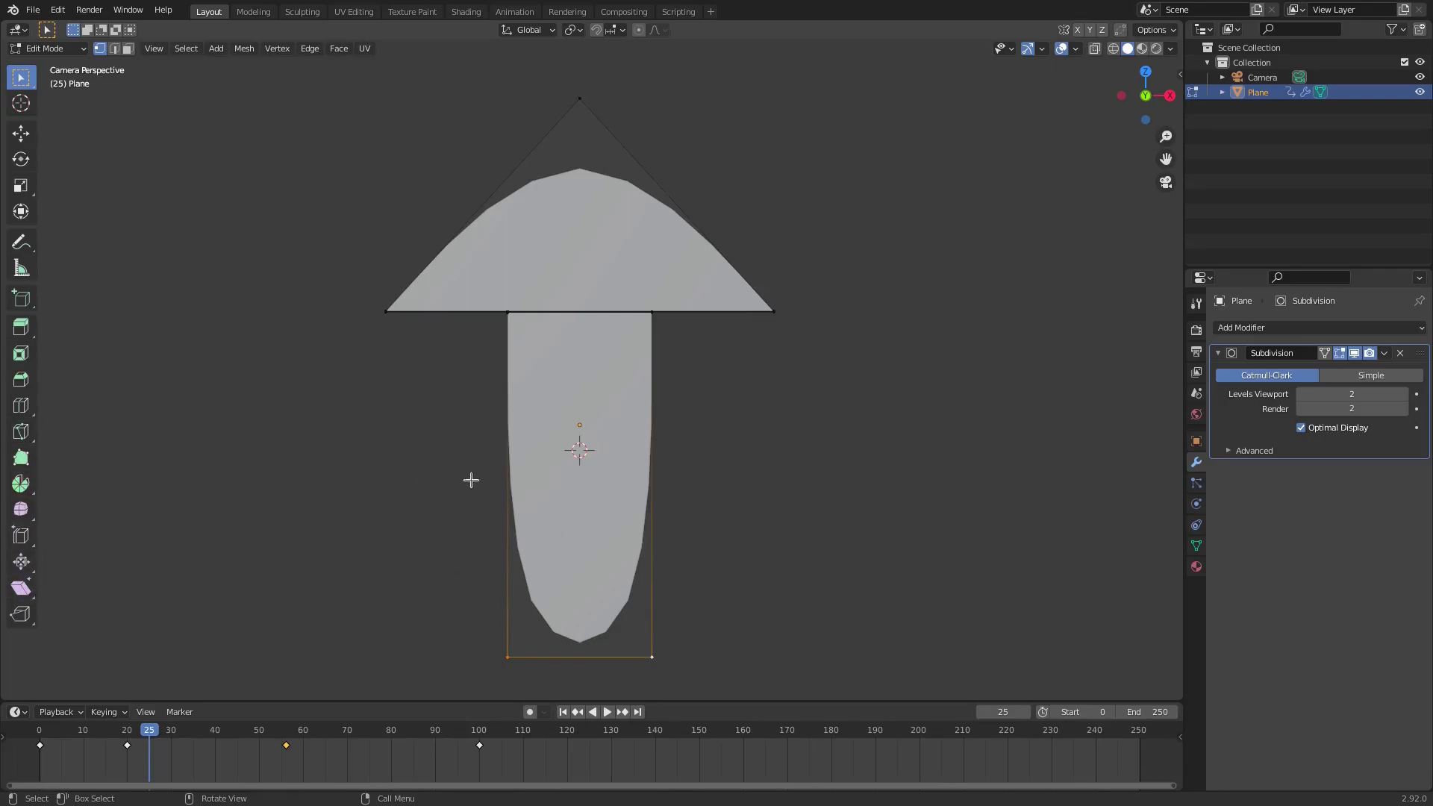
Add loop cuts along the stem's left and right sides, plus one across its middle
left_click(21, 409)
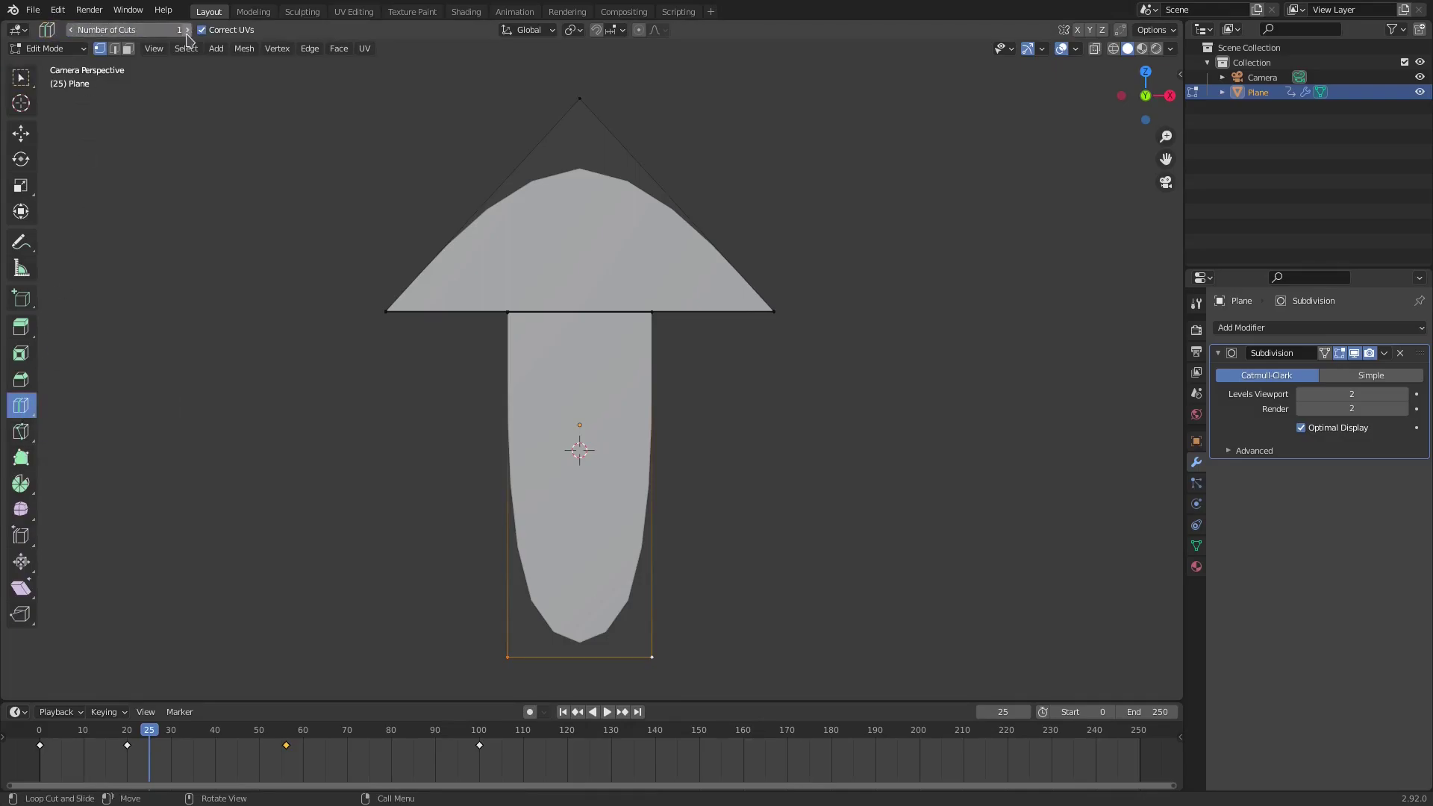
left_click(582, 661)
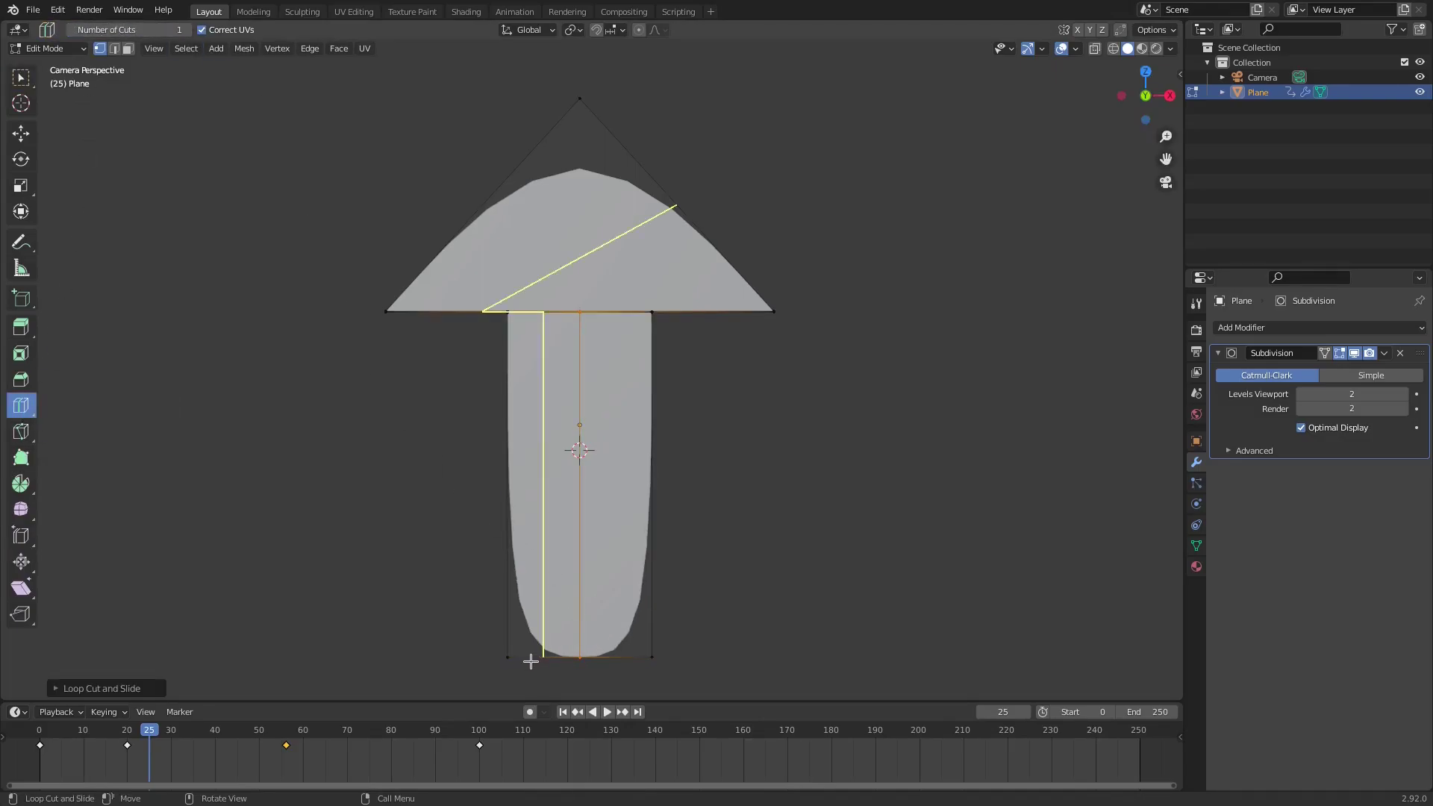
left_click(530, 662)
left_click(618, 658)
left_click(526, 657)
left_click(631, 656)
left_click(518, 655)
left_click(645, 657)
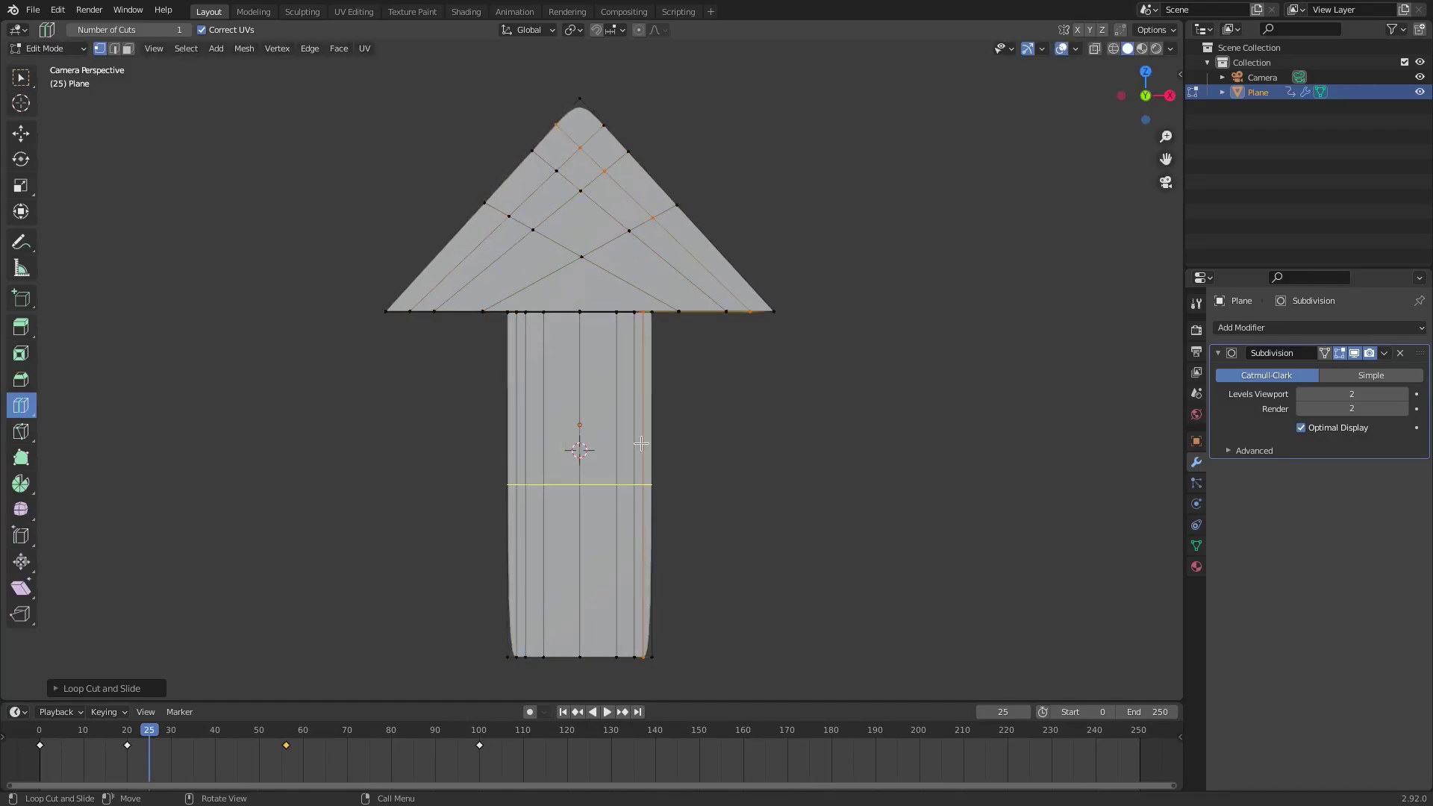
left_click(512, 656)
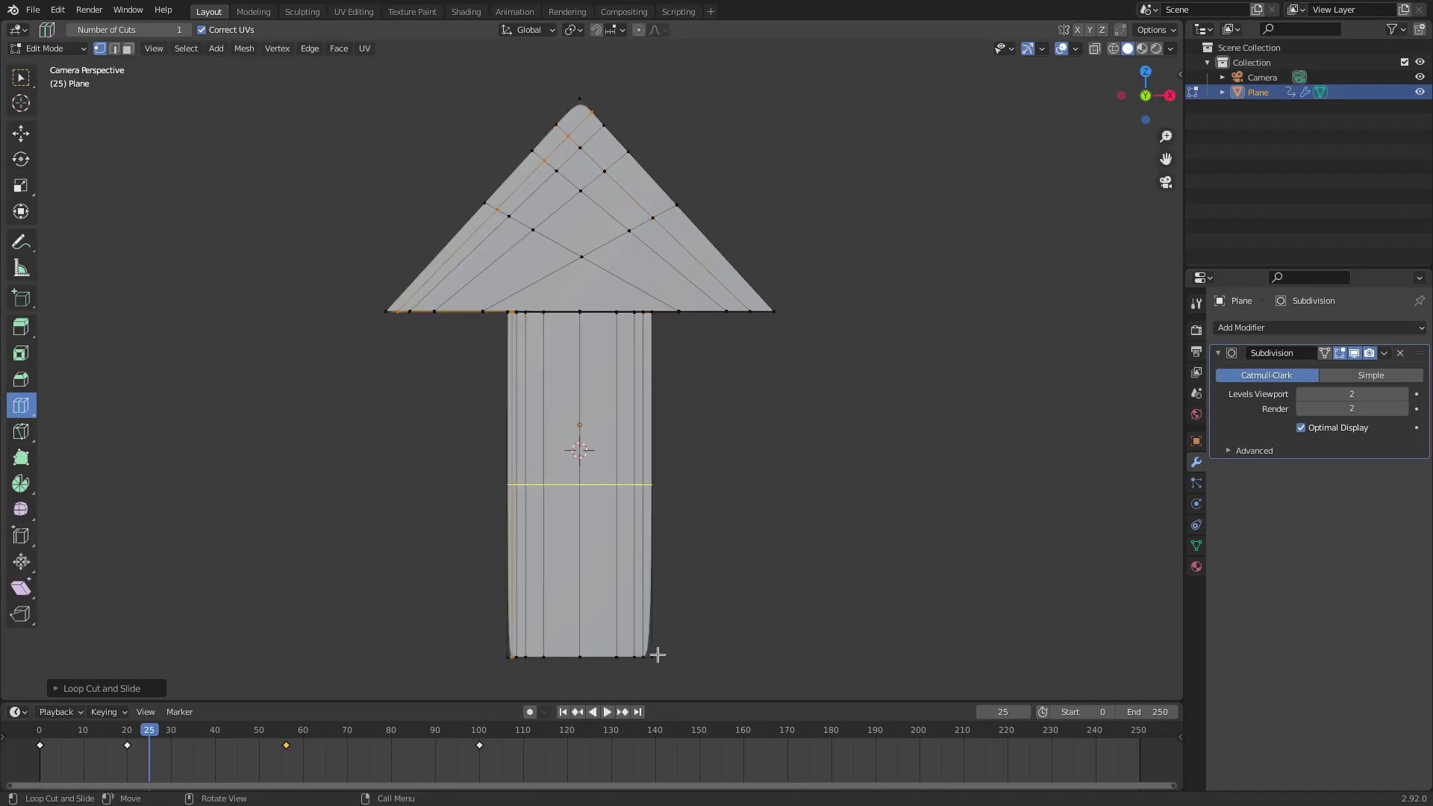
left_click(652, 657)
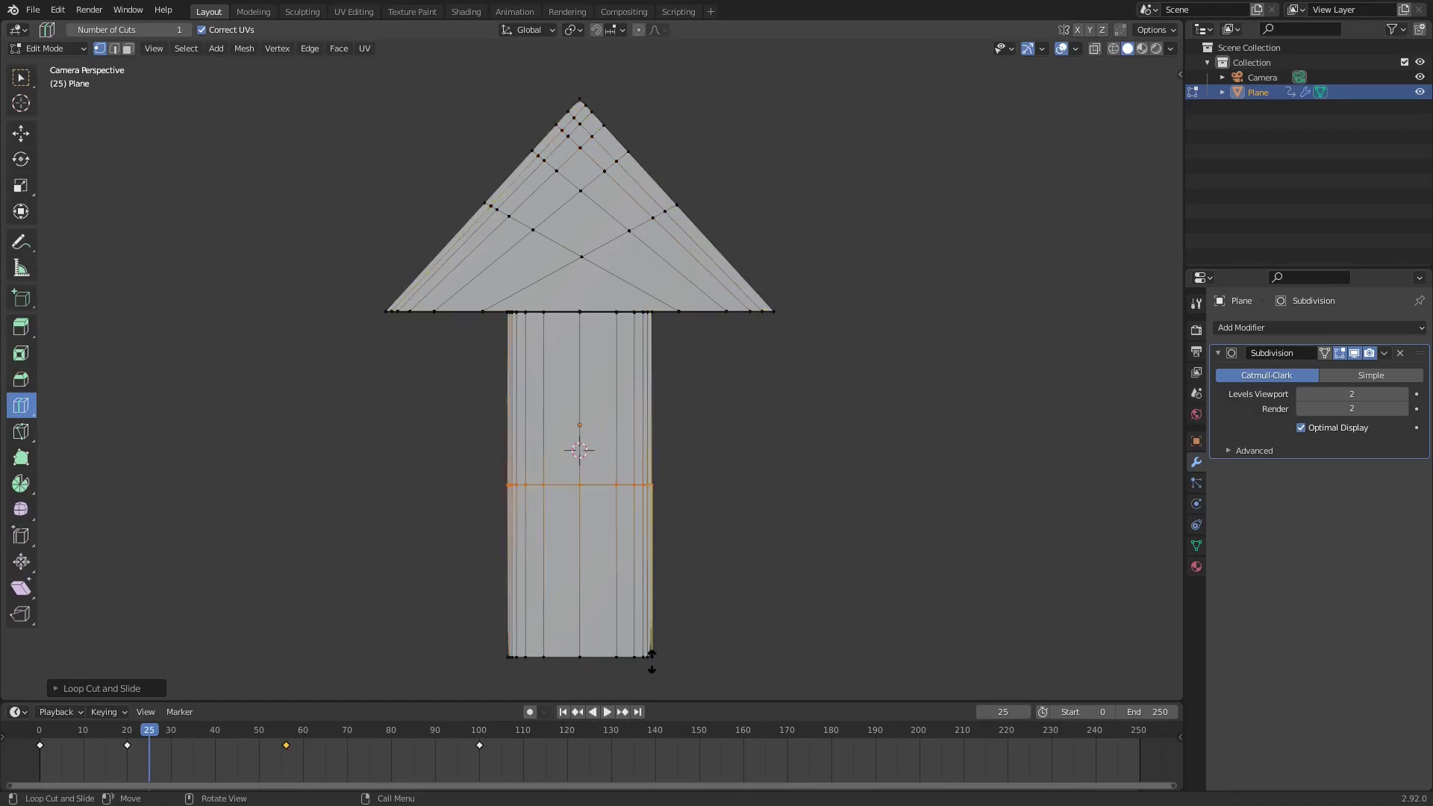
Reframe the stem and add one more loop cut close to its right edge
scroll(672, 681, "up", 4)
scroll(659, 448, "down", 5, "shift")
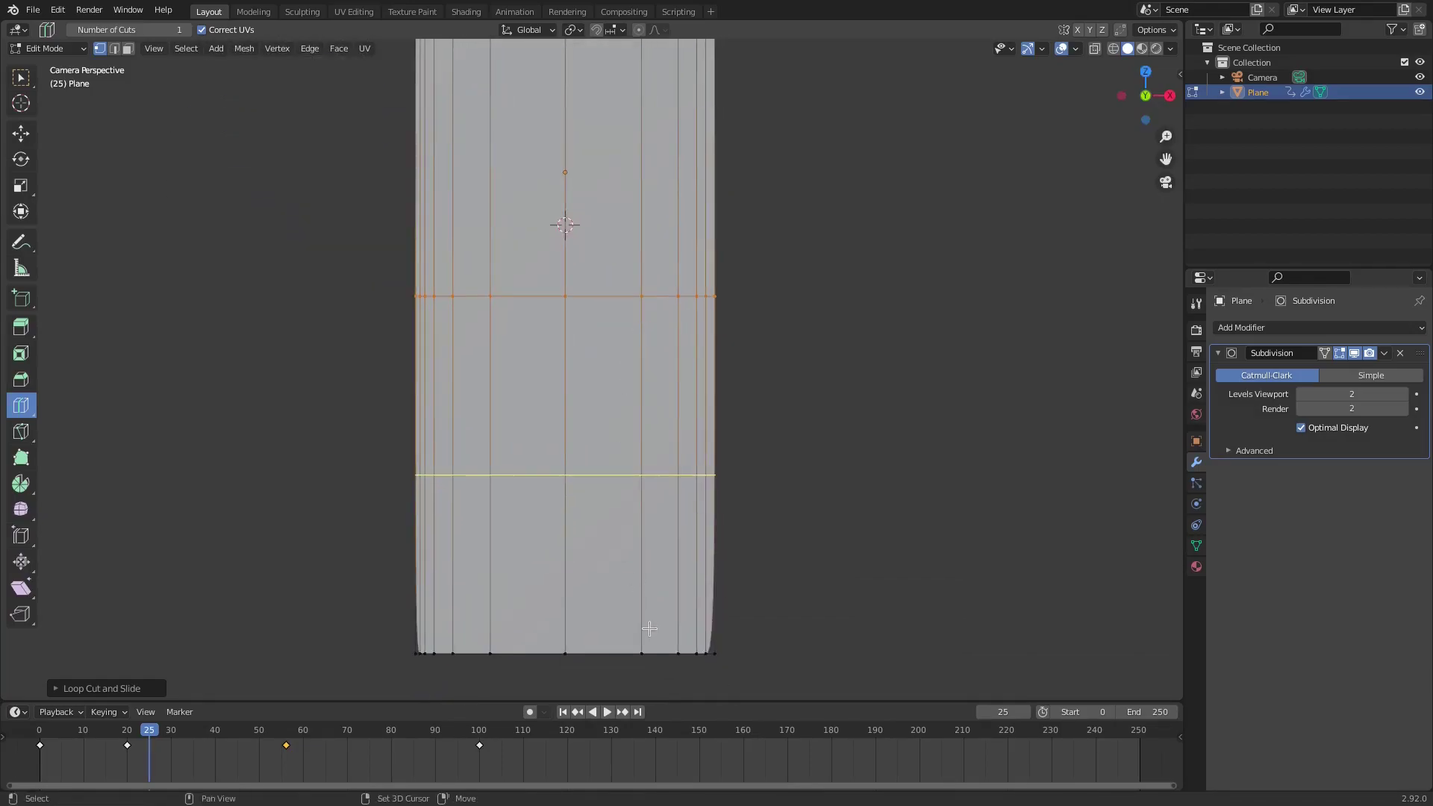
middle_click_drag(649, 629, 654, 532, "shift")
scroll(758, 577, "up", 2)
left_click(770, 642)
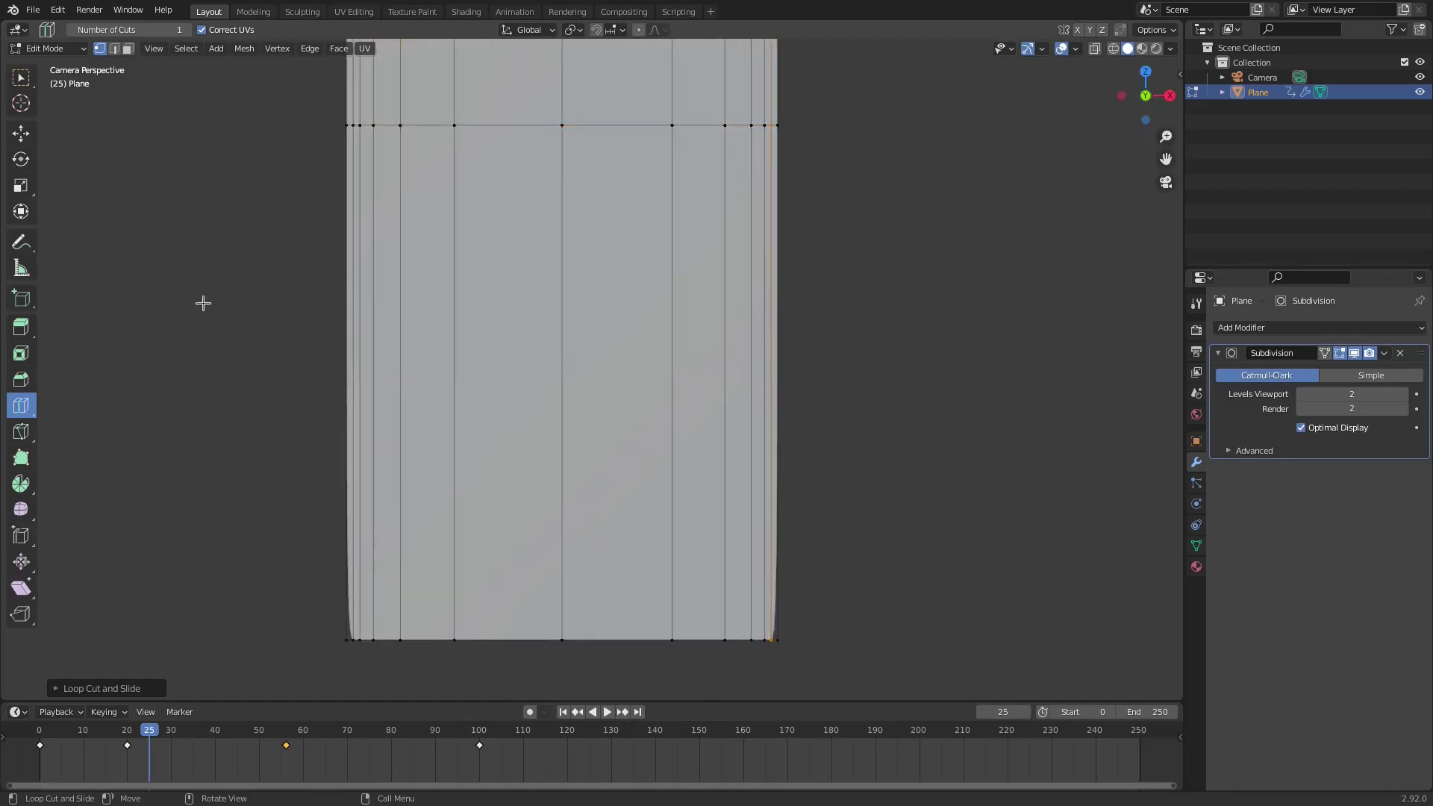
Box-select the stem's bottom row, then select only its middle bottom vertex
left_click(21, 77)
scroll(700, 579, "down", 3)
left_click_drag(797, 579, 319, 495)
left_click(580, 541)
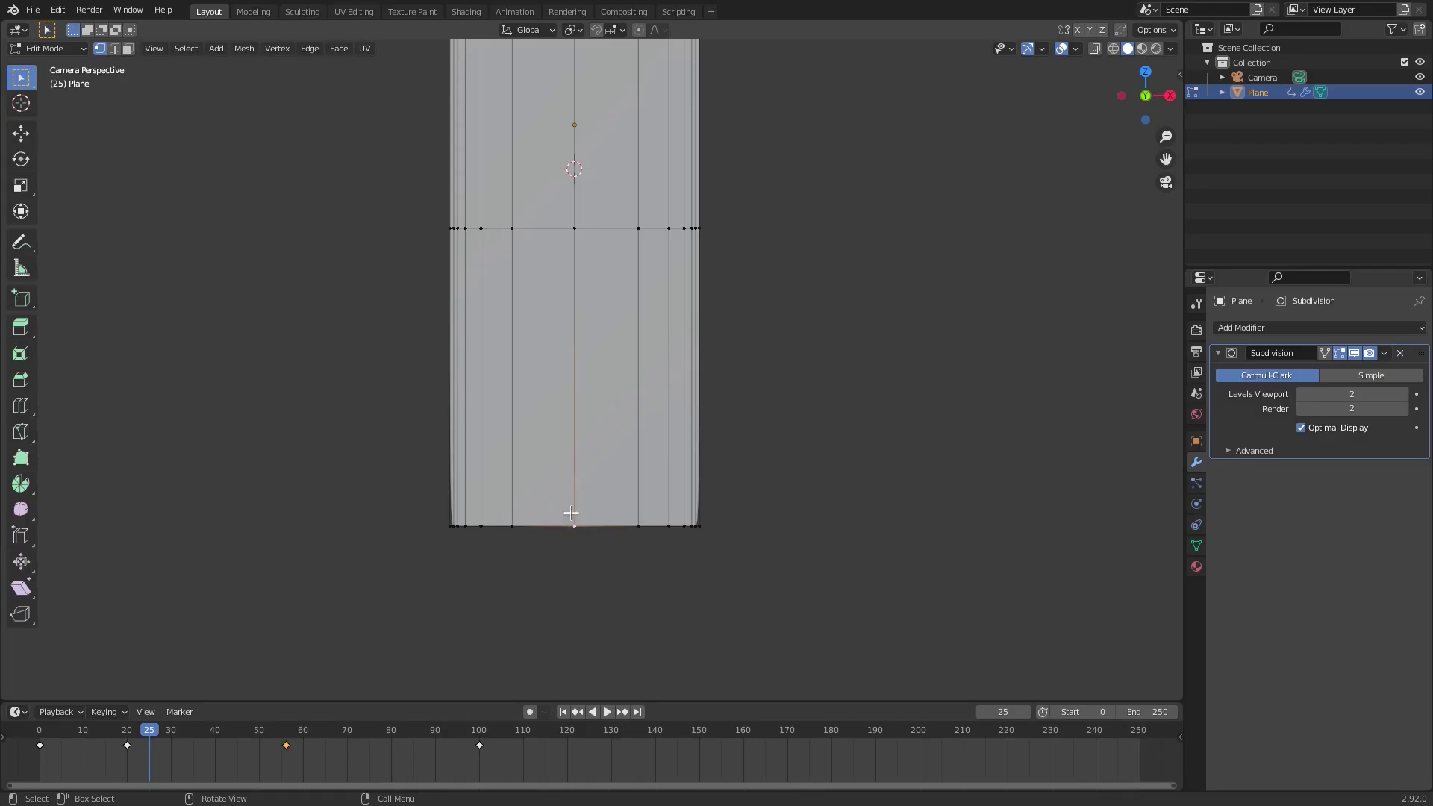
scroll(612, 417, "down", 3)
middle_click_drag(655, 307, 679, 500, "shift")
middle_click_drag(628, 617, 639, 480, "shift")
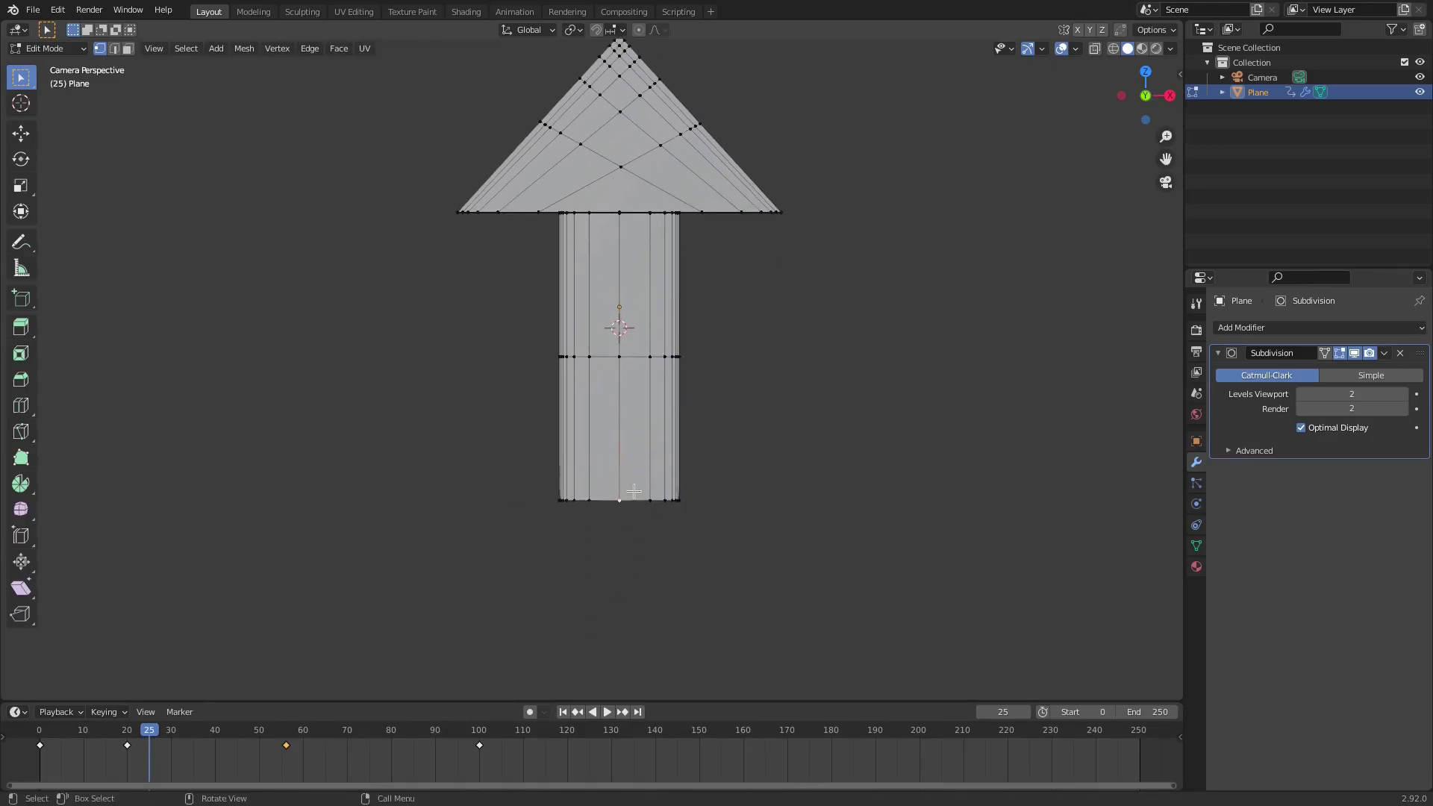
Try curving the tail by moving the bottom middle vertex along Z with proportional editing
scroll(651, 515, "up", 3)
middle_click_drag(674, 589, 643, 528, "shift")
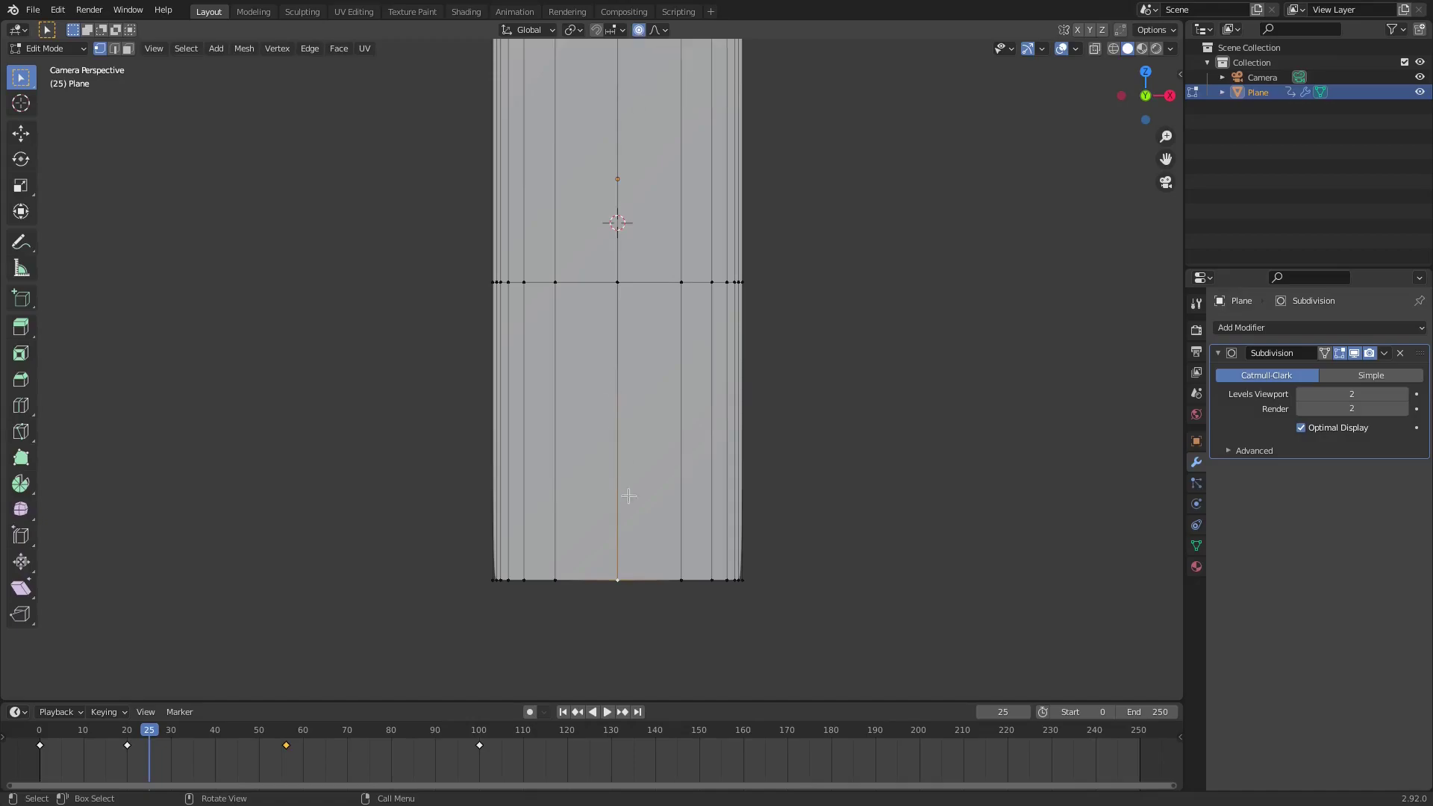
key("g")
key("z")
scroll(660, 441, "down", 3)
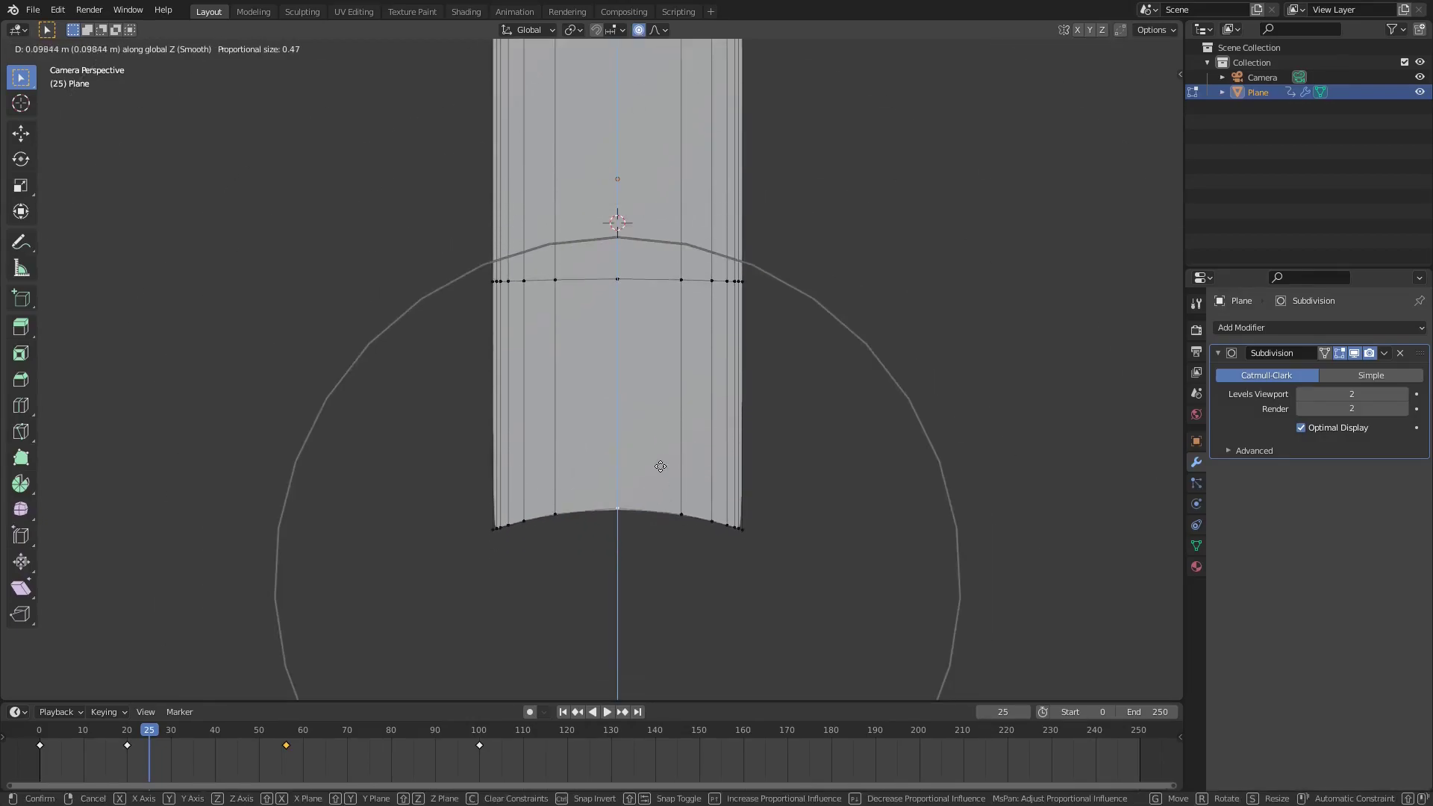
scroll(675, 523, "down", 4)
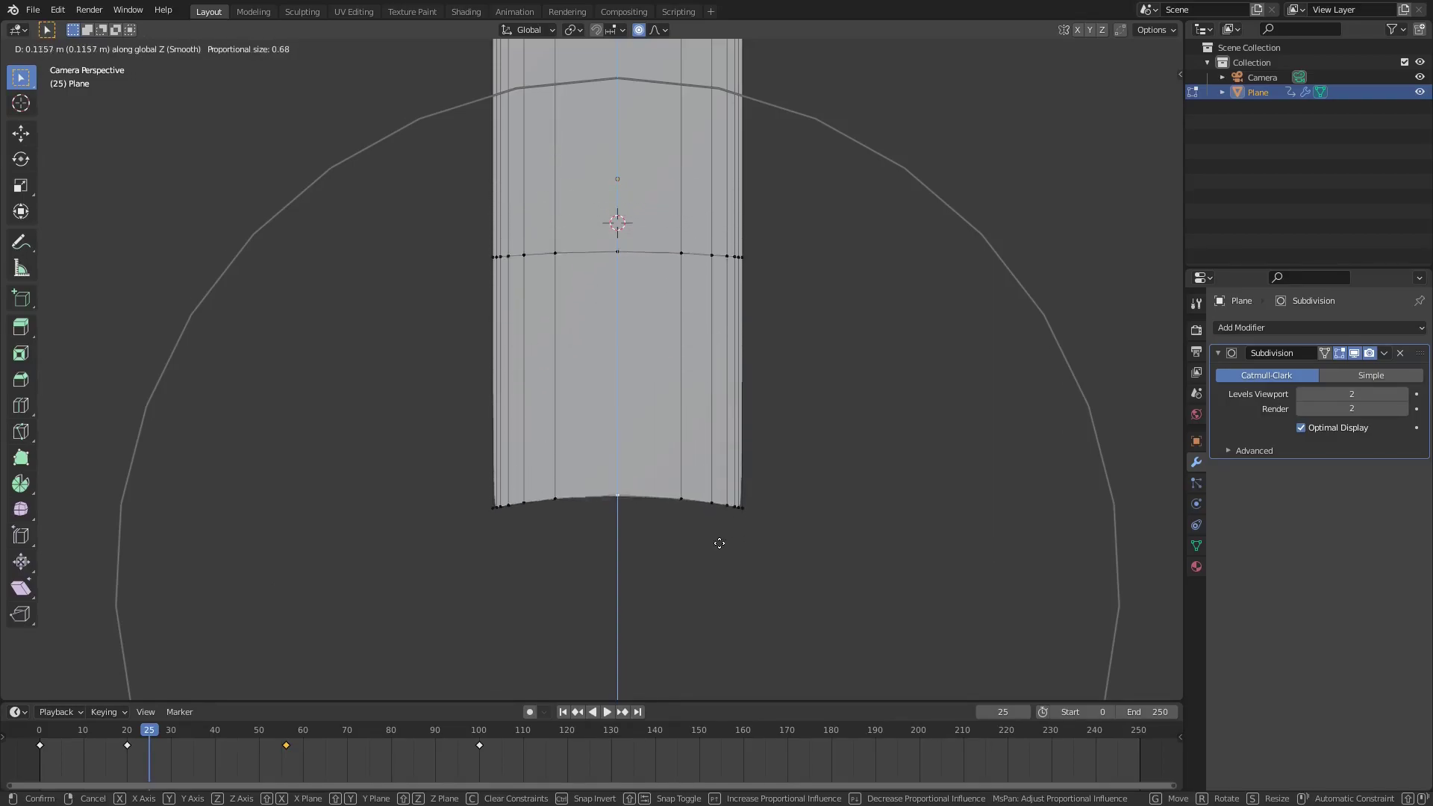
scroll(757, 425, "up", 10)
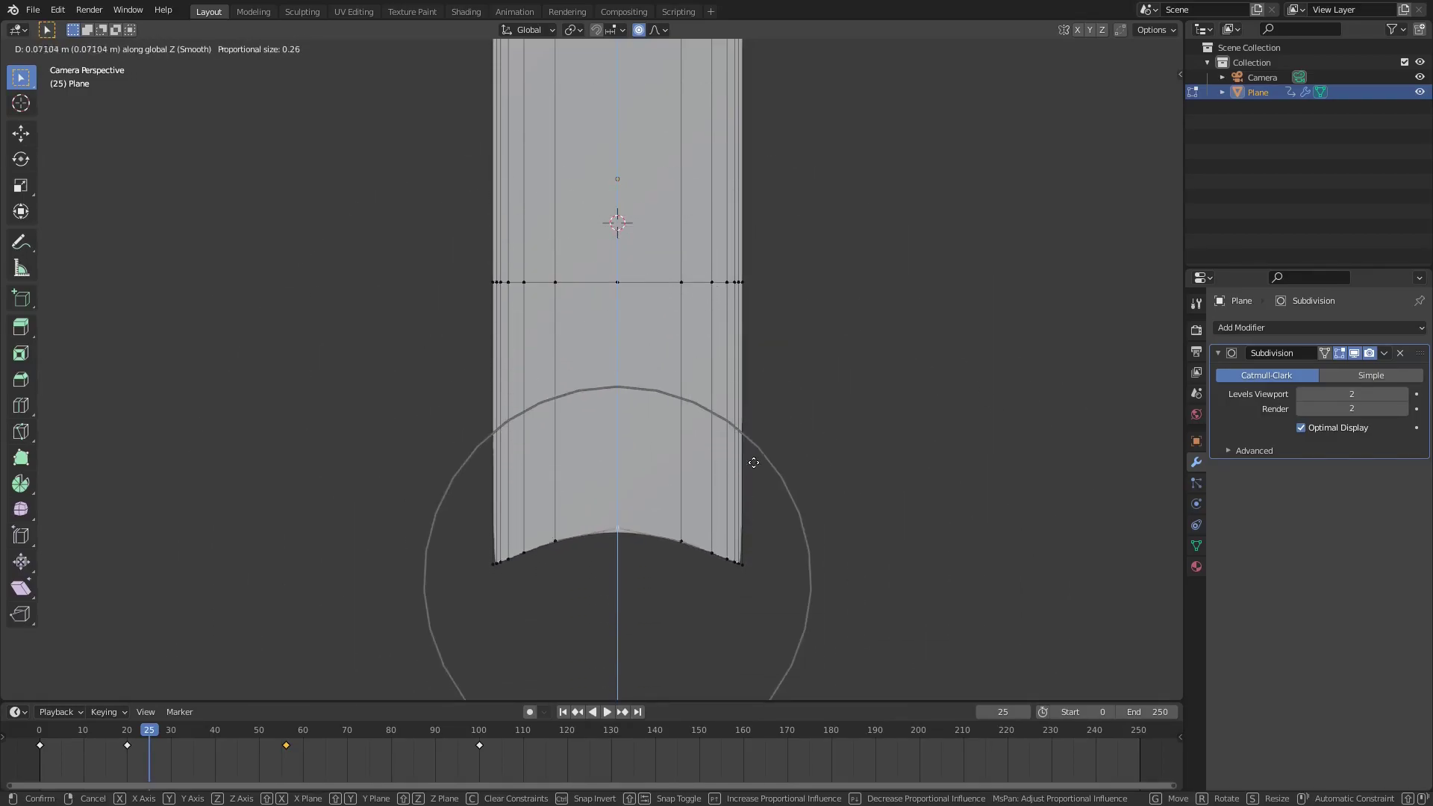
scroll(746, 642, "down", 4)
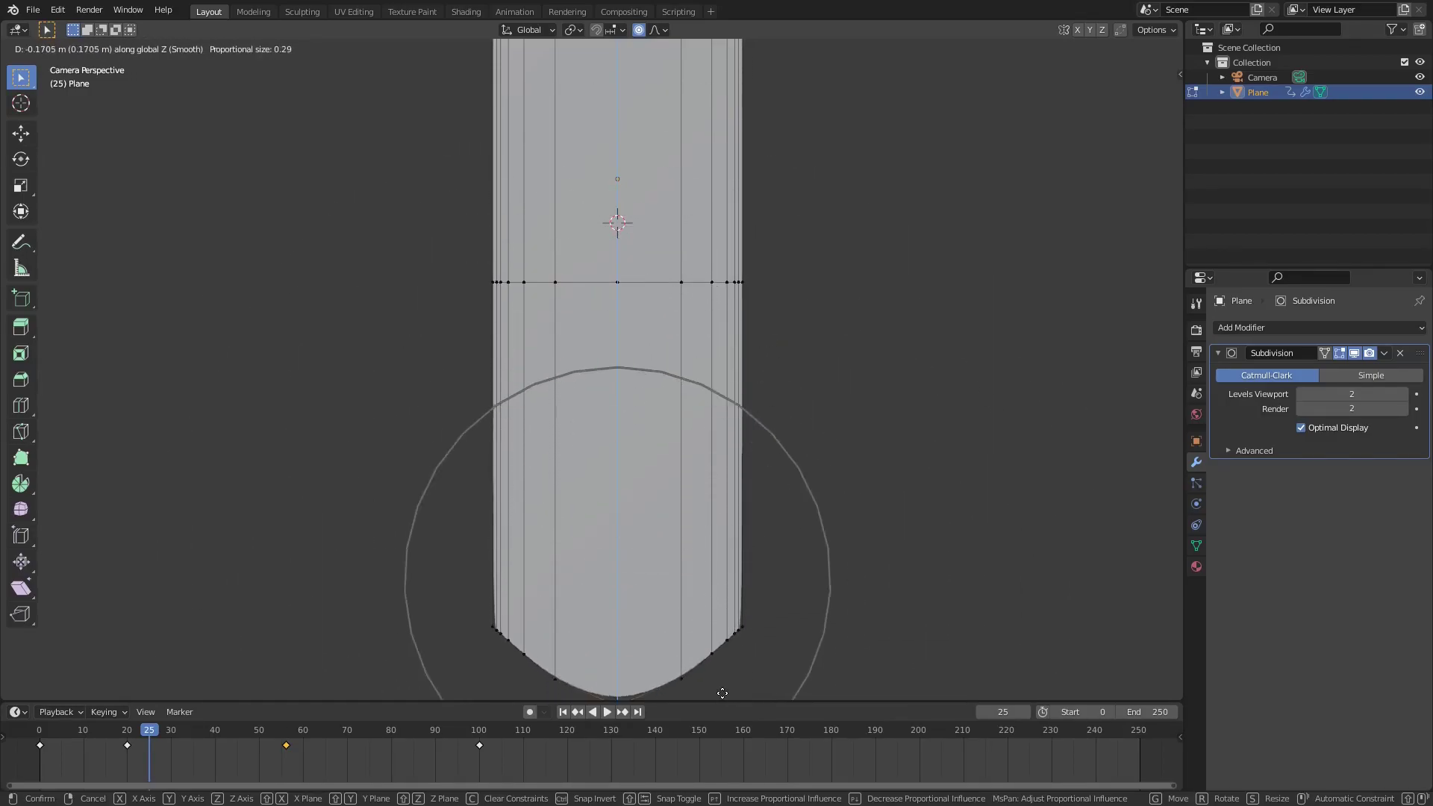
left_click(722, 640)
scroll(721, 637, "down", 3)
scroll(721, 636, "down", 2)
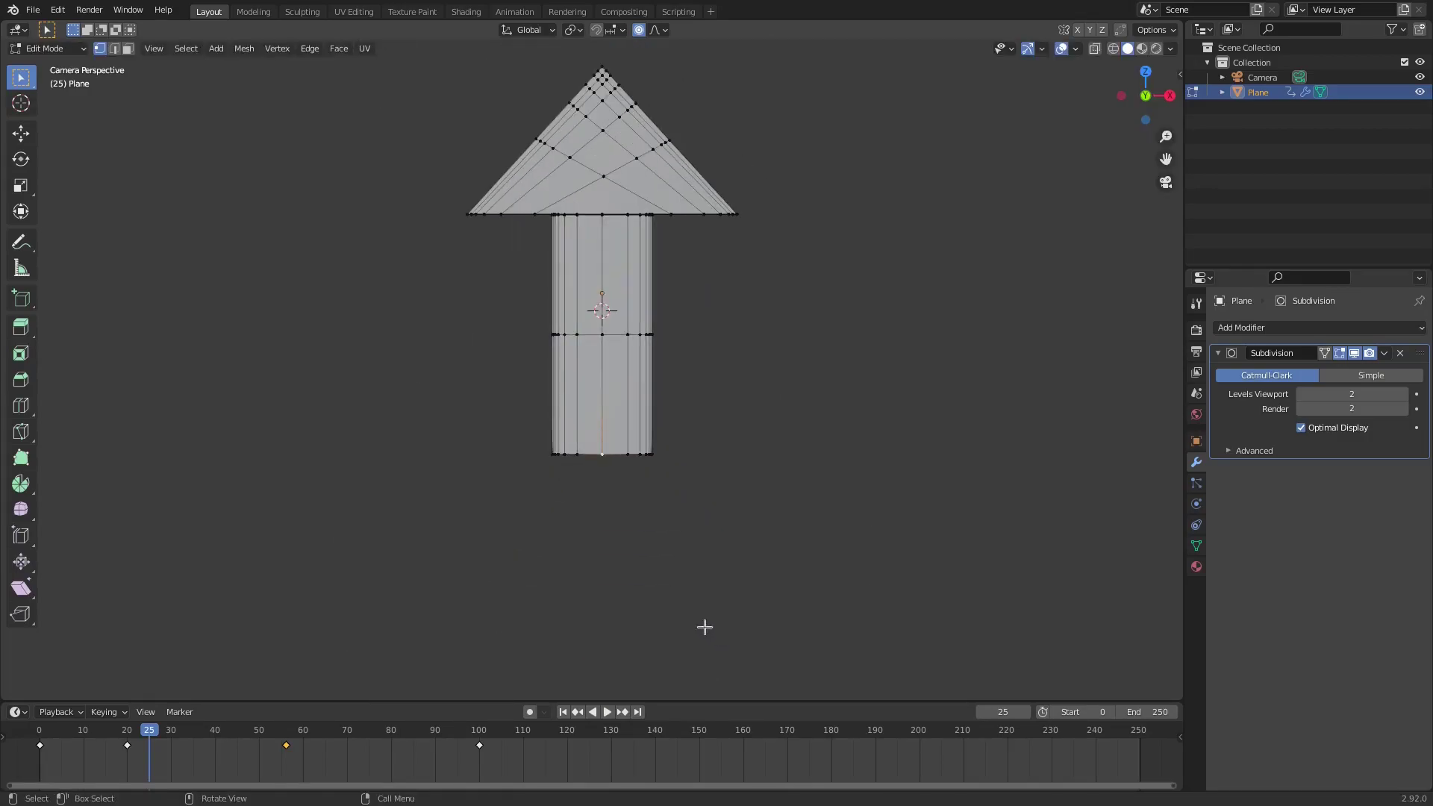
Add a Basis and a Key 1 shape key to the arrow mesh
left_click(1196, 546)
key("Tab")
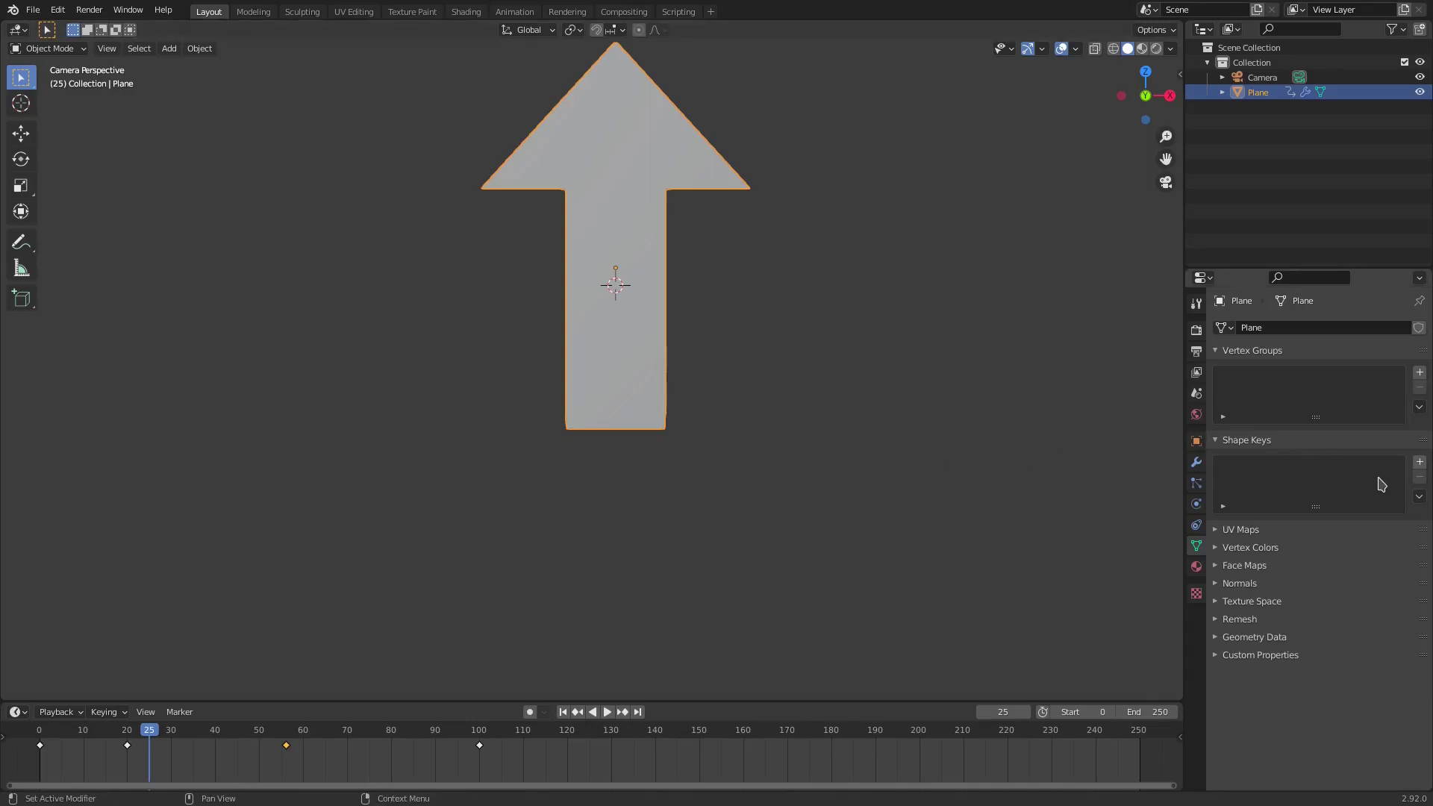
left_click(1419, 463)
left_click(1420, 463)
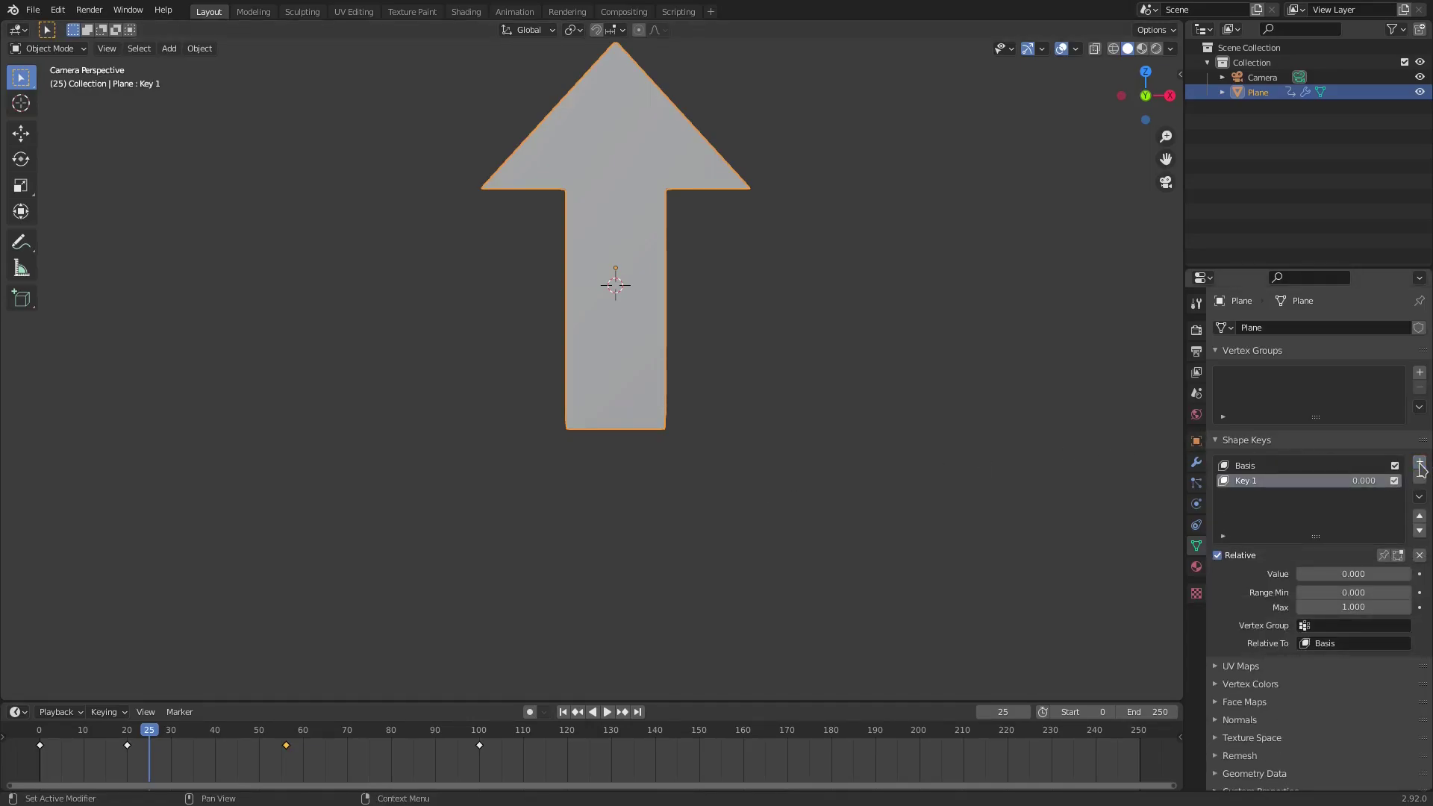
scroll(745, 419, "up", 2)
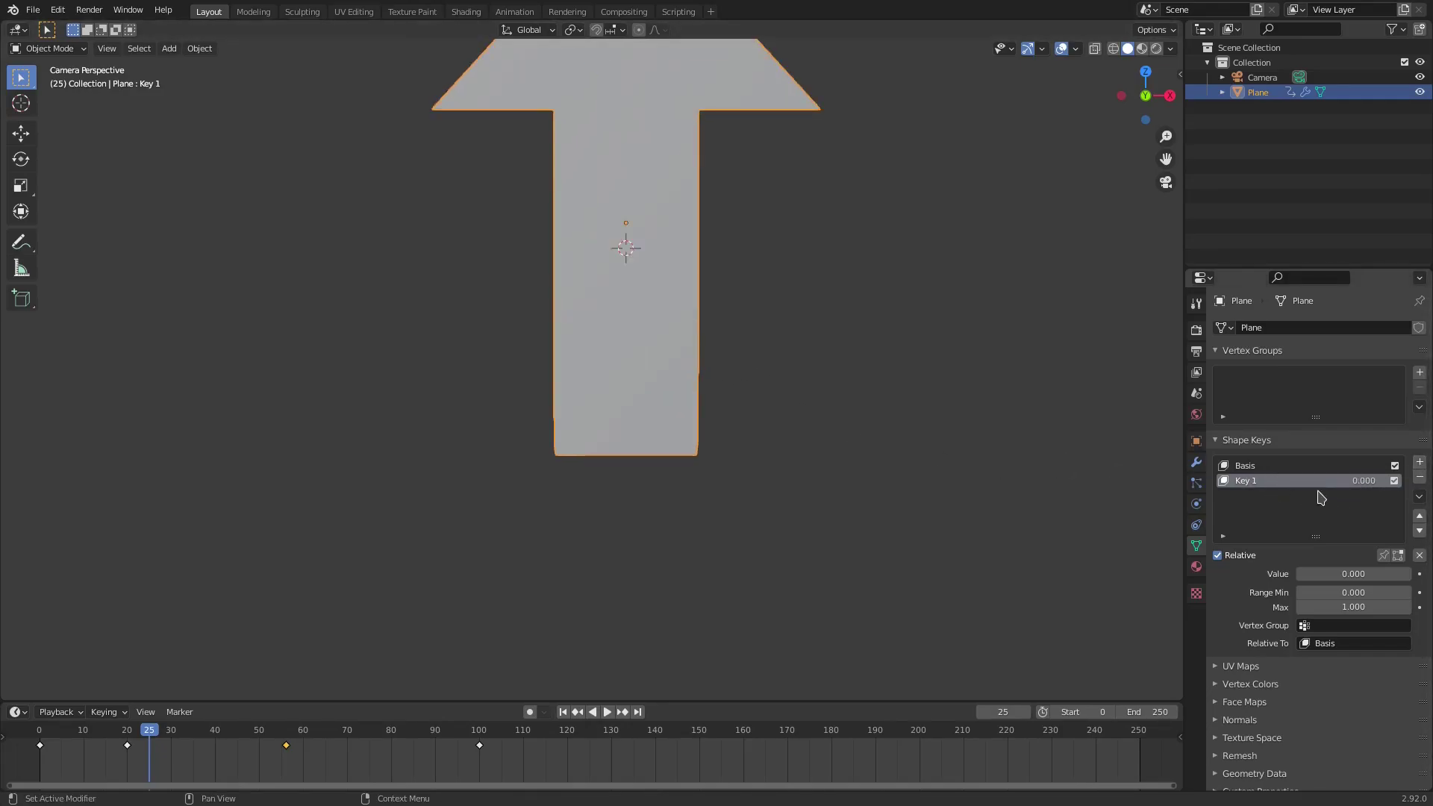
On Key 1, pull the tail's bottom down with proportional editing into a rounded point
key("Tab")
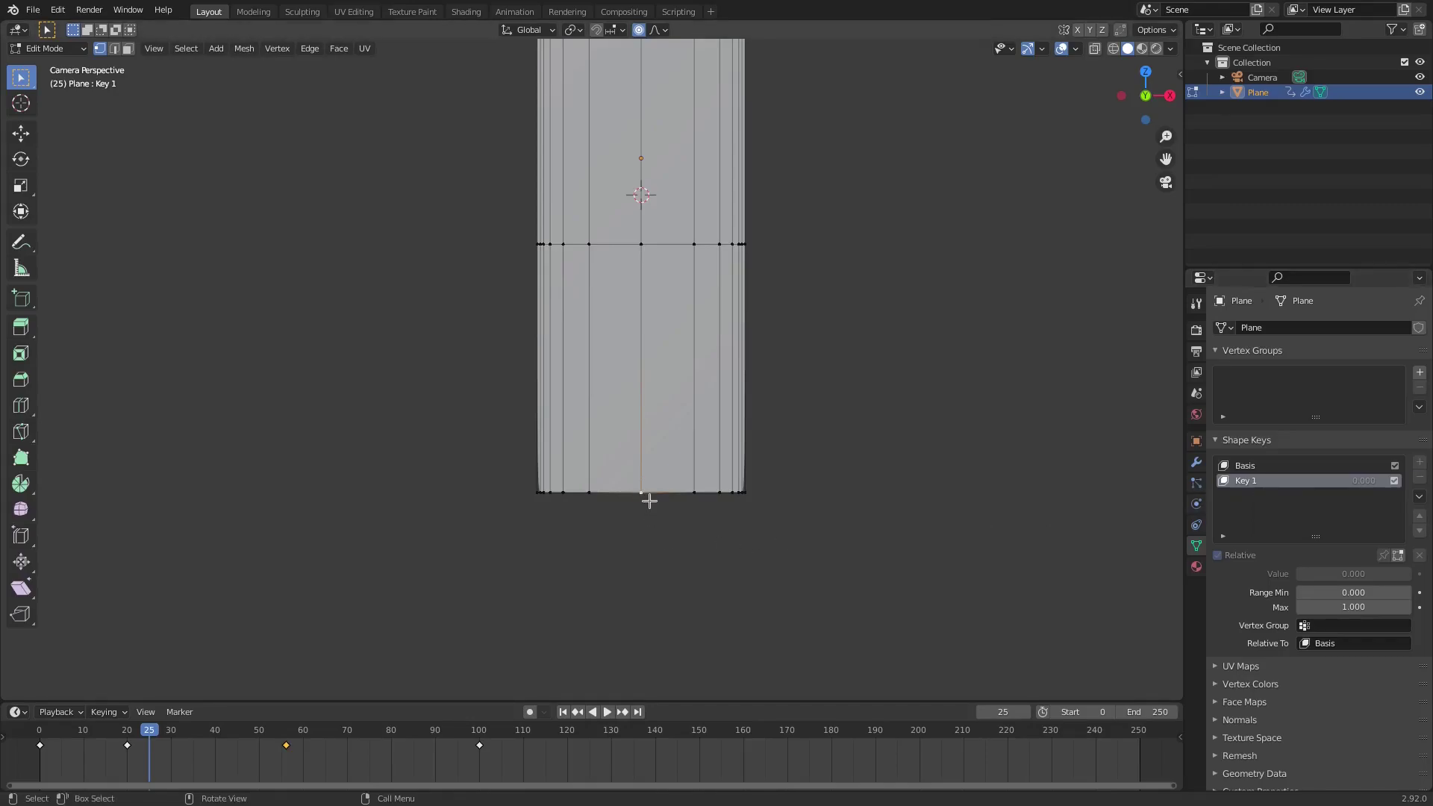
key("g")
key("z")
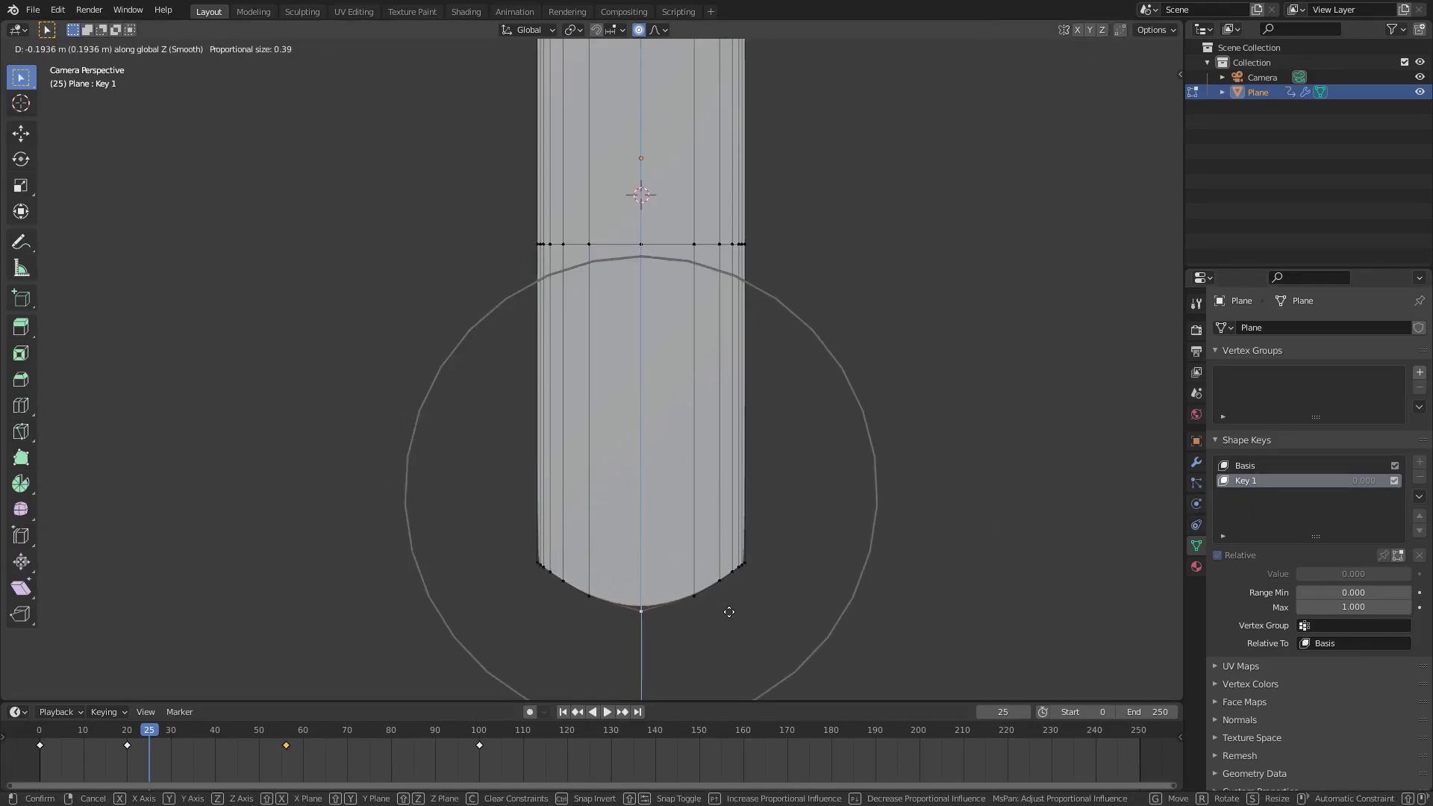
scroll(733, 618, "up", 4)
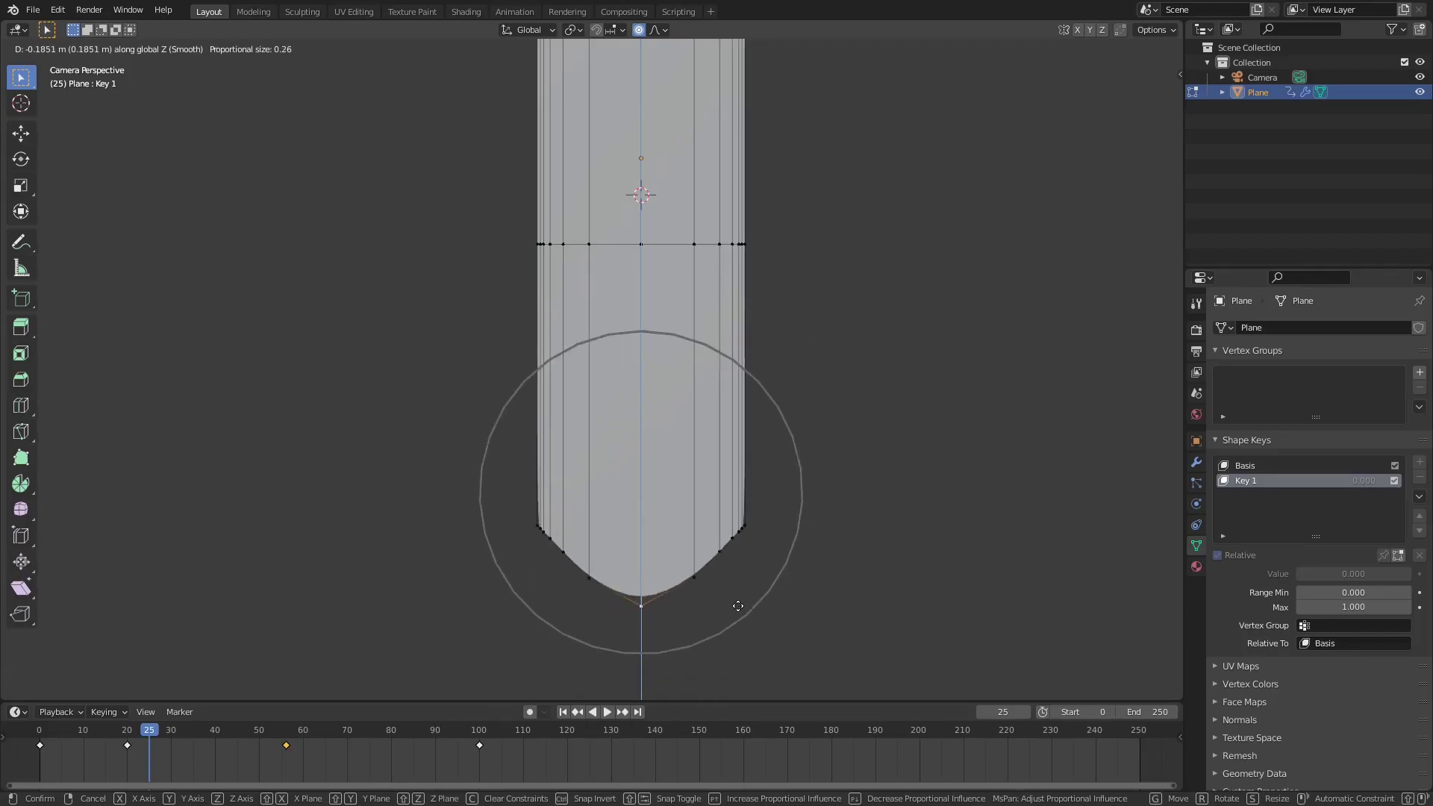
left_click(739, 606)
key("Tab")
scroll(739, 610, "down", 6)
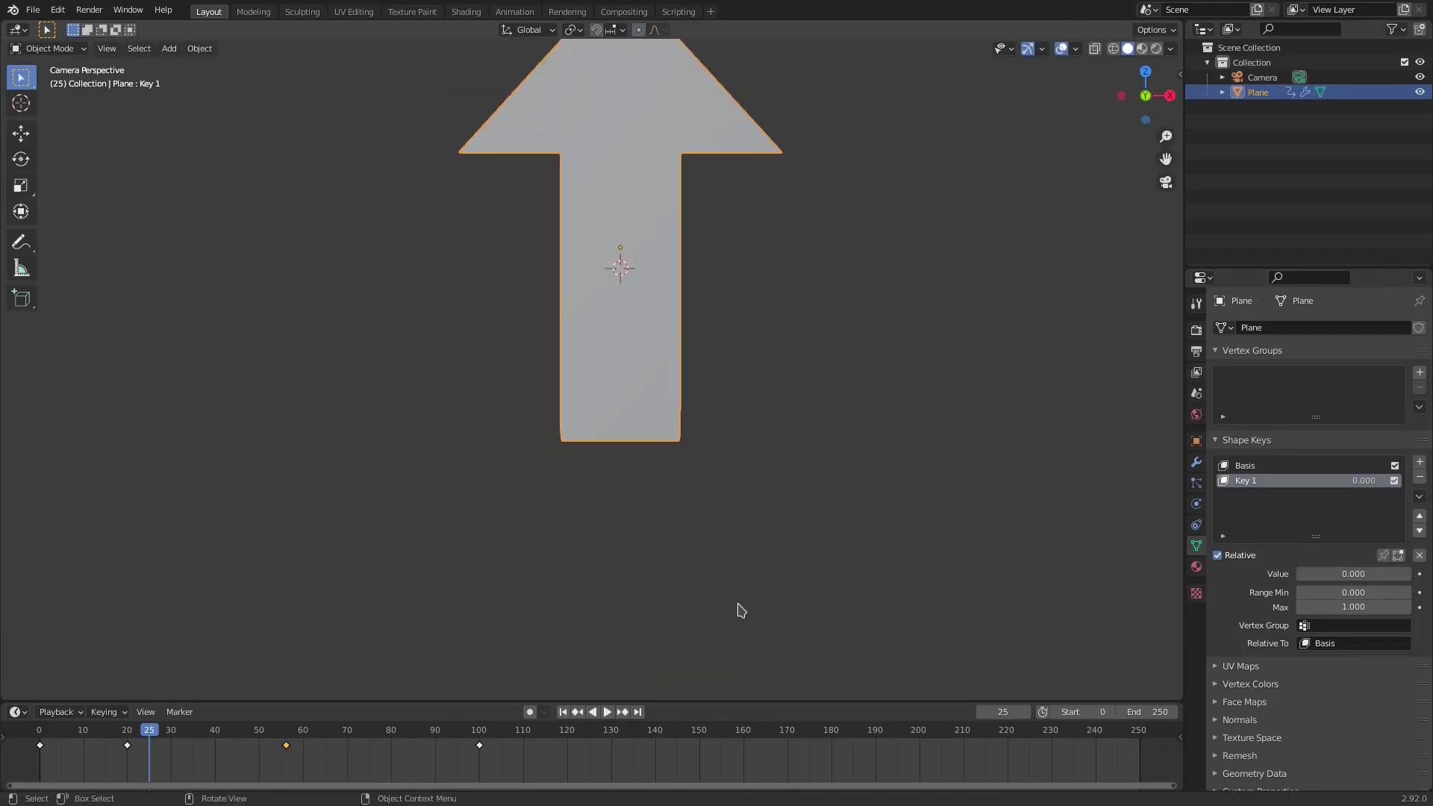
Keyframe Key 1 at full strength on frame 17
left_click_drag(1313, 577, 1408, 577)
scroll(608, 470, "up", 3)
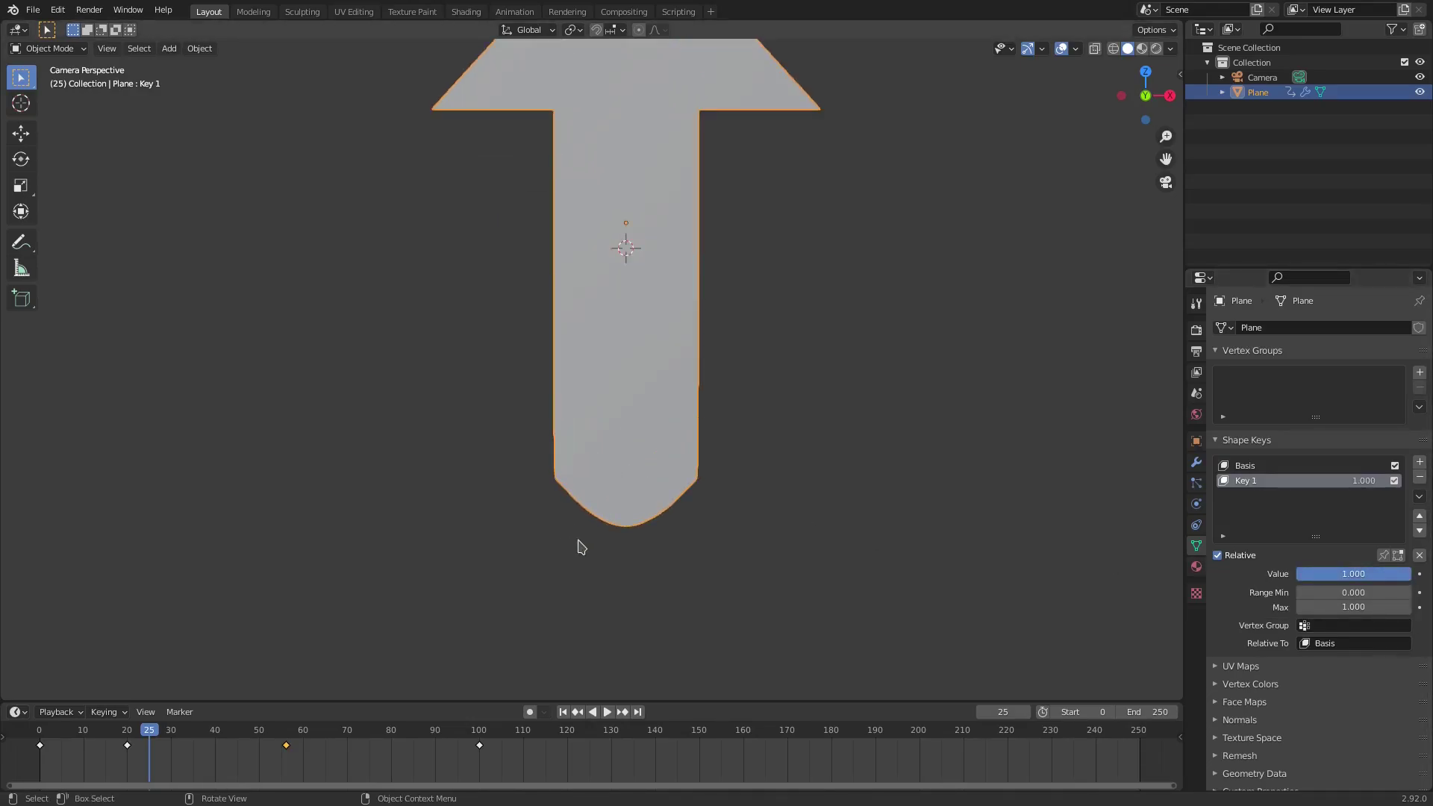
key("grave")
scroll(694, 541, "down", 4)
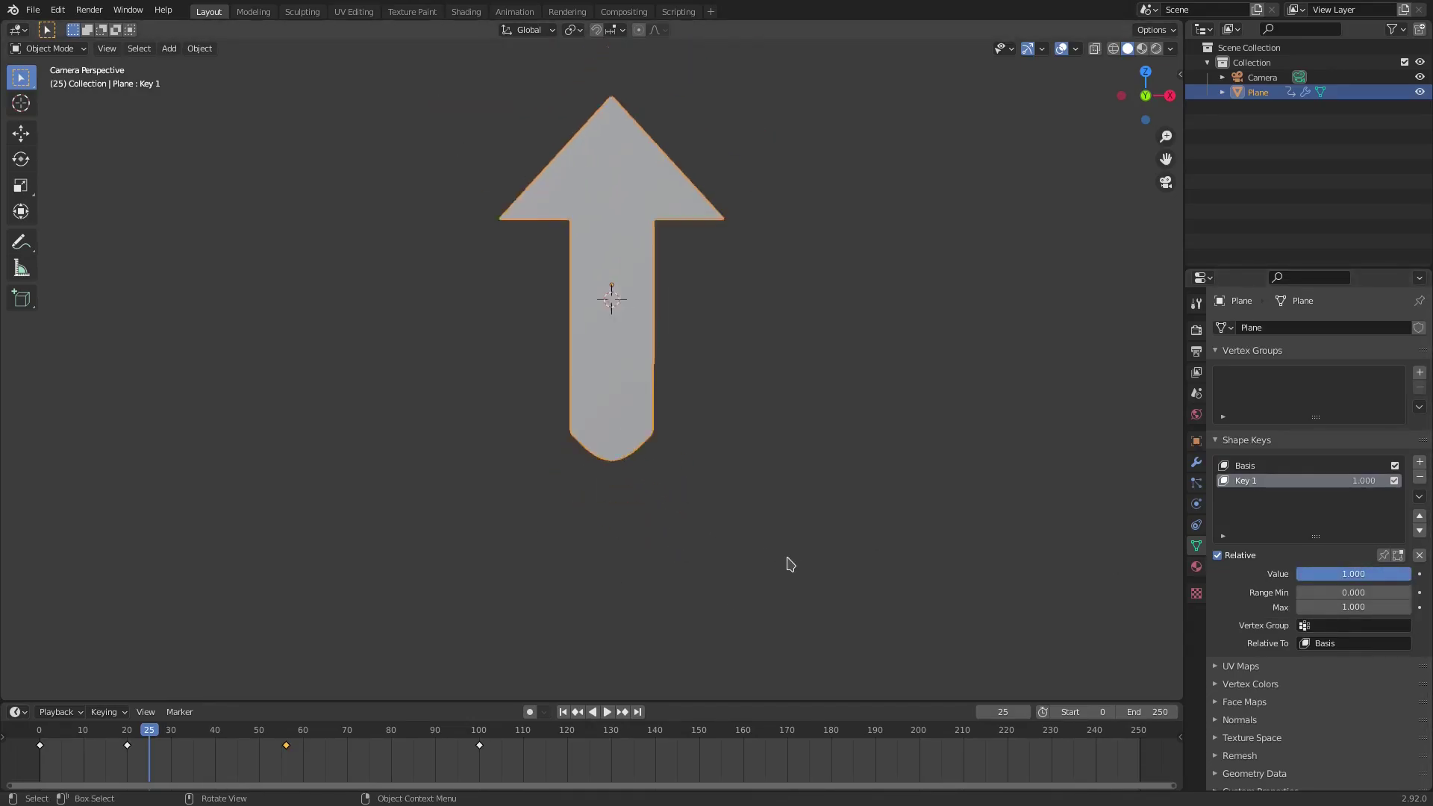
mouse_move(132, 730)
left_mouse_down()
mouse_move(56, 732)
mouse_move(116, 740)
left_mouse_up()
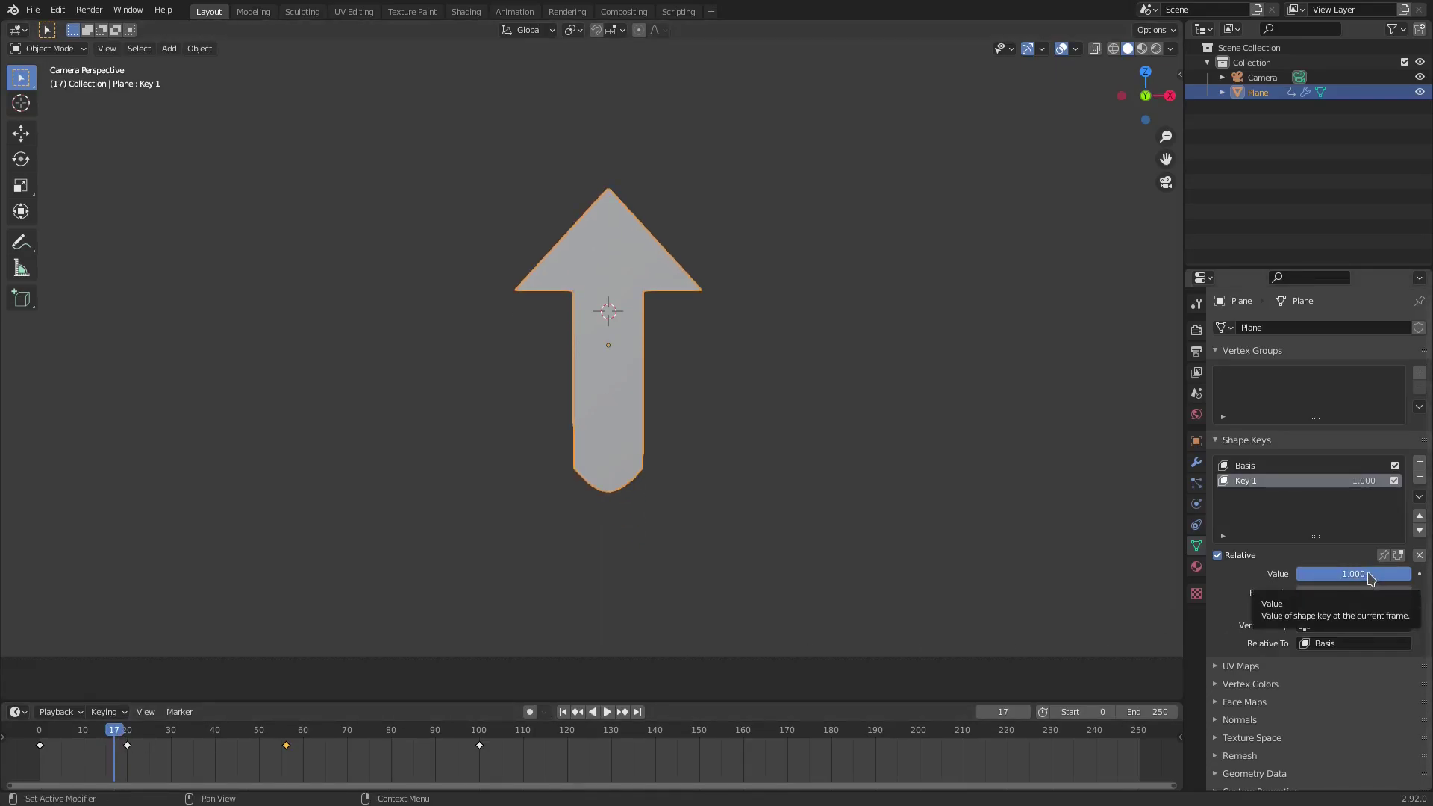
key("i")
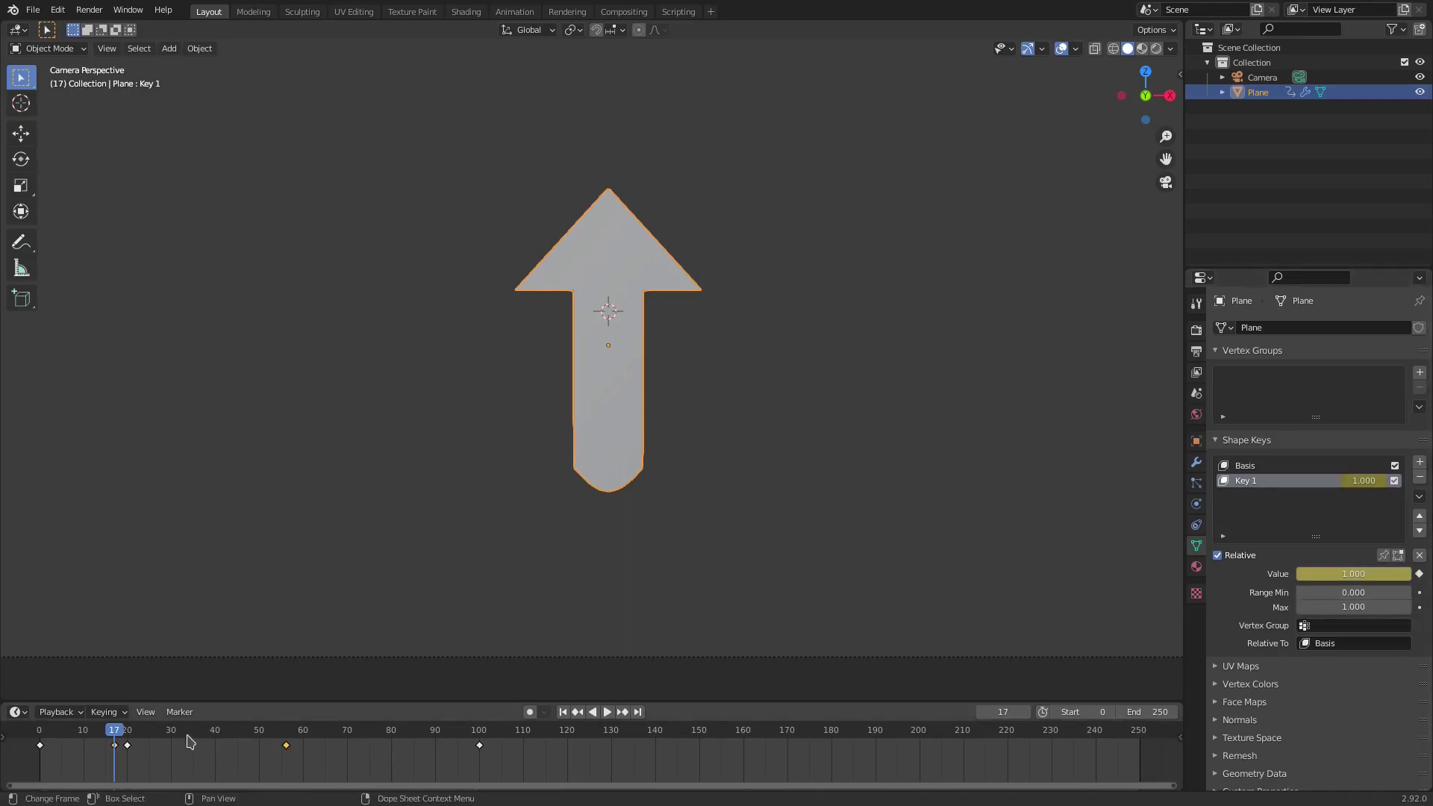
Set Key 1's value to 0 at frame 28
key("space")
key("space")
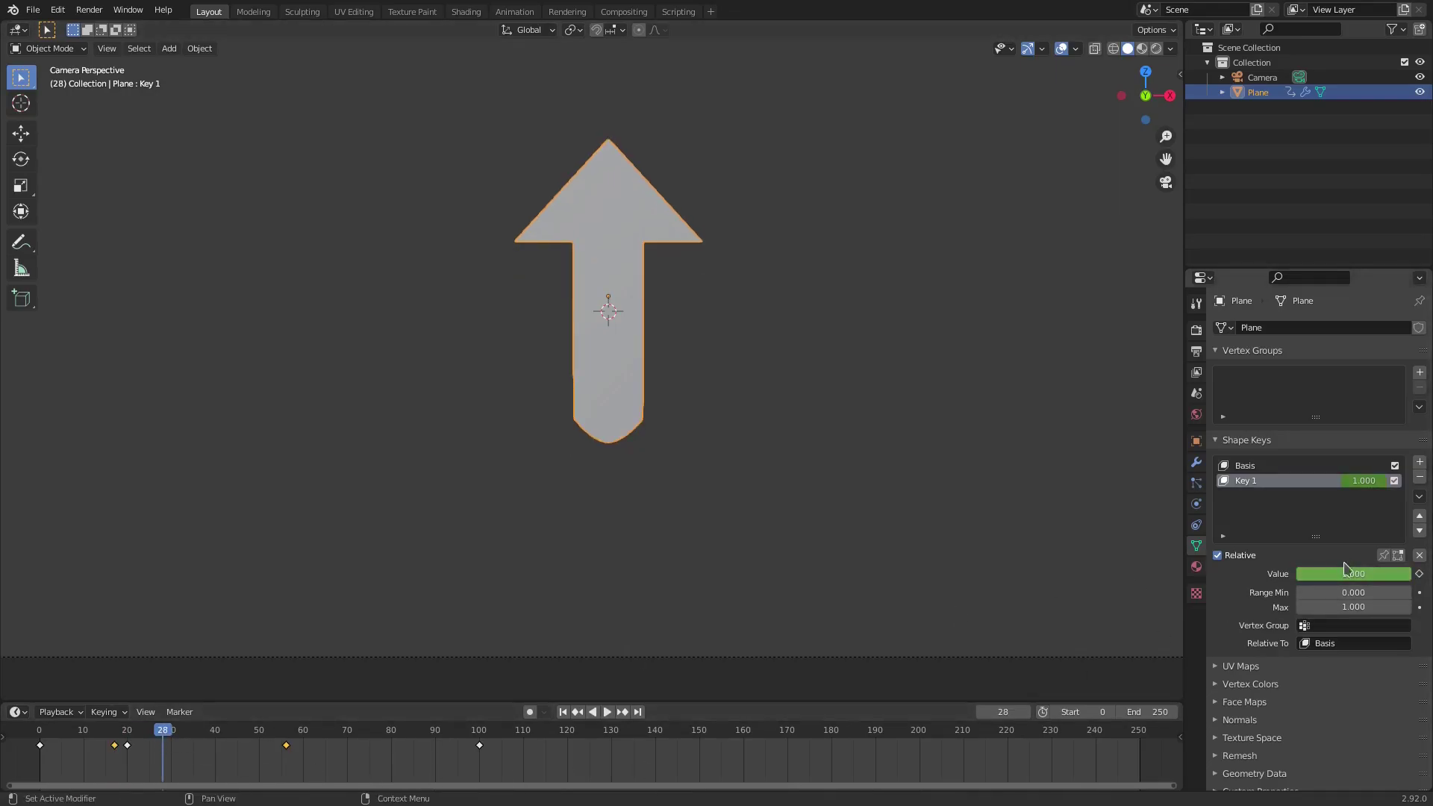
left_click_drag(1345, 573, 1326, 572)
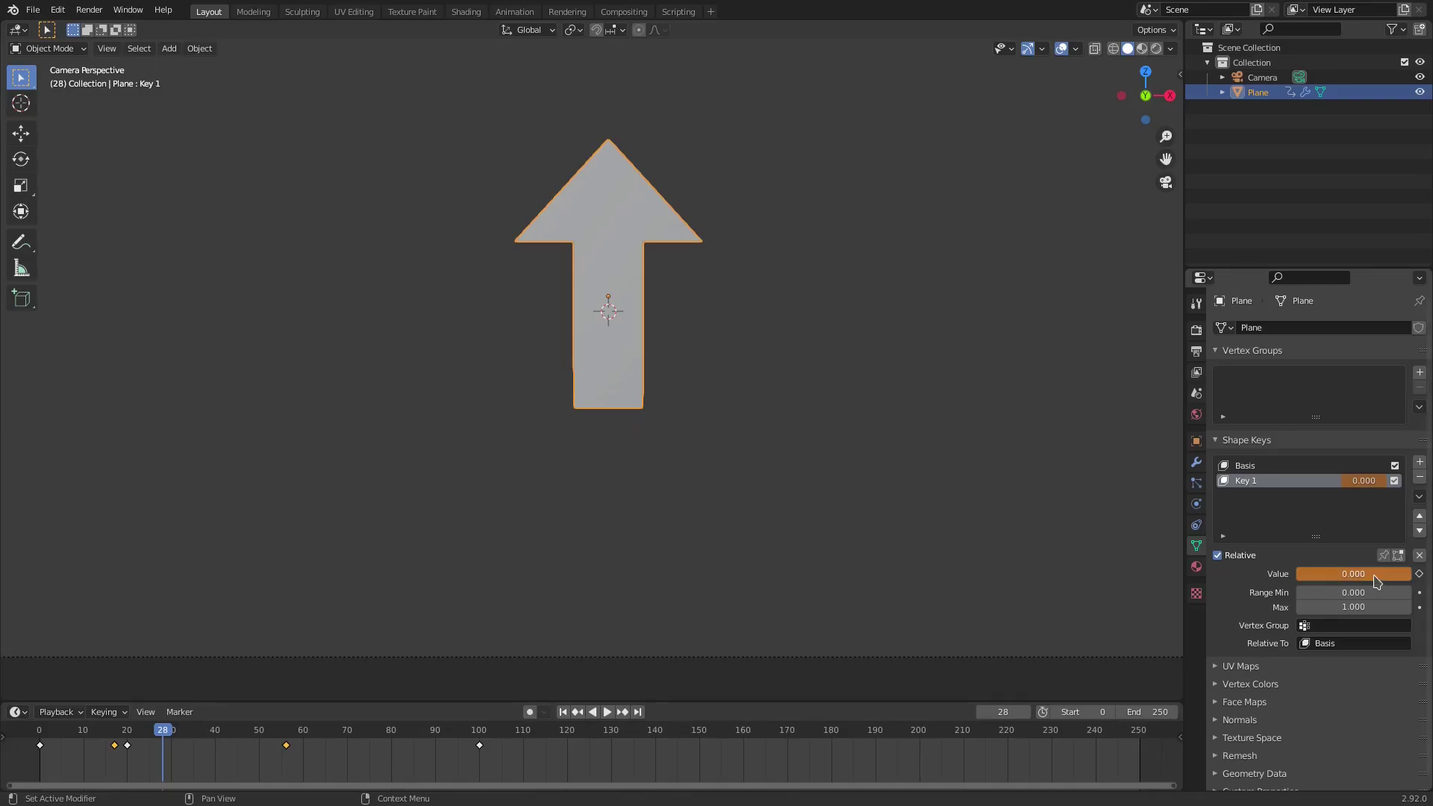
left_click_drag(116, 735, 177, 740)
Play the animation from the first frame to check the tail stretching and settling
left_click(563, 712)
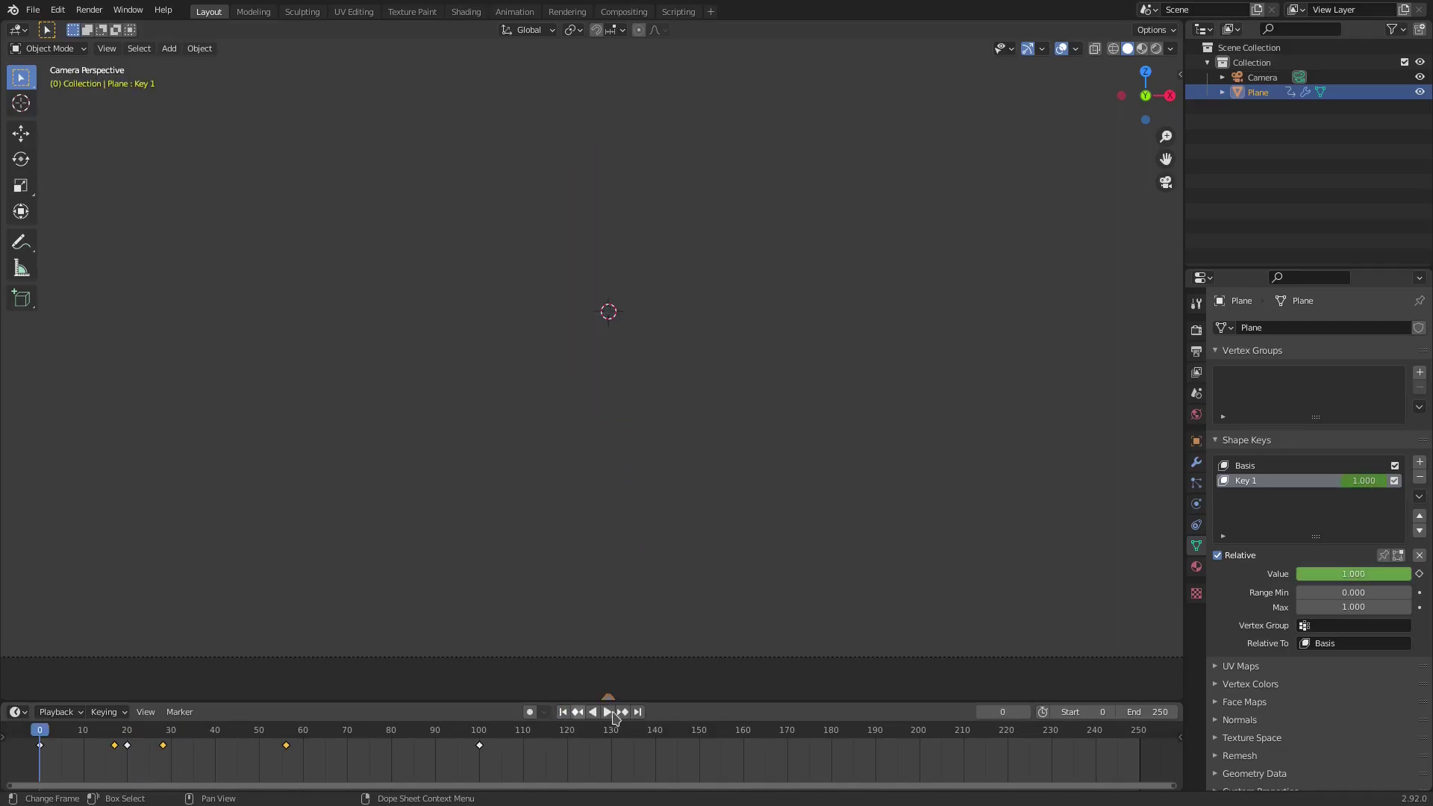
key("space")
left_click(566, 712)
left_click(566, 711)
left_click(566, 711)
left_click(597, 712)
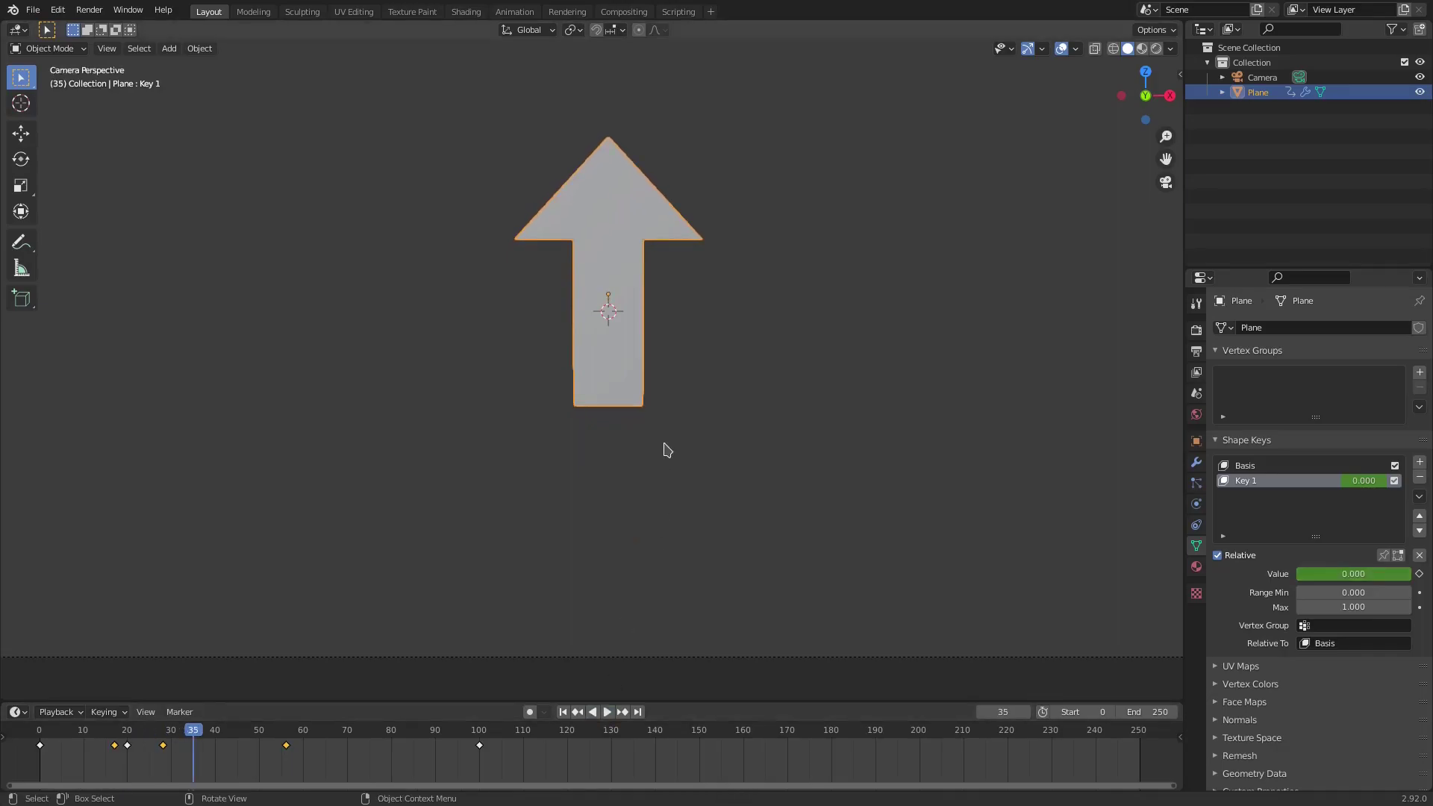
scroll(550, 396, "up", 2)
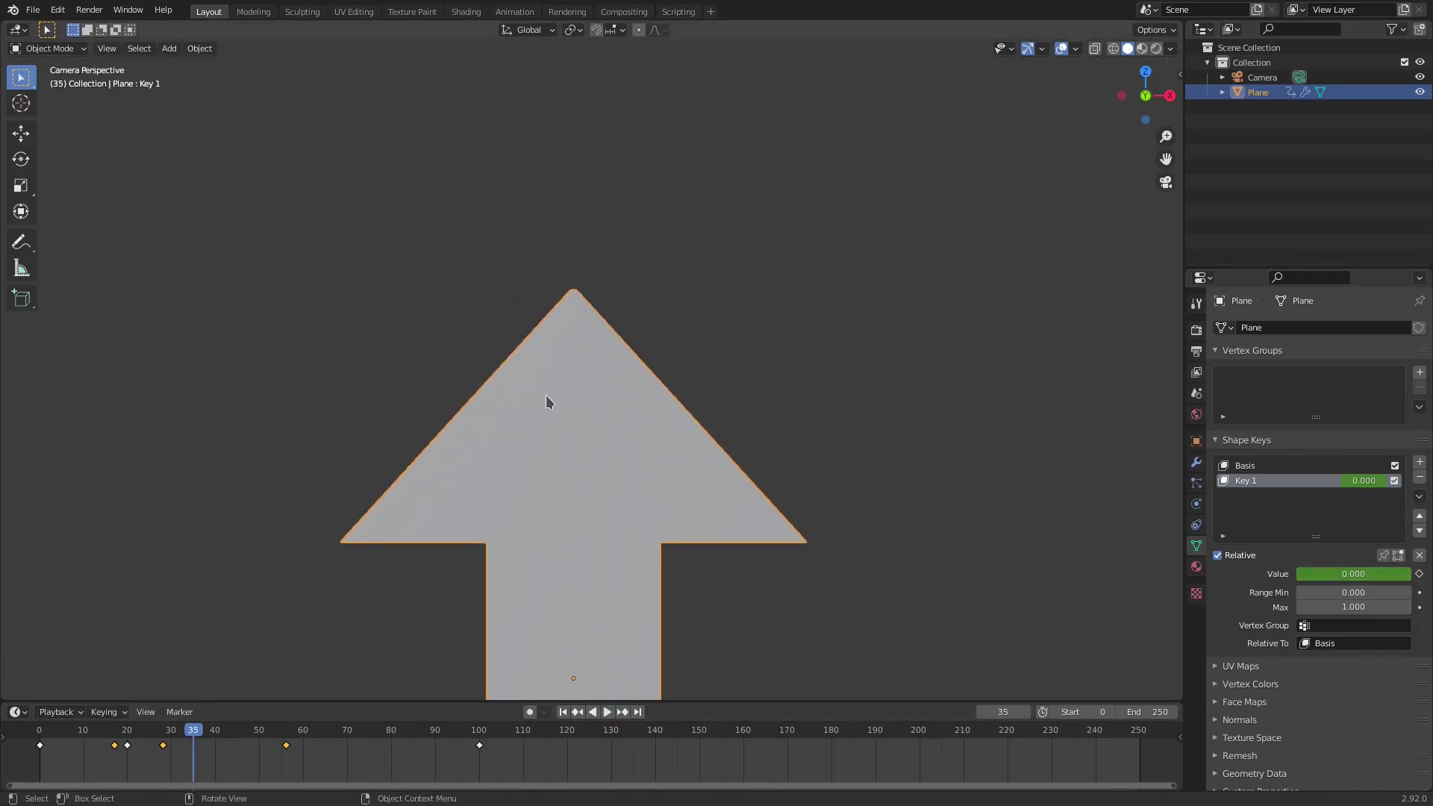
Try narrowing and moving the arrowhead tip in Edit Mode, then cancel the move
key("Tab")
scroll(436, 425, "up", 2)
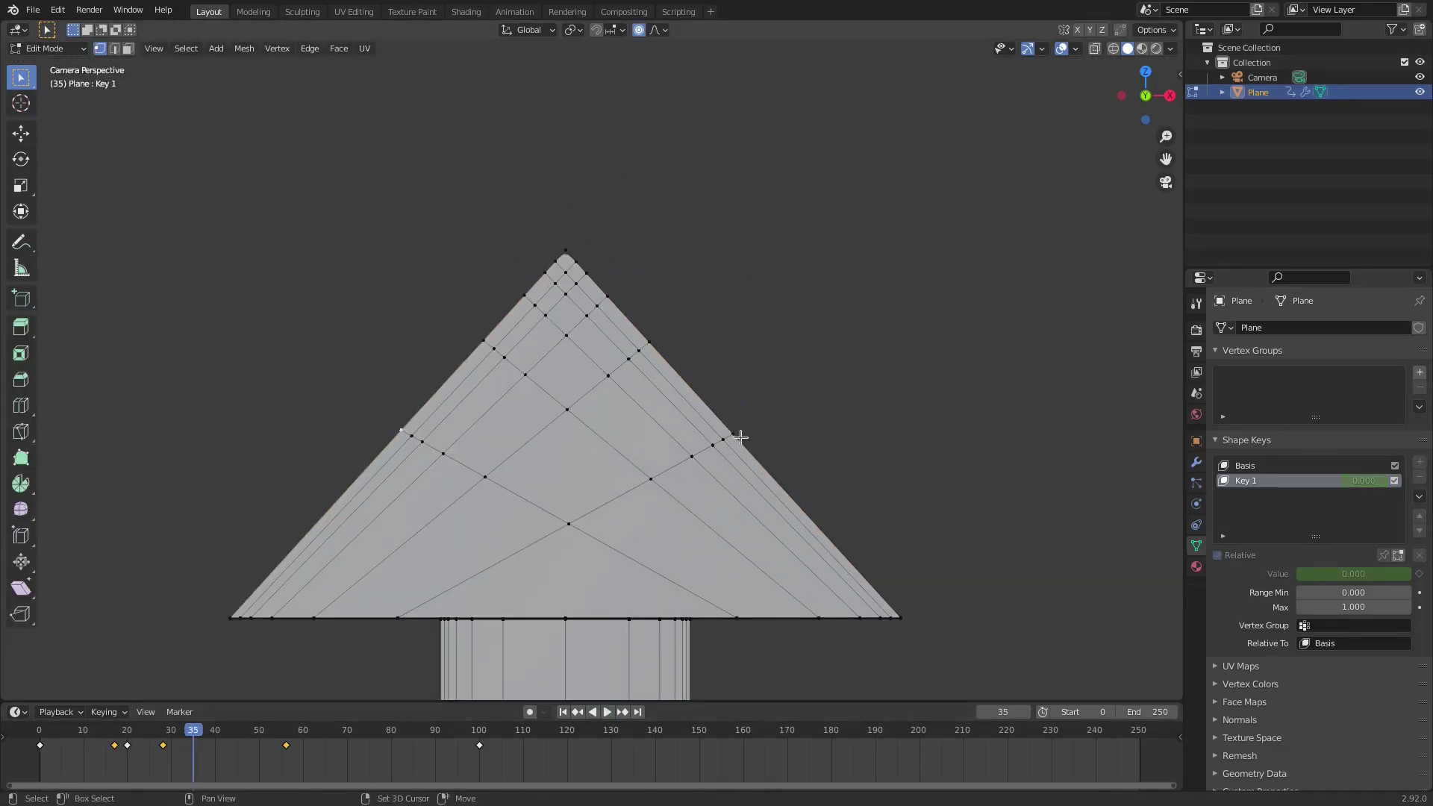
key("s")
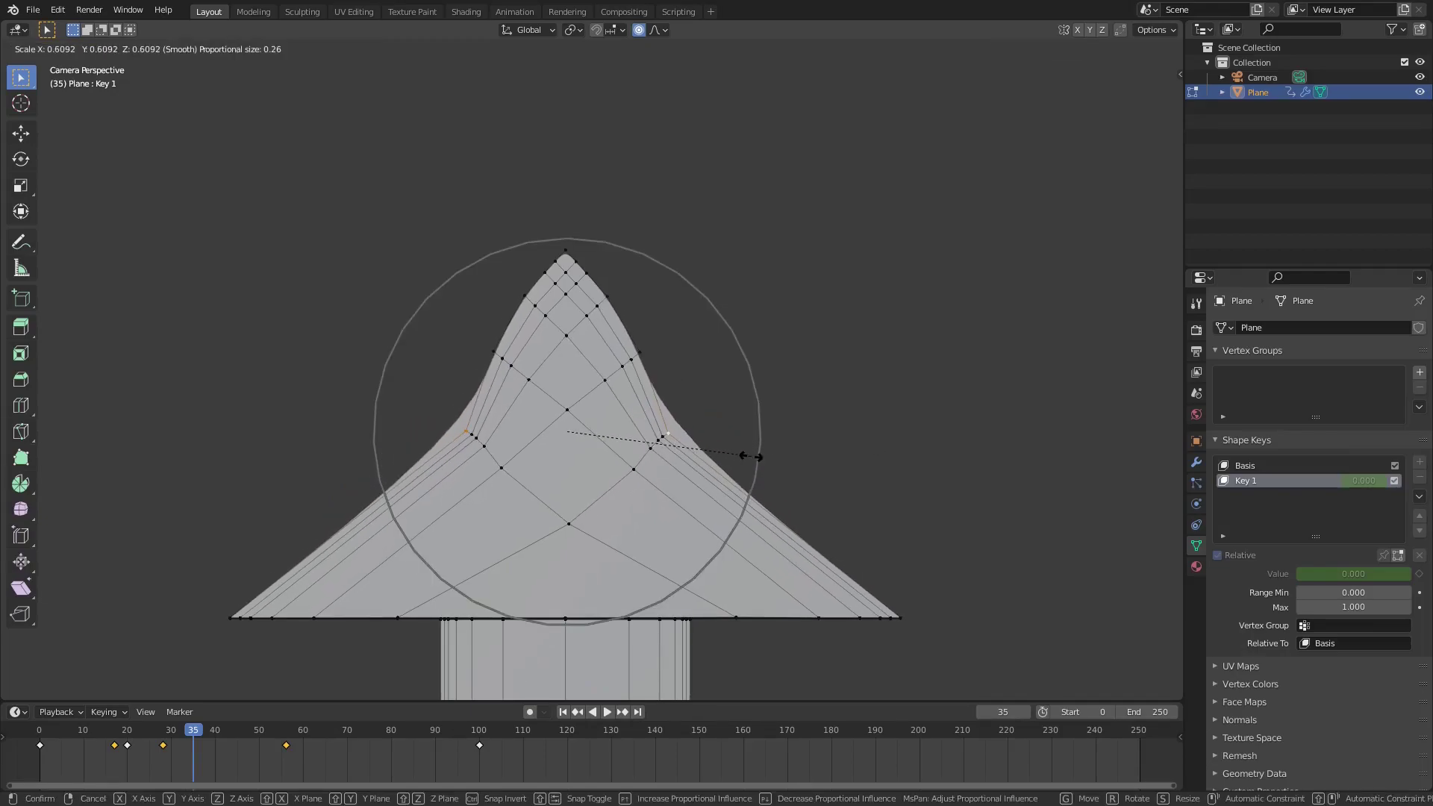
left_click(709, 461)
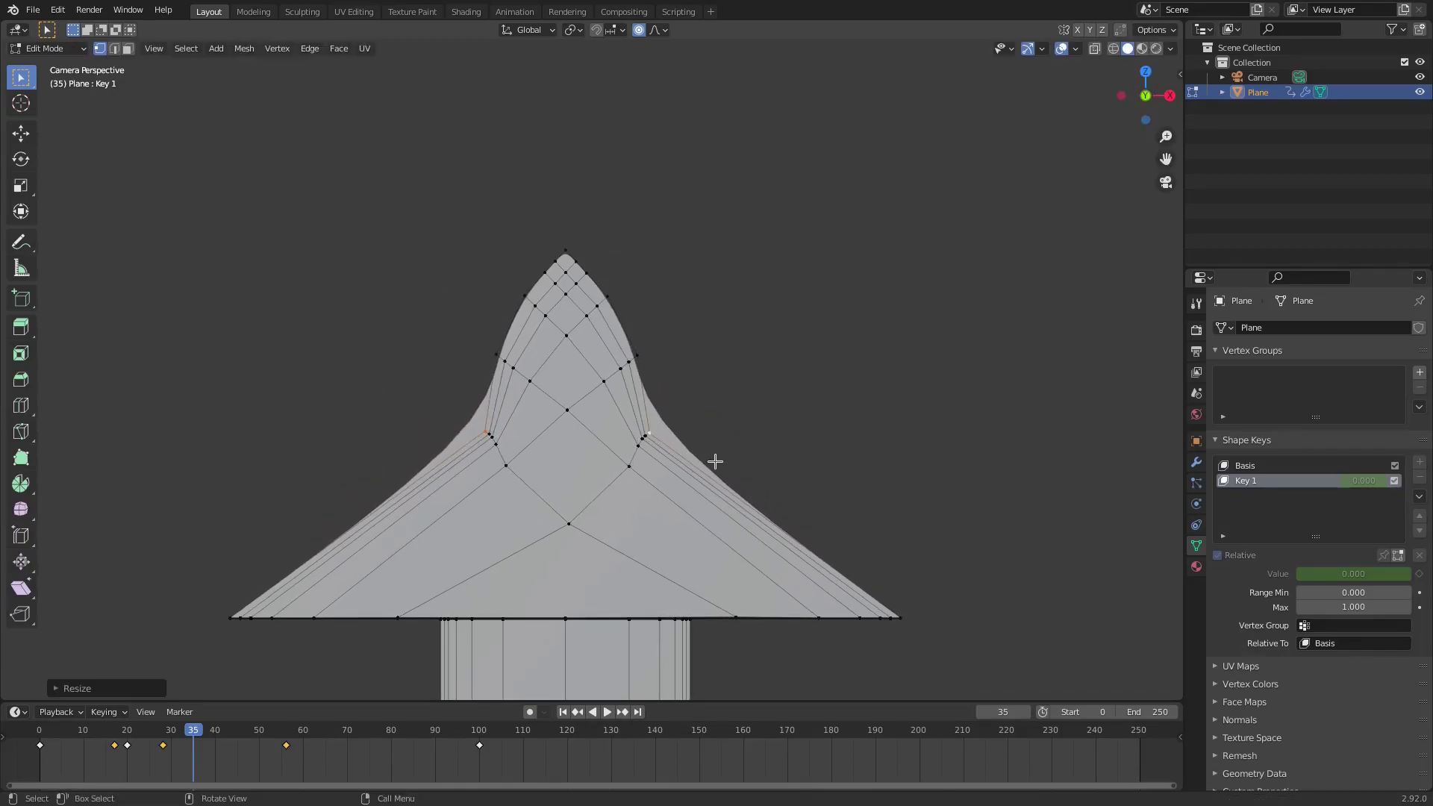
key("g")
key("z")
right_click(733, 517)
Undo the trial changes, return to Object Mode and add a new shape key, Key 2
key("Tab")
key("ctrl+z")
key("ctrl+z")
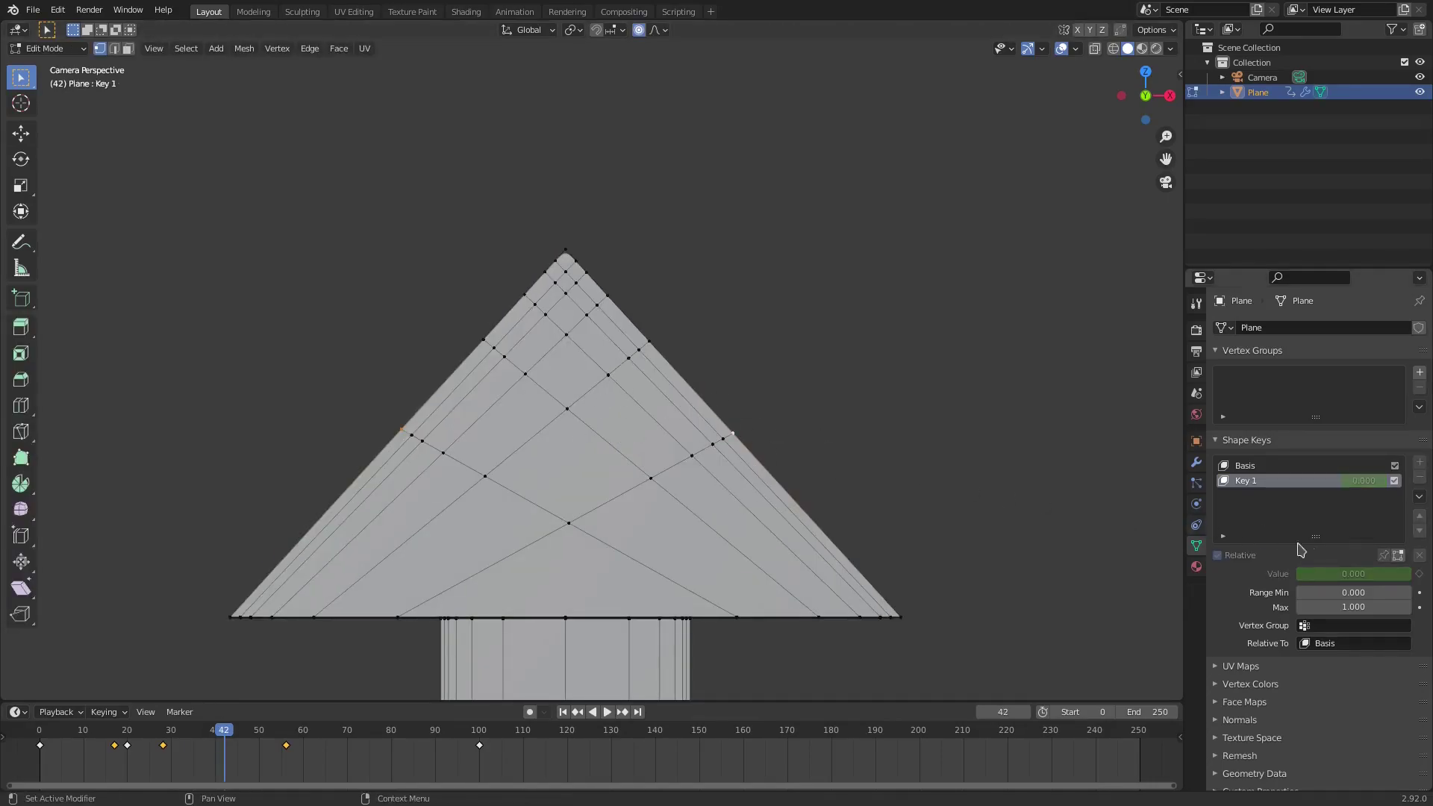
key("Tab")
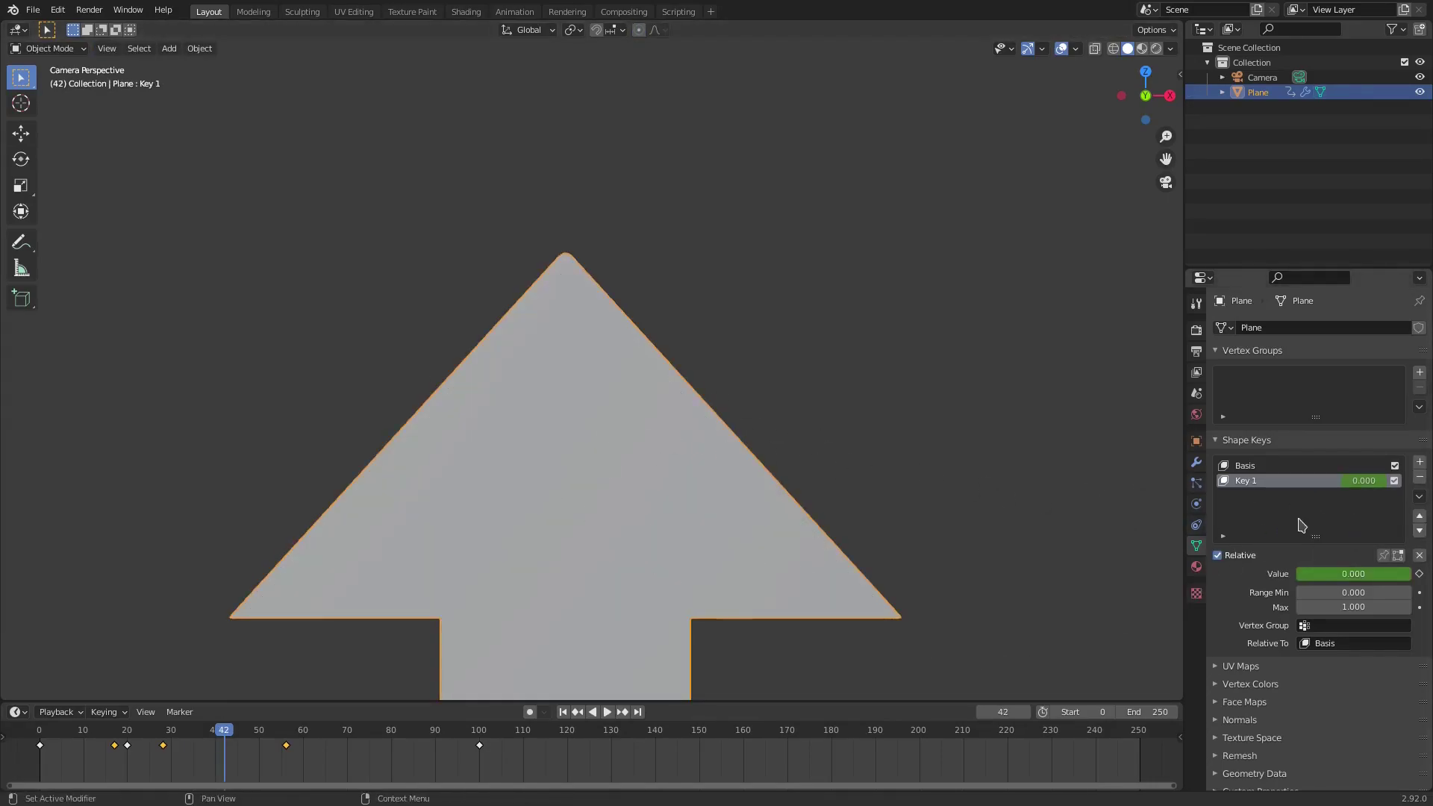
key("ctrl+z")
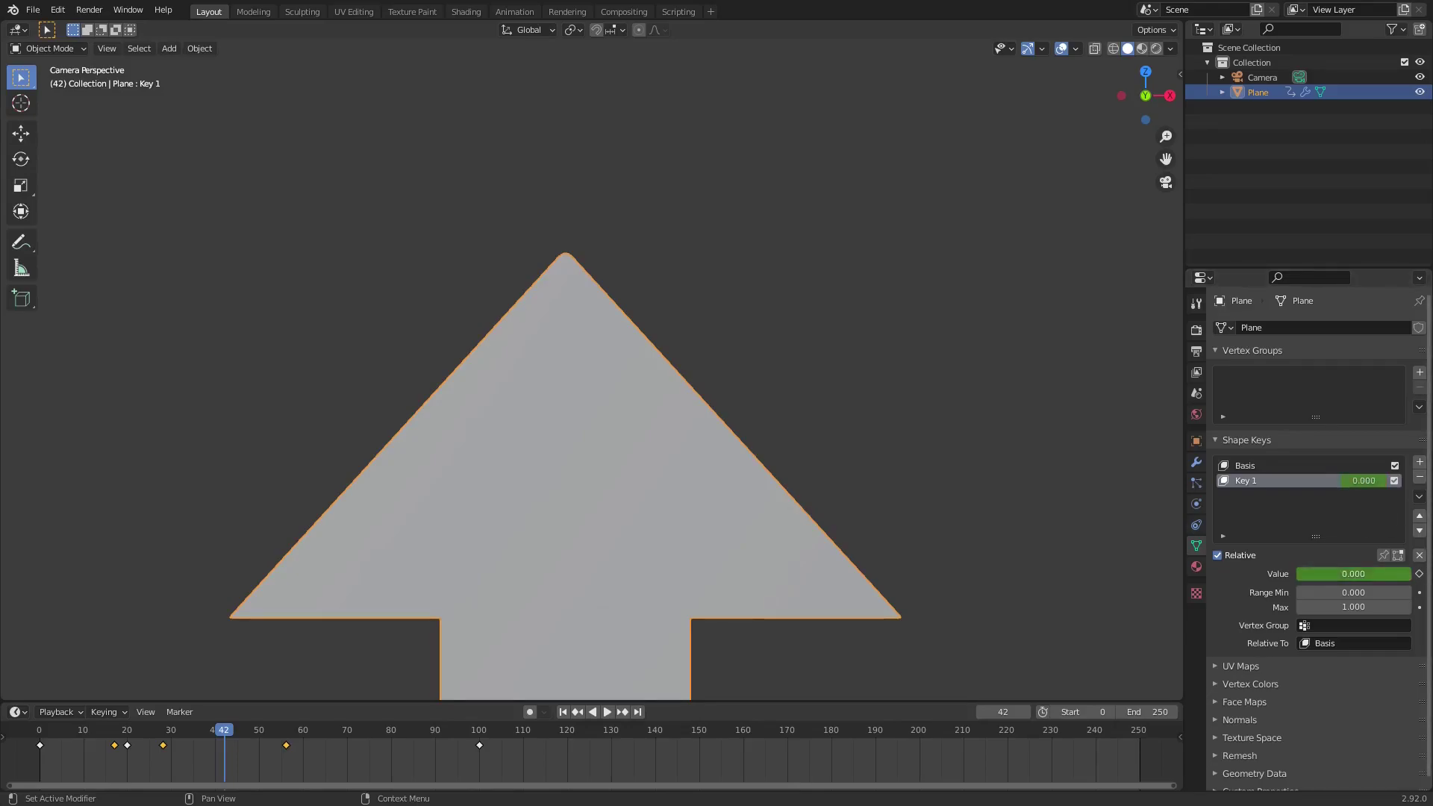
left_click(1420, 463)
double_click(1263, 479)
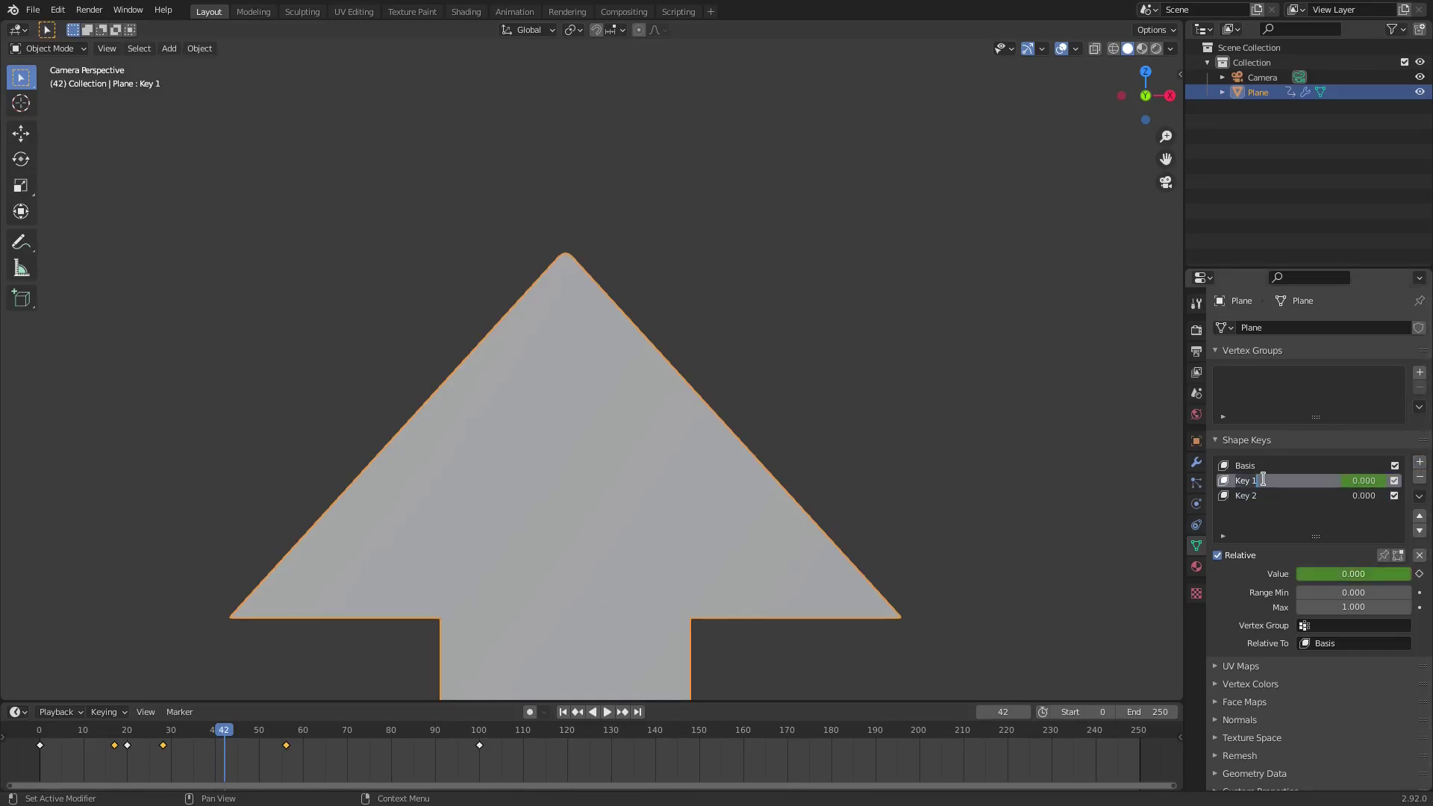
On Key 2, curve the arrowhead sides inward with a vertical proportional move
left_click(1315, 498)
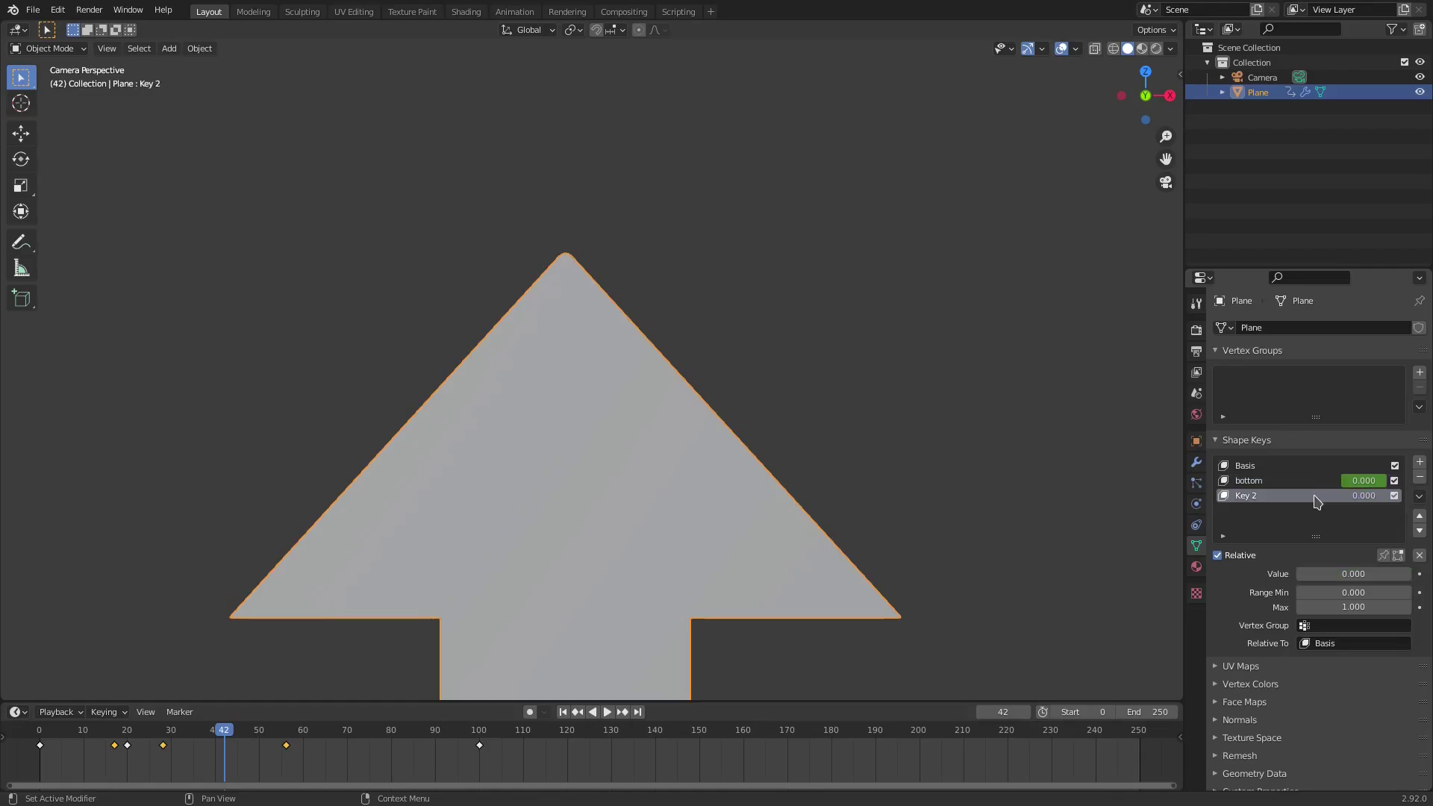
key("Tab")
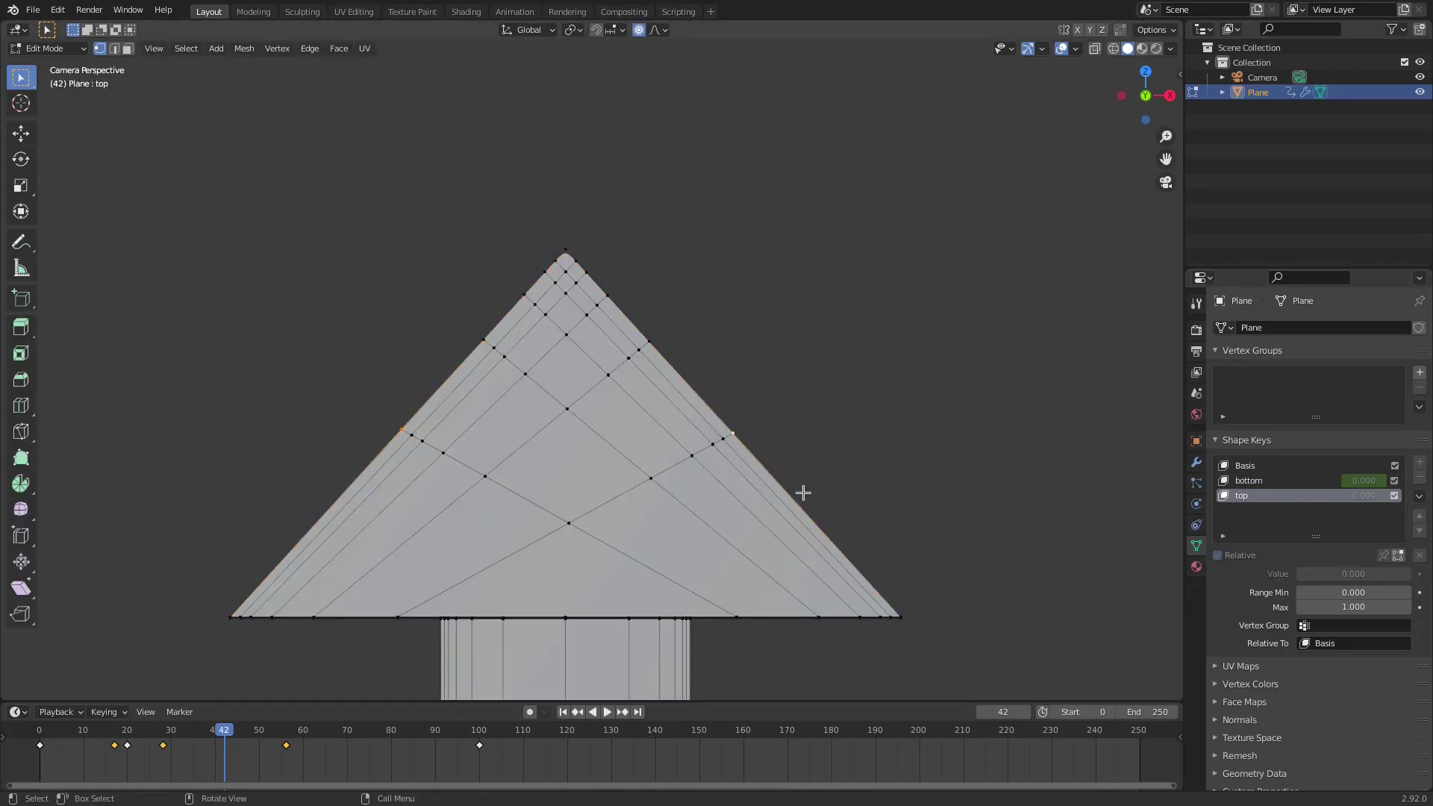
key("g")
key("z")
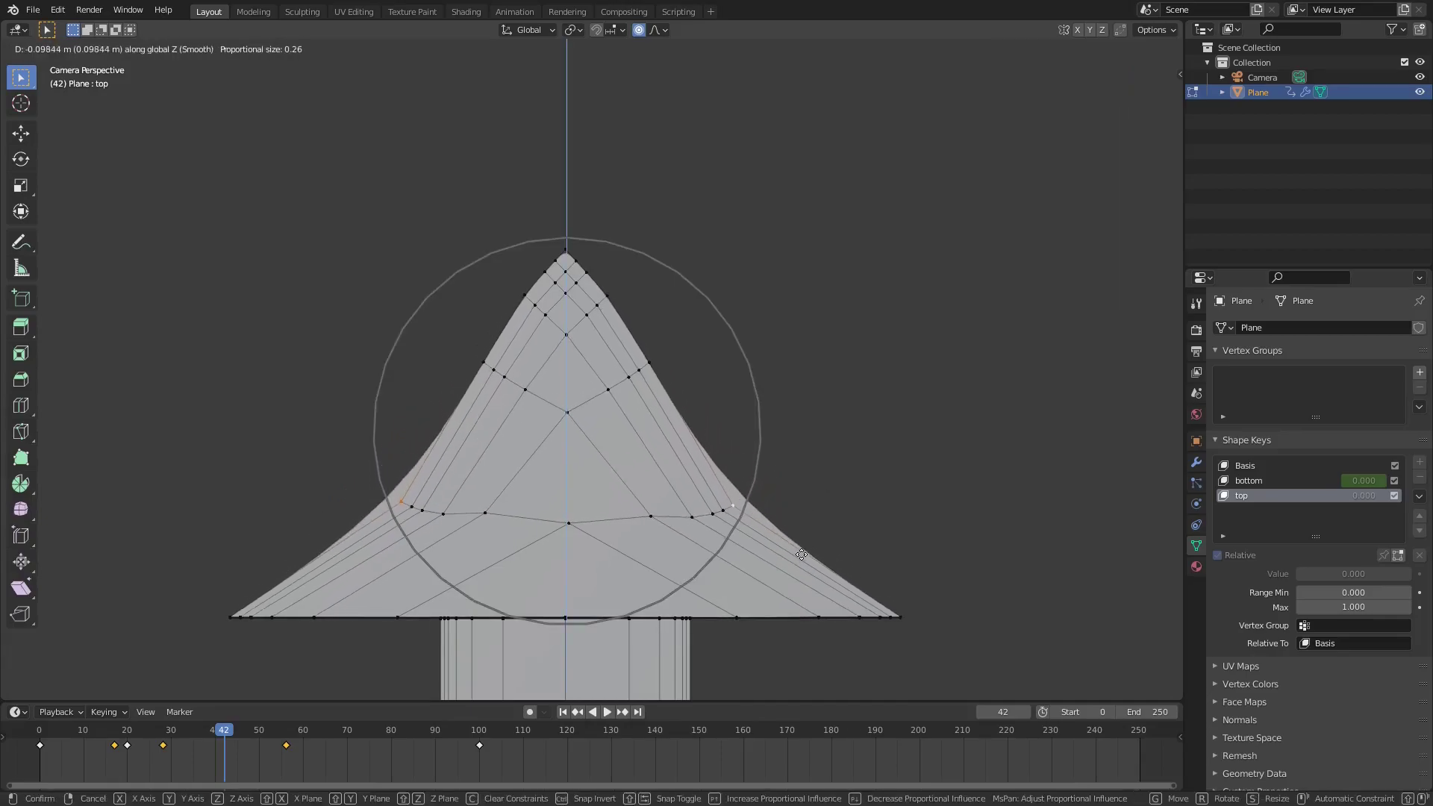
left_click(813, 524)
key("s")
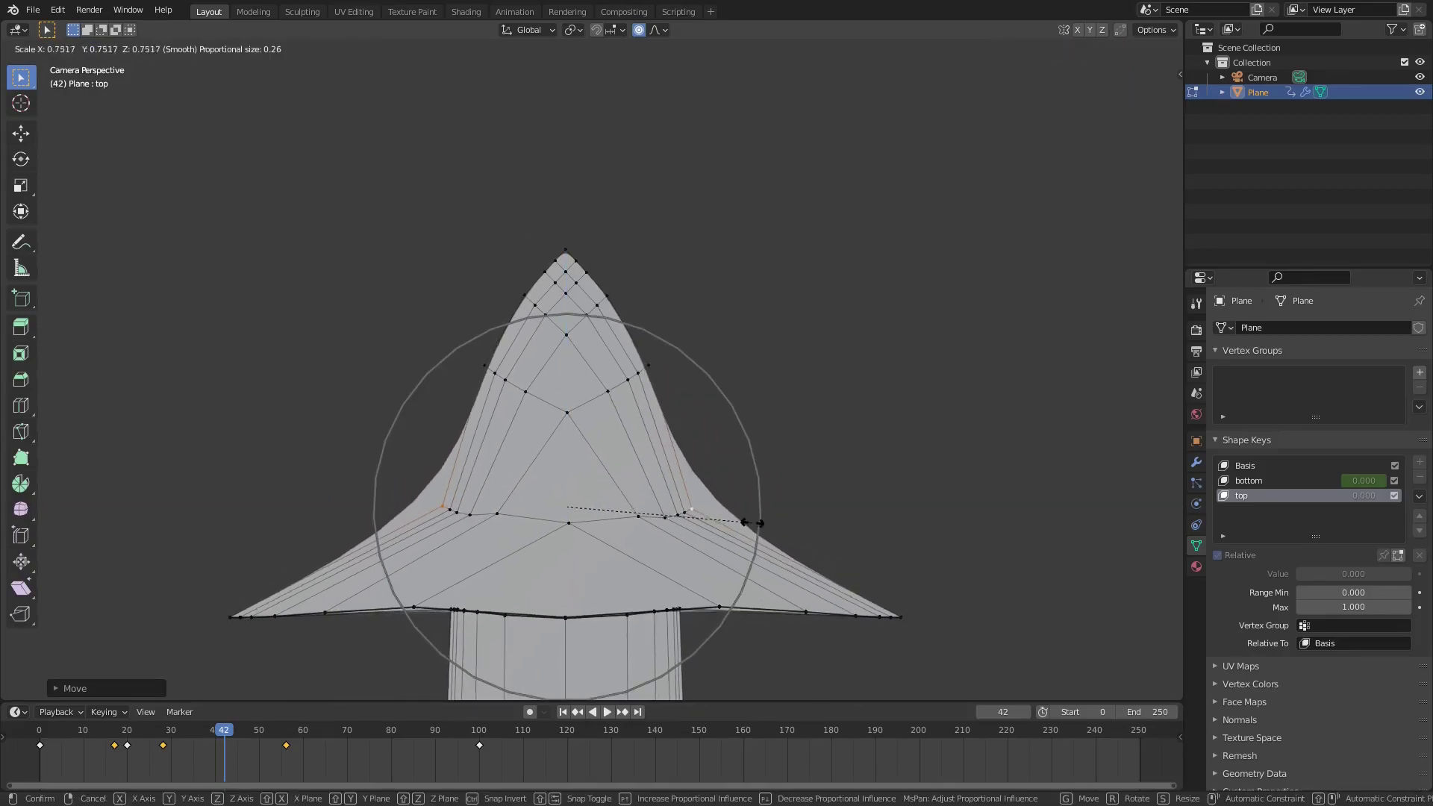
scroll(742, 518, "up", 6)
scroll(667, 511, "down", 8)
scroll(728, 510, "up", 8)
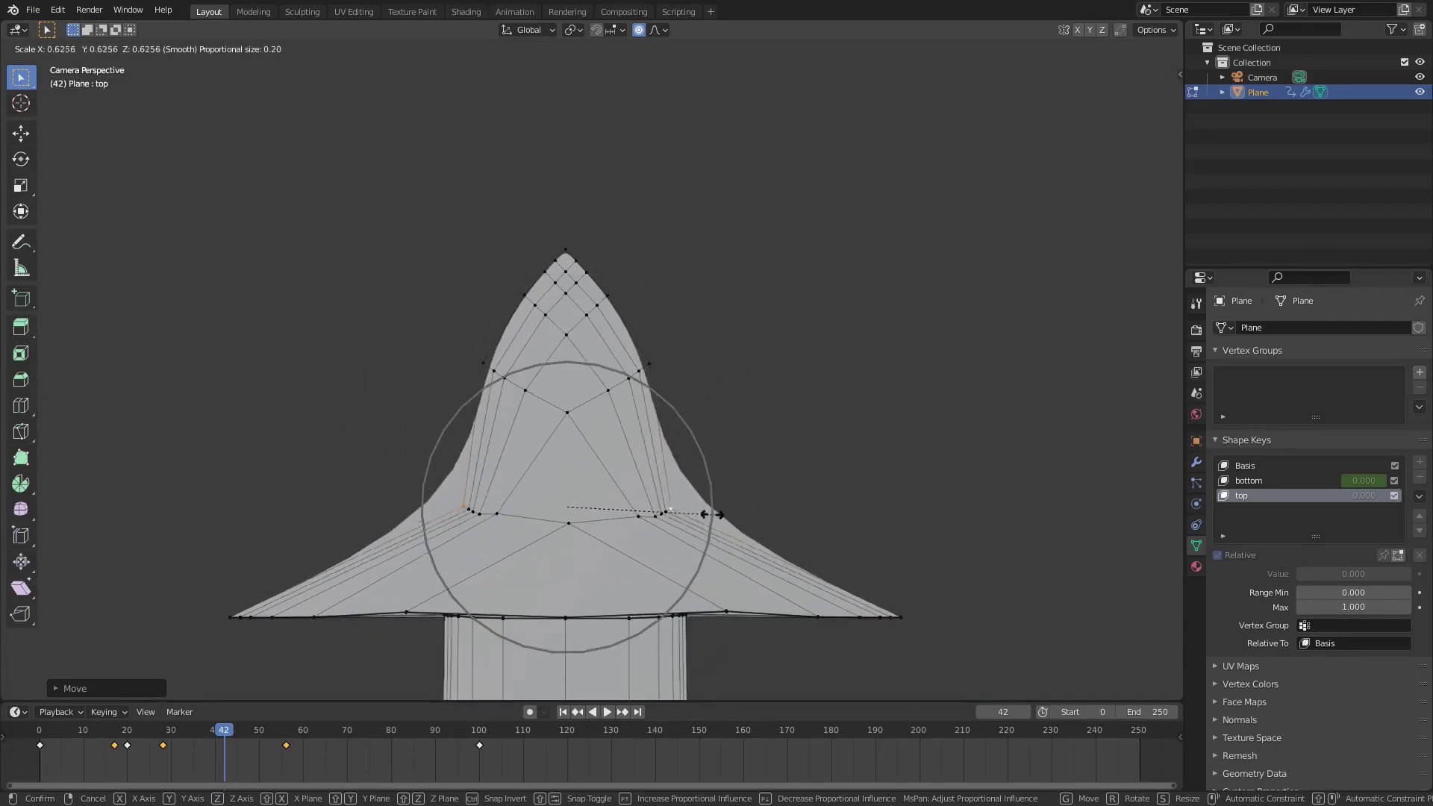
scroll(722, 506, "up", 2)
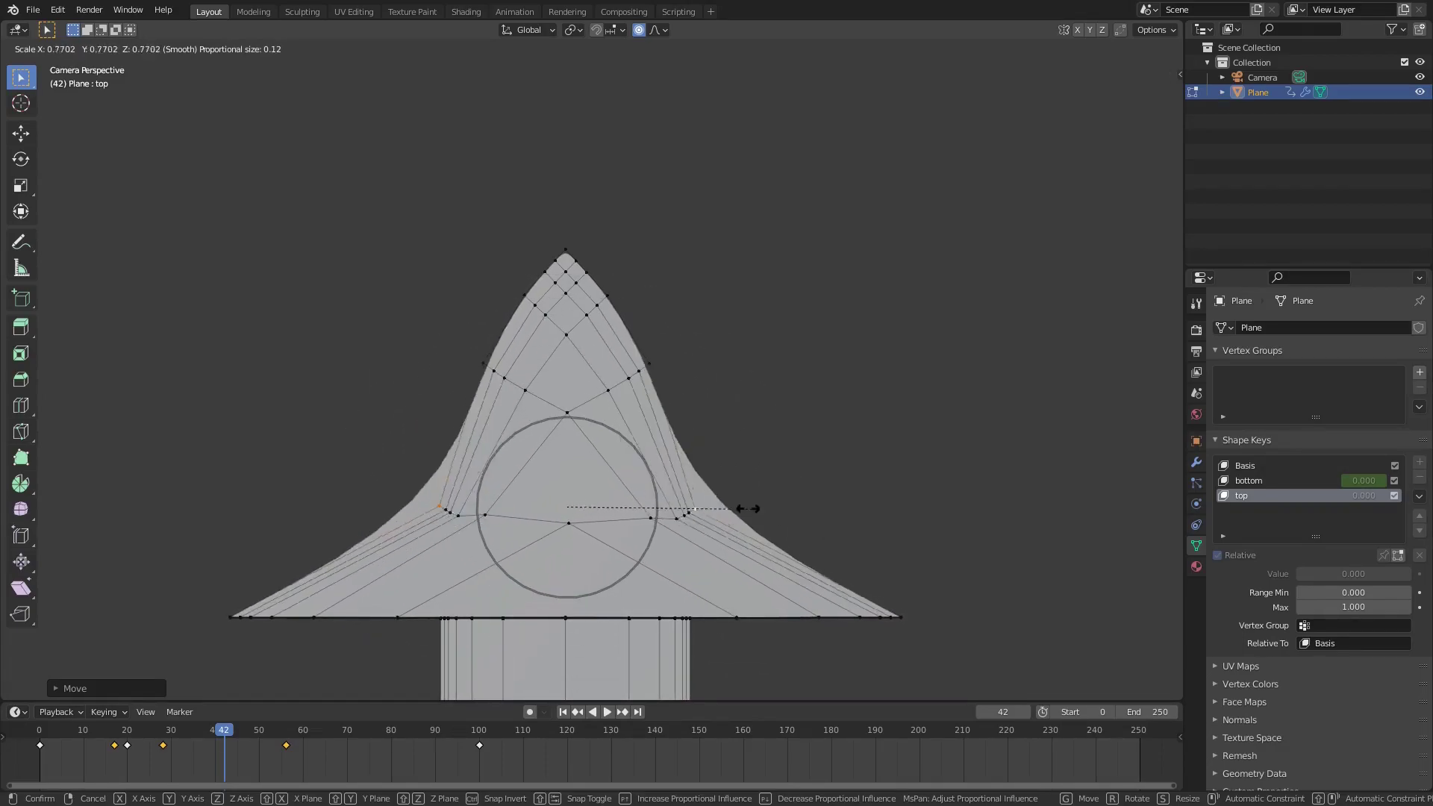
key("Escape")
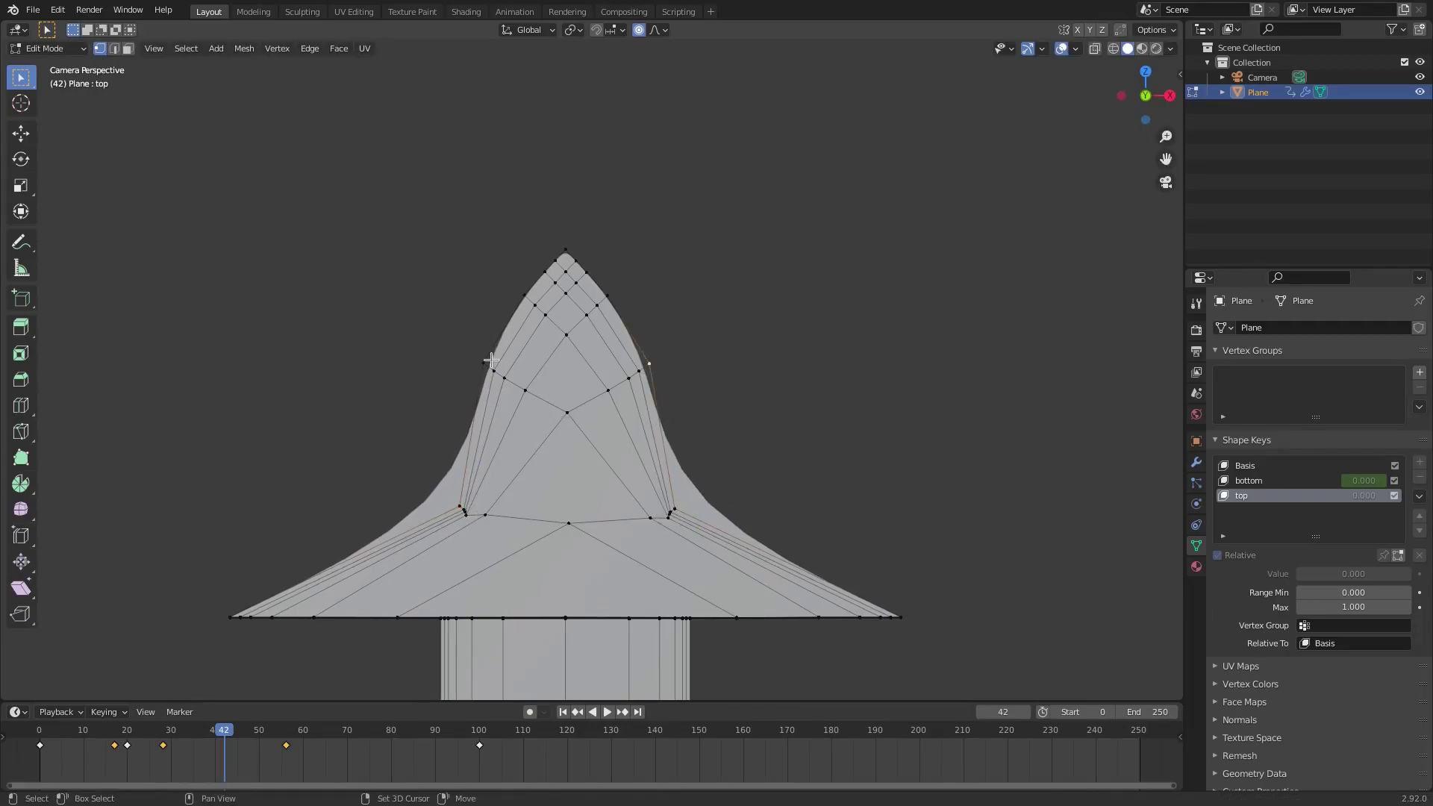
Narrow the arrowhead's middle, pinch its tip and raise the tip into a tall spike
key("s")
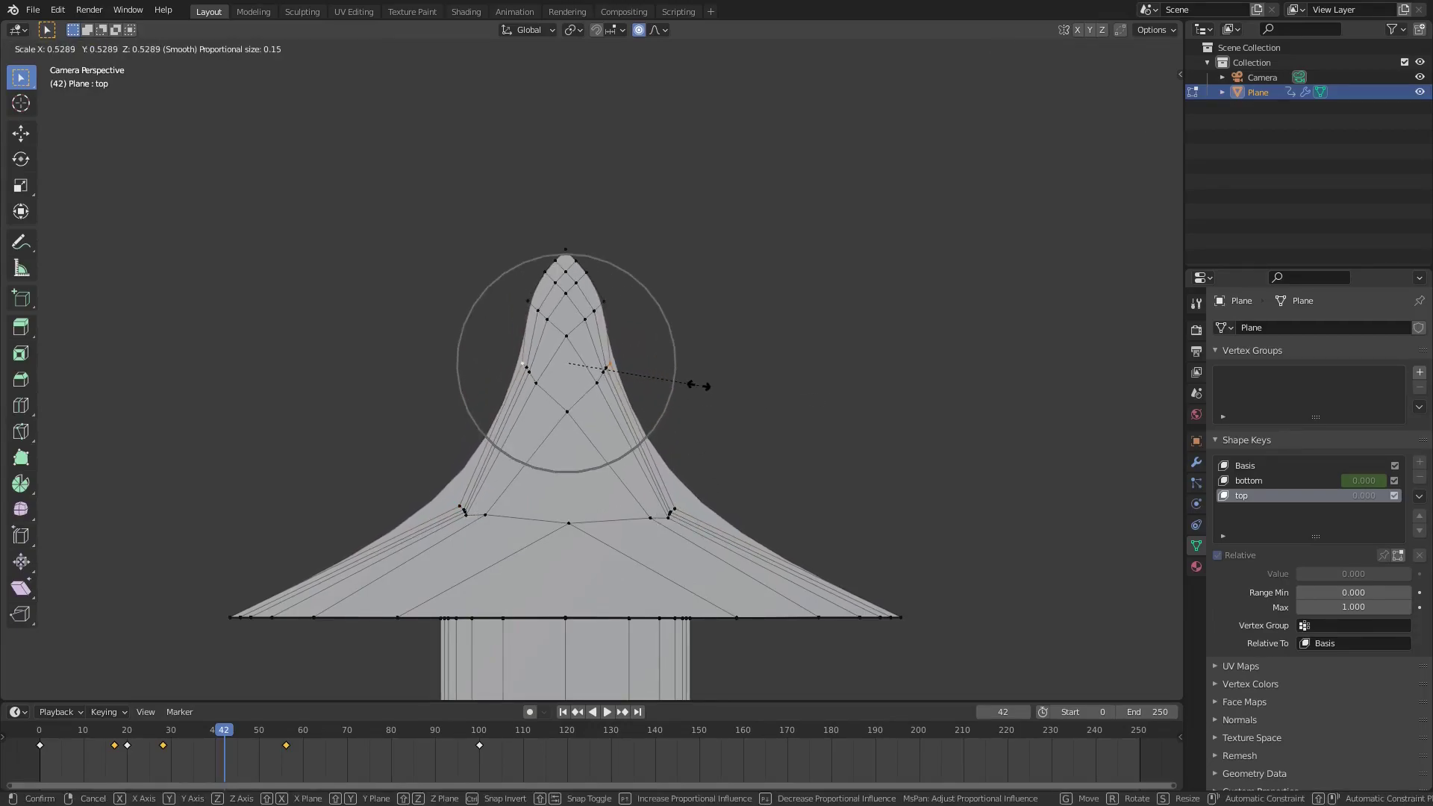
left_click(694, 384)
key("s")
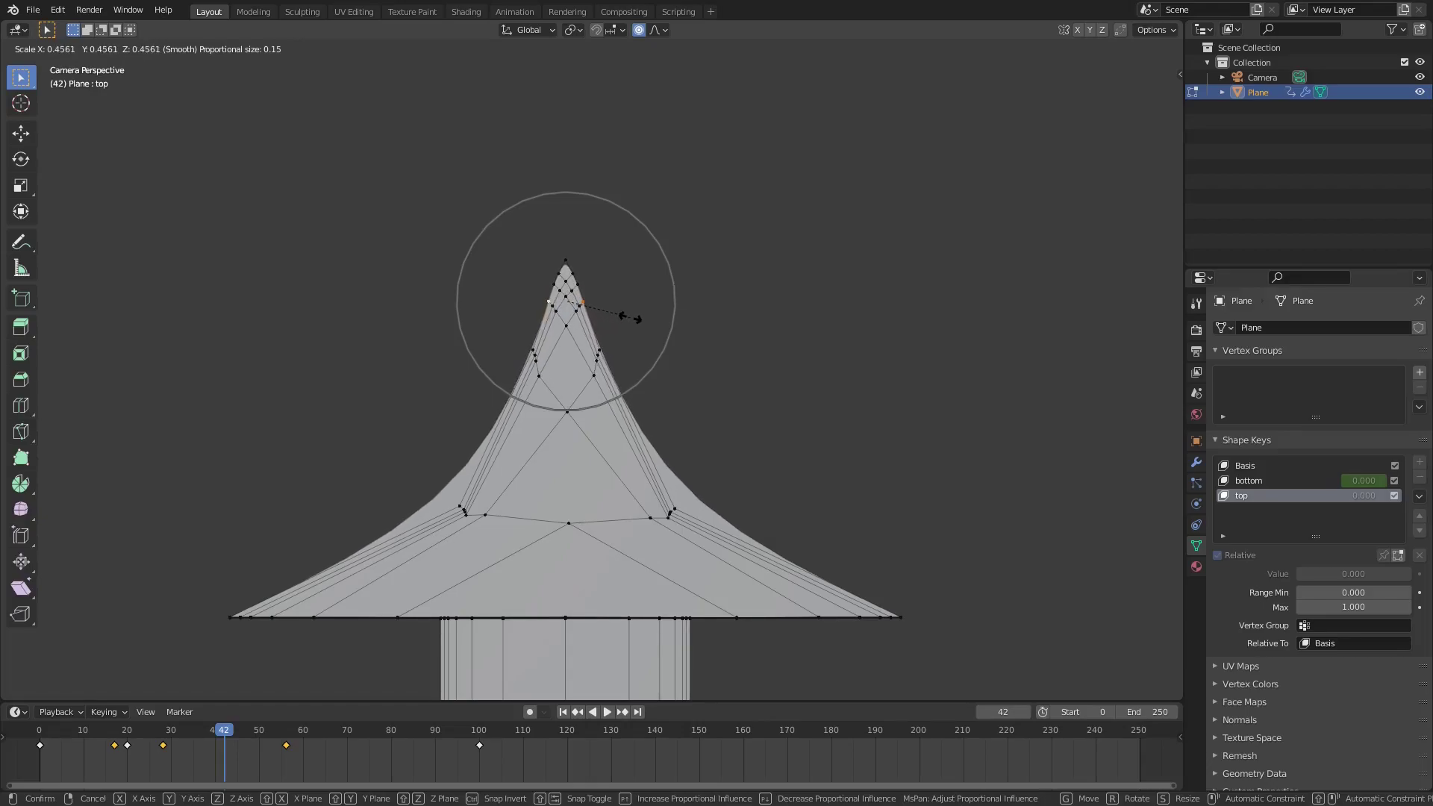
left_click(631, 319)
key("g")
key("z")
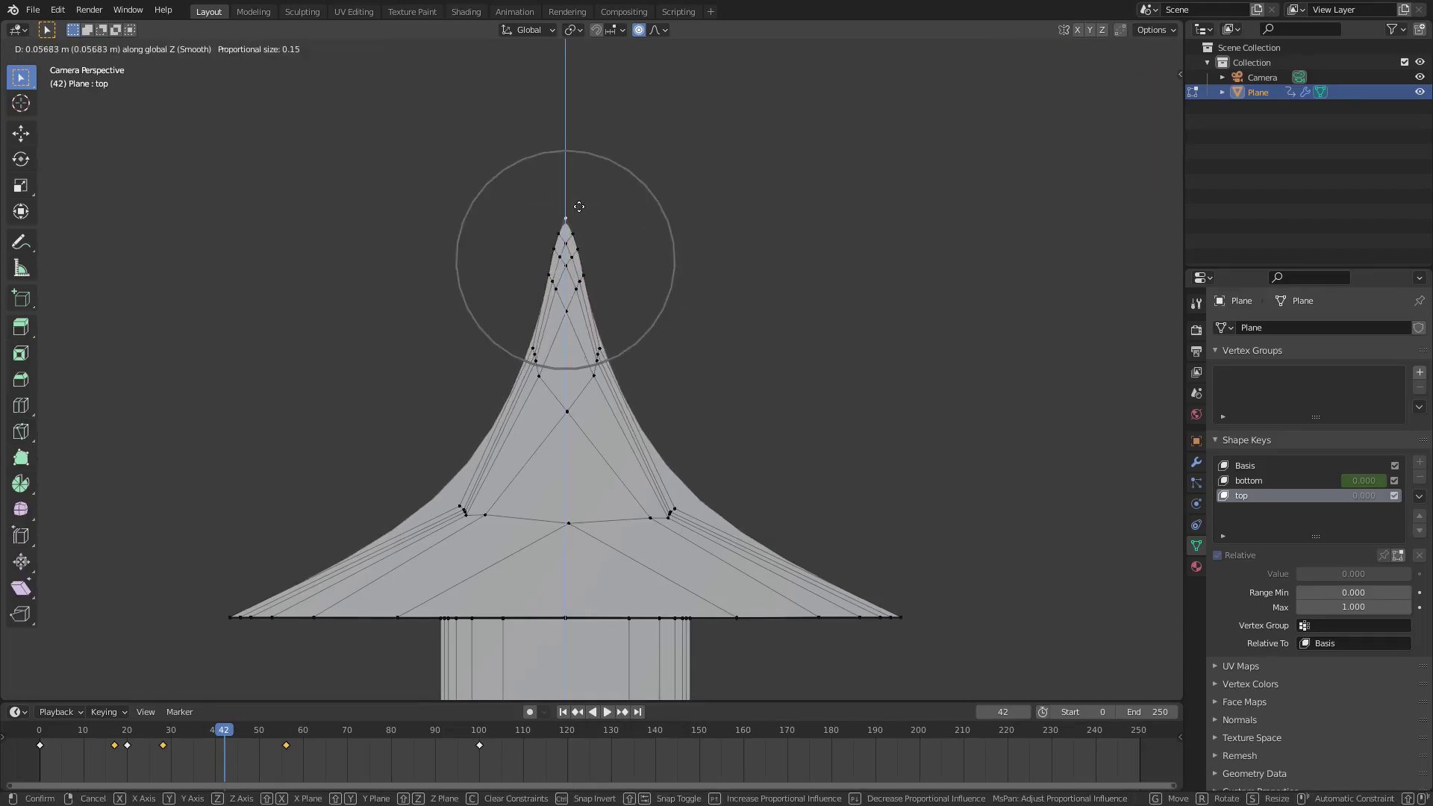
left_click(580, 219)
key("Tab")
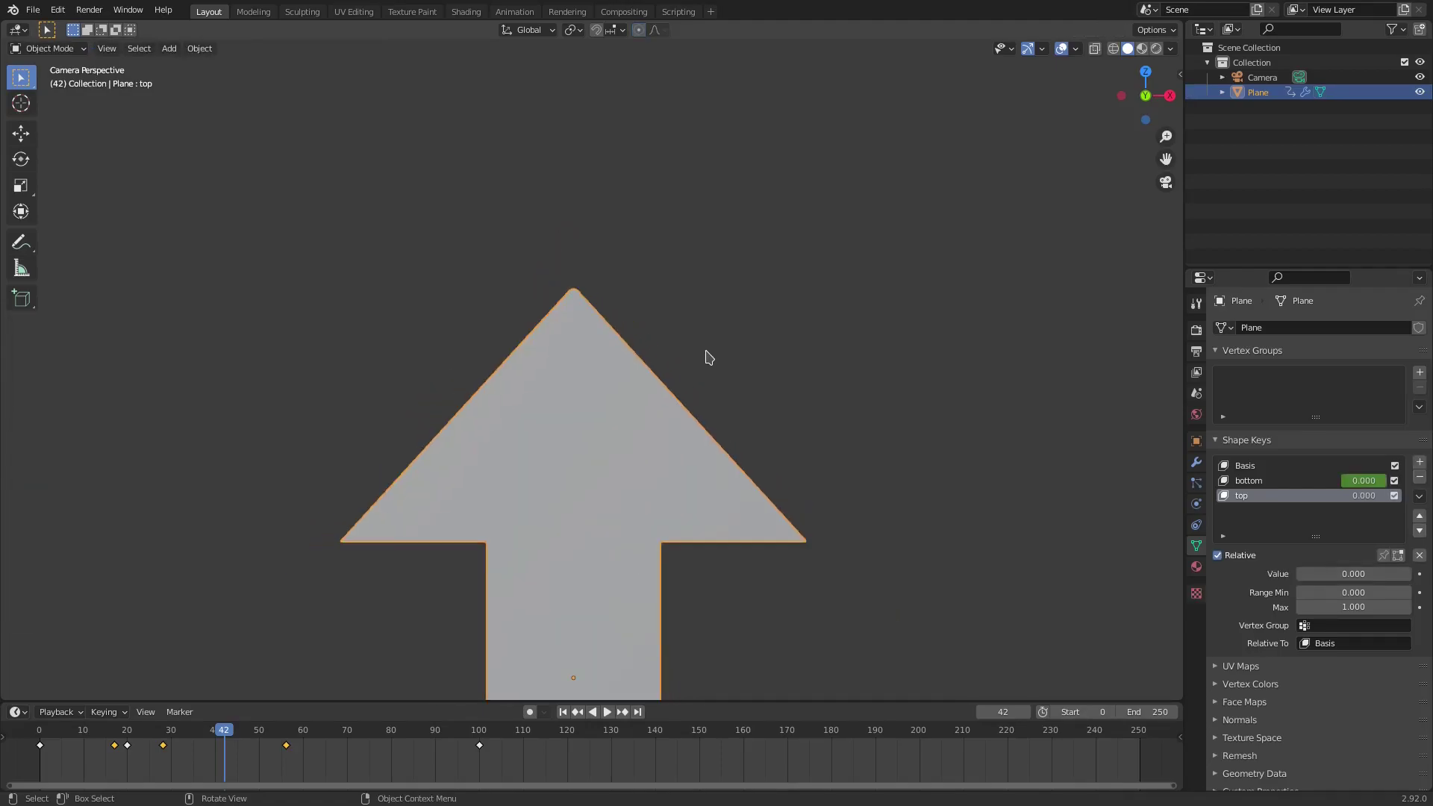
Preview the top shape key, then keyframe its value at 0 on frame 24
mouse_move(1322, 580)
left_mouse_down()
mouse_move(1373, 579)
mouse_move(1322, 580)
left_mouse_up()
left_click_drag(151, 732, 109, 730)
scroll(582, 514, "down", 6)
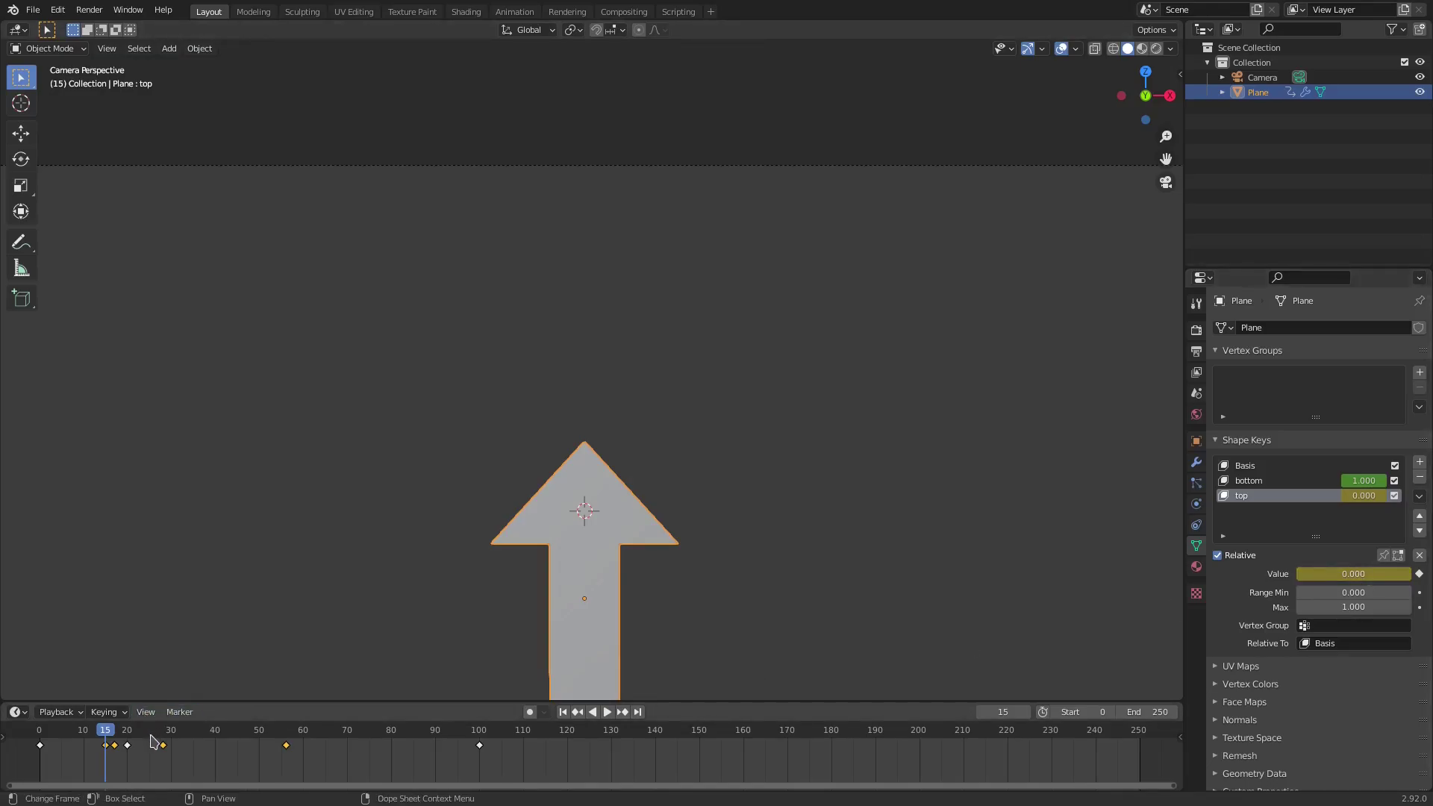
key("space")
left_click_drag(153, 737, 147, 739)
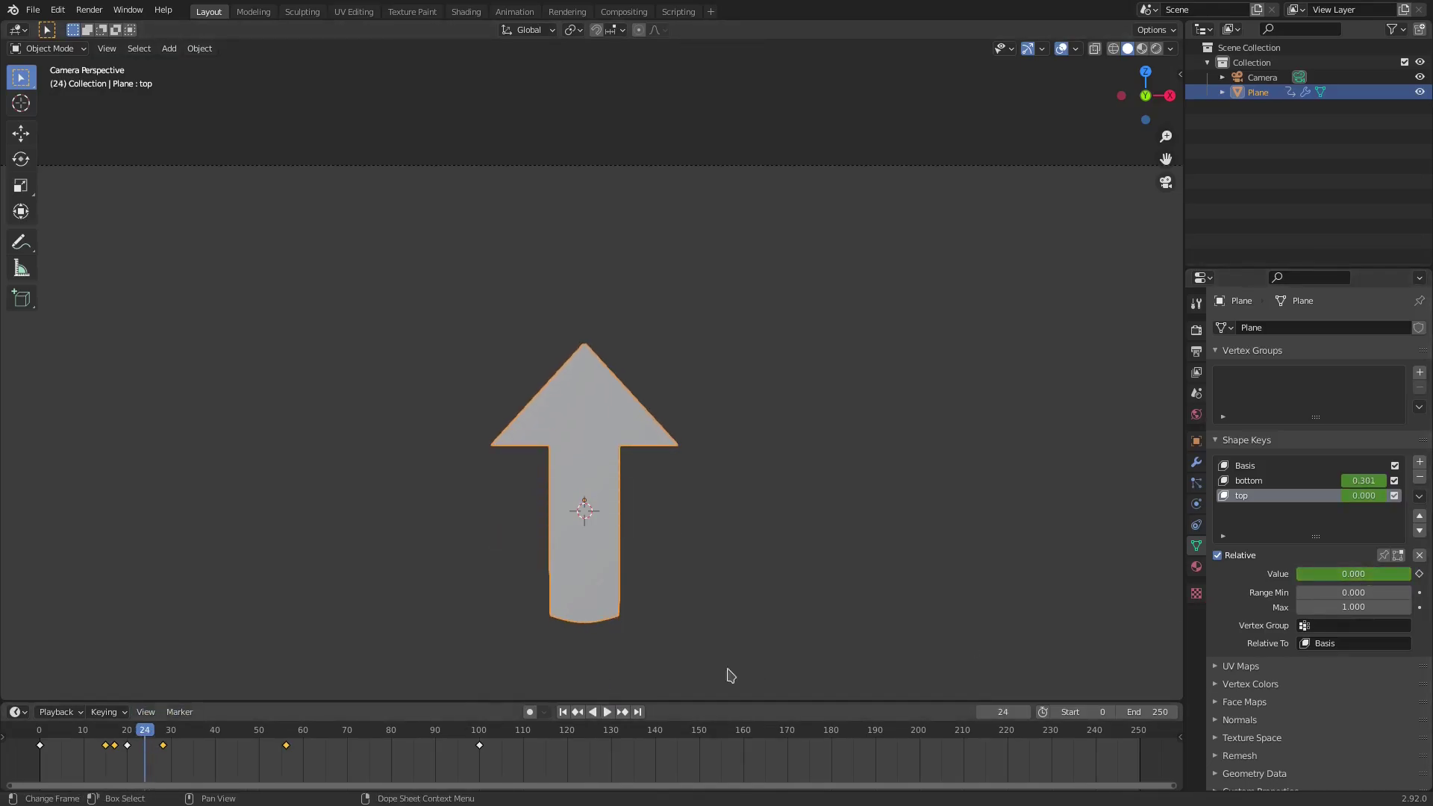
mouse_move(1326, 574)
left_mouse_down()
mouse_move(1418, 574)
mouse_move(1299, 573)
left_mouse_up()
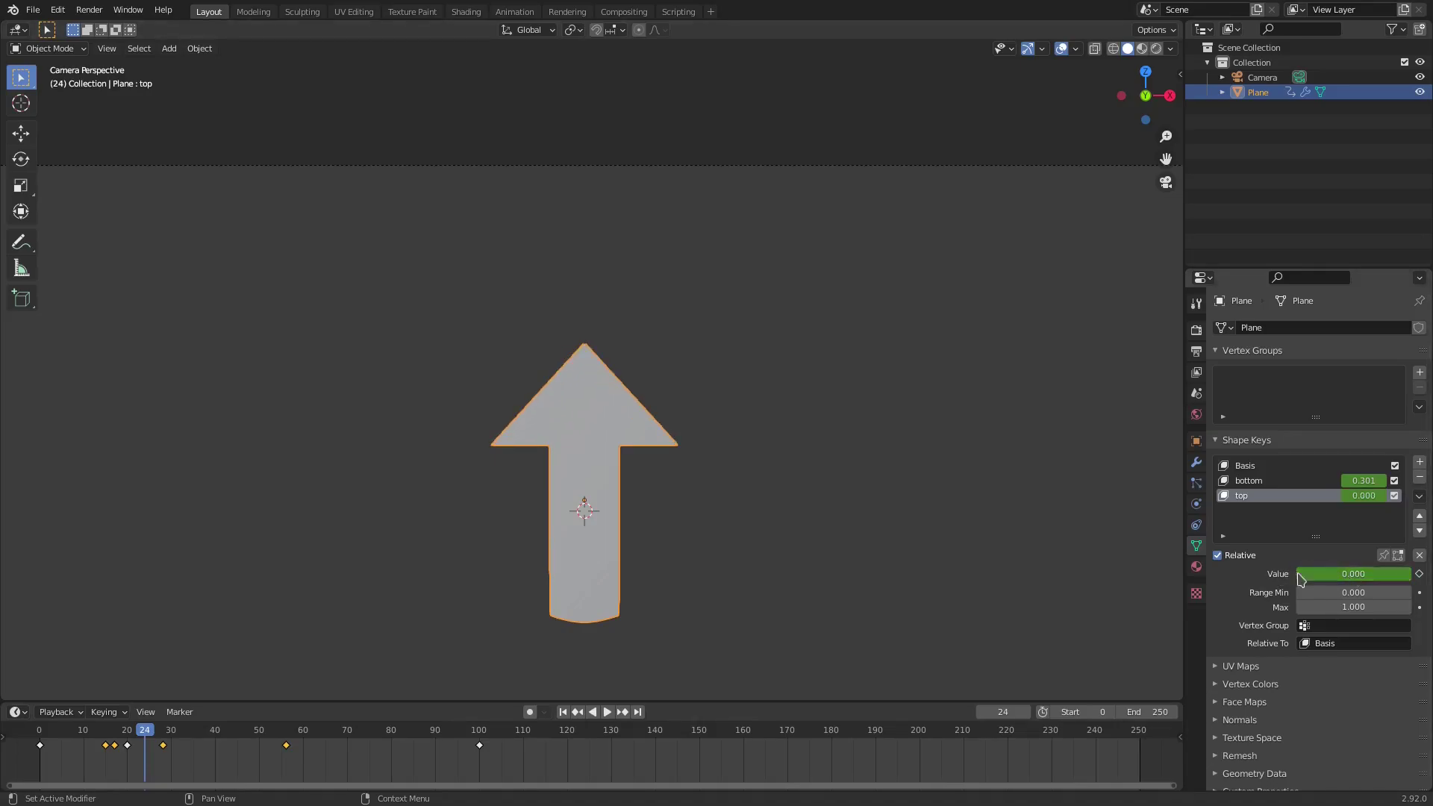
key("i")
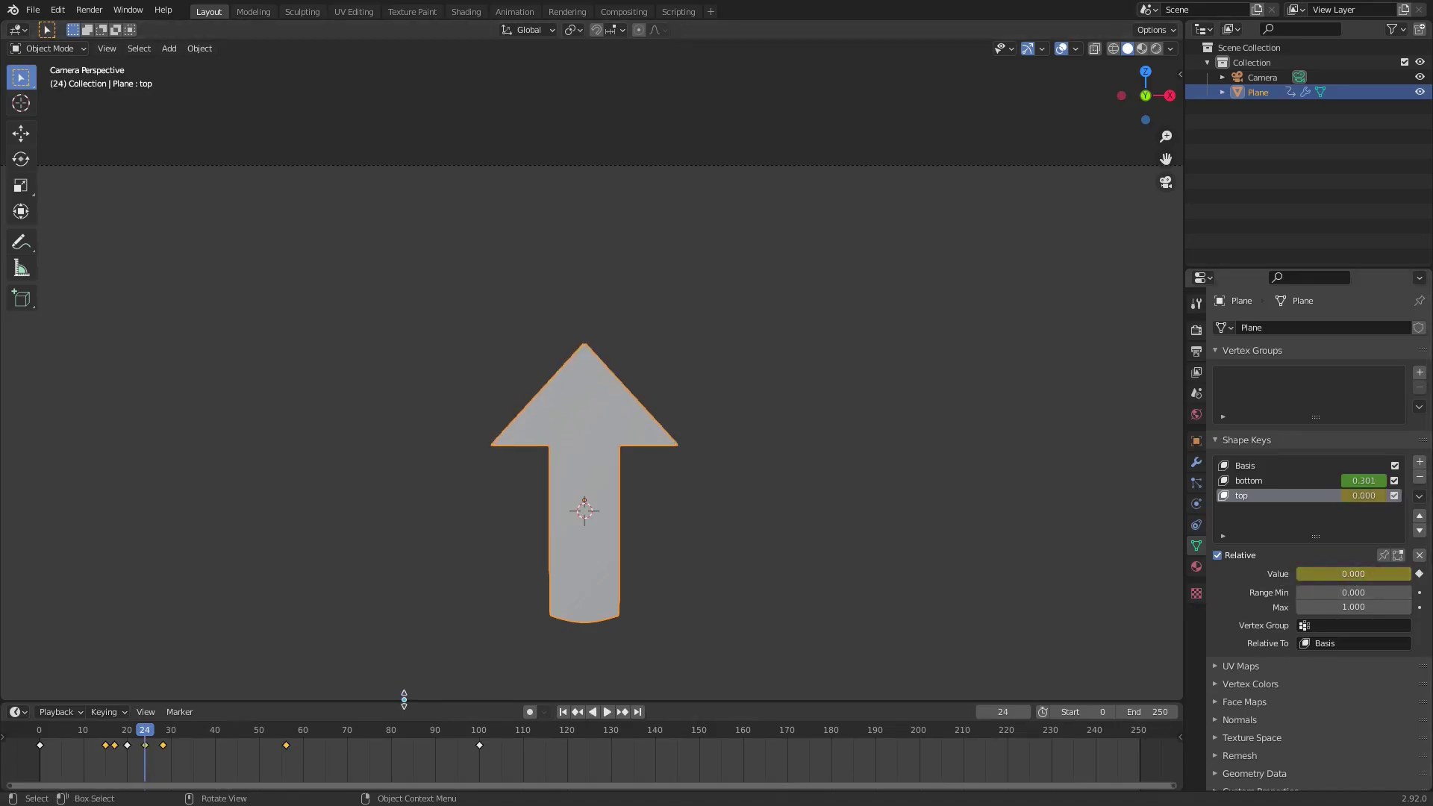
Set the top shape key to 1.000 at frame 15, then return to the first frame
left_click(105, 735)
key("space")
key("Escape")
left_click_drag(1336, 573, 1413, 578)
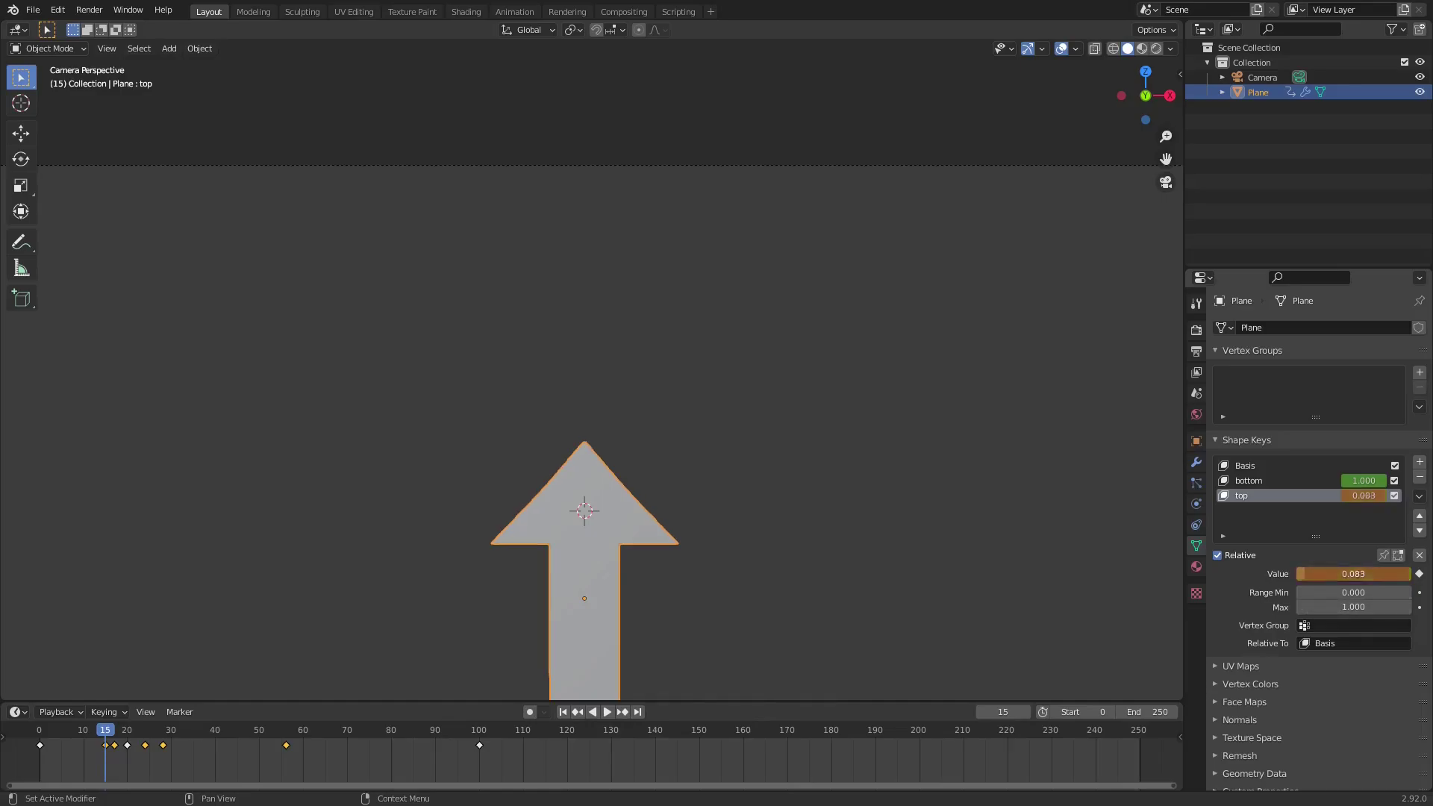
scroll(601, 625, "down", 3)
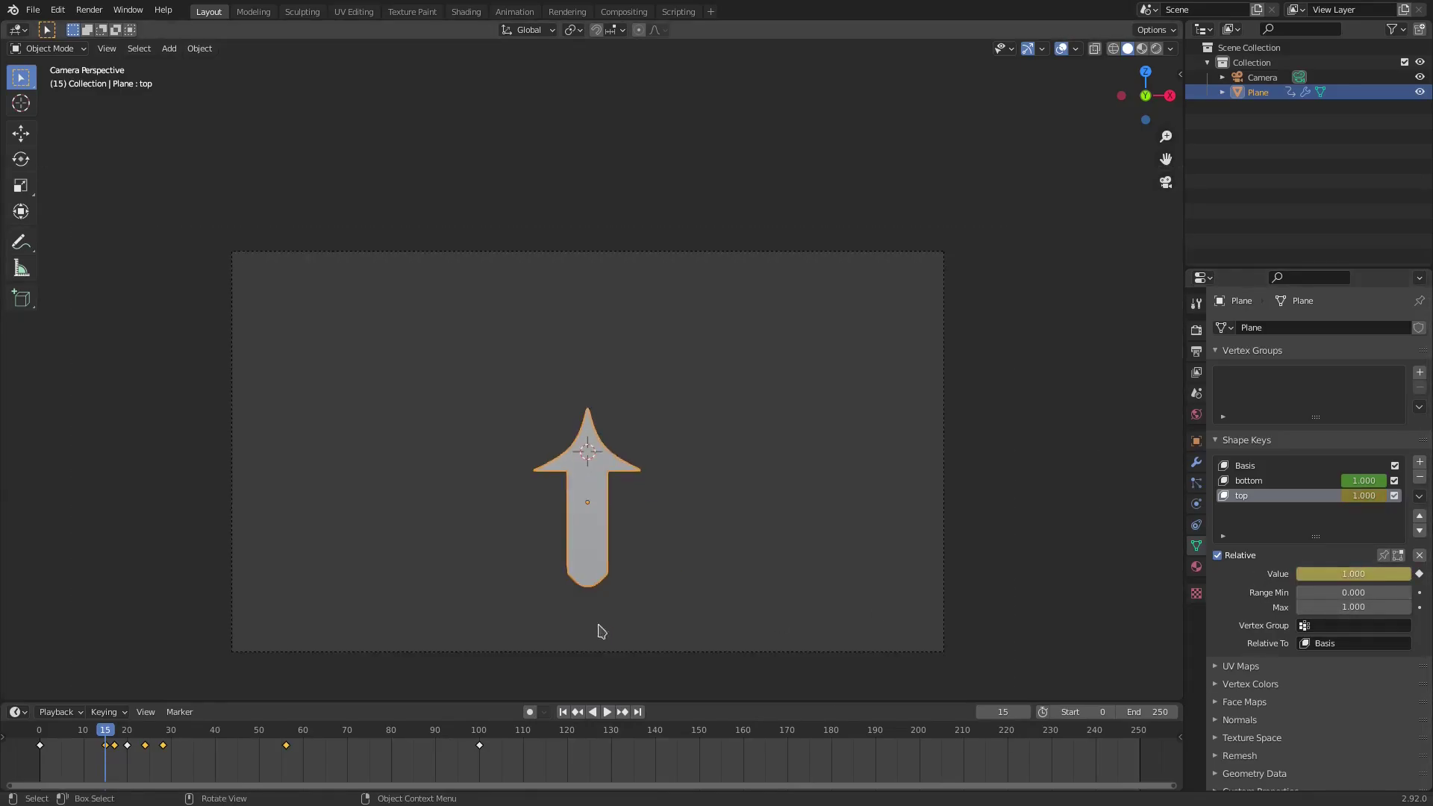
left_click(564, 712)
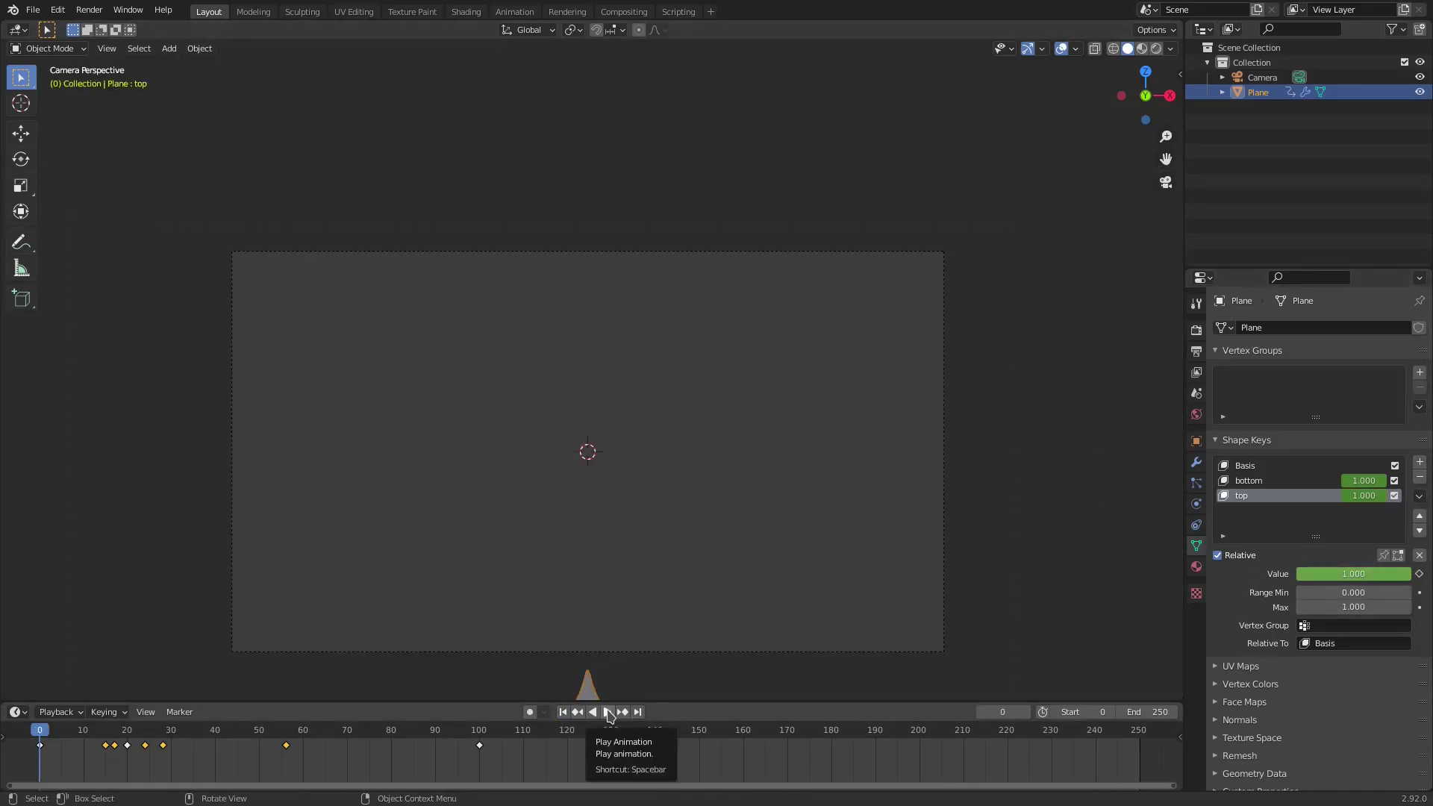
Select the arrow and move its top-key keyframes 3 frames earlier, to about frames 12 and 21
left_click(608, 713)
left_click(571, 699)
left_click(564, 713)
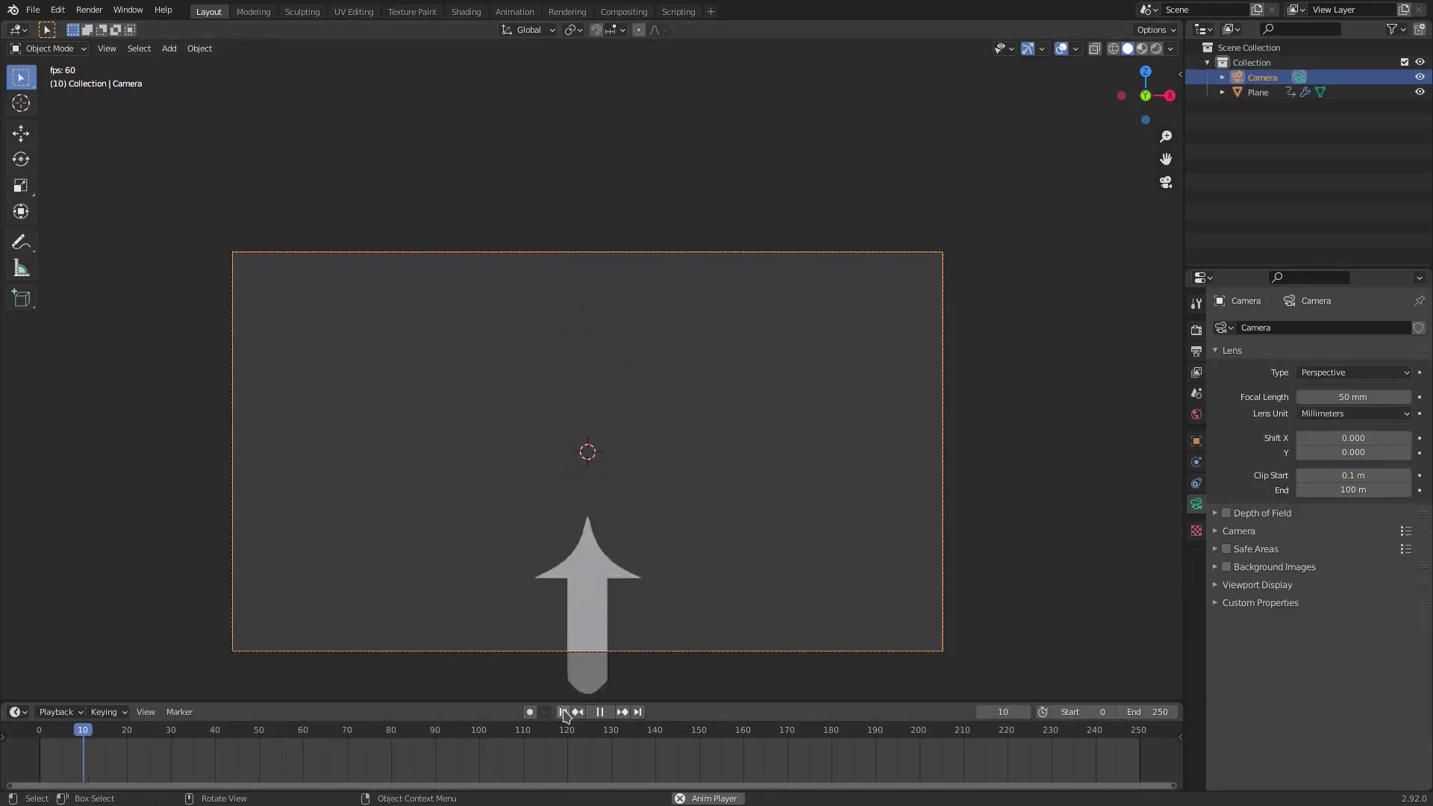
left_click(563, 712)
key("space")
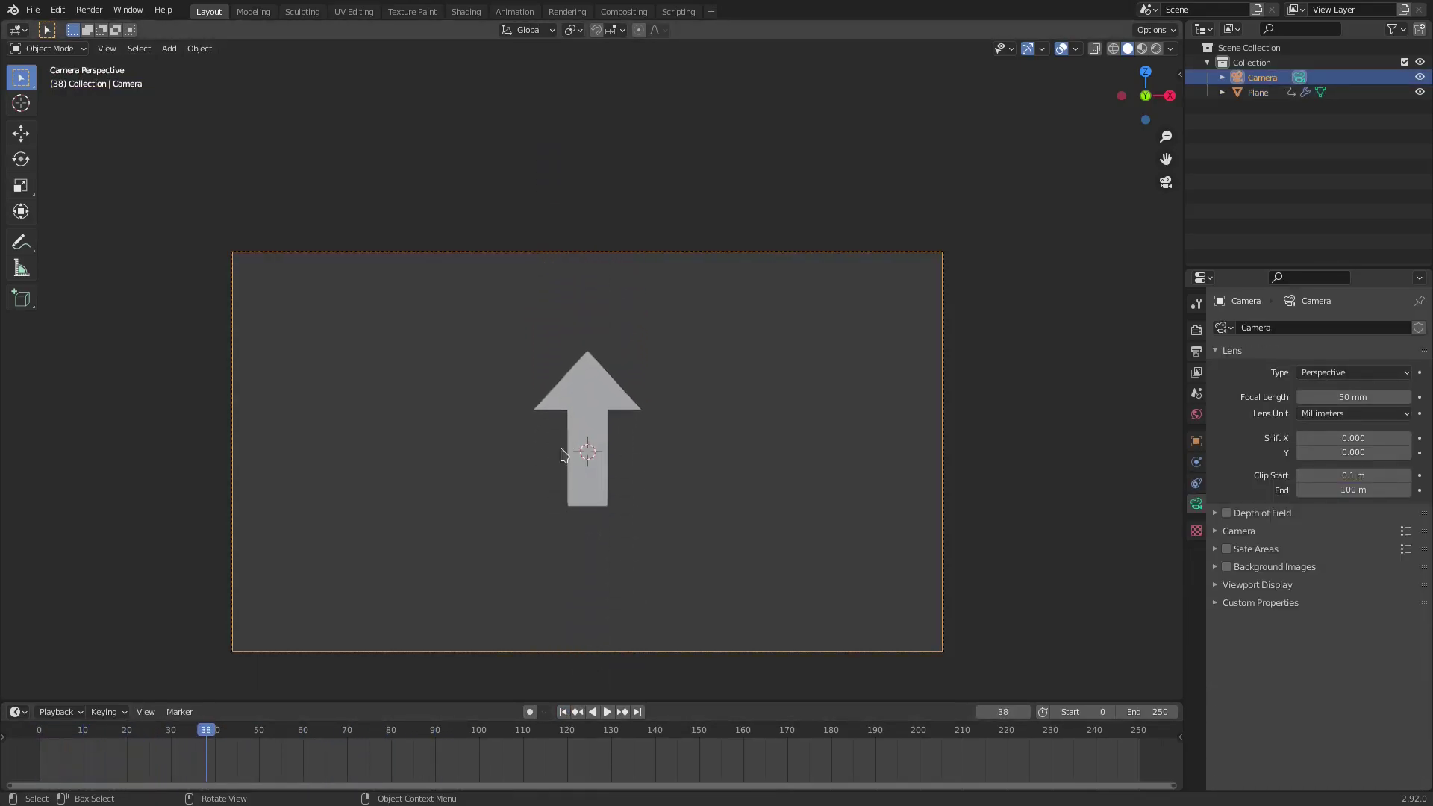
left_click(534, 418)
left_click(107, 737)
key("space")
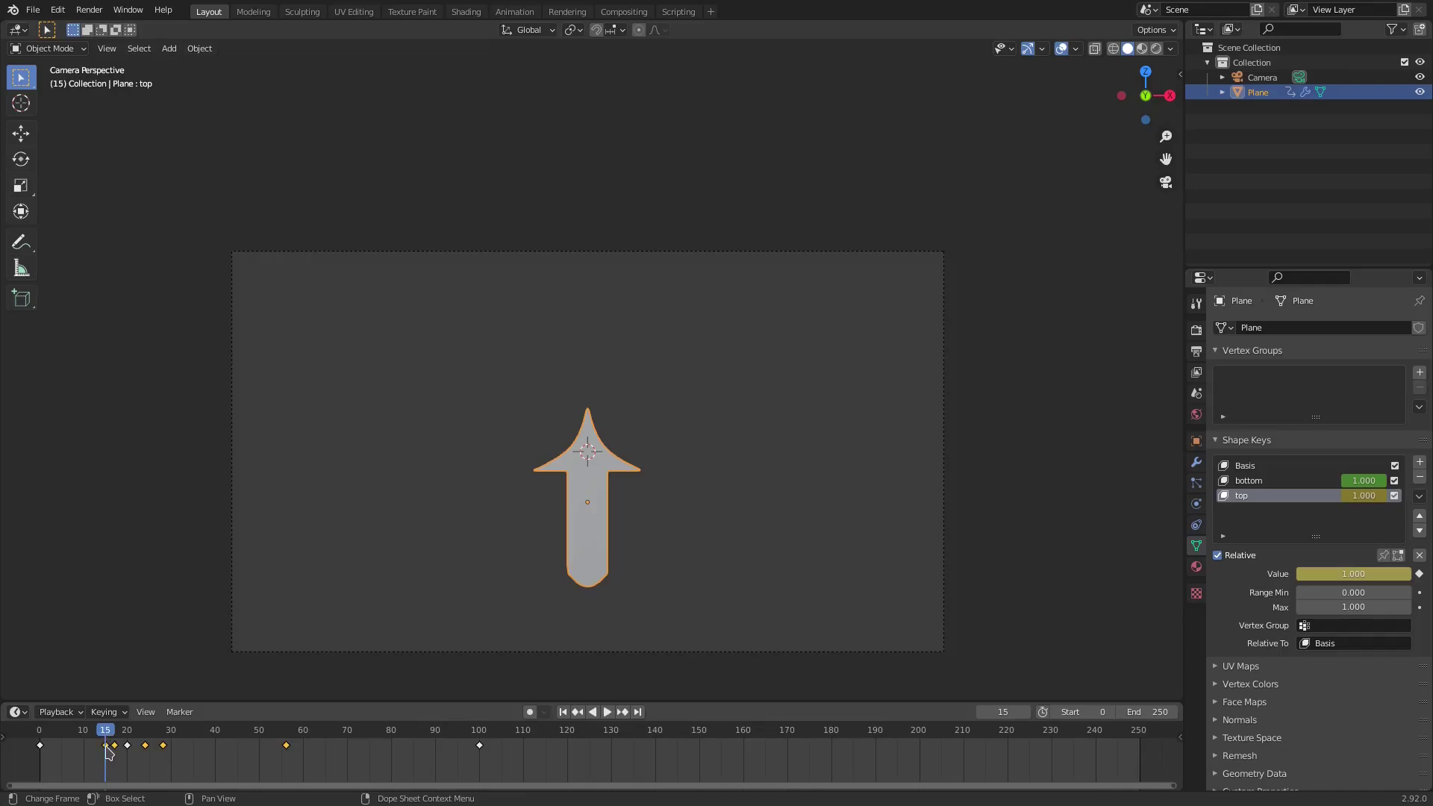
key("space")
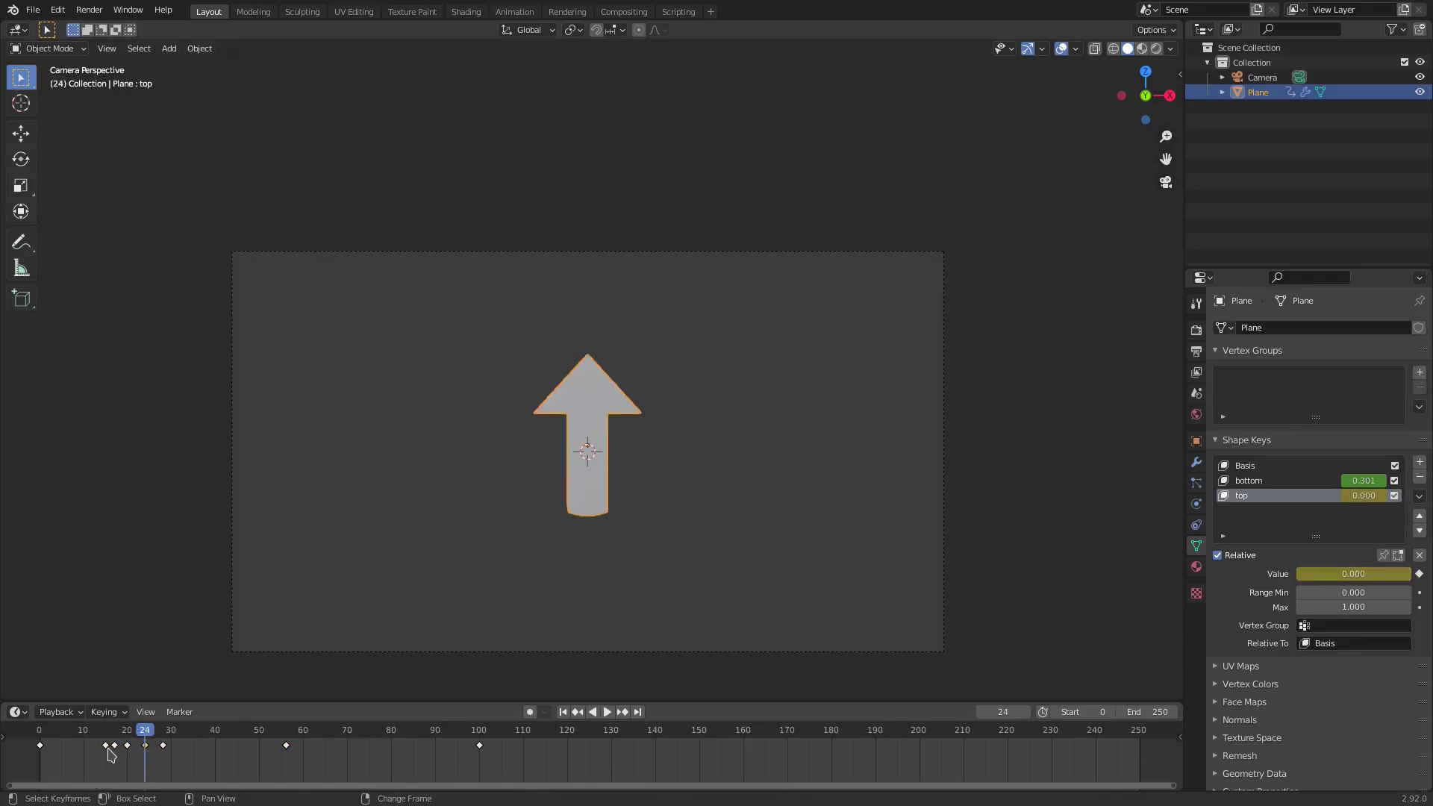
key("g")
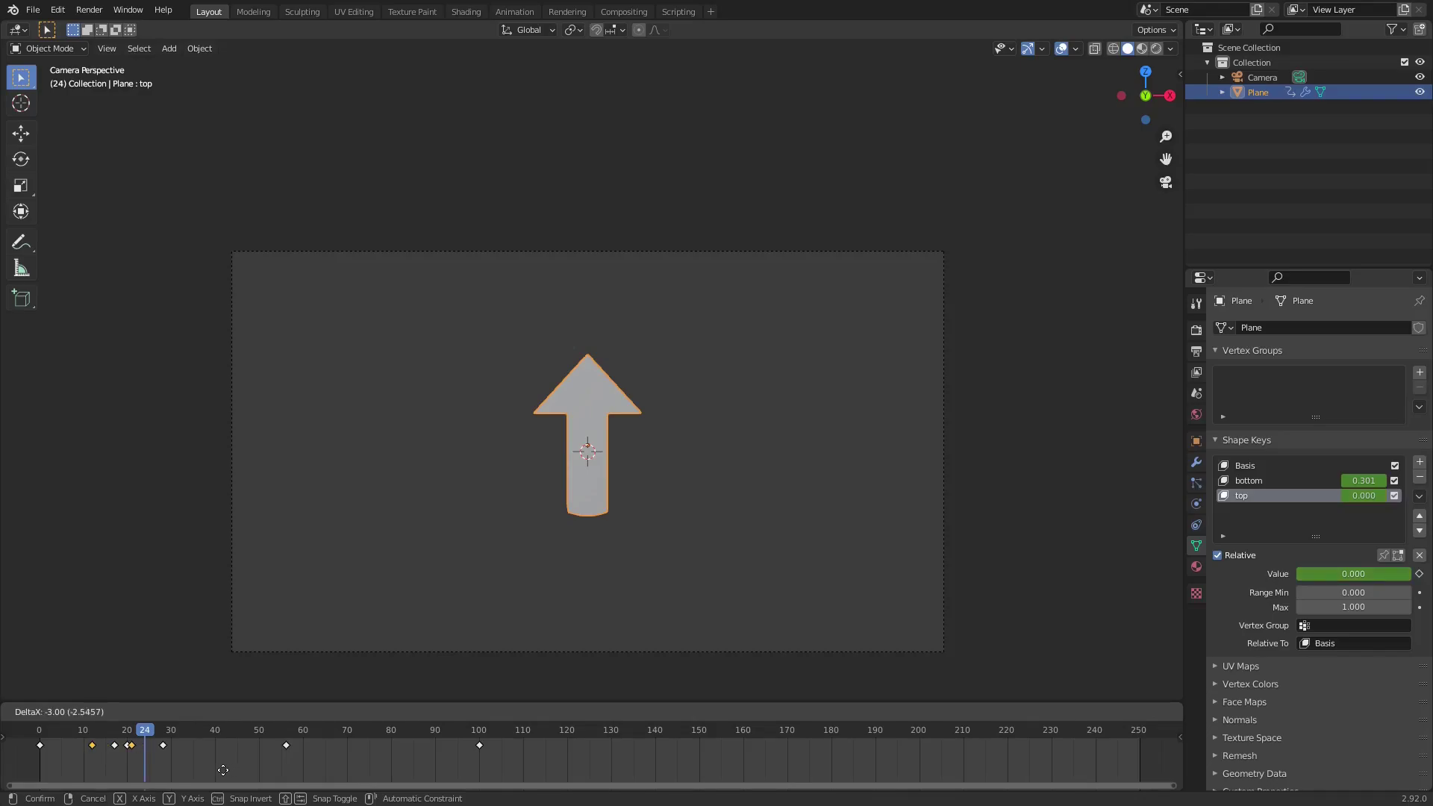
left_click(223, 770)
Replay the animation from the first frame to check the earlier pinch
left_click(563, 711)
key("space")
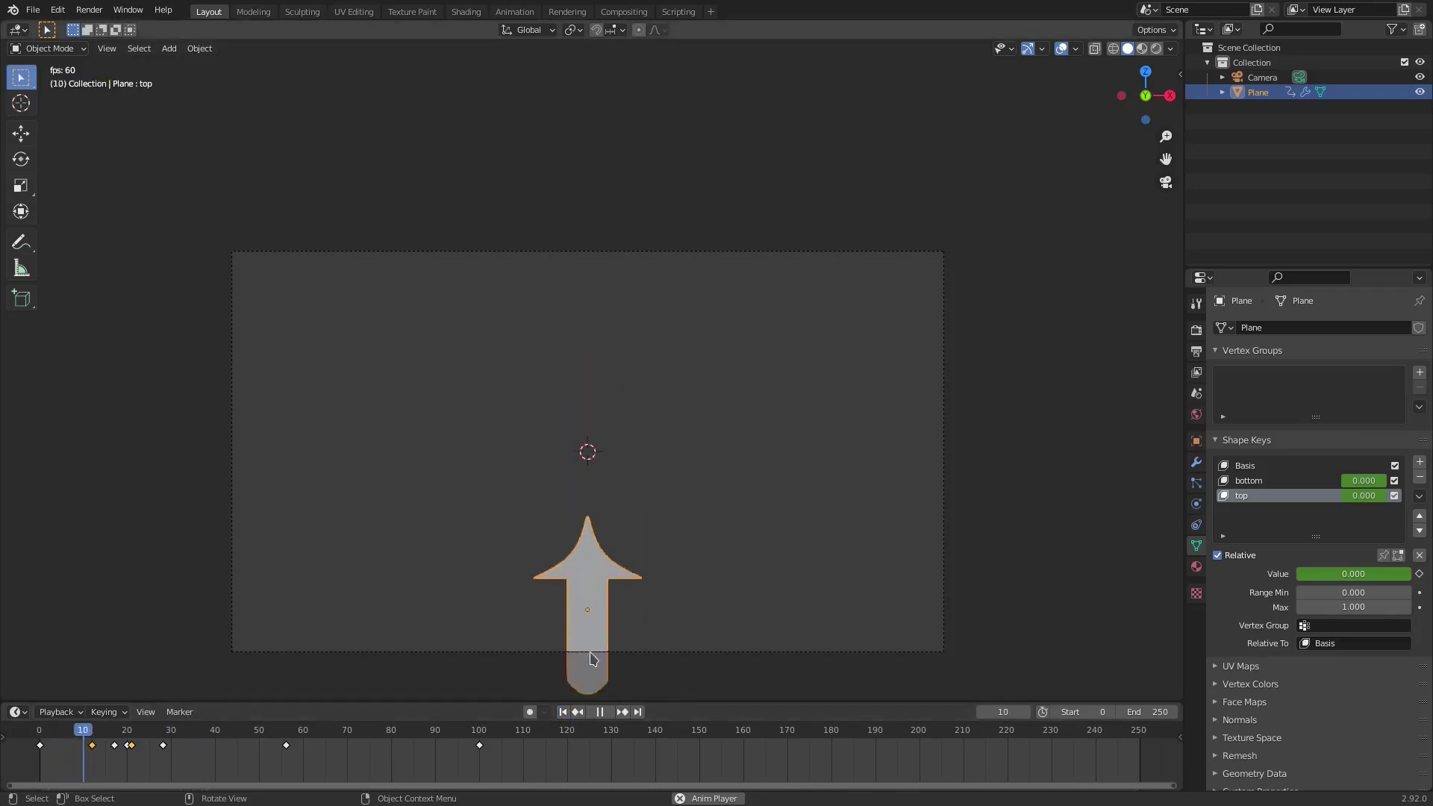
left_click(594, 651)
left_click(563, 711)
left_click(564, 711)
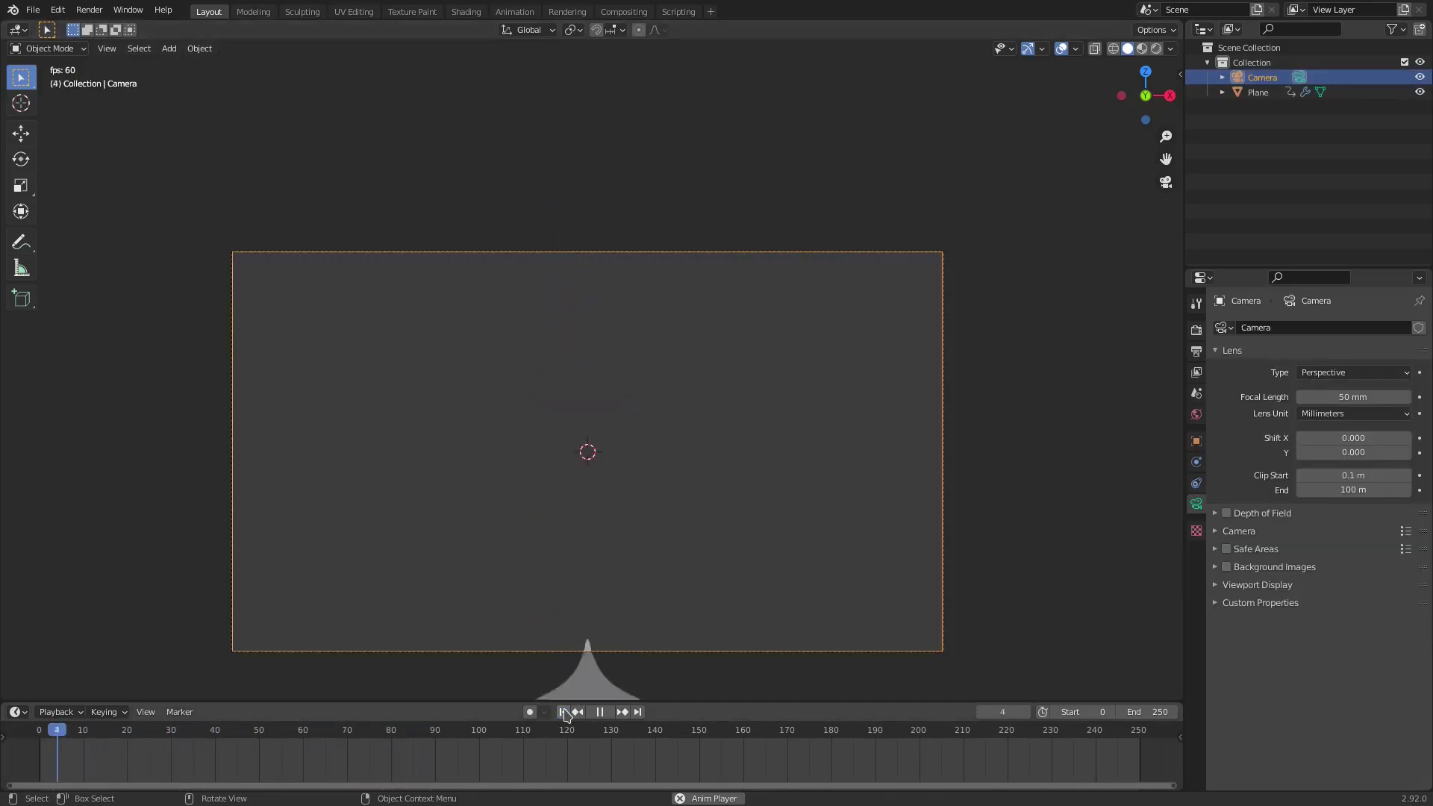
left_click(565, 711)
left_click(565, 711)
left_click(565, 712)
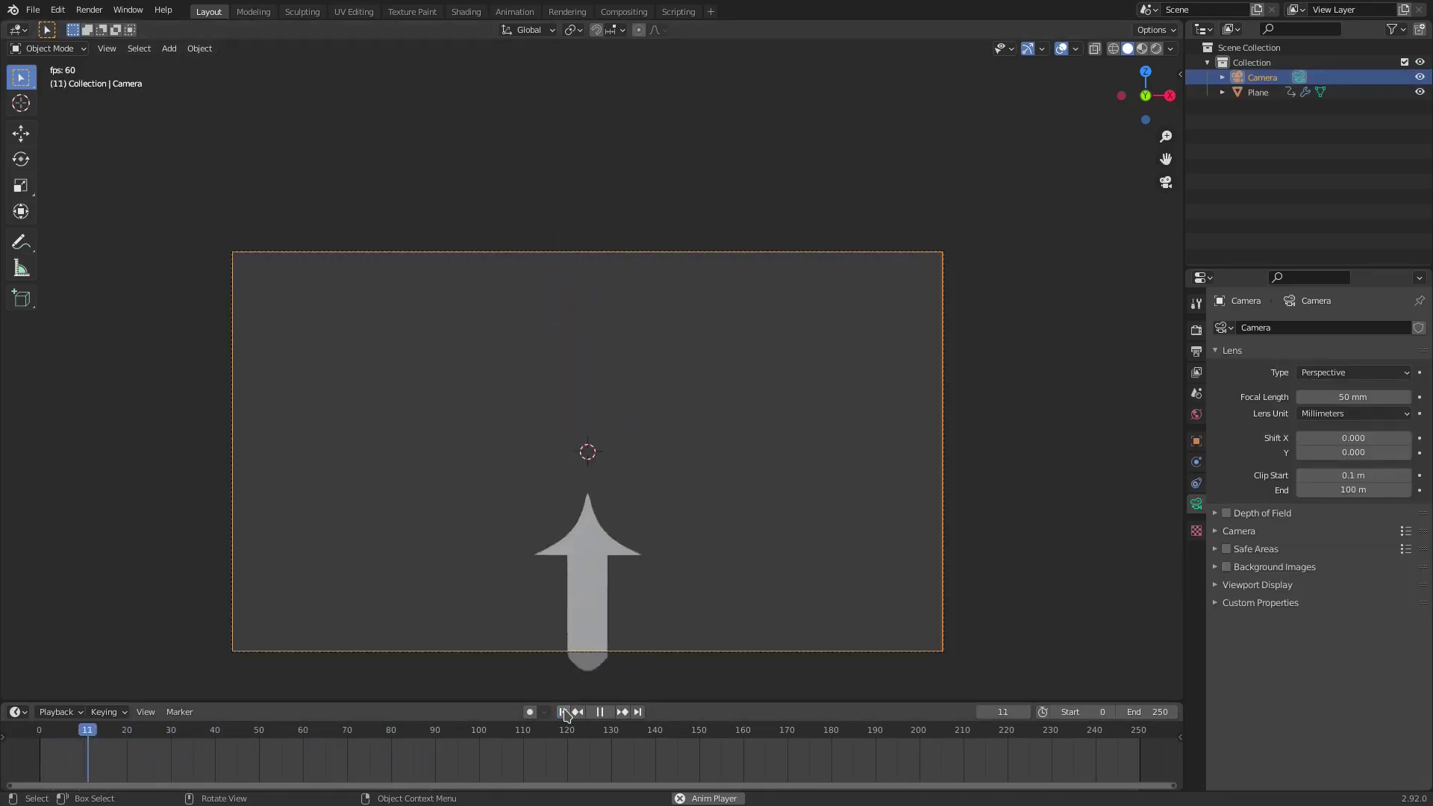
left_click(565, 711)
left_click(566, 712)
left_click(617, 382)
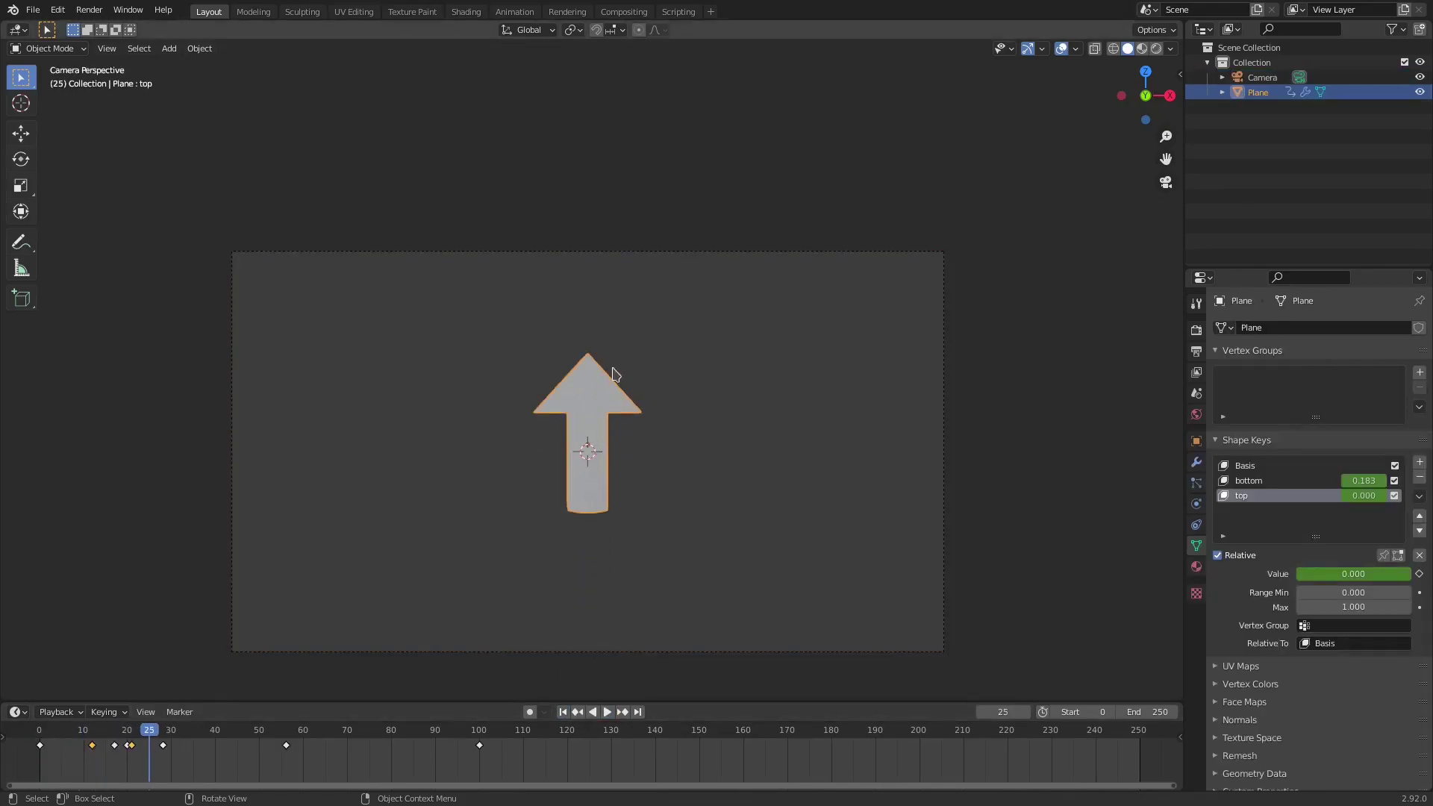
Stop playback, center the arrow in view and add a new shape key for the bulge
scroll(617, 448, "up", 3)
key("space")
middle_click_drag(610, 498, 630, 467, "shift")
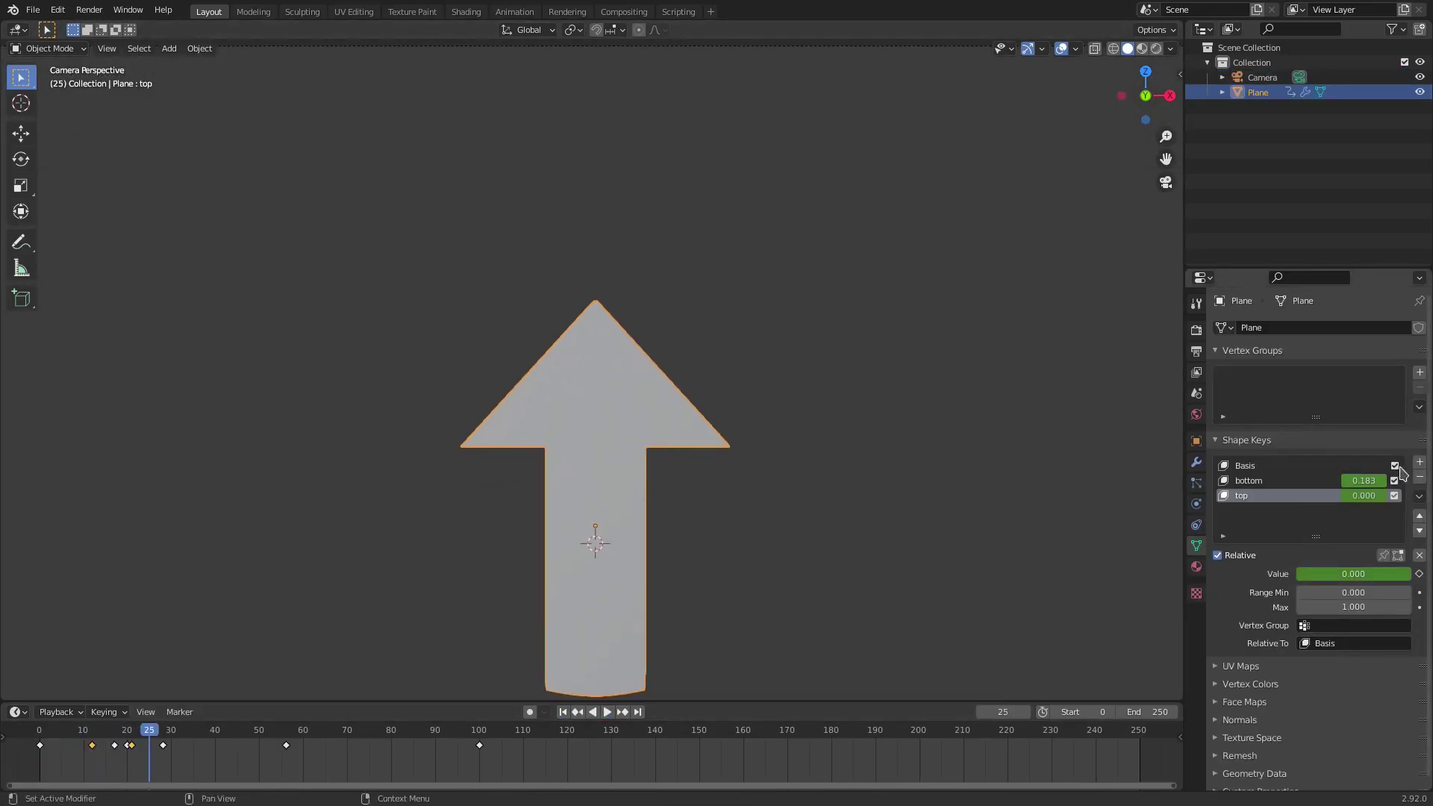
left_click(1419, 464)
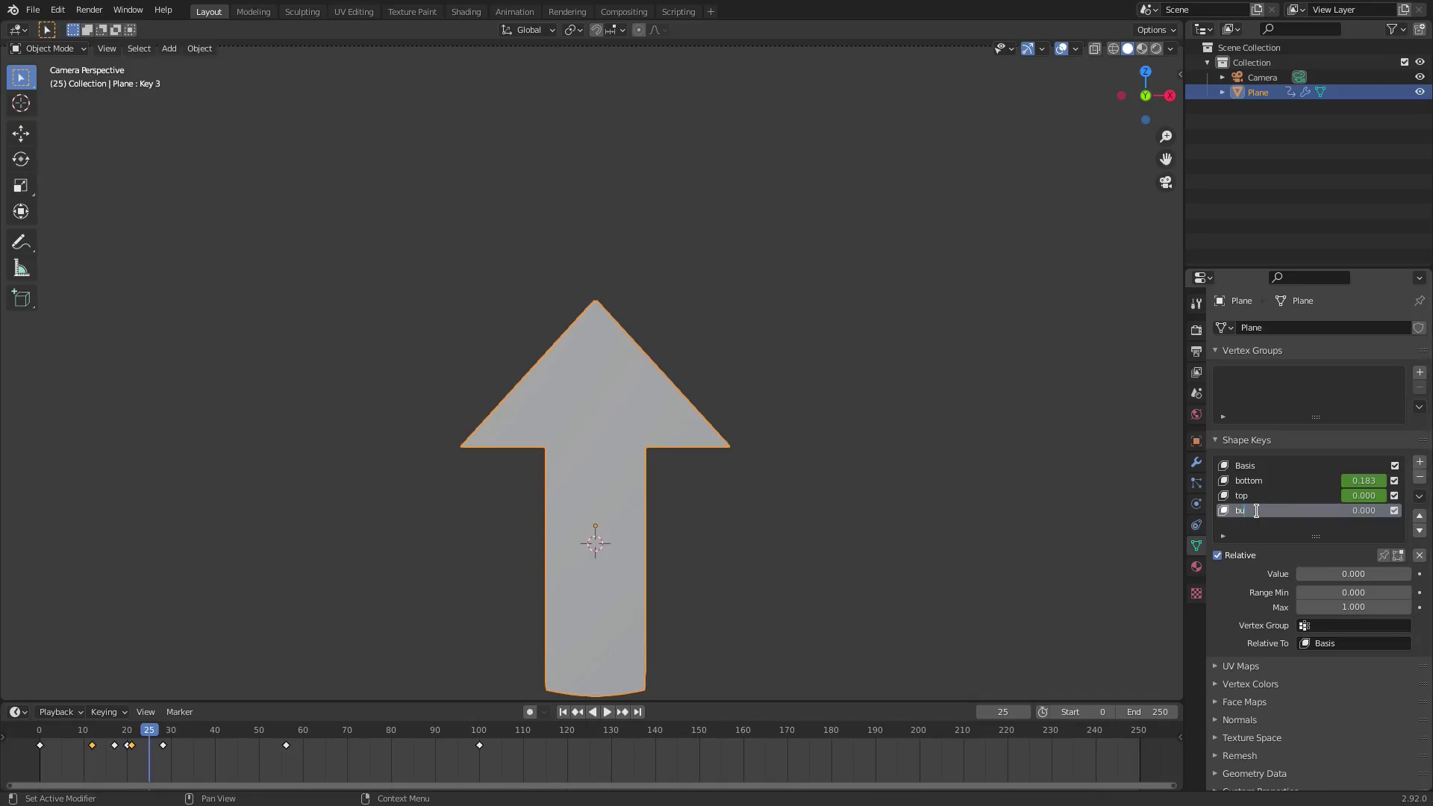
Scale the arrowhead's upper side vertices outward with soft falloff so the sides swell
key("Tab")
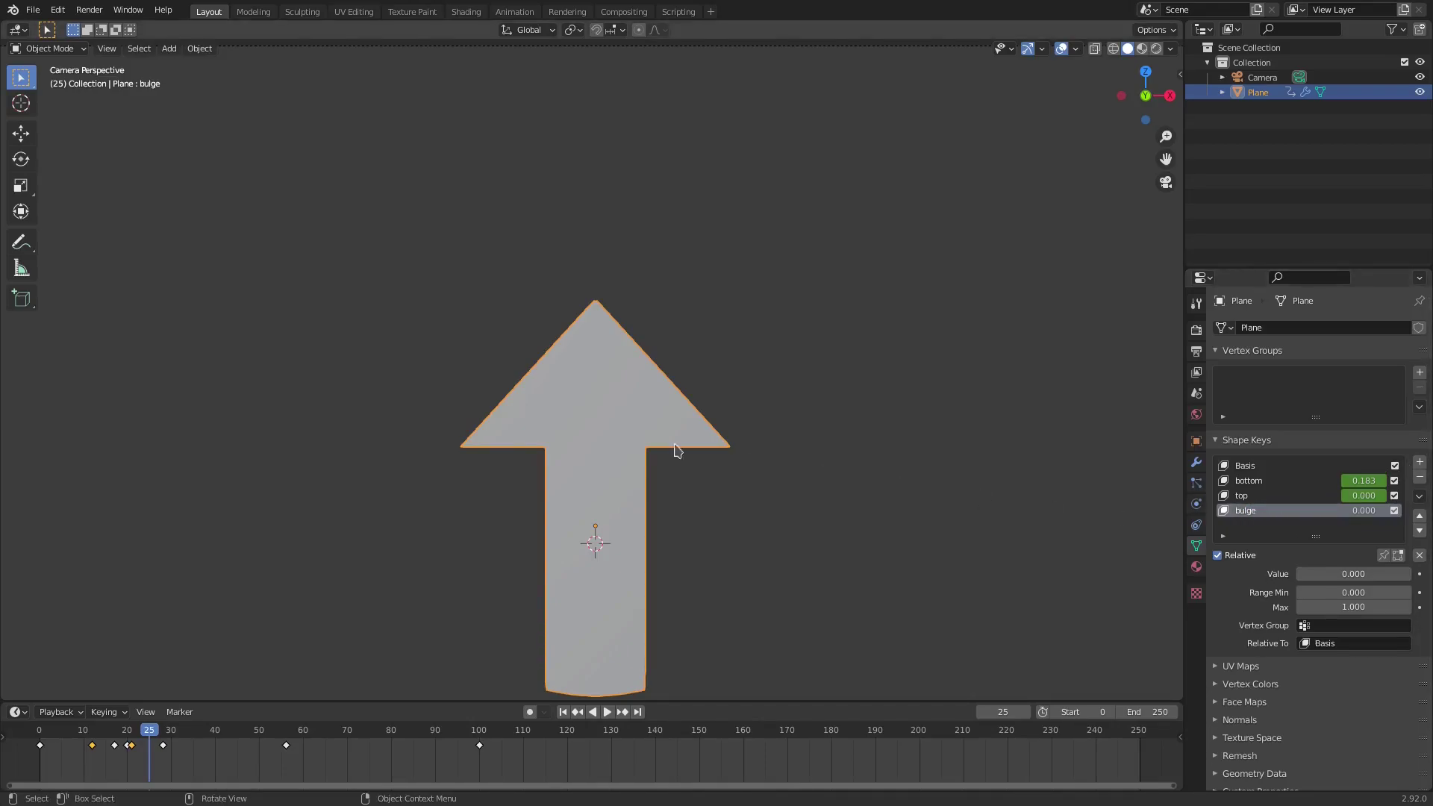
scroll(595, 381, "up", 3)
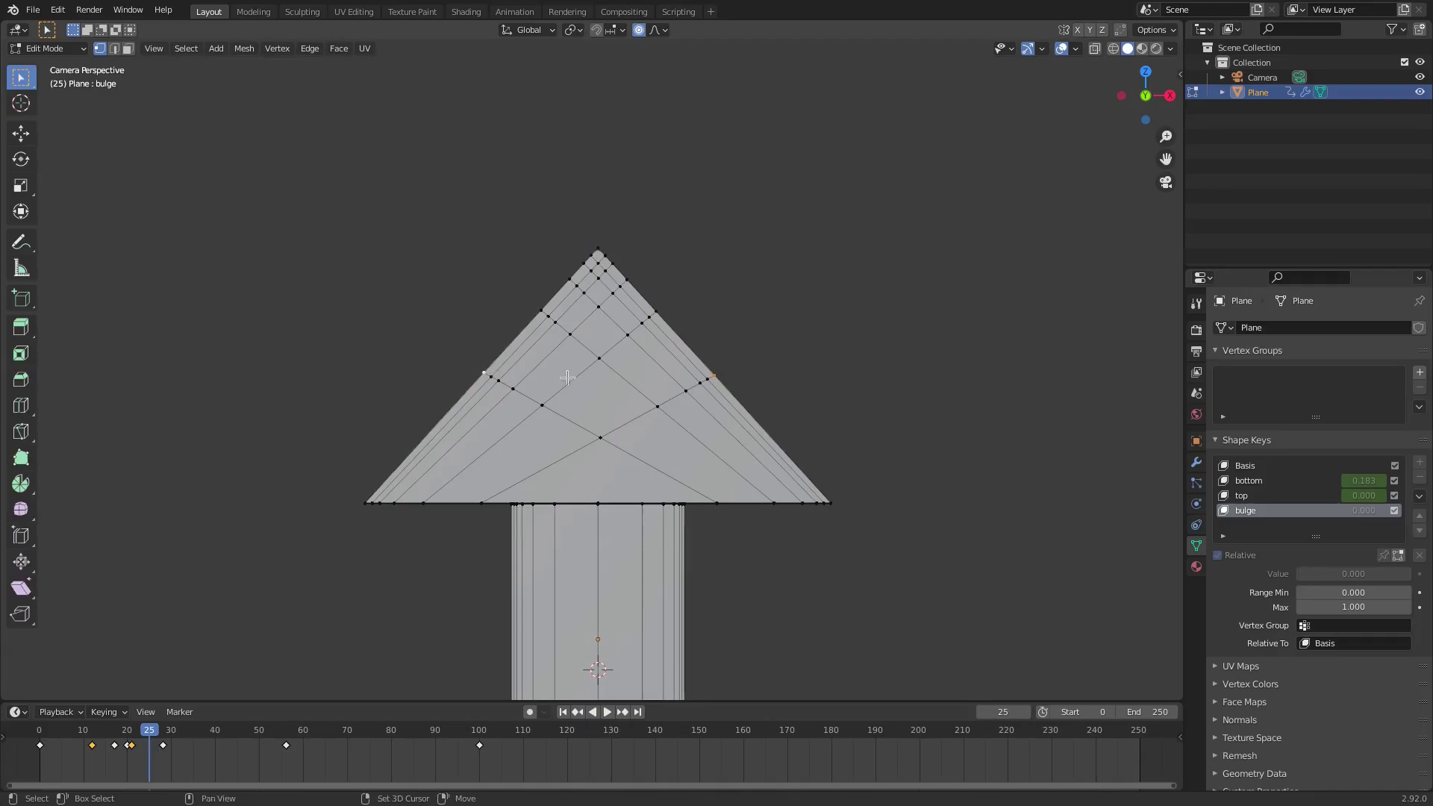
key("s")
scroll(841, 358, "down", 6)
scroll(836, 336, "up", 3)
left_click(859, 338)
left_click(659, 309)
left_click(538, 309, "shift")
key("s")
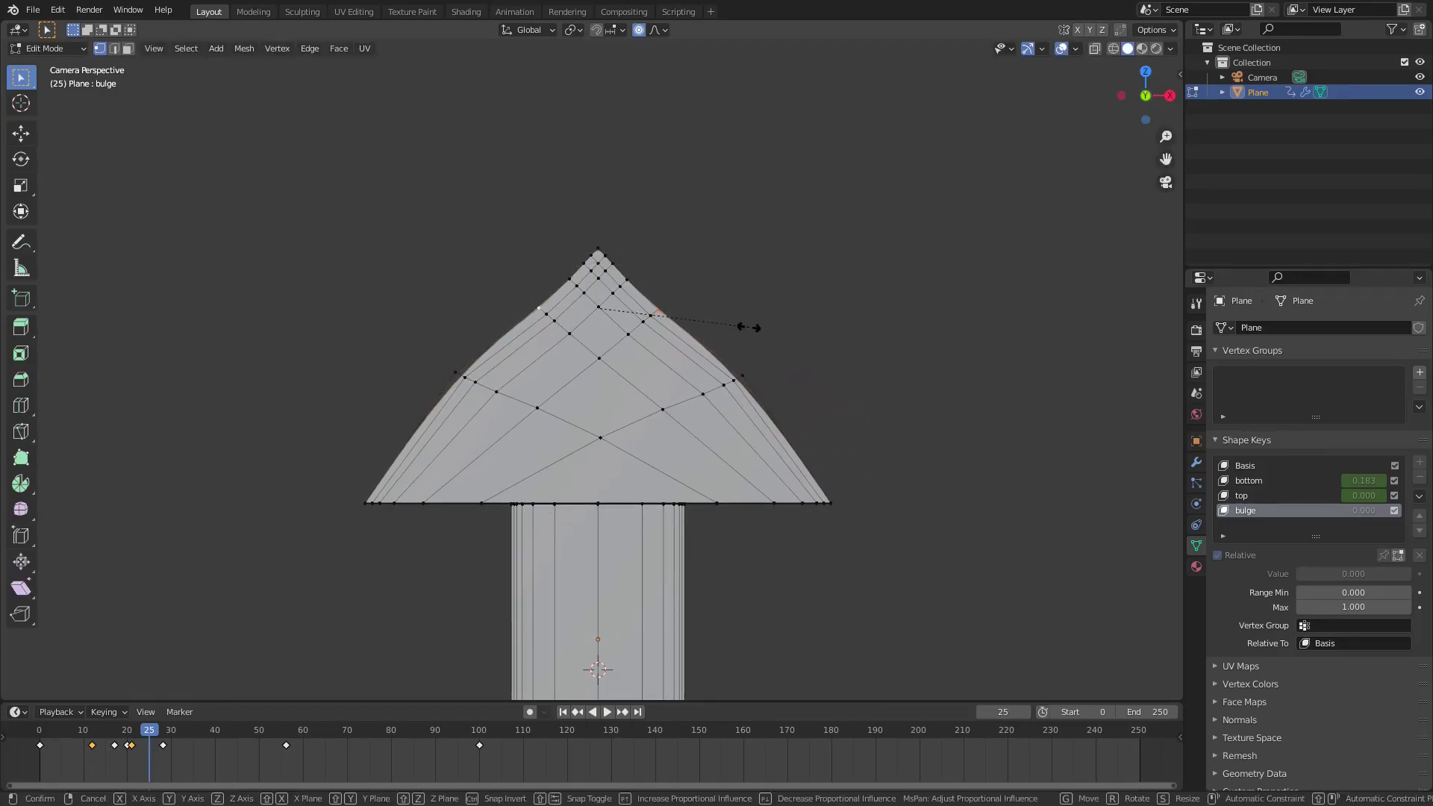
left_click(816, 315)
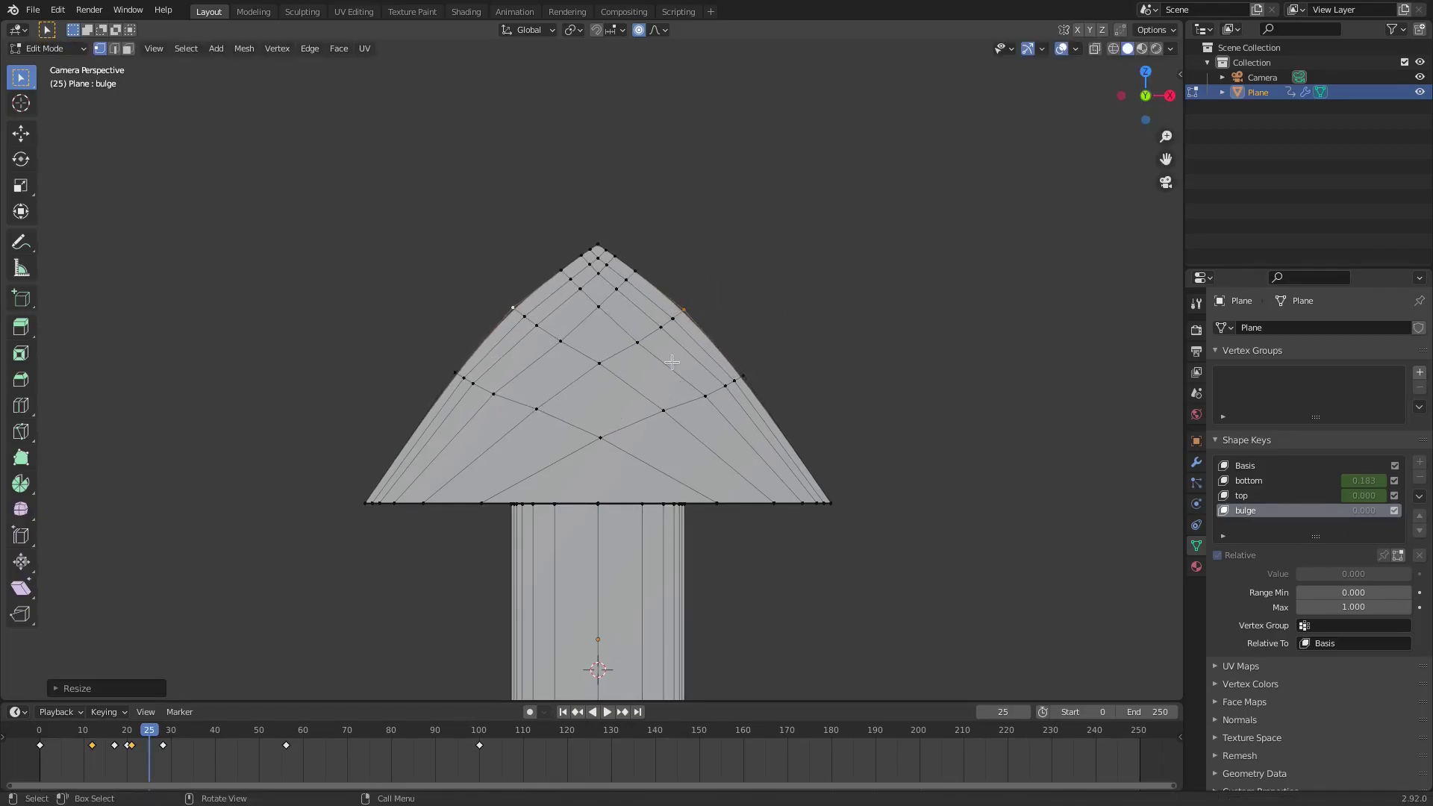
key("Tab")
mouse_move(132, 736)
left_mouse_down()
mouse_move(110, 736)
mouse_move(129, 735)
left_mouse_up()
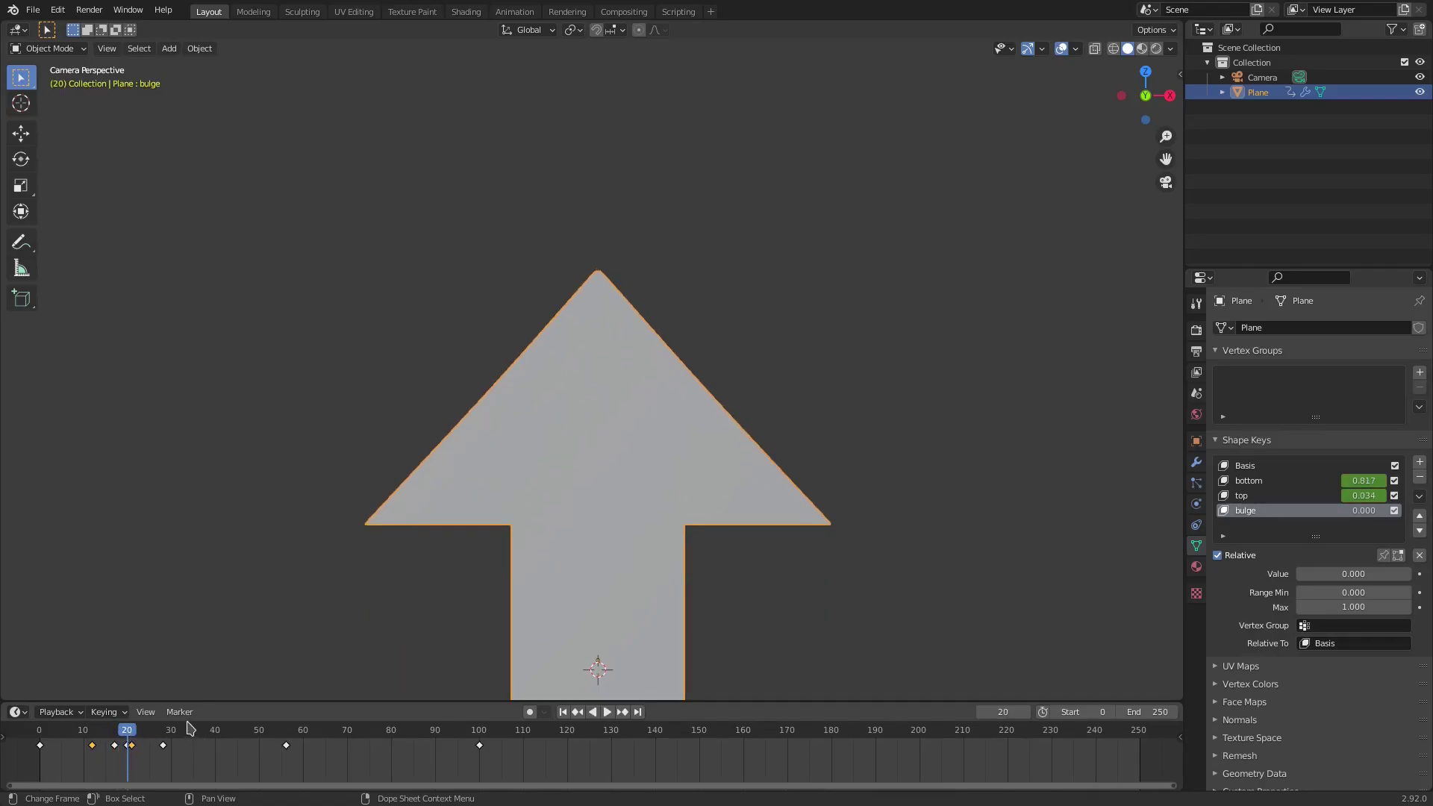
Keyframe bulge at 0 on frame 22, raise it to 1.000 at frame 30, and 0 at frame 43
key("Right")
key("Right")
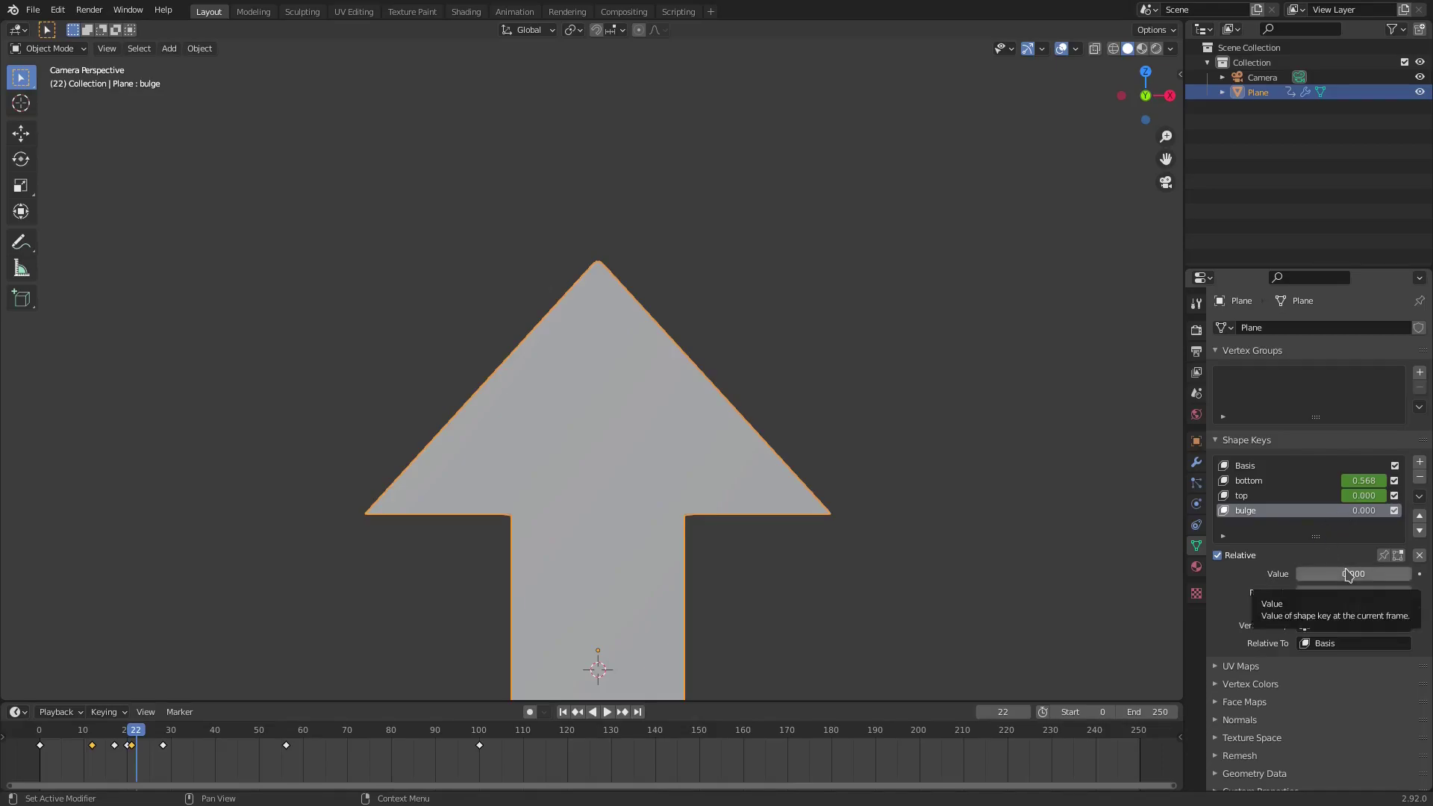
key("i")
left_click_drag(151, 729, 171, 735)
left_click_drag(1393, 574, 1411, 573)
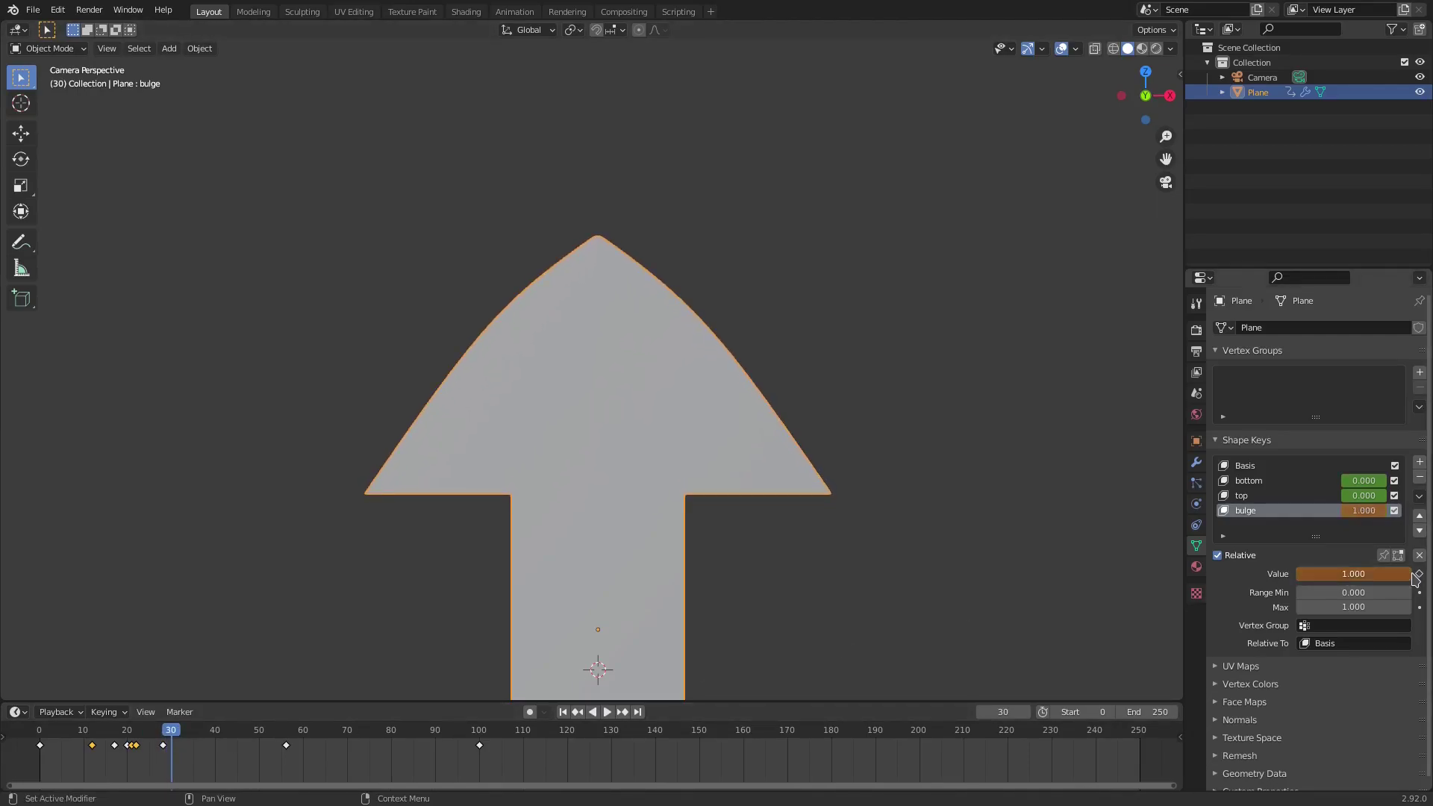
left_click_drag(221, 735, 229, 735)
left_click_drag(1394, 574, 1300, 574)
Keyframe bulge at 0 on frame 43 and play the animation from the start
key("i")
left_click(563, 712)
left_click(607, 711)
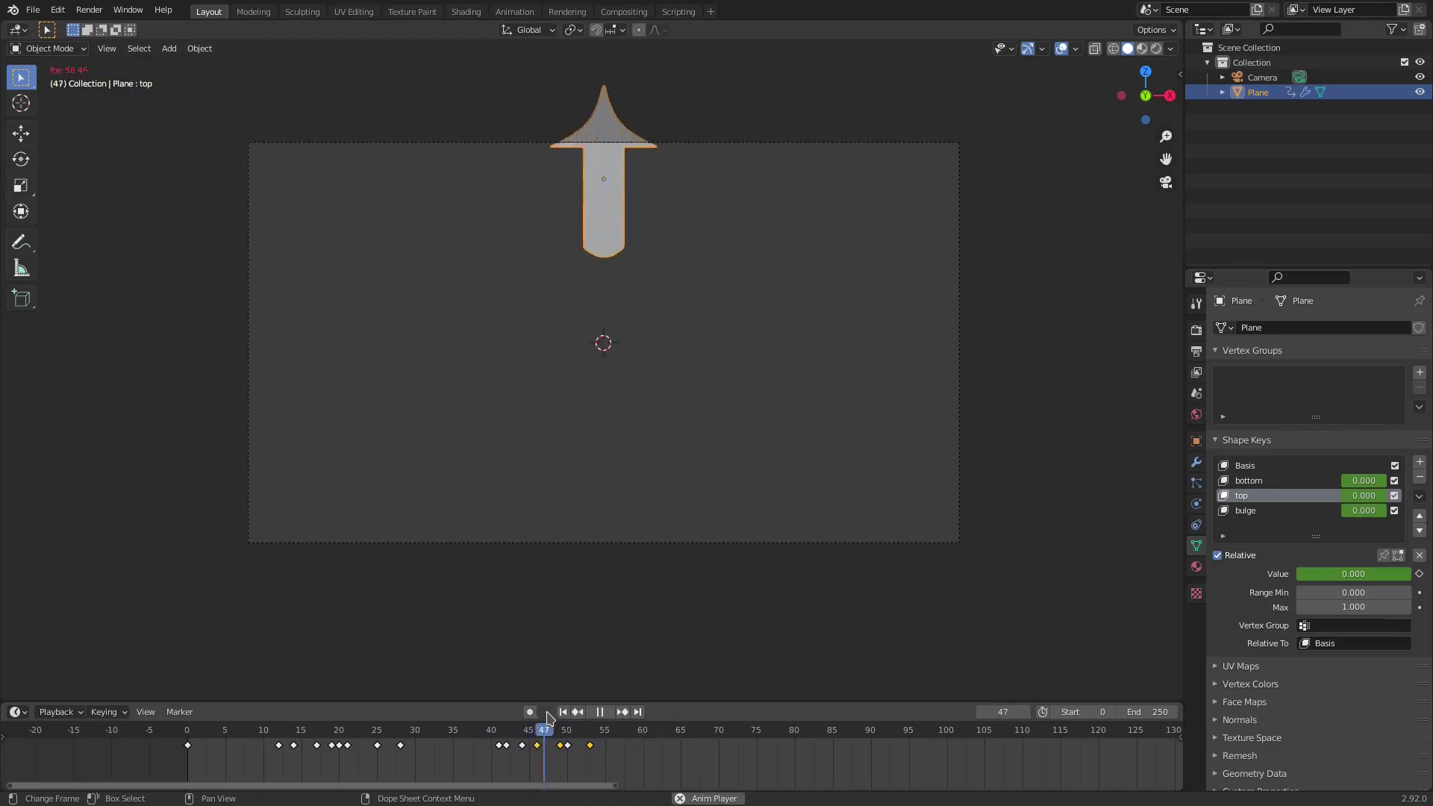
left_click(563, 712)
left_click(622, 544)
Set the scene's end frame to 70
scroll(710, 404, "up", 2)
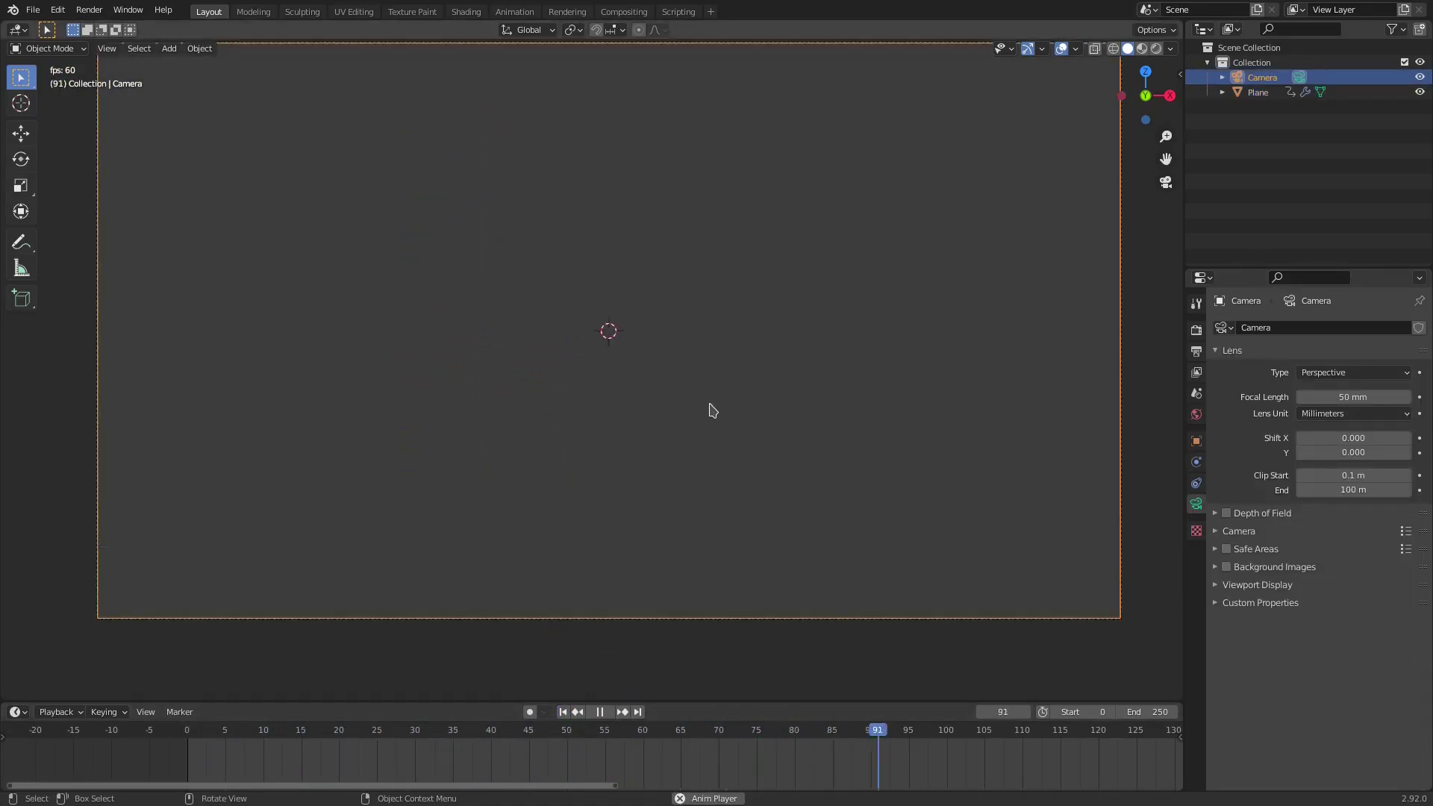
scroll(1053, 743, "down", 2)
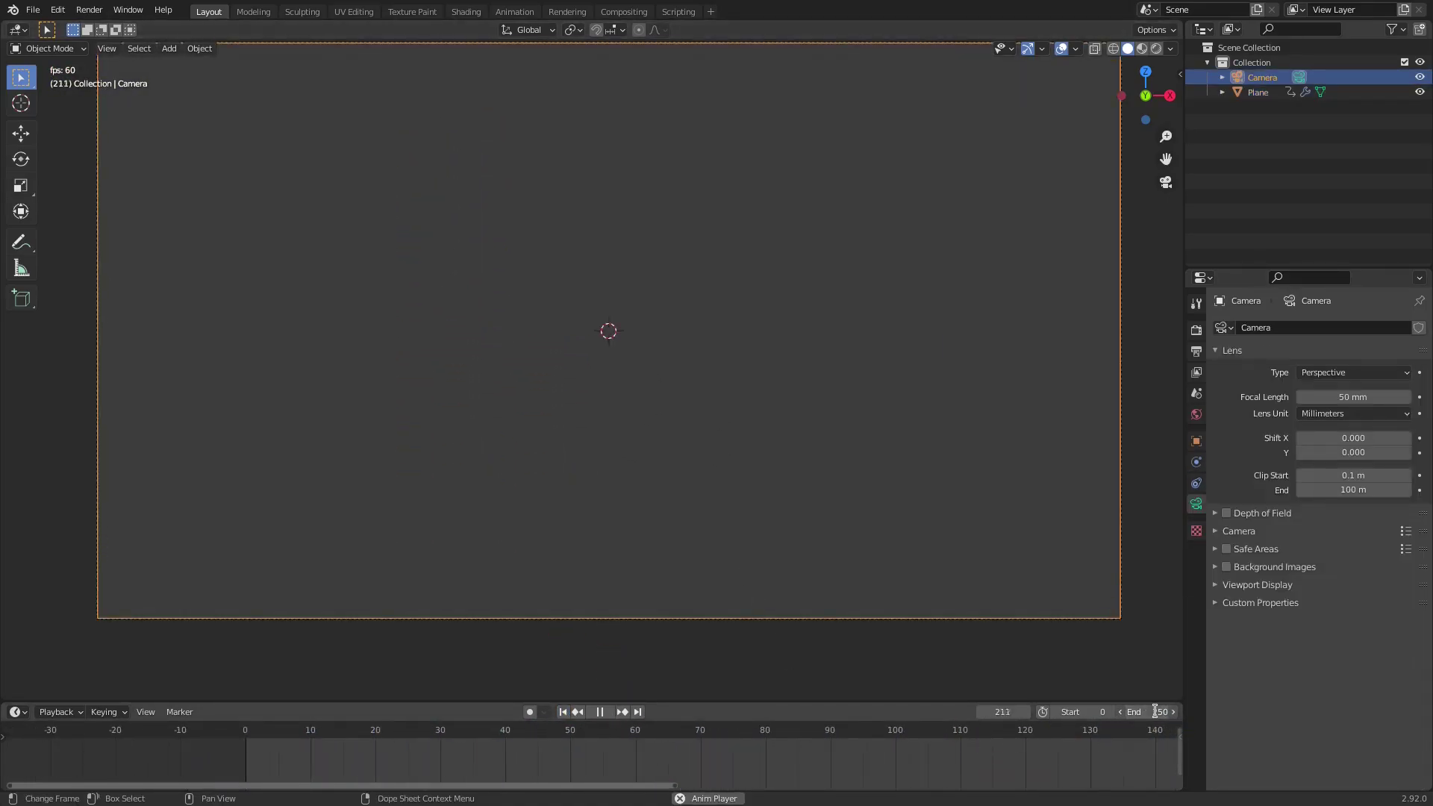
type("70")
key("Return")
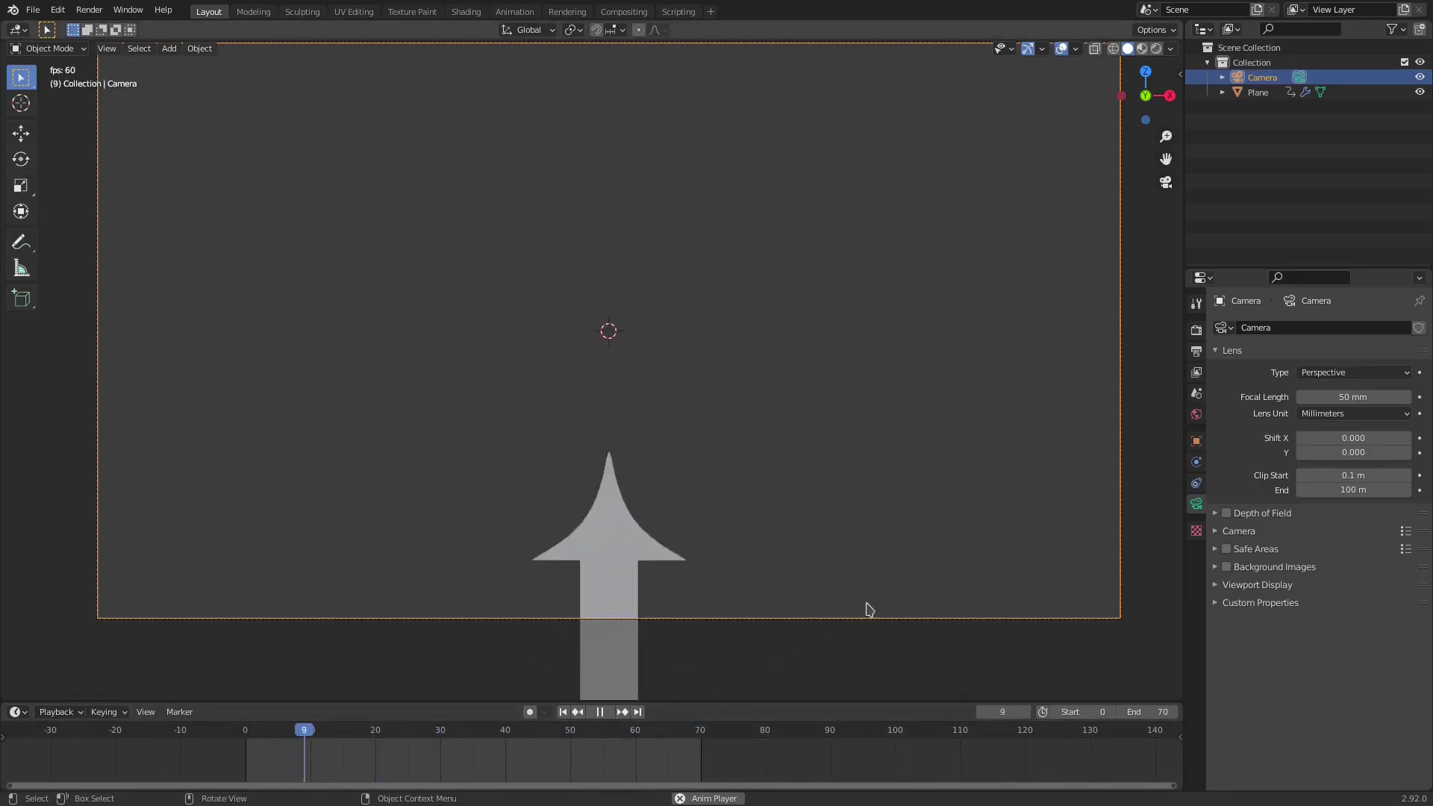